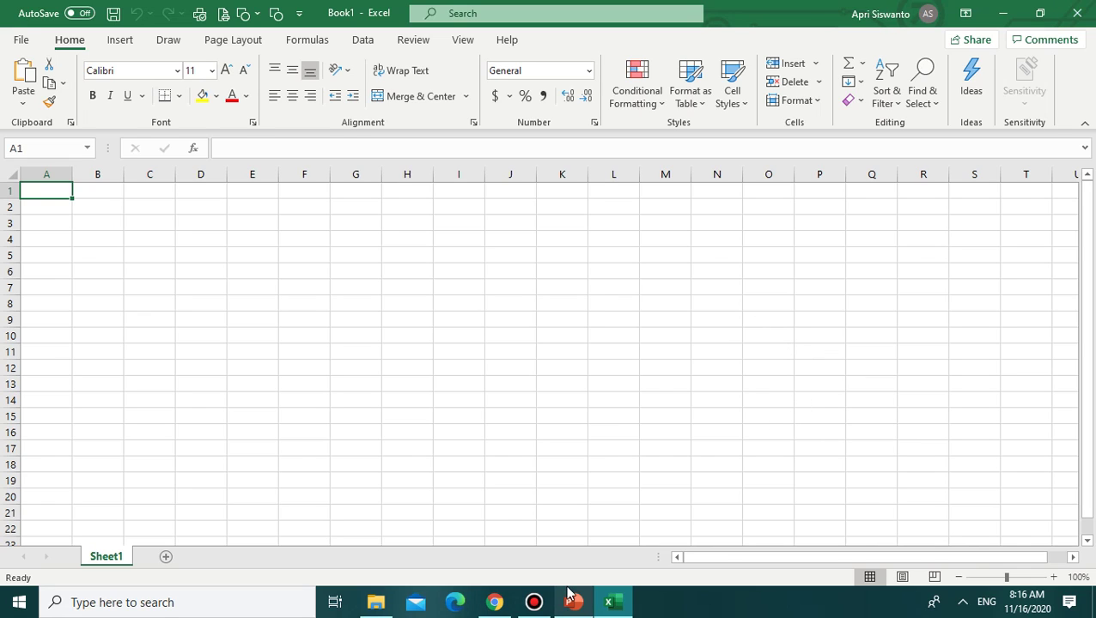
click(524, 605)
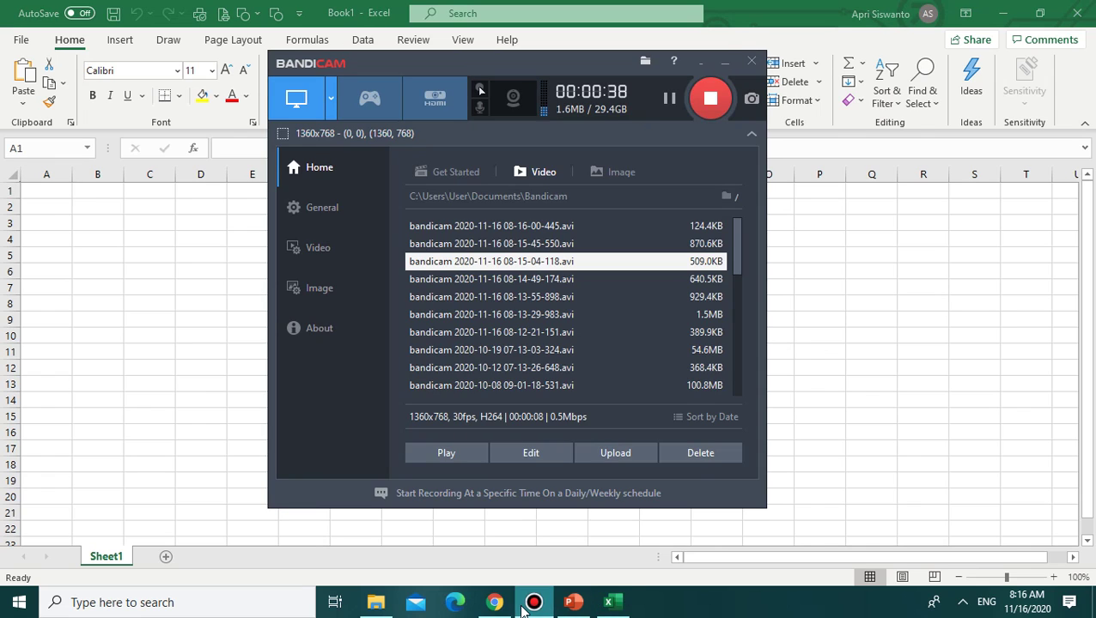
click(531, 605)
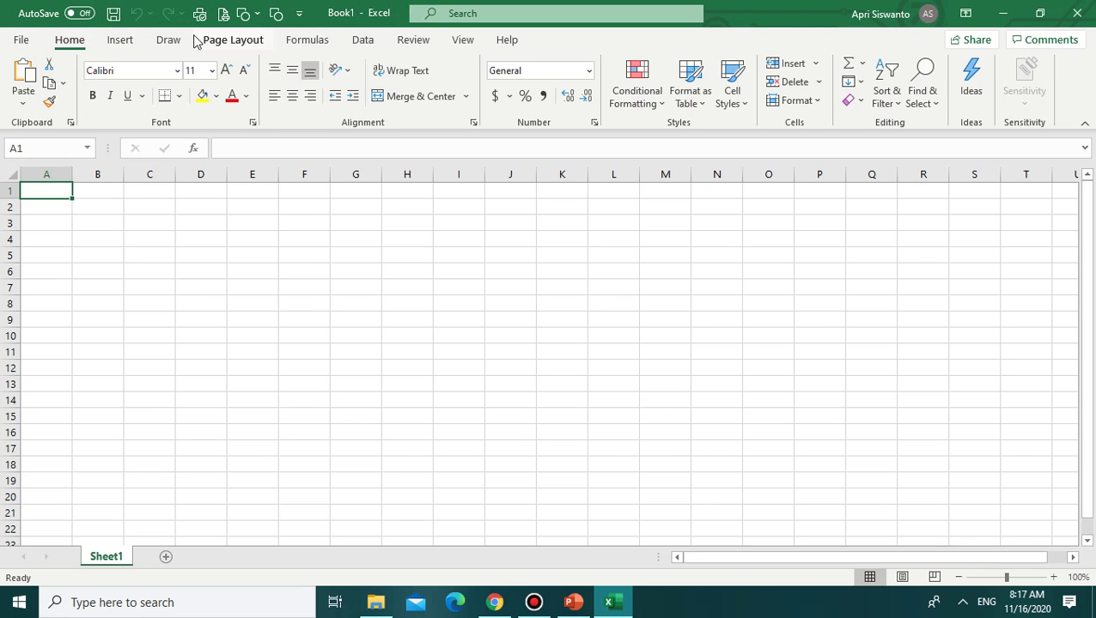
Step: Look over the workbook's save options and the available insertion and drawing commands
click(112, 19)
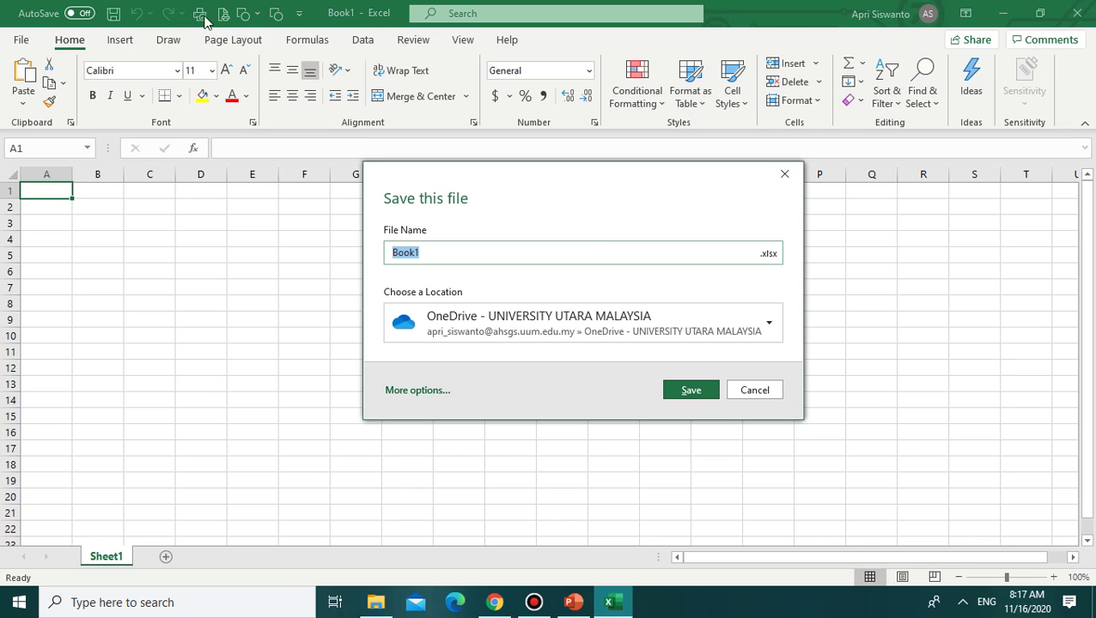
click(749, 389)
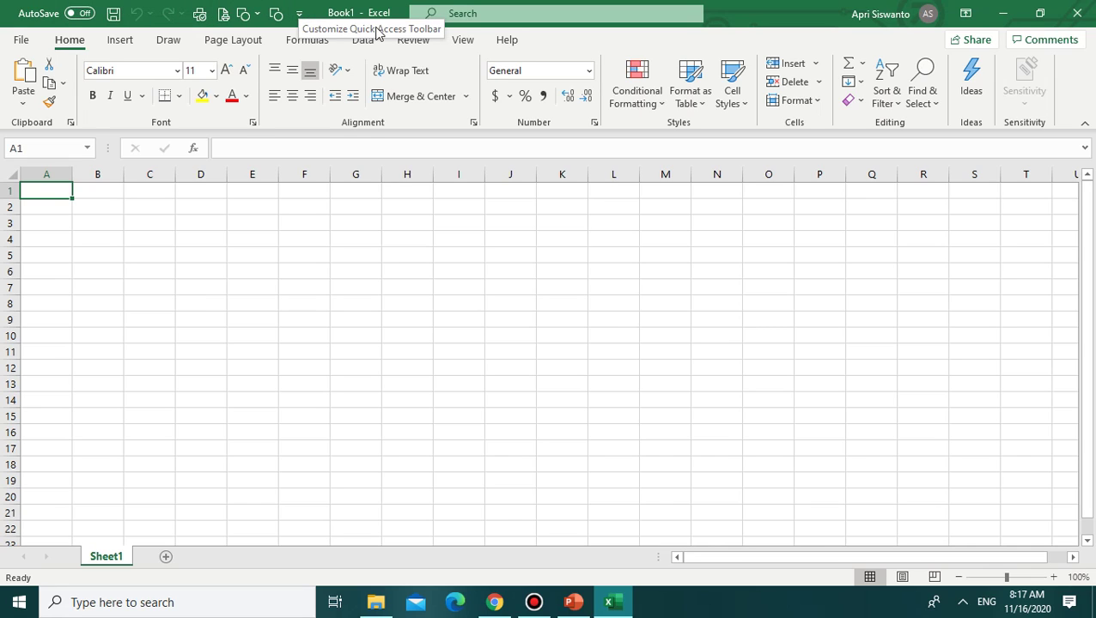
click(23, 41)
click(22, 47)
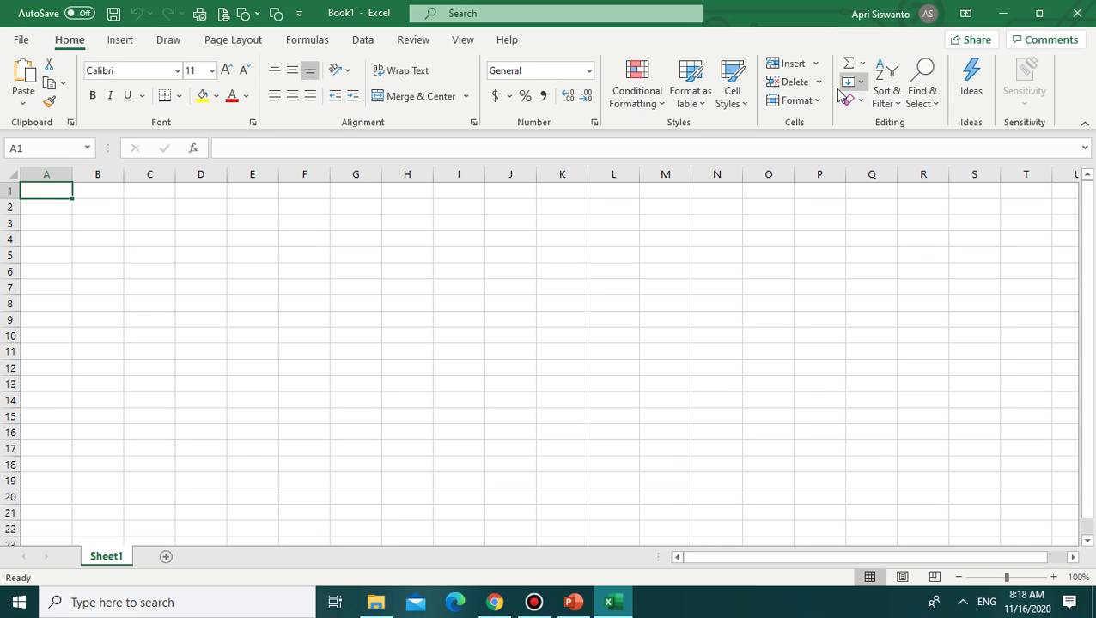
click(120, 43)
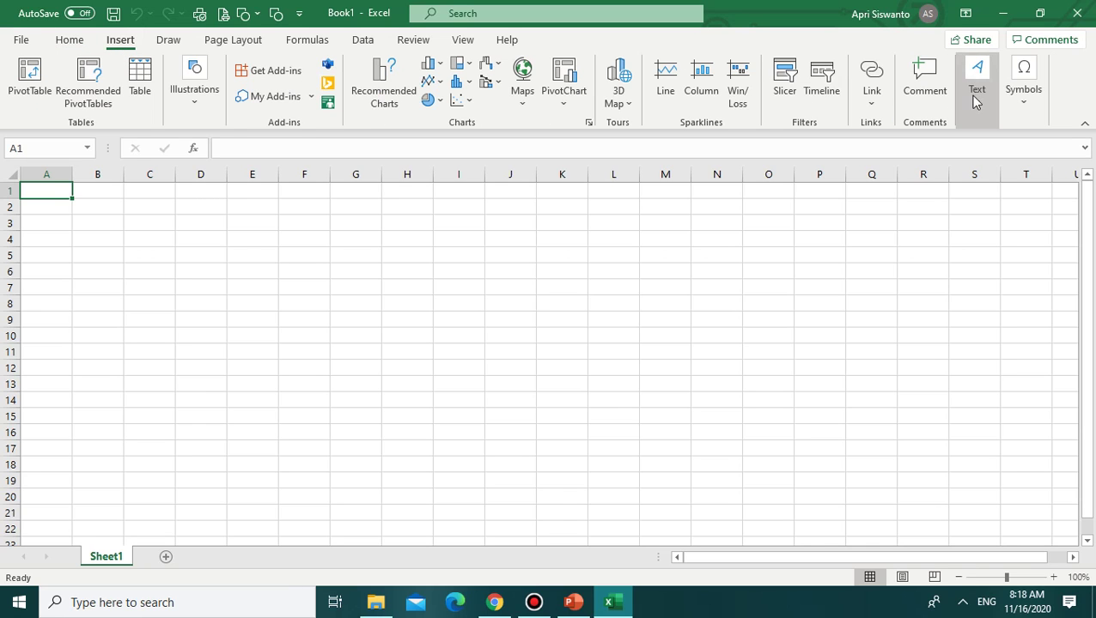
click(172, 43)
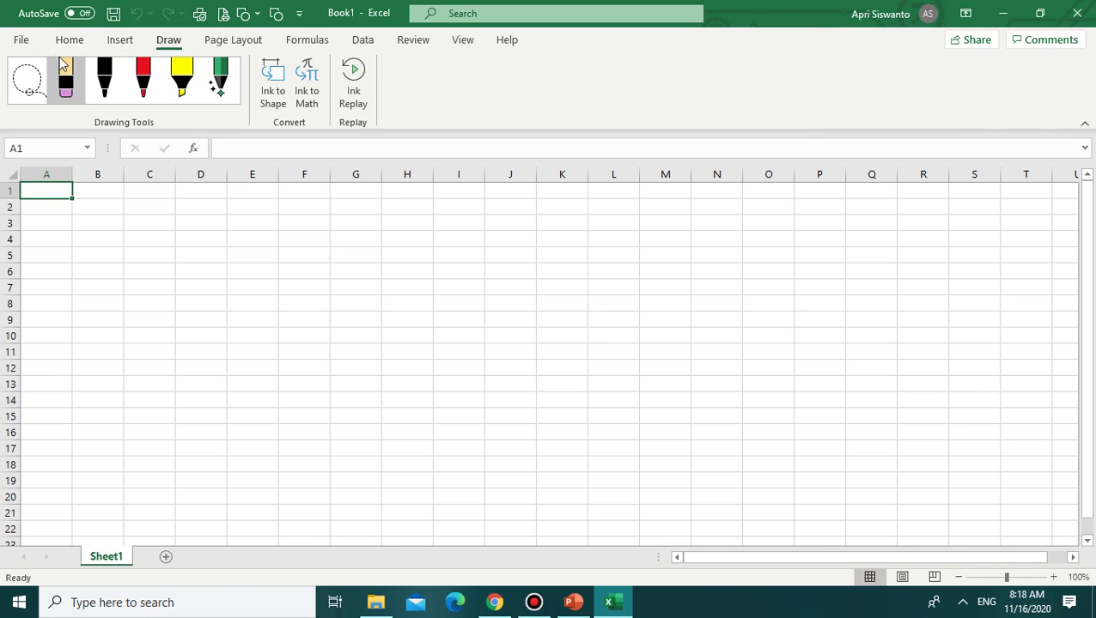
click(29, 43)
click(20, 43)
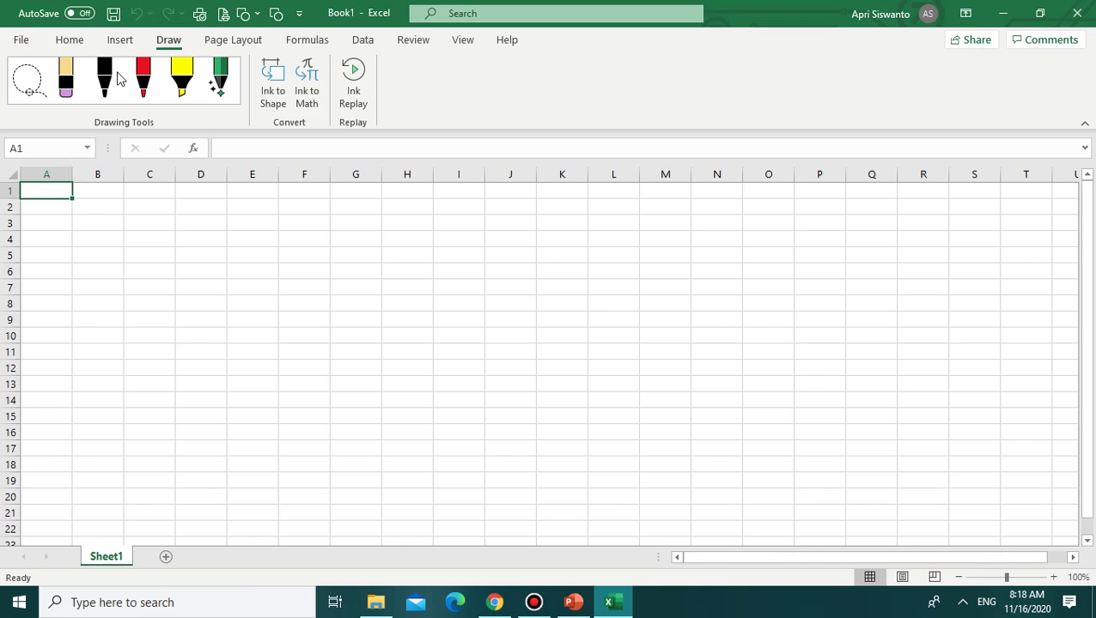
click(79, 43)
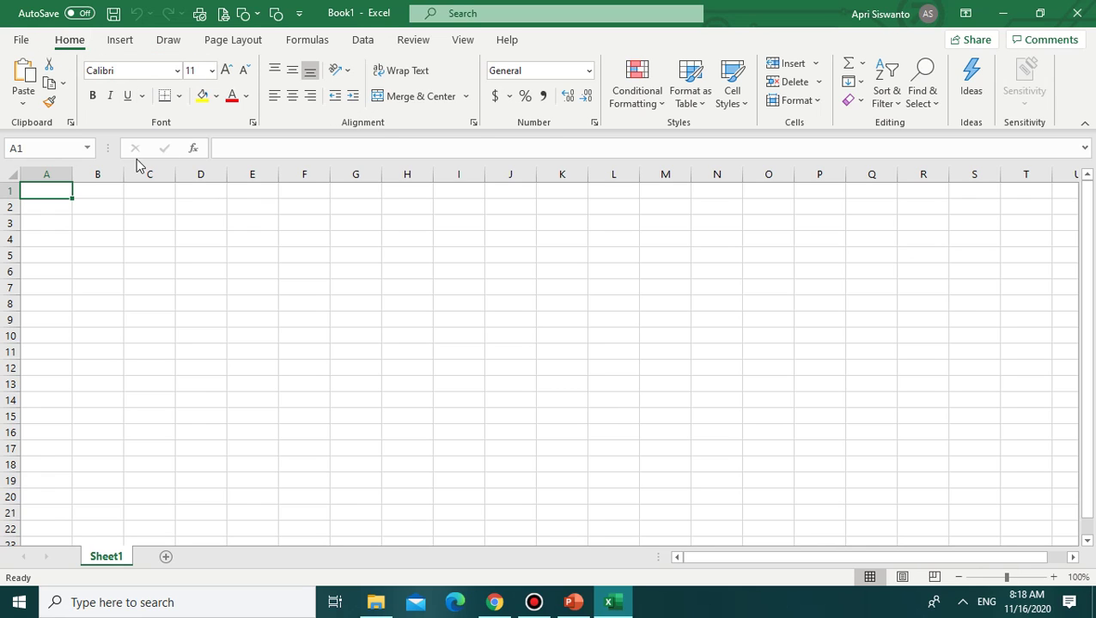
Step: Examine the formula bar by starting an edit for cell A1 and for cell E2
click(245, 150)
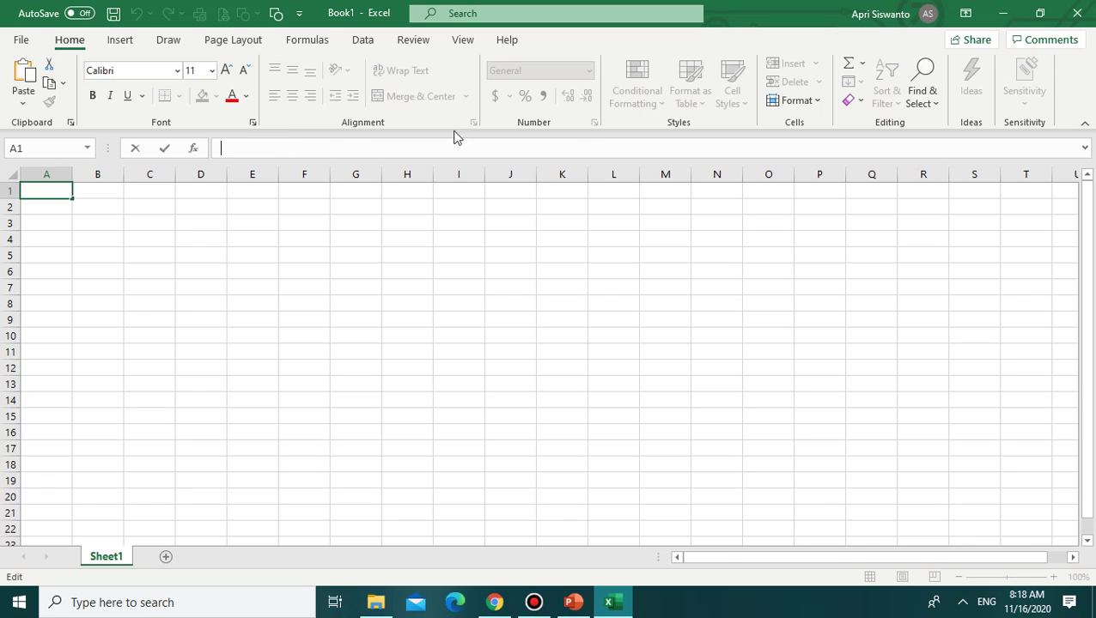
click(229, 204)
click(232, 146)
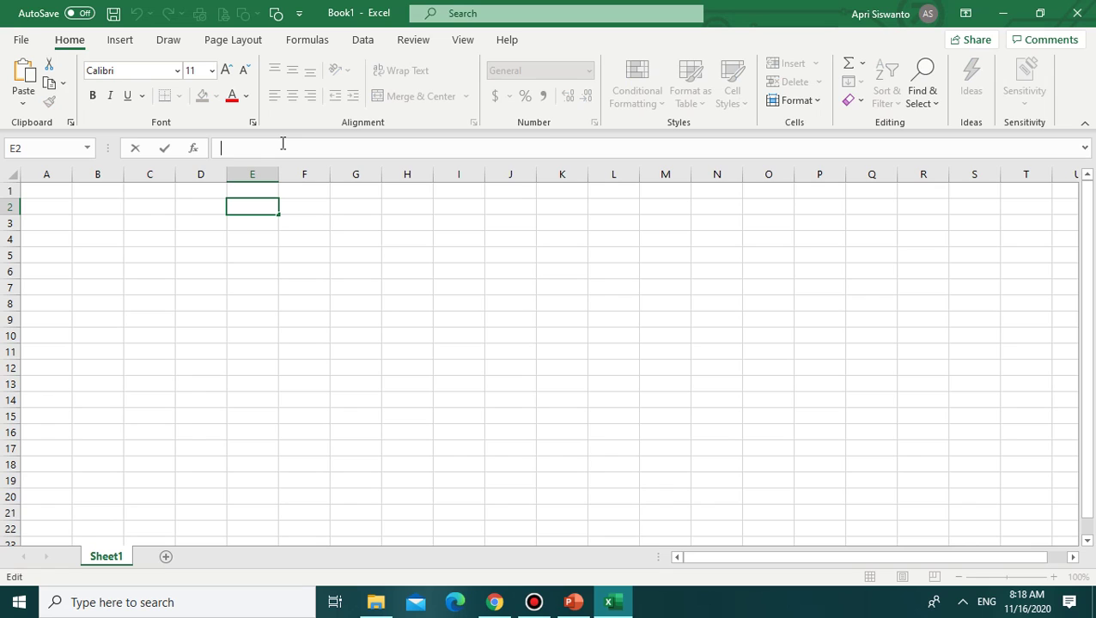
Step: Select range A1:B3 and individual cells in columns A and B to examine their addresses, finishing on cell A1
click(89, 191)
drag(39, 192, 62, 199)
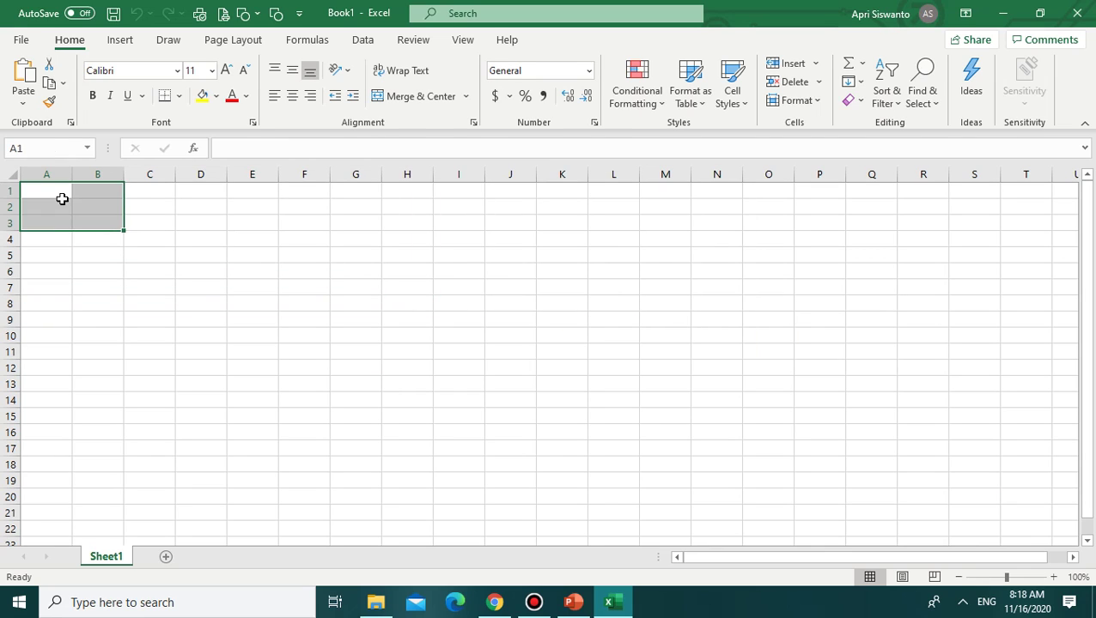
click(62, 201)
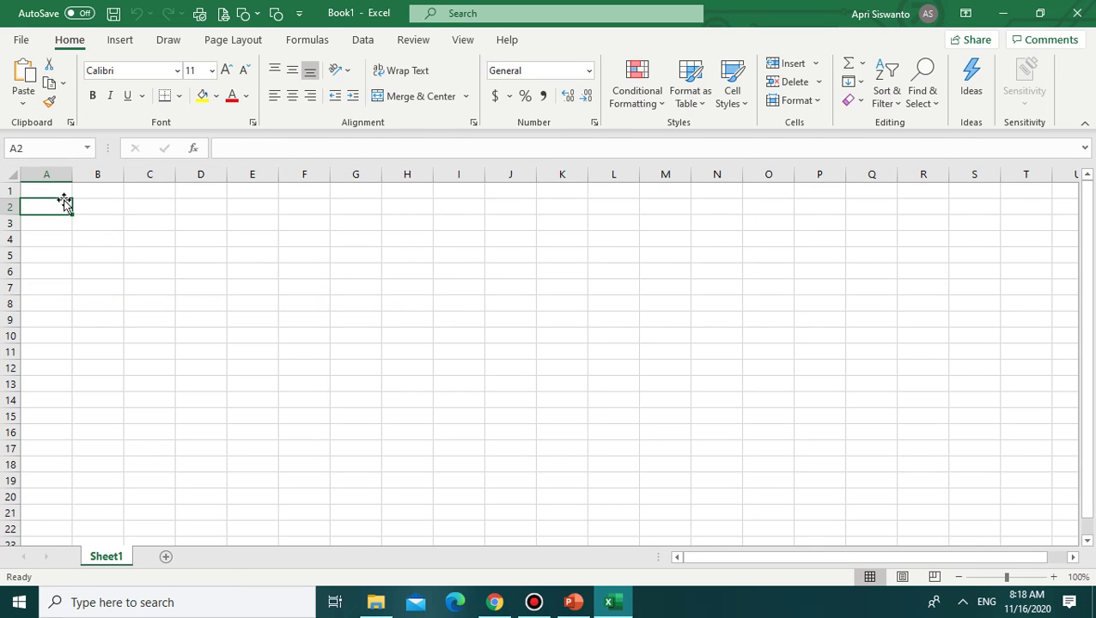
click(58, 191)
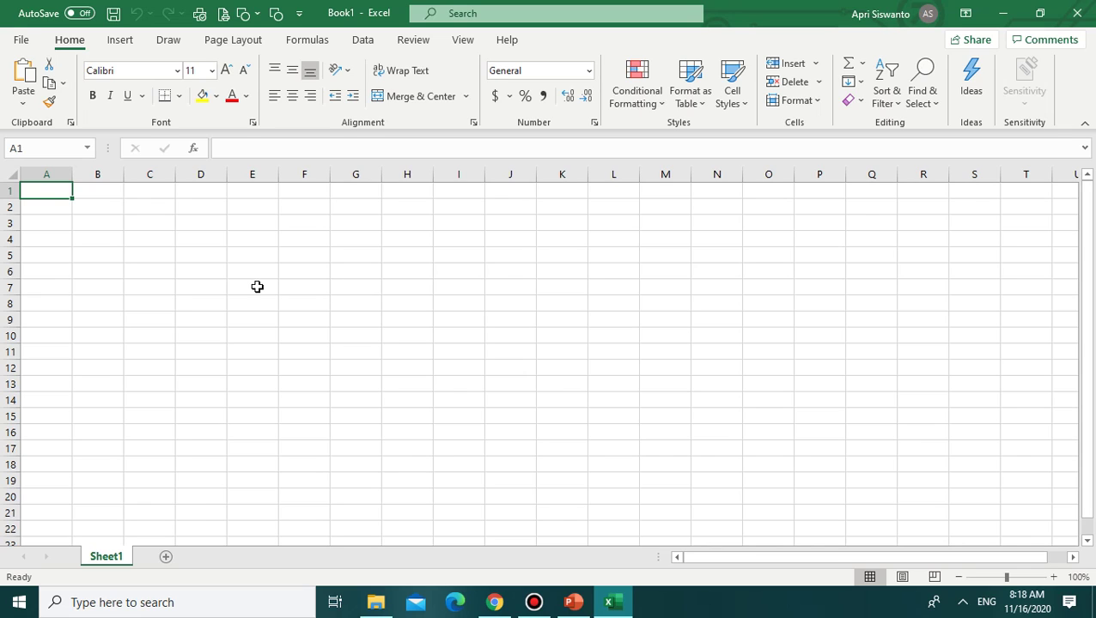
click(162, 266)
click(67, 203)
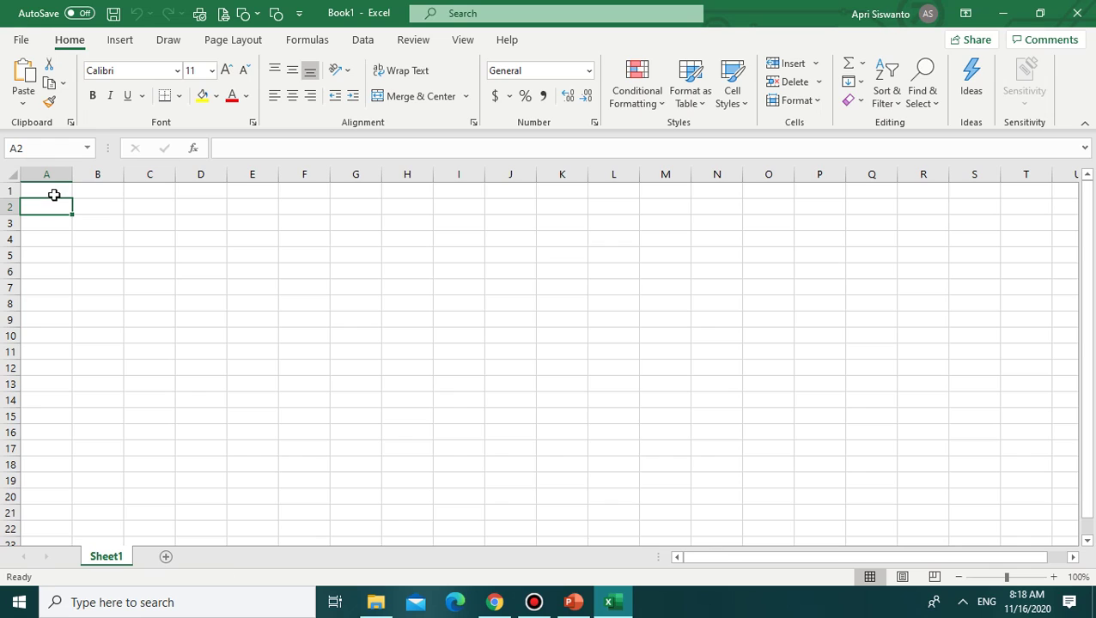
click(53, 193)
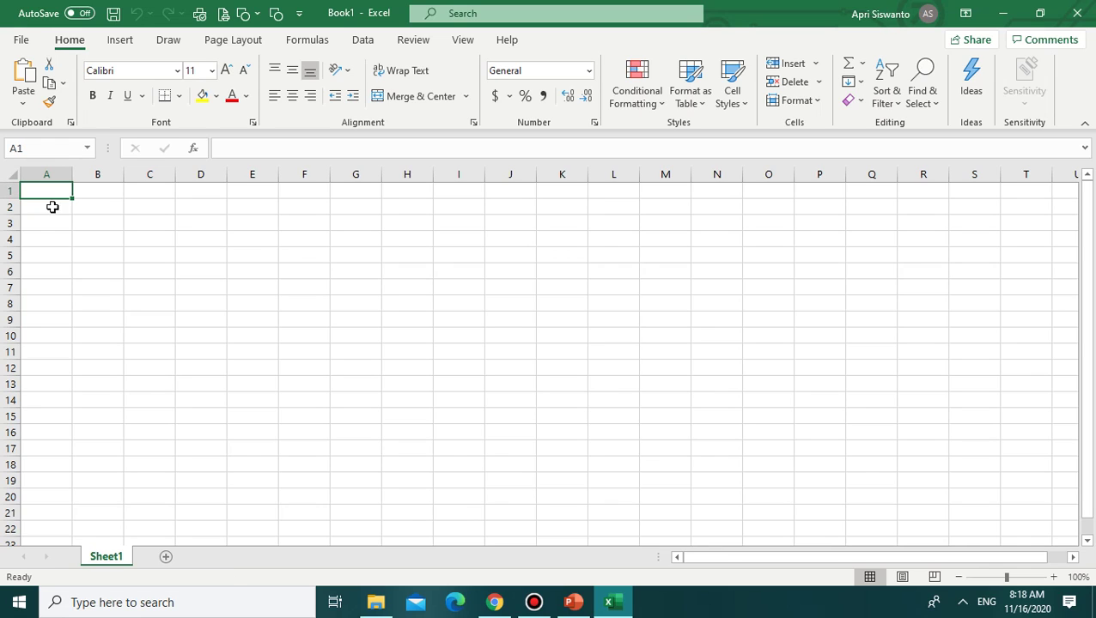
click(52, 206)
click(46, 191)
click(47, 208)
click(48, 192)
click(16, 148)
click(37, 221)
click(41, 196)
click(95, 195)
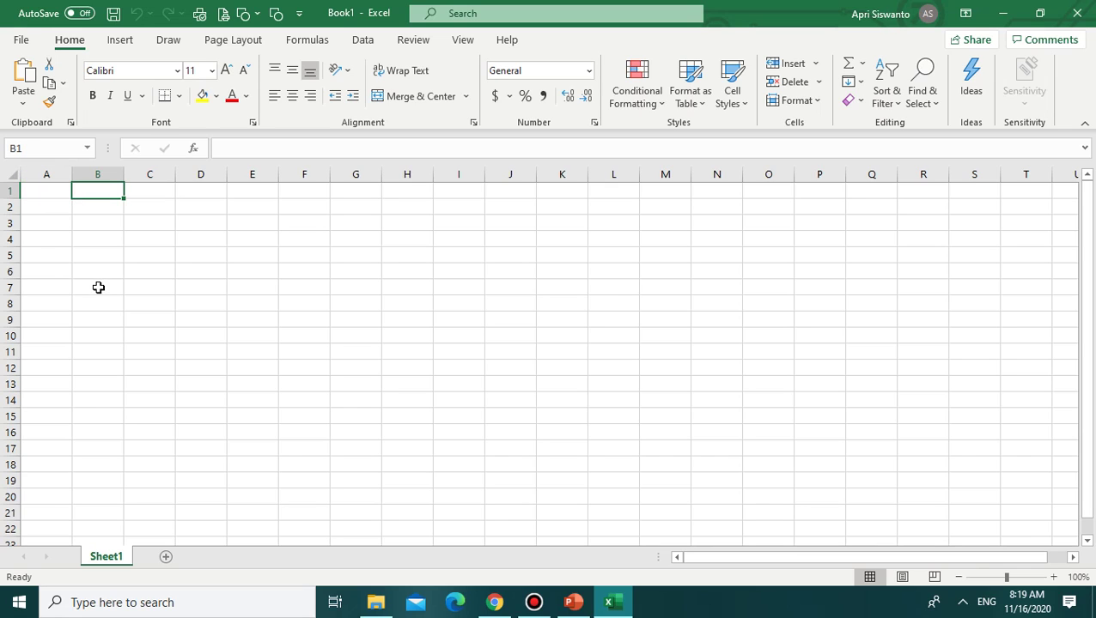
click(96, 218)
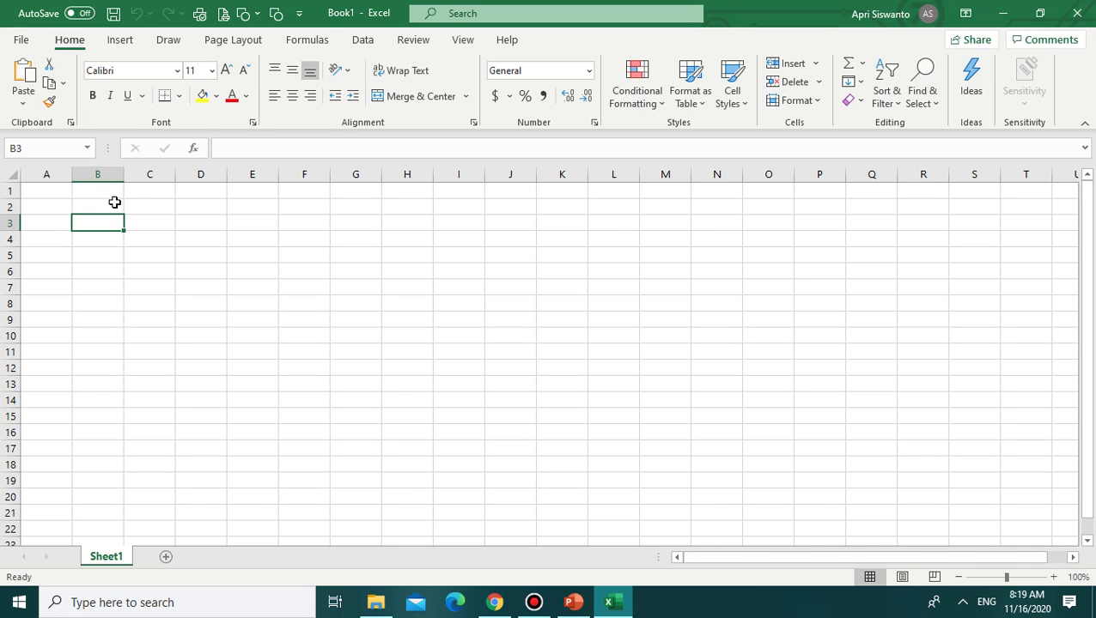
click(66, 203)
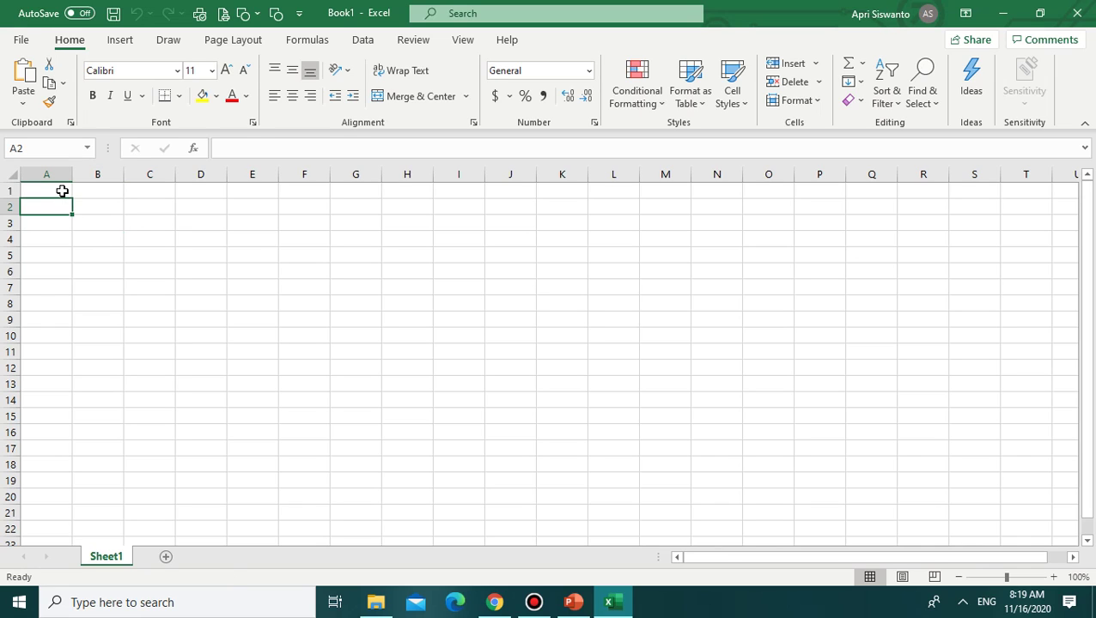
click(63, 190)
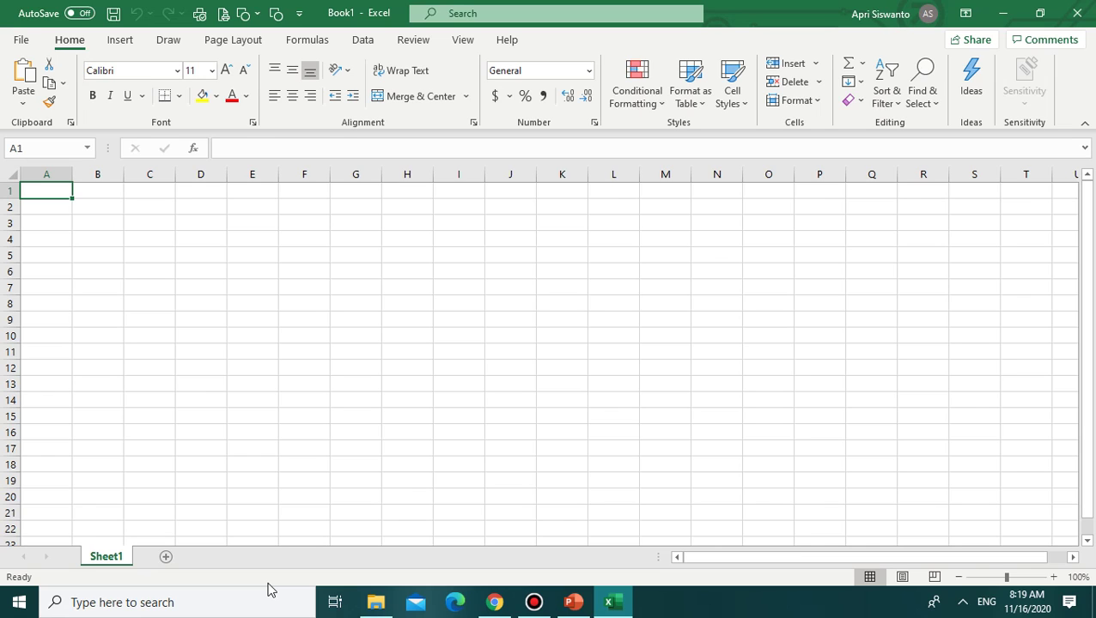
Step: Search for Notepad on the computer and open a new Notepad window
click(208, 607)
text(np)
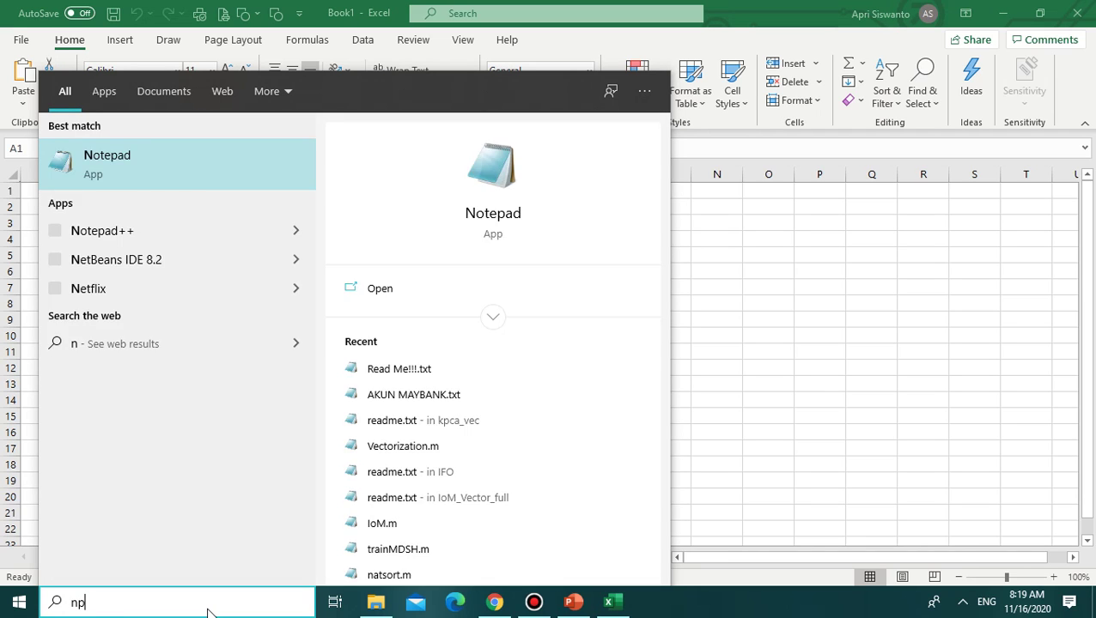
key(BackSpace)
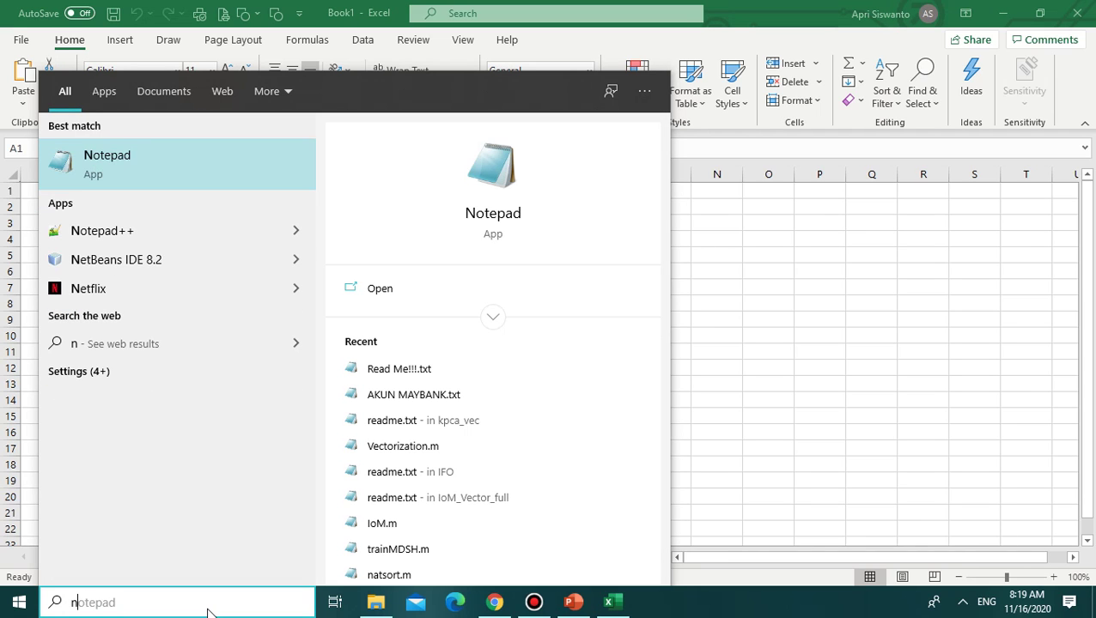
text(otepad)
key(Return)
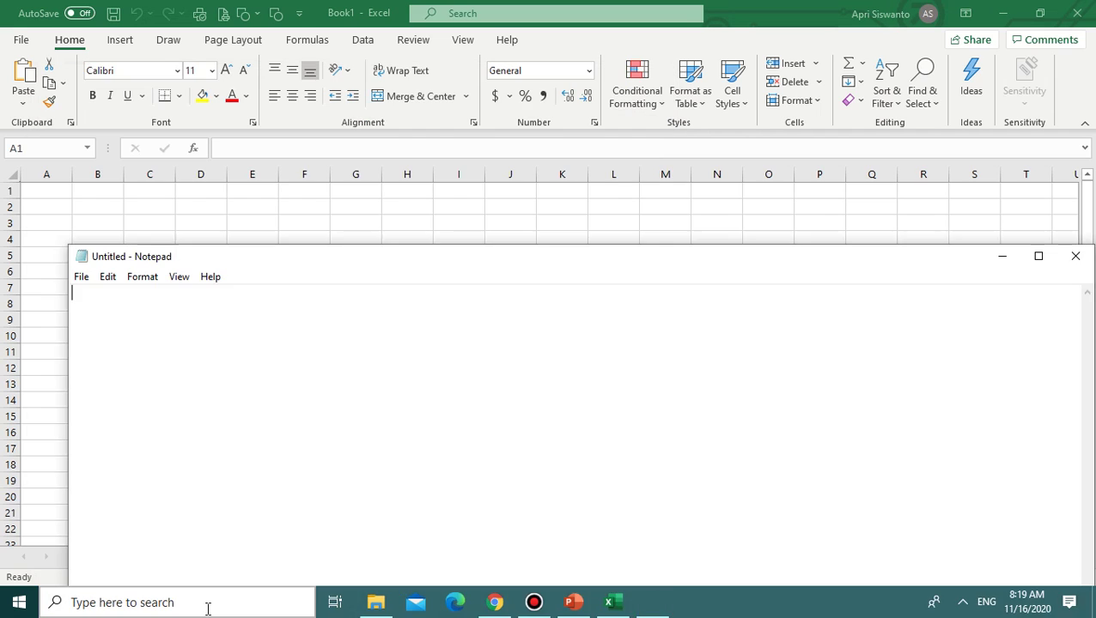
Step: Move the Notepad window higher on the screen and set its font size to 20
drag(494, 247, 263, 48)
click(137, 76)
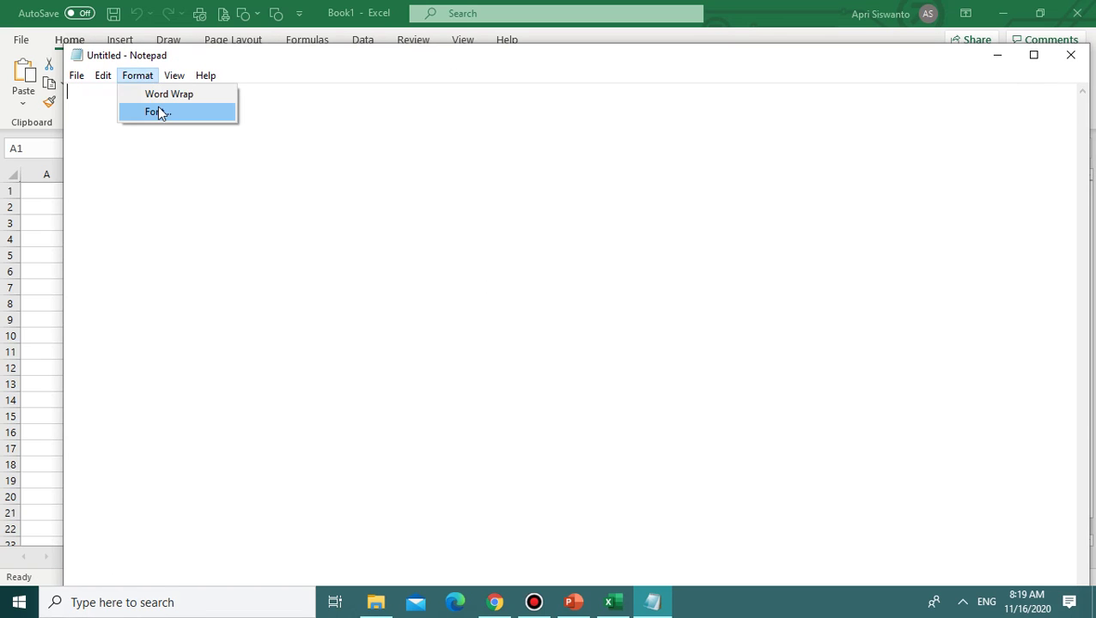
click(158, 110)
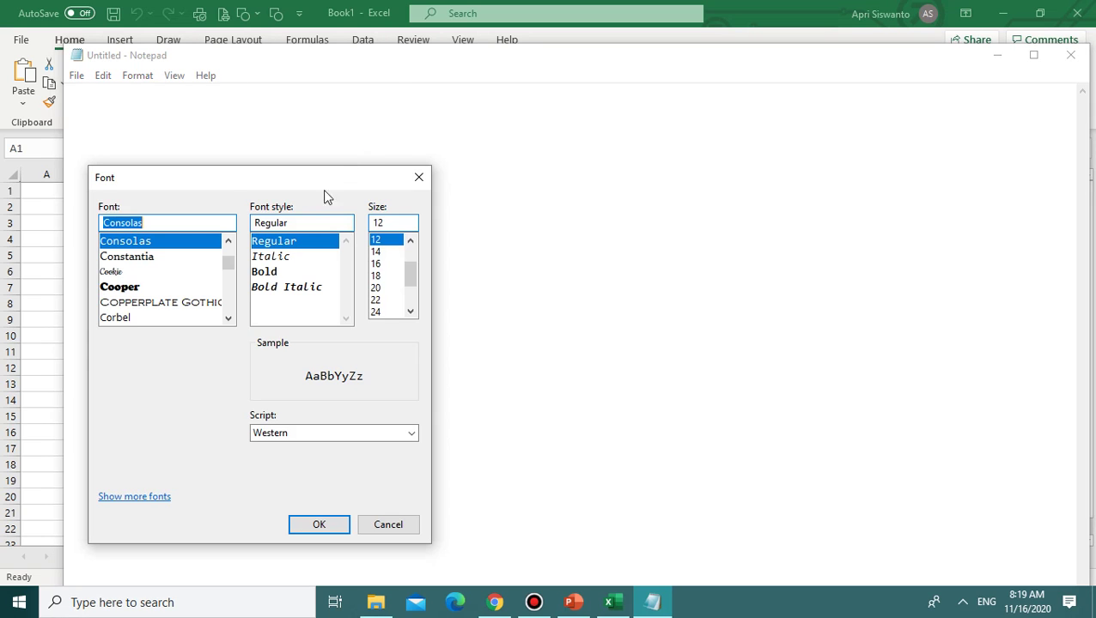
click(377, 287)
click(331, 529)
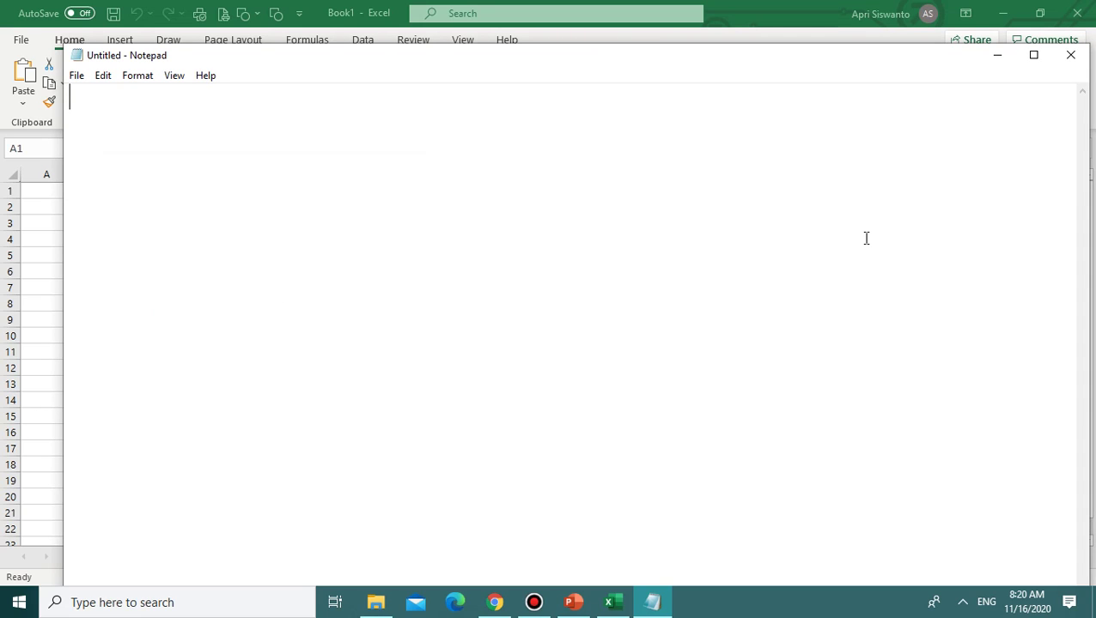
Step: Write "Mengatur Format Tabel, Menggunakan rumus" on the first line of the note
text(Mengat)
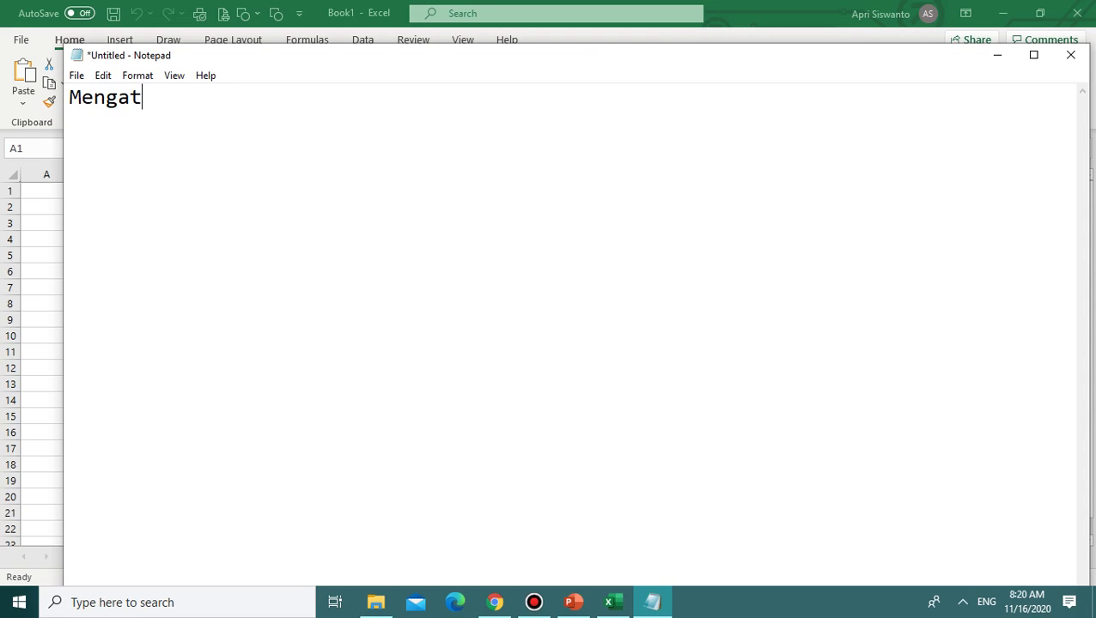
text(ur Fr)
key(BackSpace)
text(ormat)
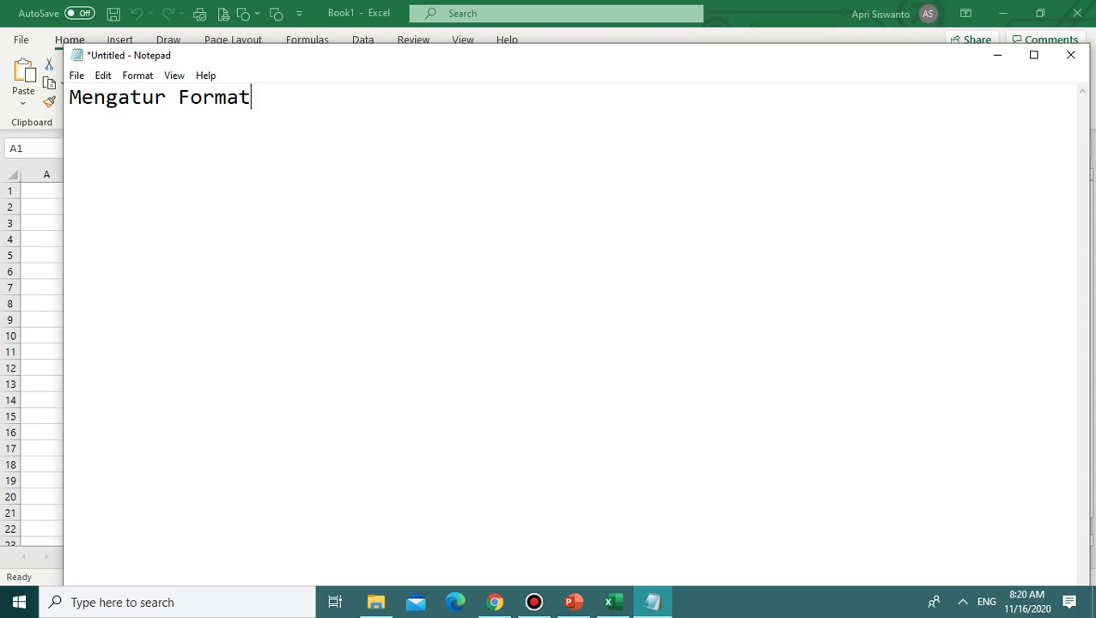
text( Tabel, )
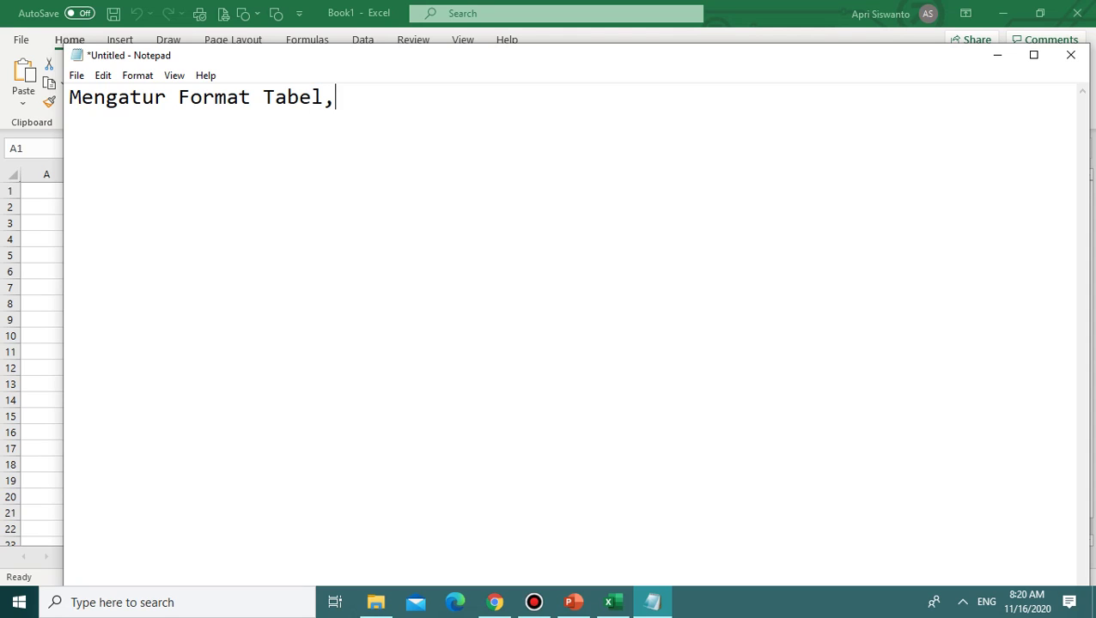
text(Mengguba)
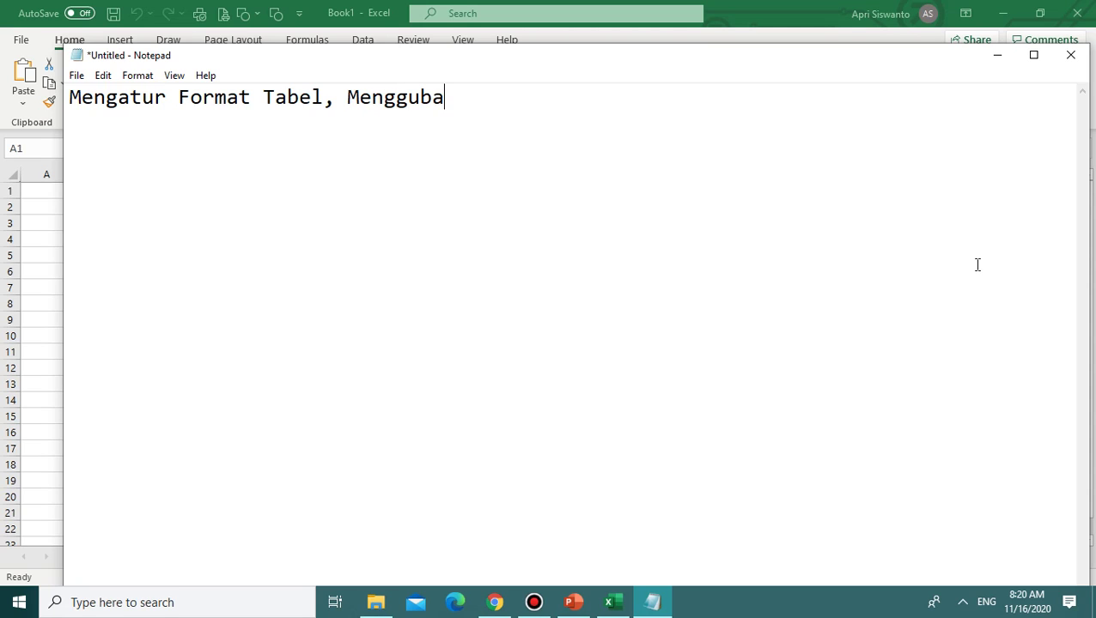
key(BackSpace)
key(BackSpace)
text(nakan rumus )
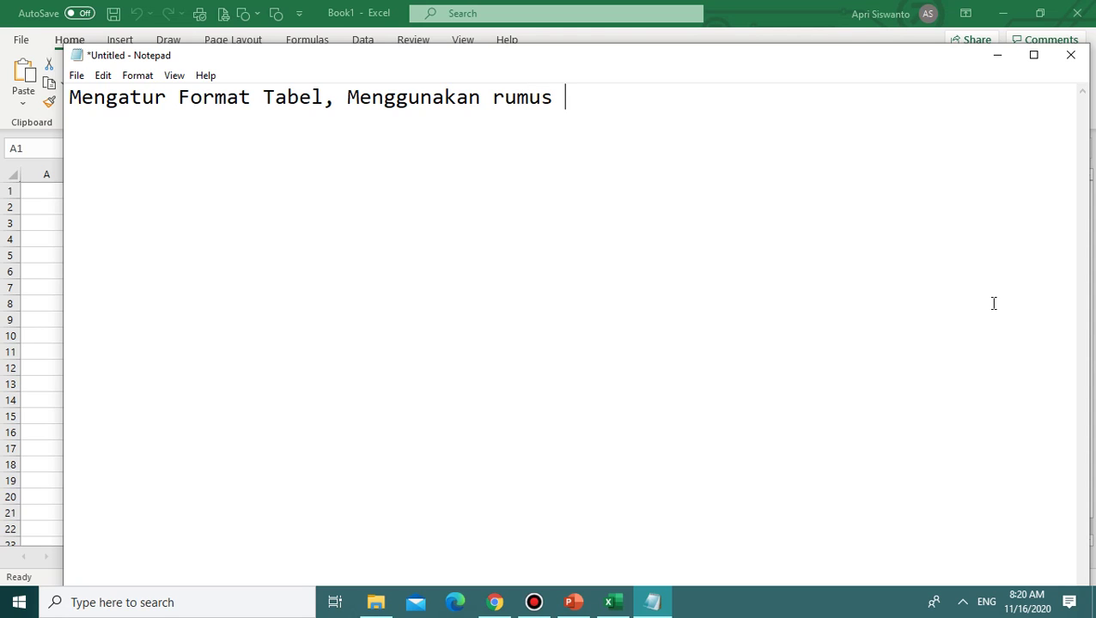
Step: Complete the heading line by adding "serta fungsi-fungsi statistik dasar" after "rumus"
text(serta fung)
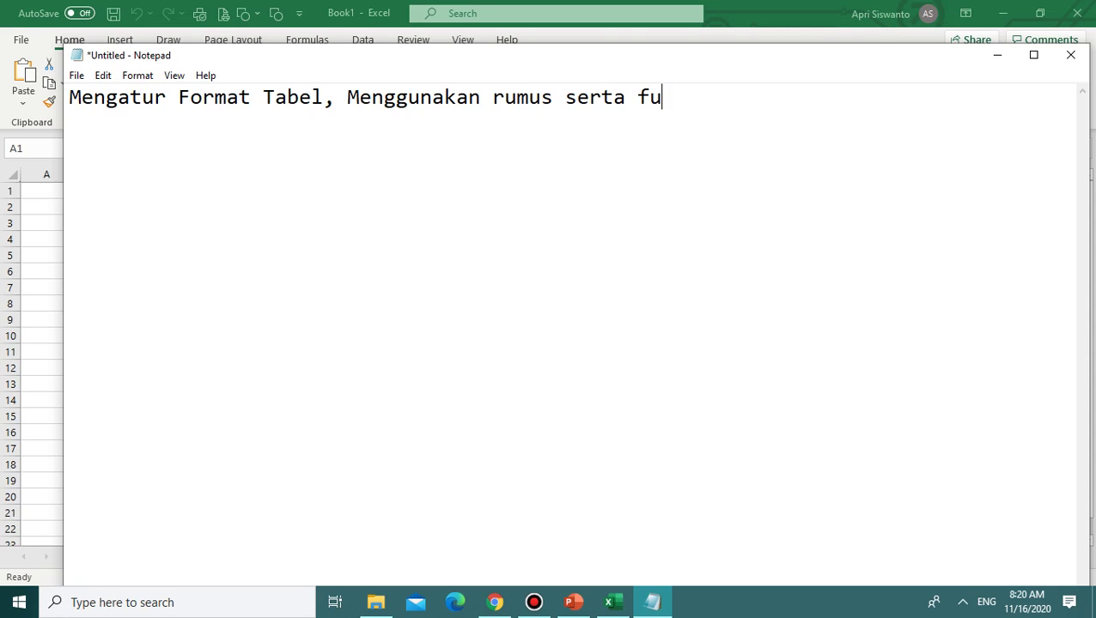
key(BackSpace)
text(ngsi-fungsi)
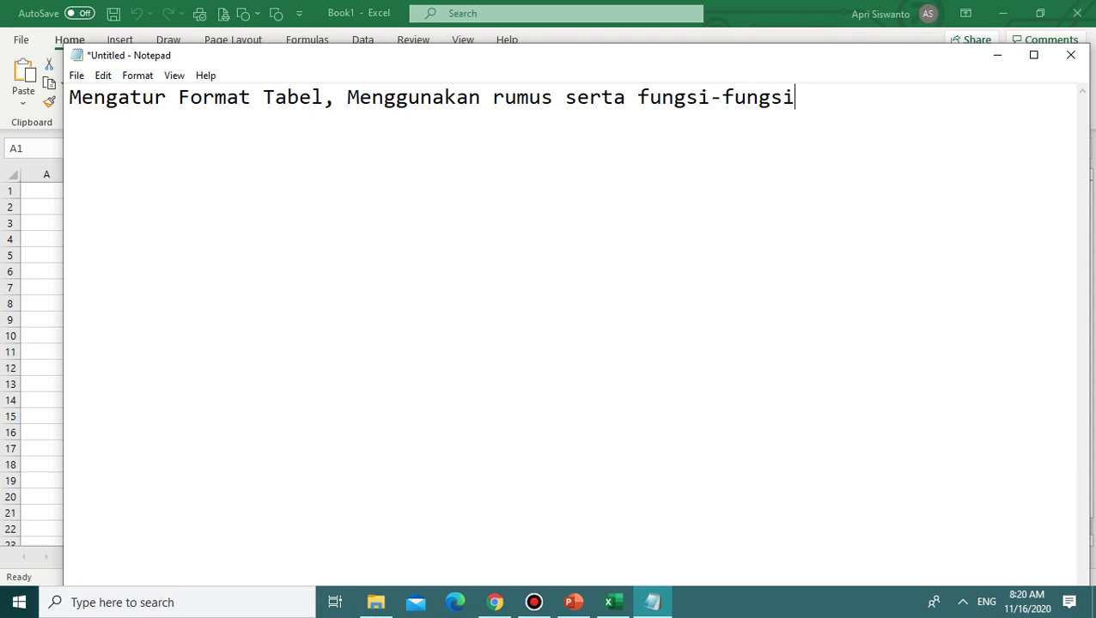
text( status)
key(BackSpace)
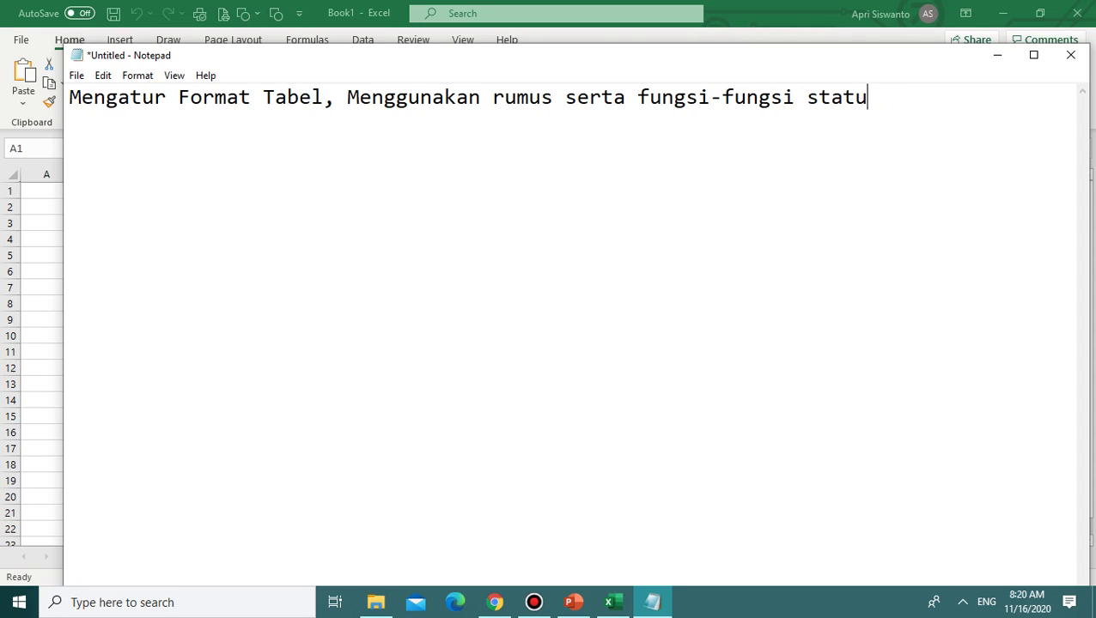
key(BackSpace)
text(istik d)
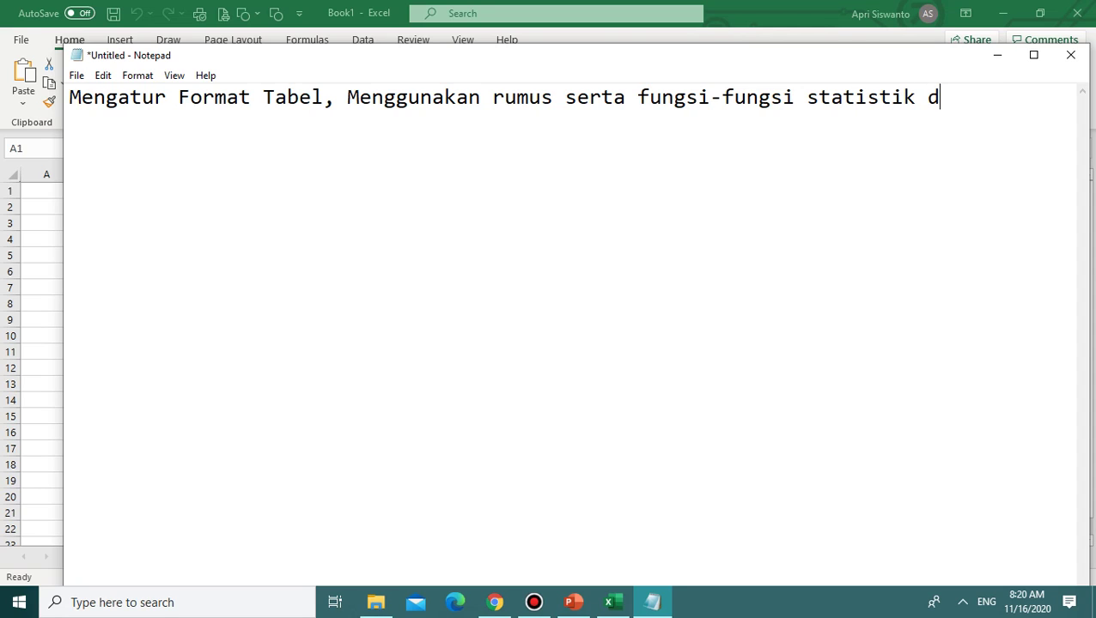
text(asar)
key(Return)
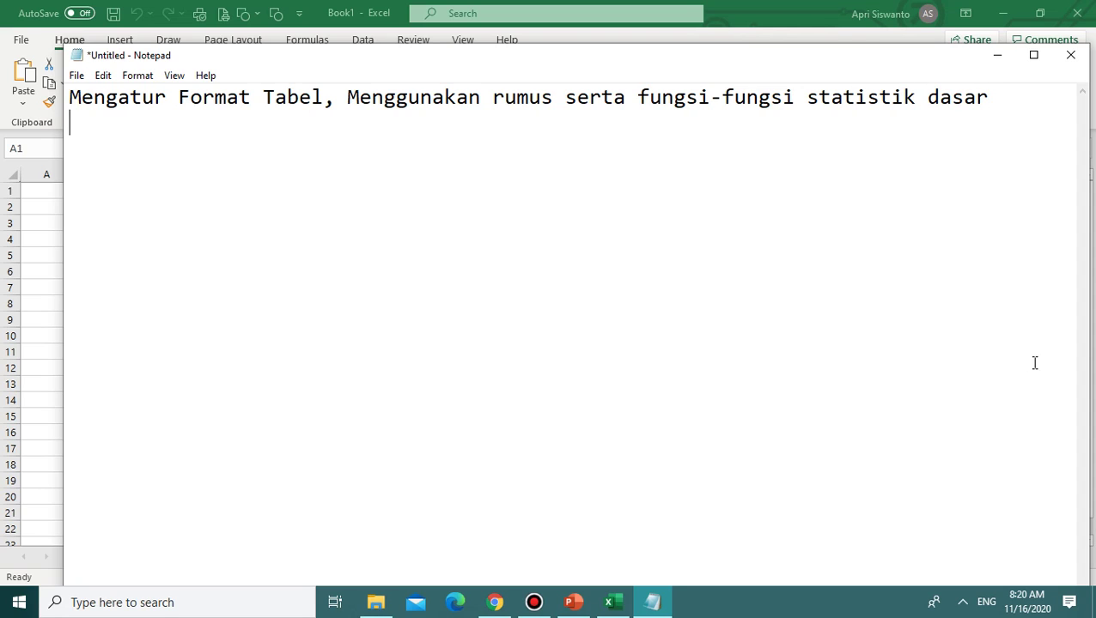
Step: Add the first dashed list item below the heading, reading "- Mengatur lebar kolom"
text(- )
text(Mwn)
key(BackSpace)
key(BackSpace)
text(ENG)
key(BackSpace)
key(BackSpace)
key(BackSpace)
text(engatur )
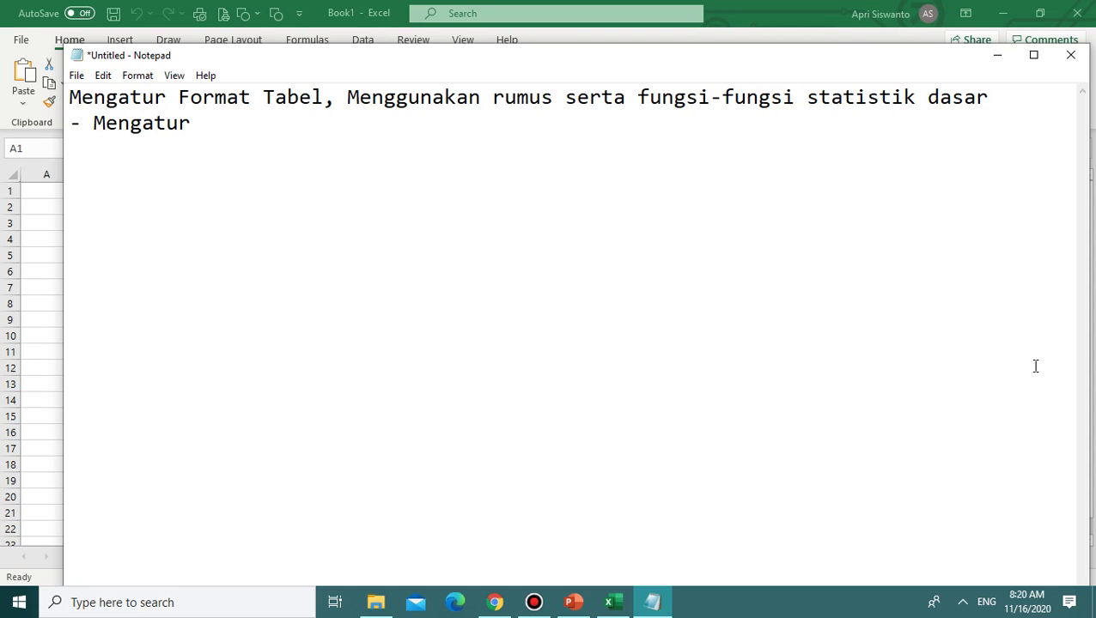
text(lebar kolom)
key(Return)
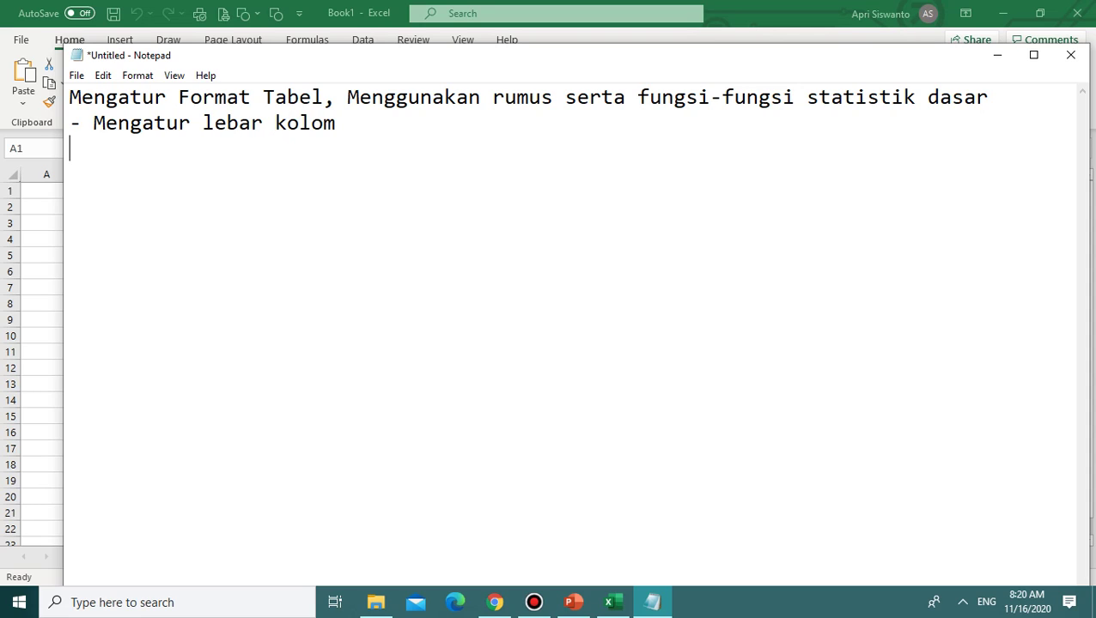
Step: Add a second list item reading "- Menambahkan border dan shading pada tabel"
text(- )
text(M)
text(ene)
text(m)
key(BackSpace)
text(nem)
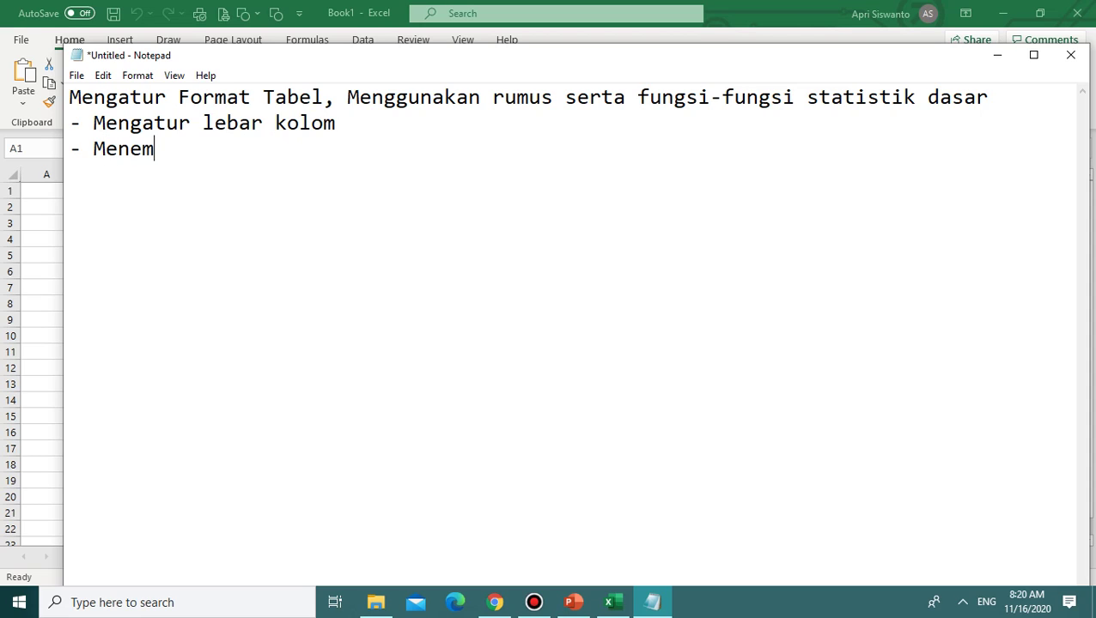
key(BackSpace)
key(BackSpace)
text(ambahk)
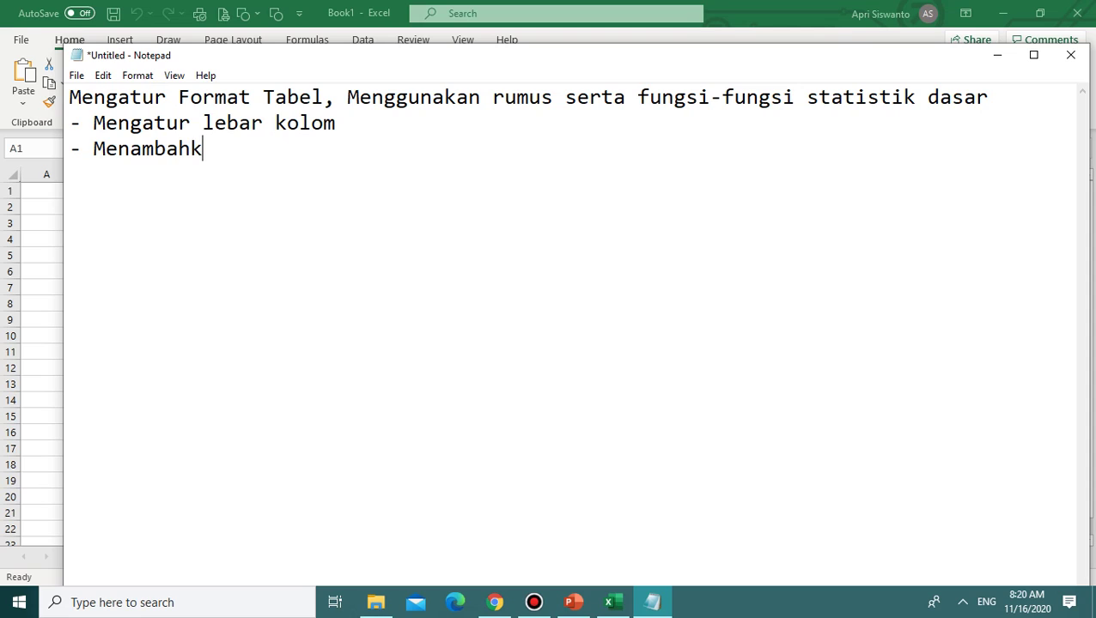
text(an border )
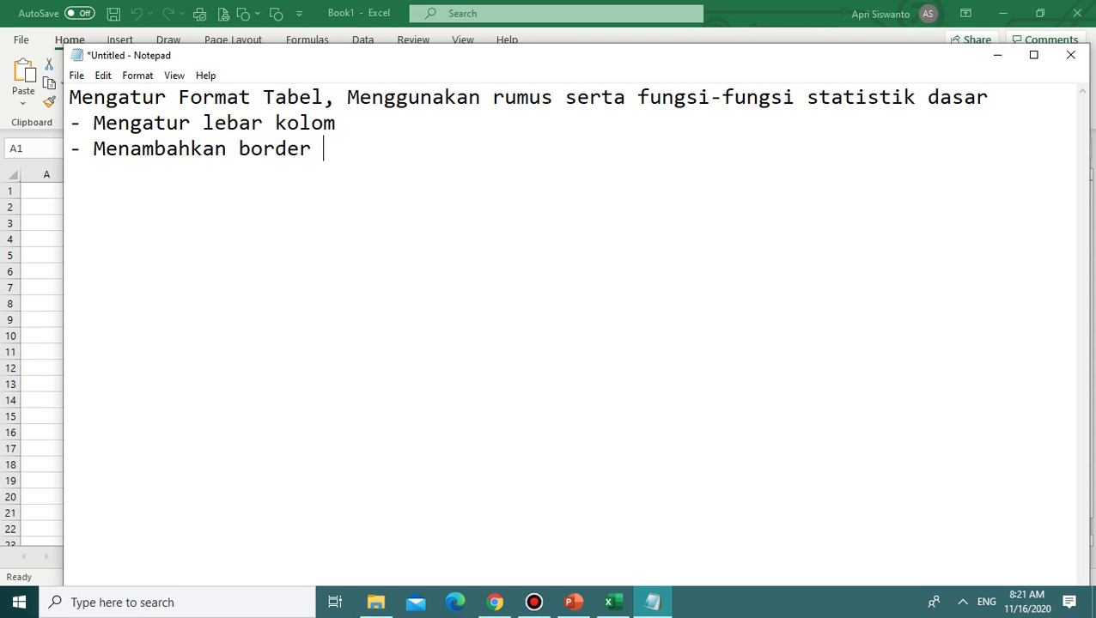
text(dan shading)
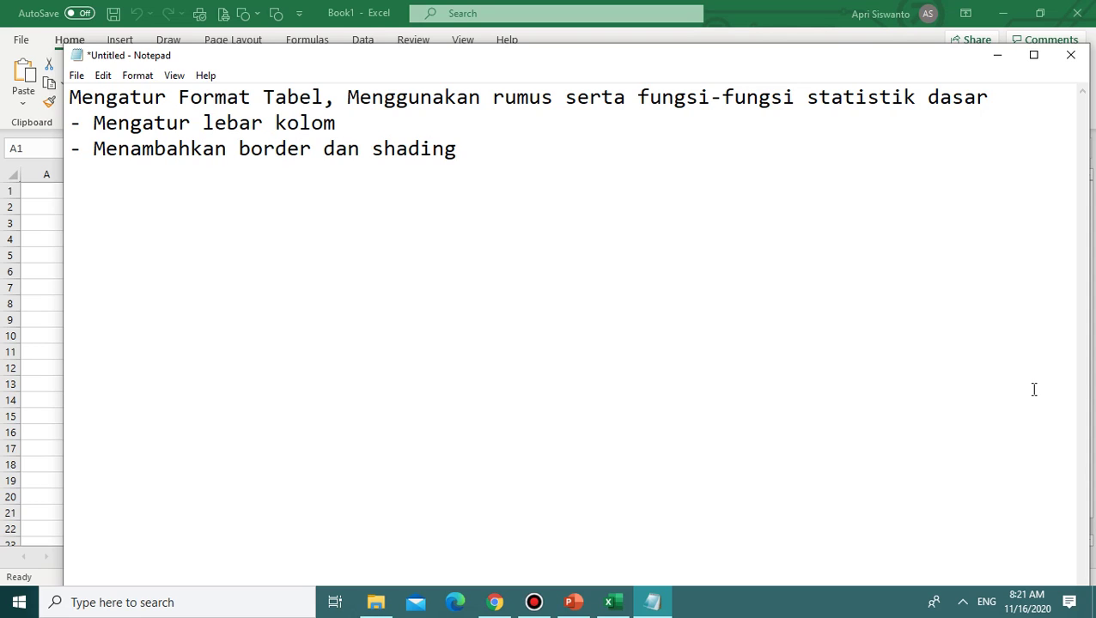
text( pada tabel)
key(Return)
Step: Add a third list item reading "- Mengatur style and aligment text"
text(- )
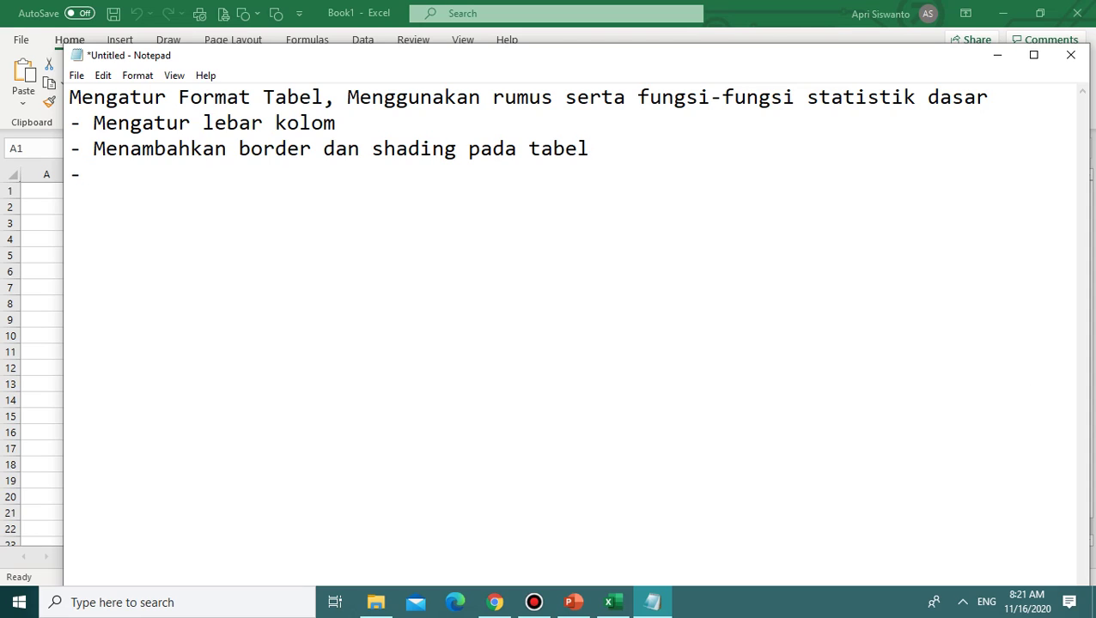
text(Mengatu)
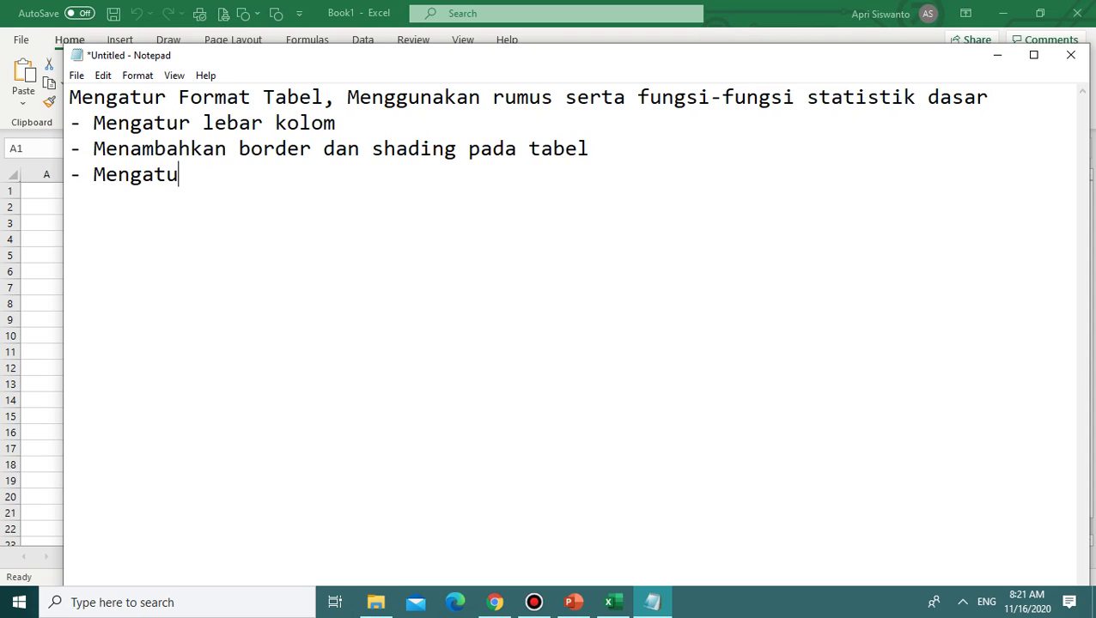
text(r style )
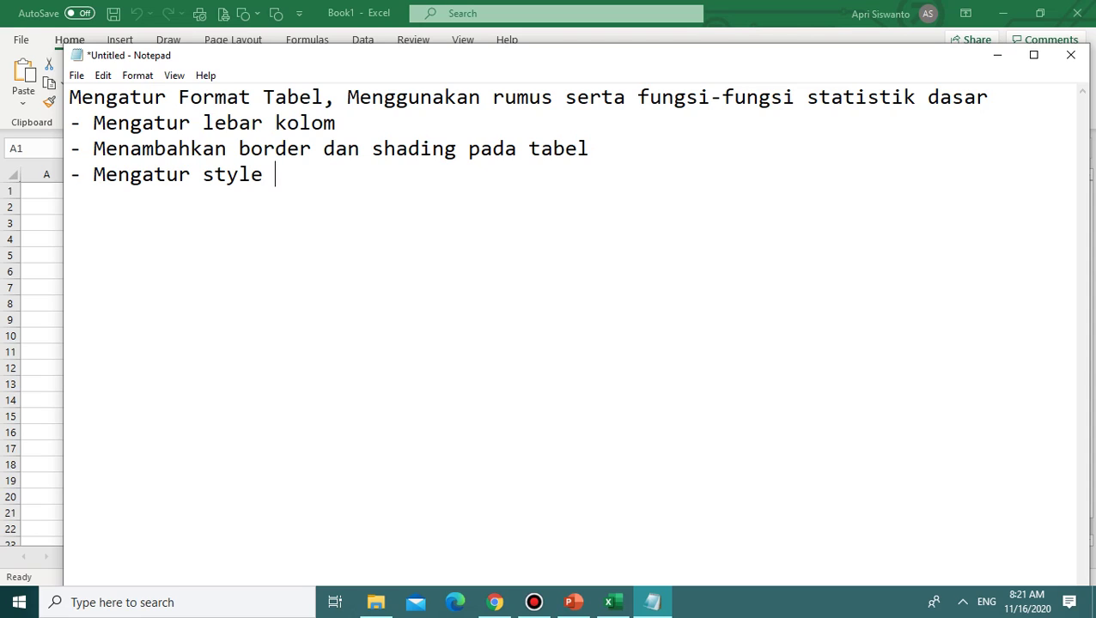
text(and alig)
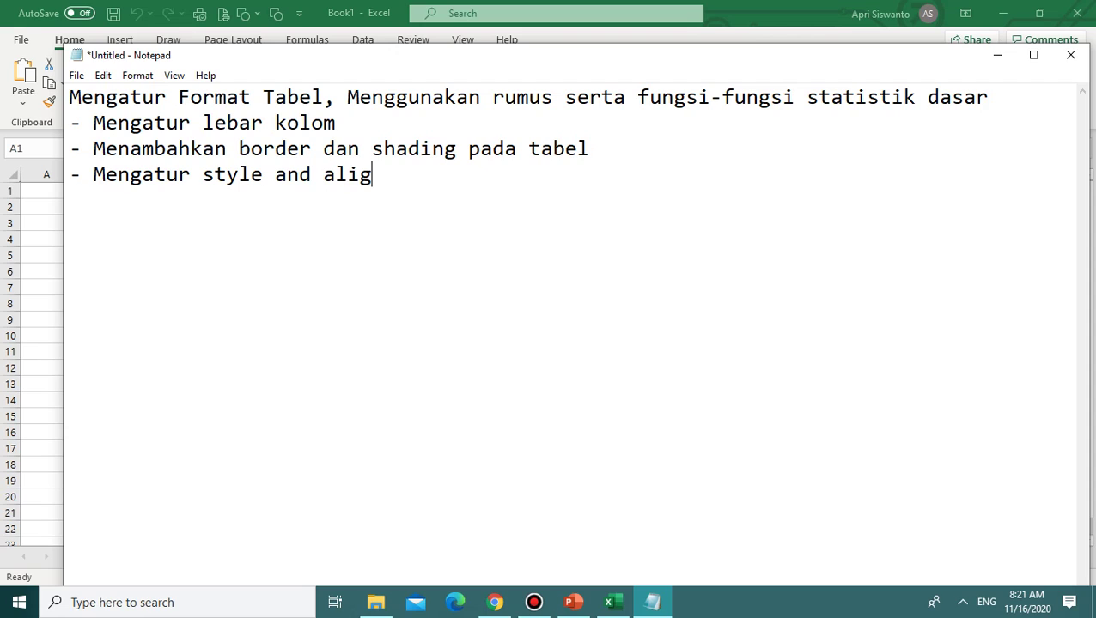
text(ment te)
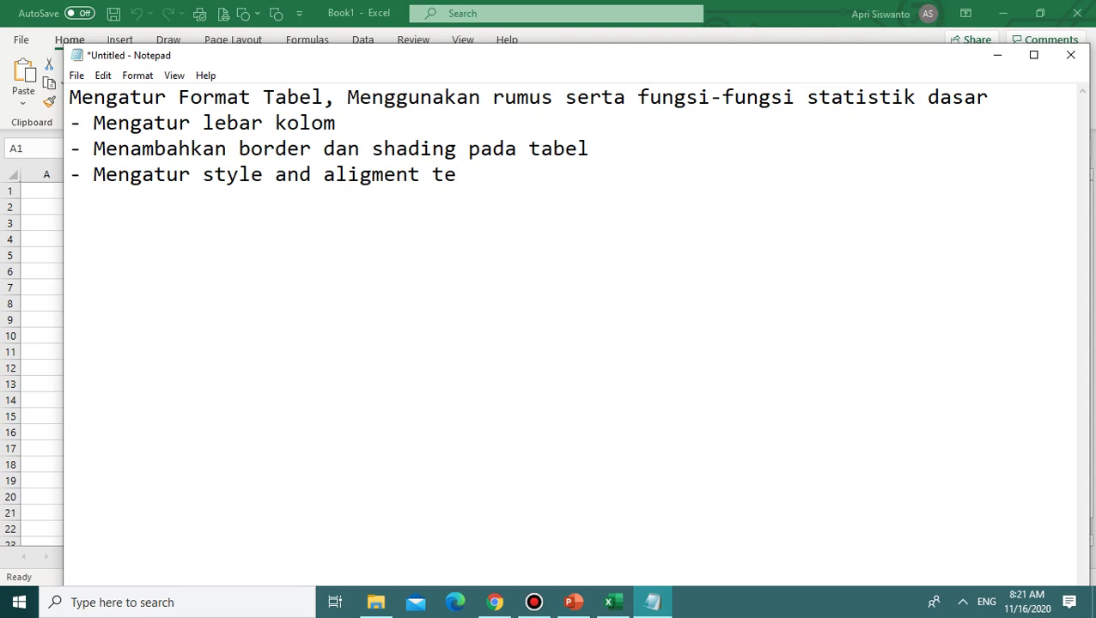
text(xt)
key(Return)
Step: Add a fourth list item reading "- Mengatur format tampilan angka"
text(- Mengaut)
key(BackSpace)
key(BackSpace)
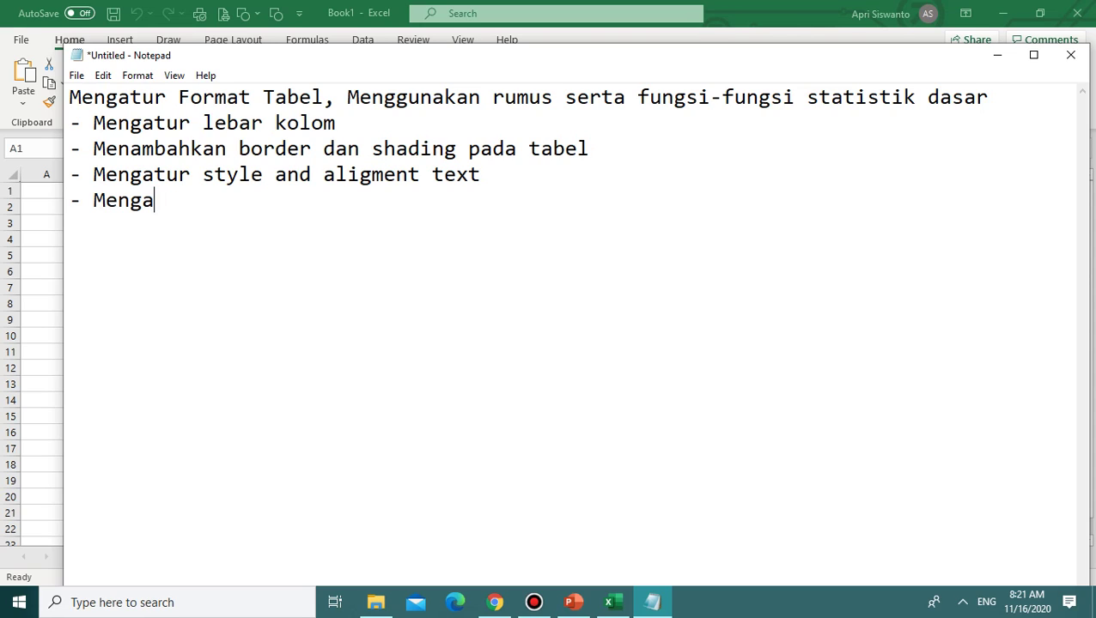
key(BackSpace)
text(atur fo)
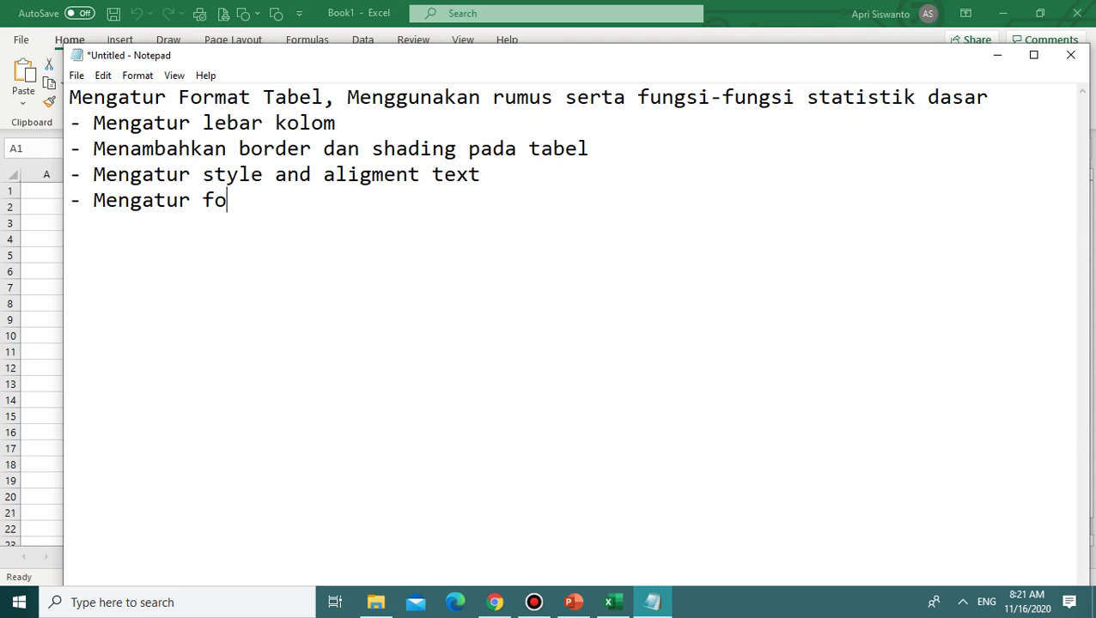
text(rmat tam)
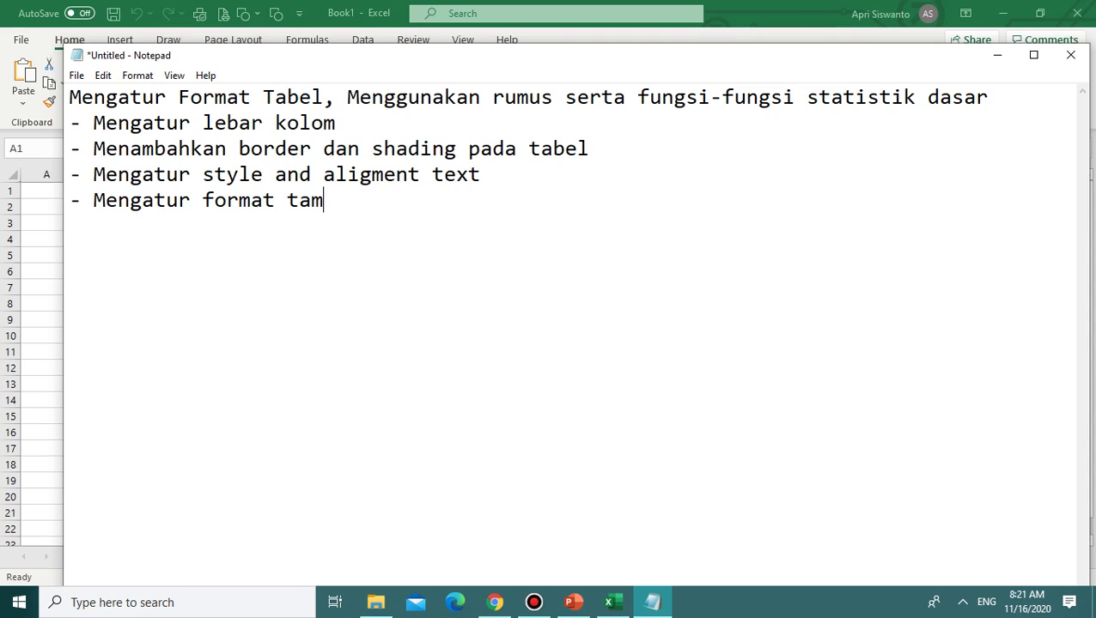
text(pilan angka)
key(Return)
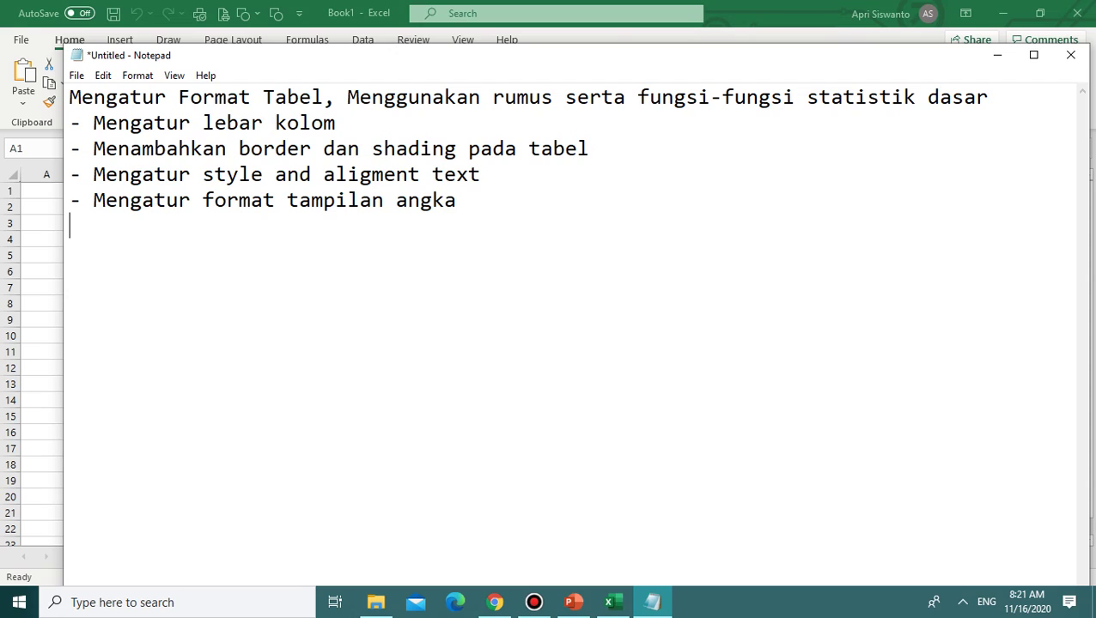
Step: Add a fifth list item reading "- Mengisi data berurutan dalam suatu range"
text(- Mengu)
key(BackSpace)
text(i)
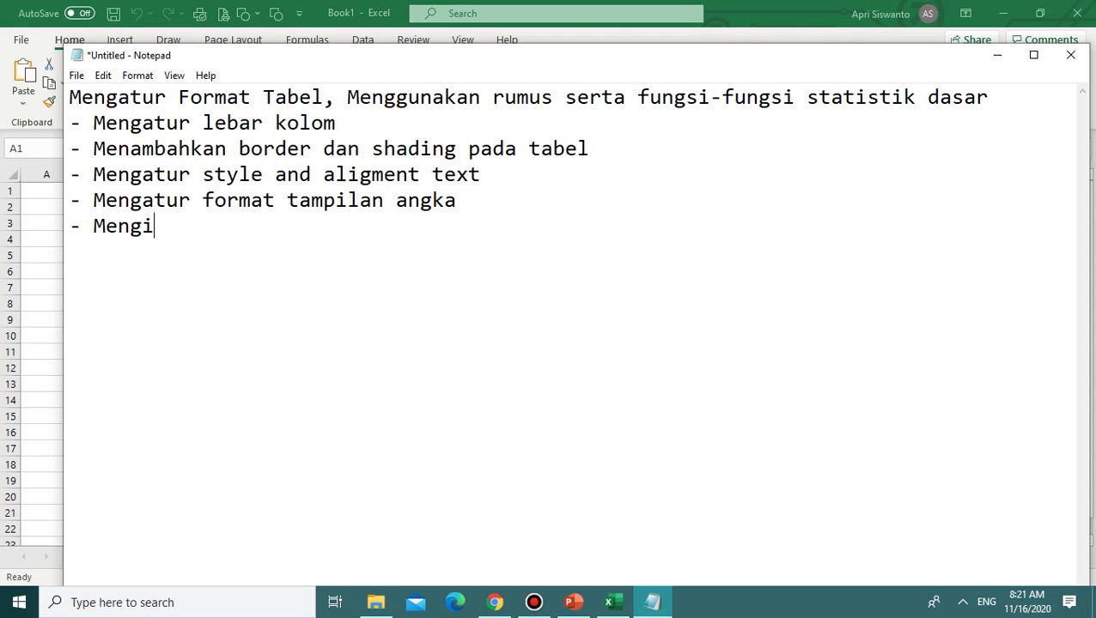
text(si data berutut)
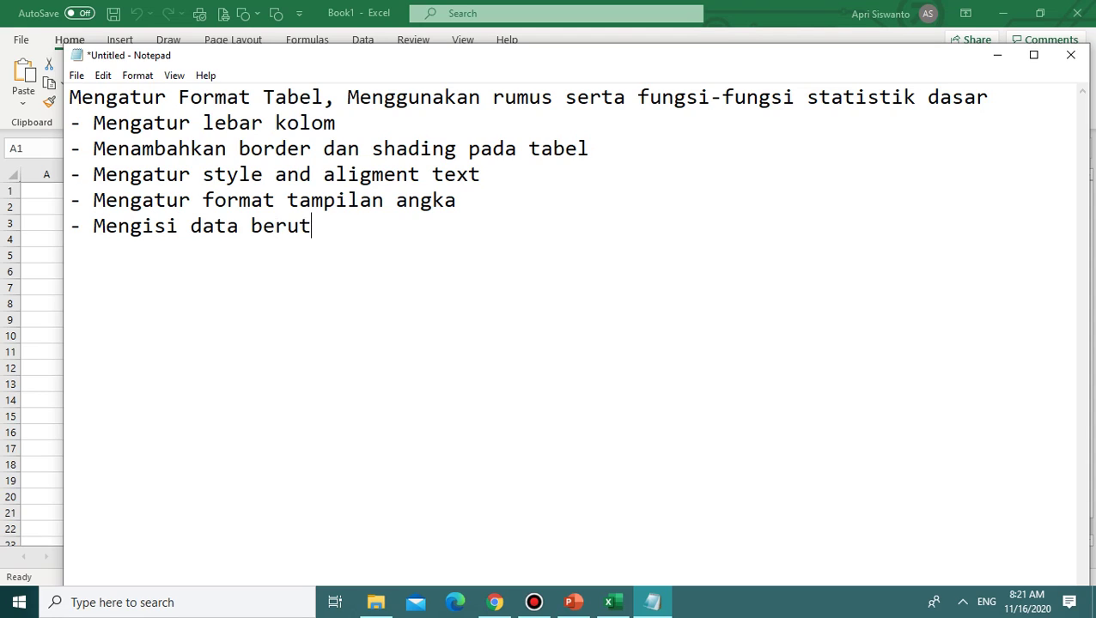
key(BackSpace)
text(ran)
key(BackSpace)
key(BackSpace)
key(BackSpace)
key(BackSpace)
key(BackSpace)
text(rutan )
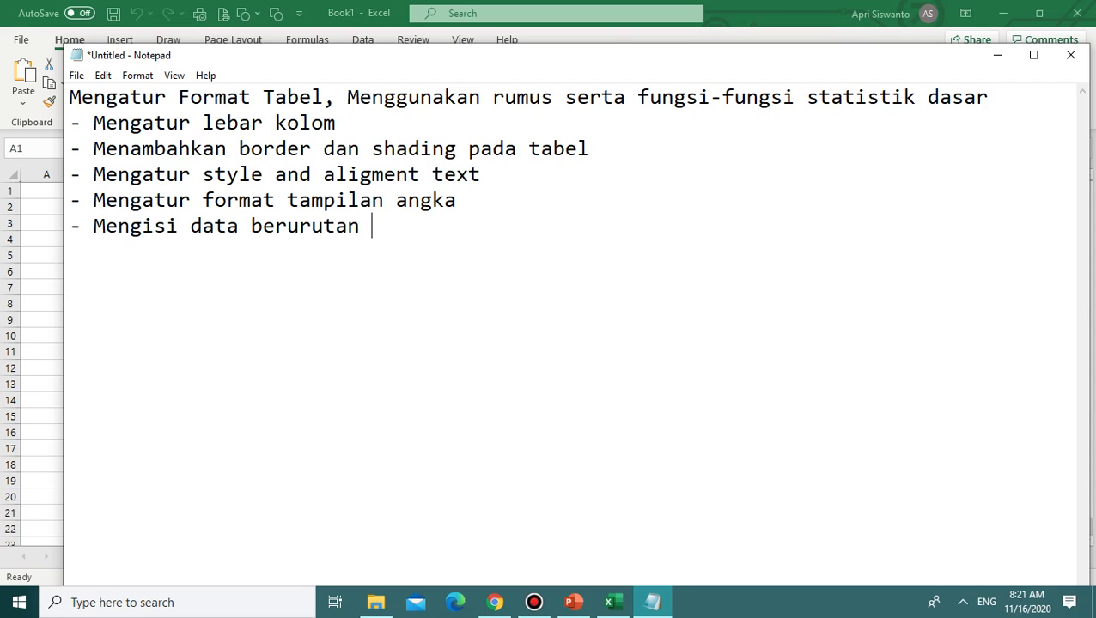
text(dalam suatu )
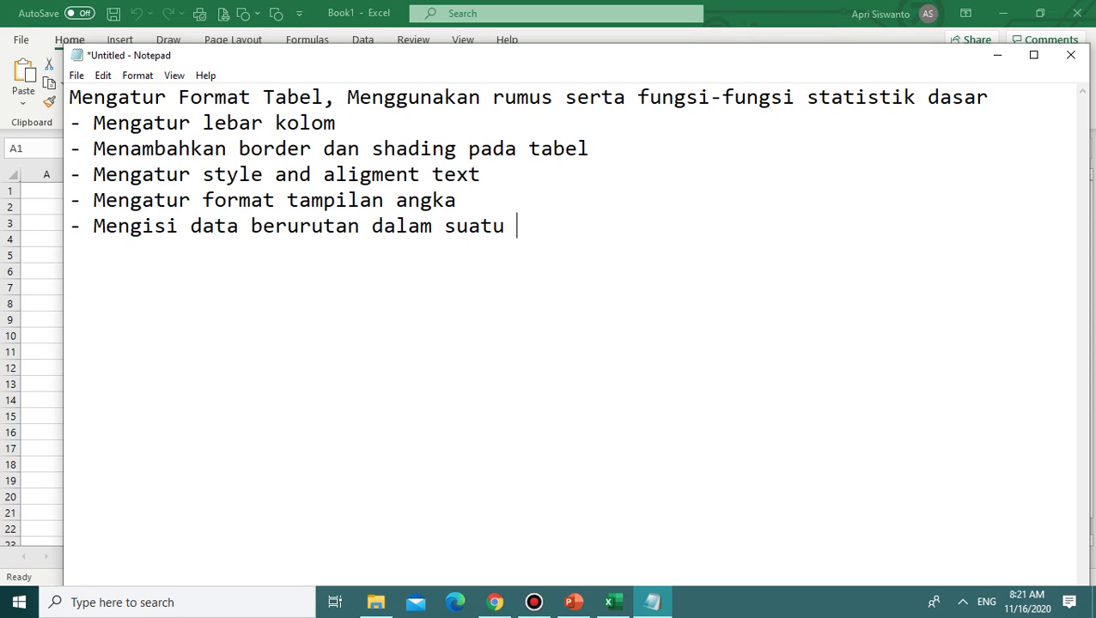
text(range)
key(Return)
Step: Add a sixth list item reading "- Menggunakan rumus perhitungan"
text(- )
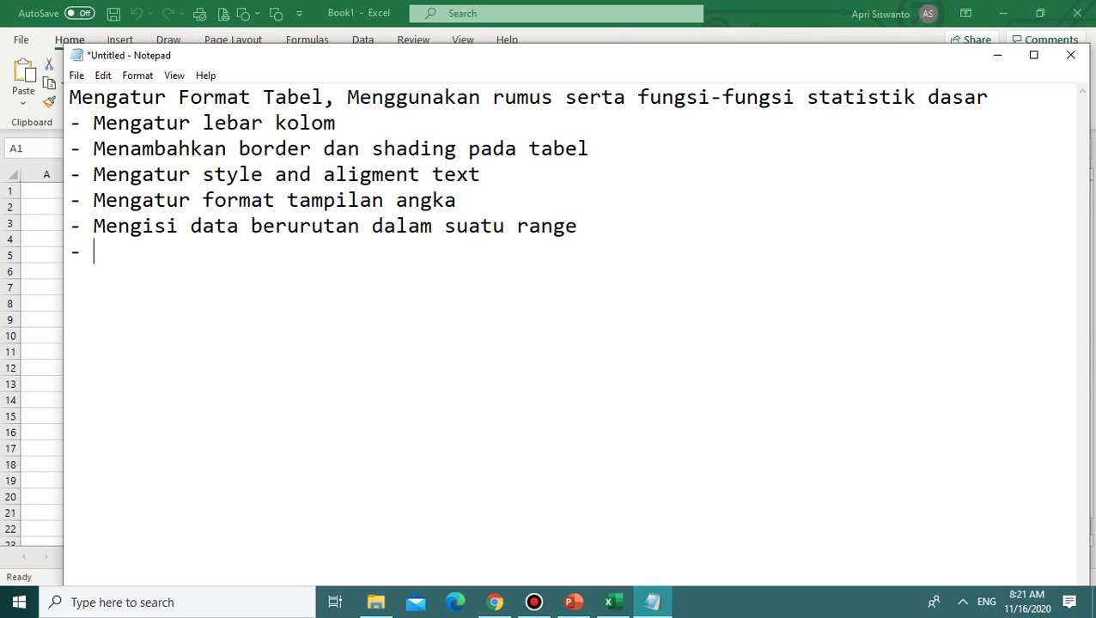
text(Menggunakan ru)
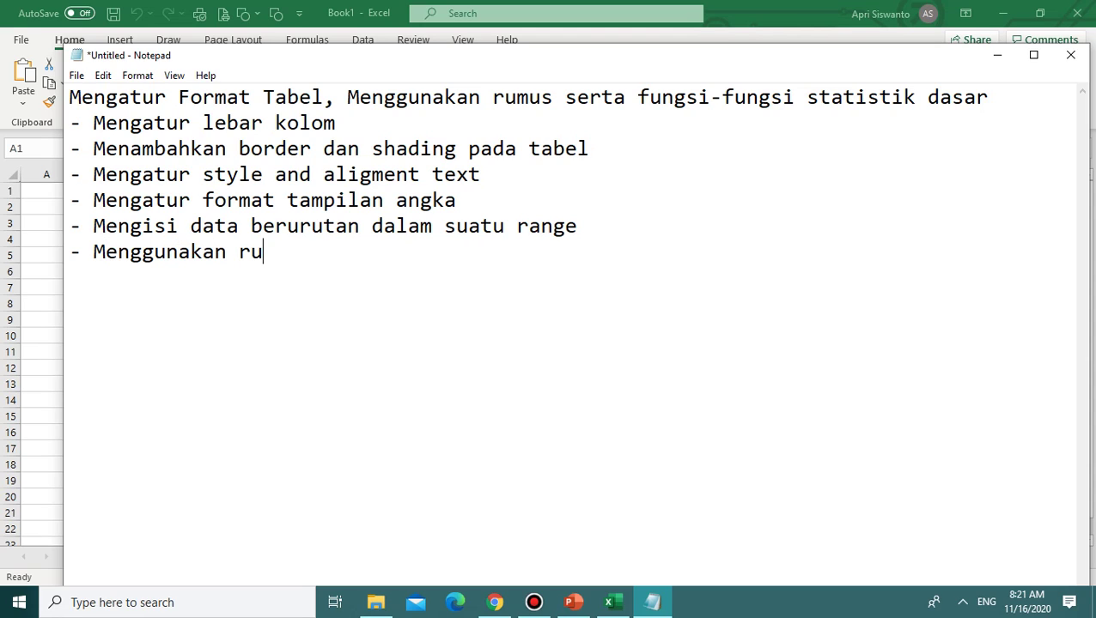
text(mus perhutu)
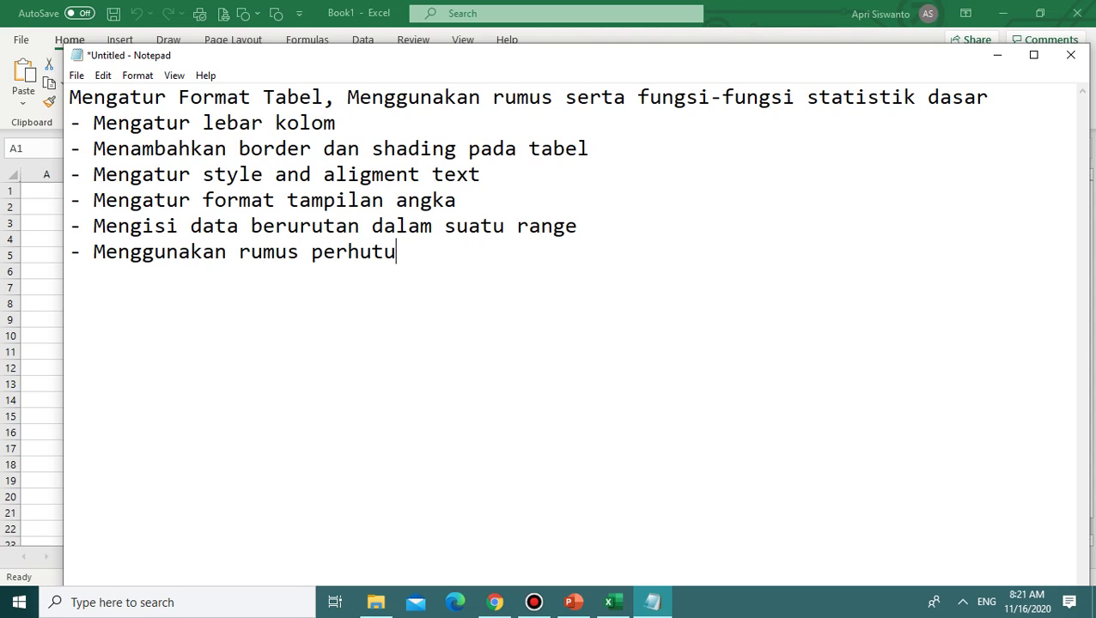
key(BackSpace)
key(BackSpace)
key(BackSpace)
text(itungan)
key(Return)
Step: Write "- Fungsi statistik dasar (" as the seventh list item, leaving the parenthesis open
text(- )
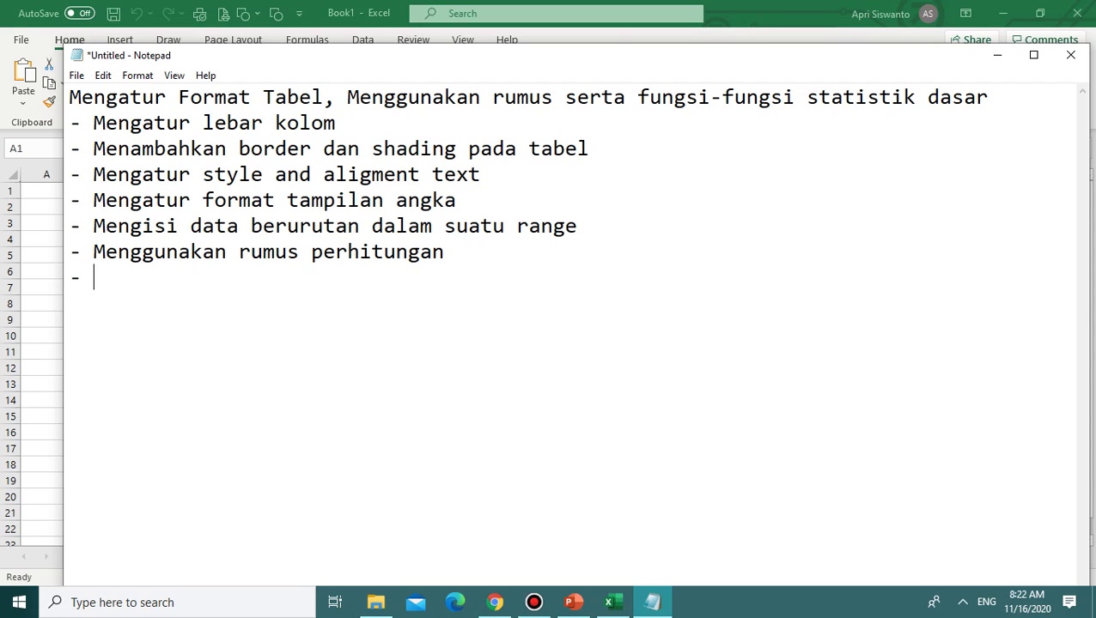
text(Funsu)
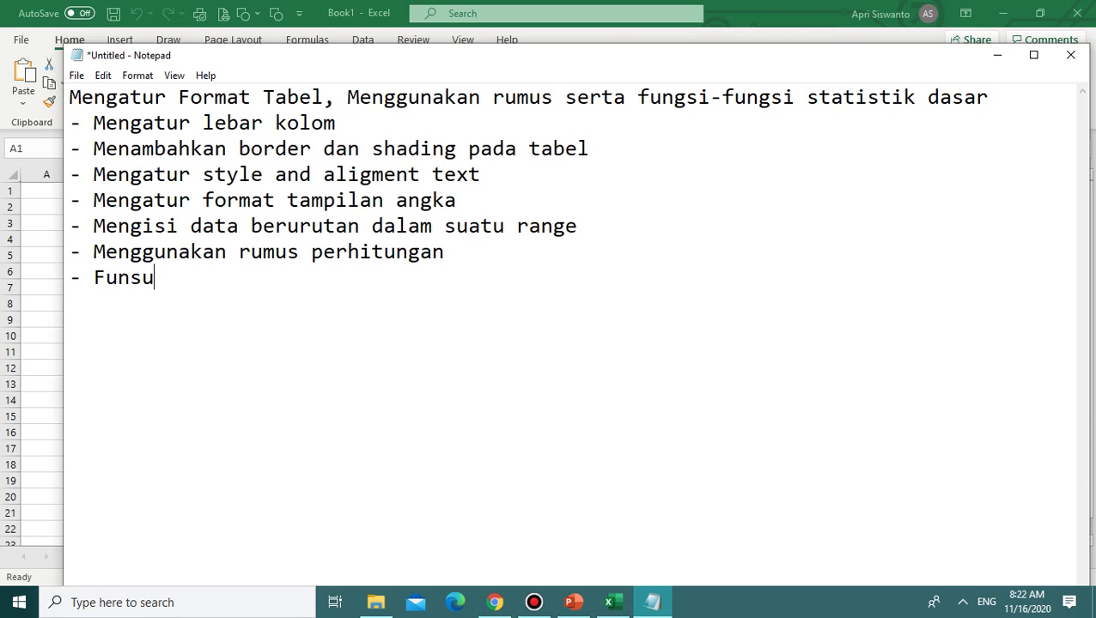
key(BackSpace)
key(BackSpace)
text(gsi d=s)
key(BackSpace)
key(BackSpace)
key(BackSpace)
text(status)
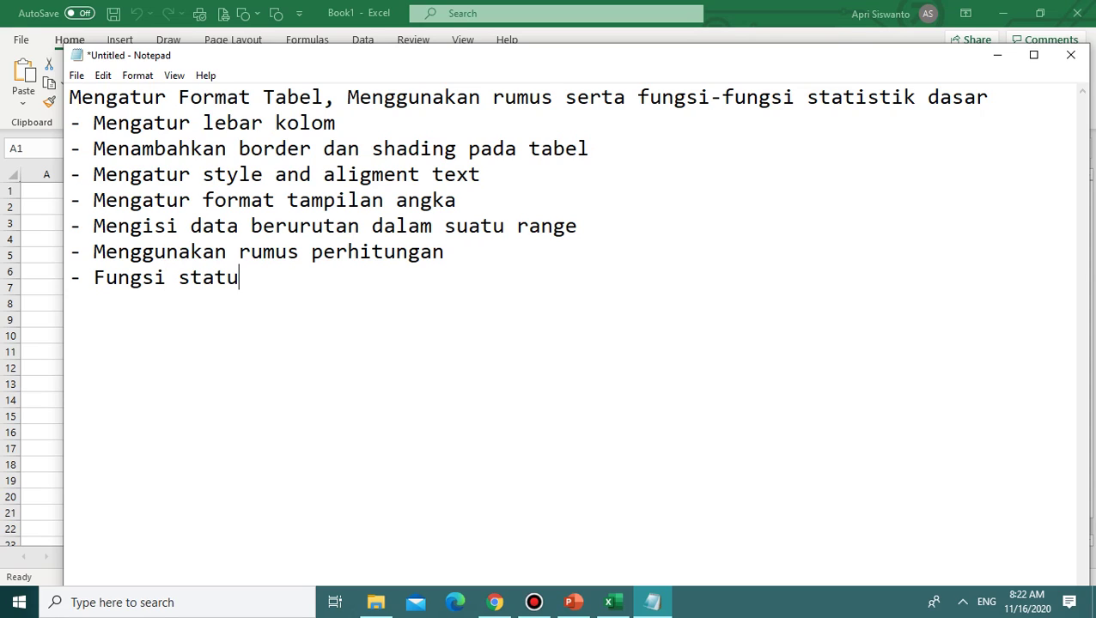
key(BackSpace)
key(BackSpace)
key(BackSpace)
text(tistik dasar ()
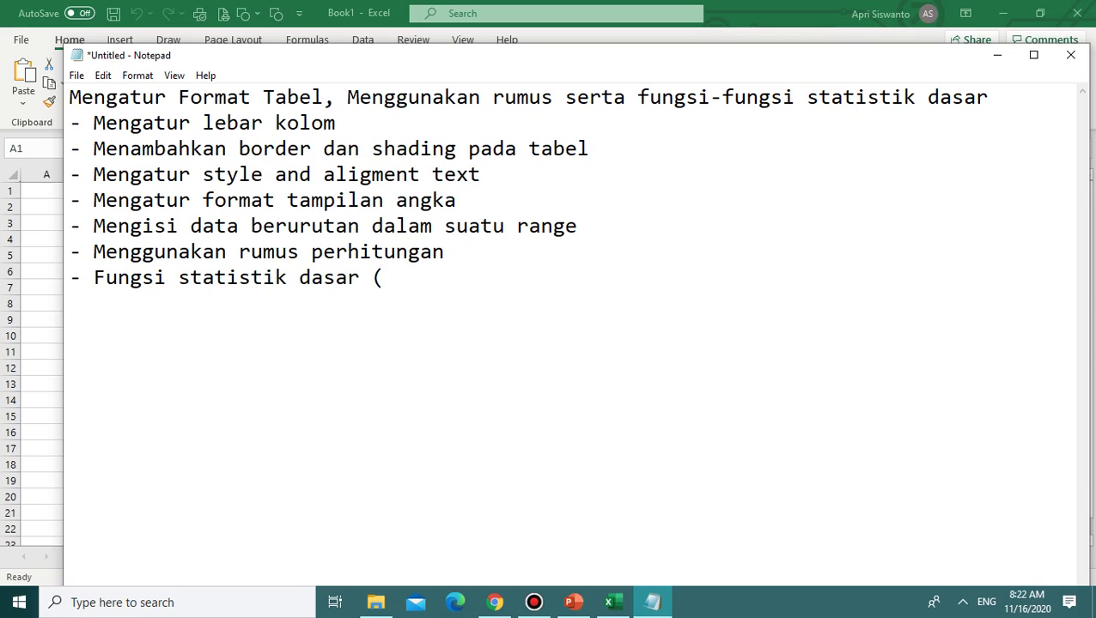
Step: Complete the parenthesis of the statistical functions item with "COUNT, MAX, MIN, dan AVERAGE)"
text(COUNT)
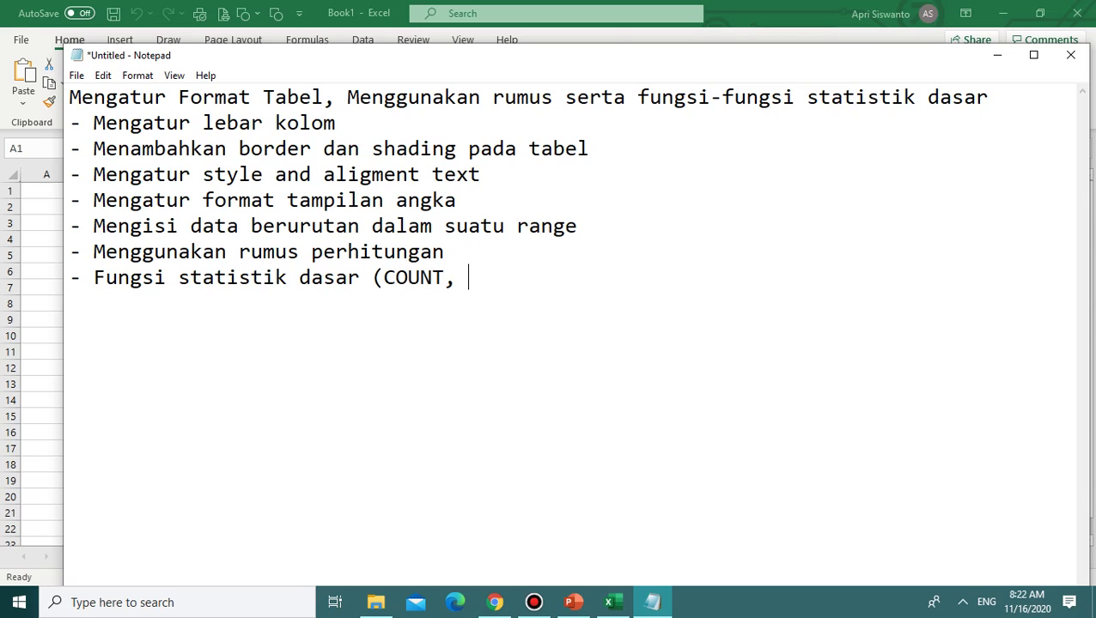
text(, MAX, MIN, dan a)
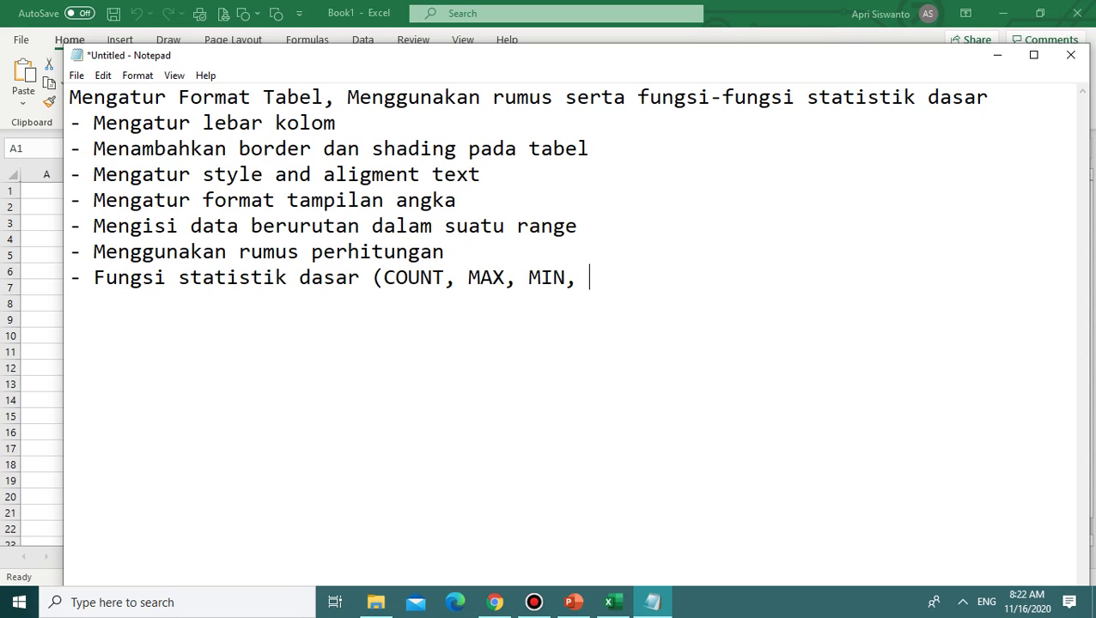
key(BackSpace)
text(ACE)
key(BackSpace)
key(BackSpace)
text(VER)
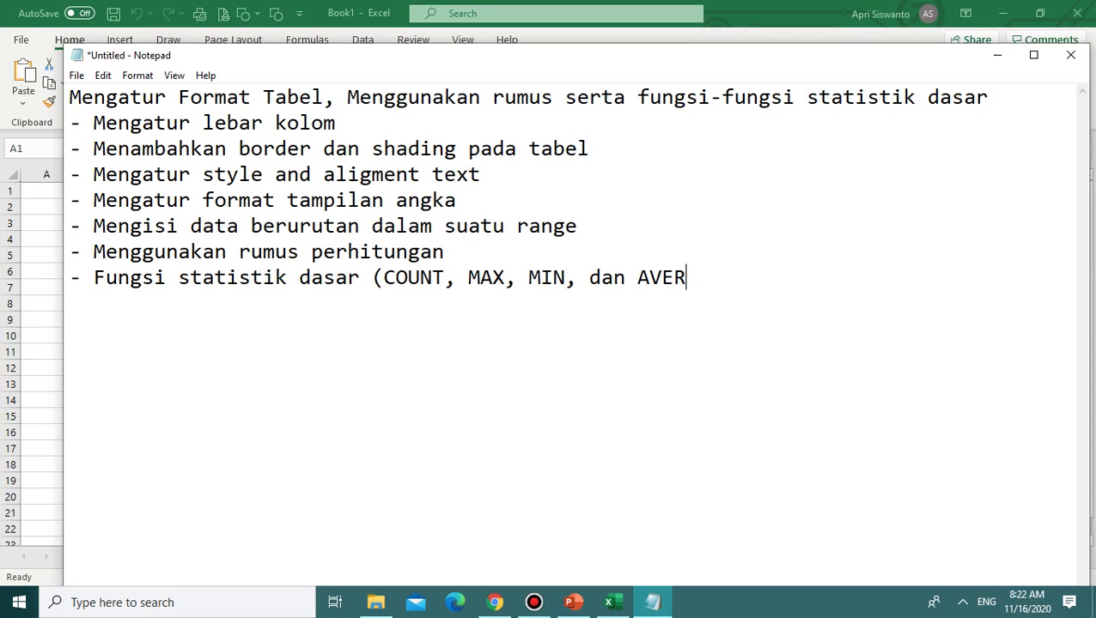
text(AGE))
key(Return)
Step: Add an eighth list item reading "- Mengcopy dan paster rumus suate sel atau range"
text(- Men)
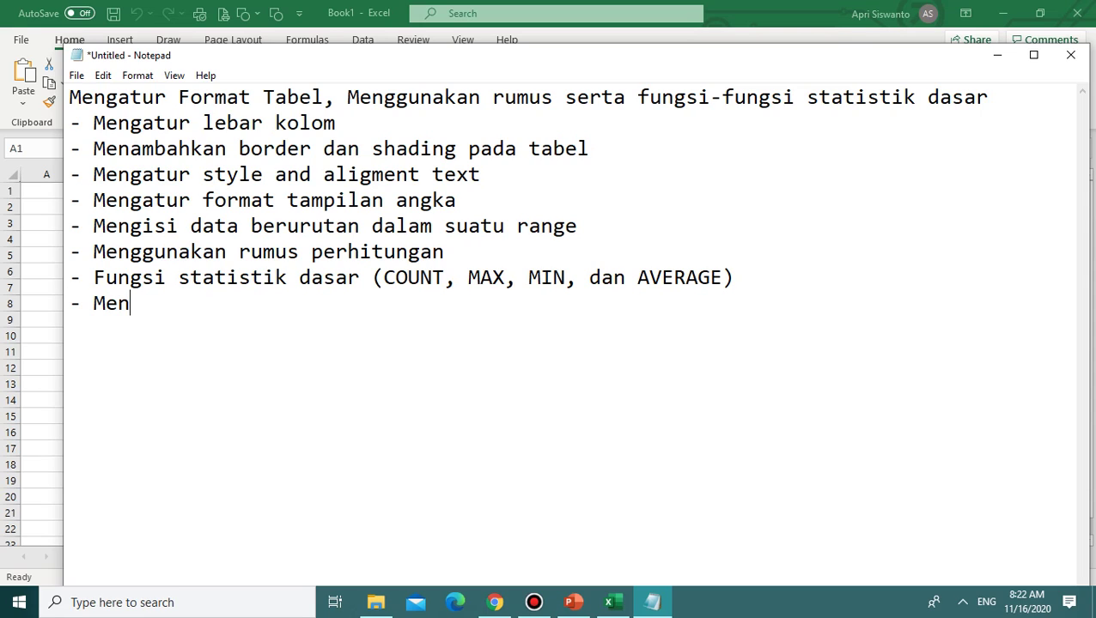
text(gcopy dan)
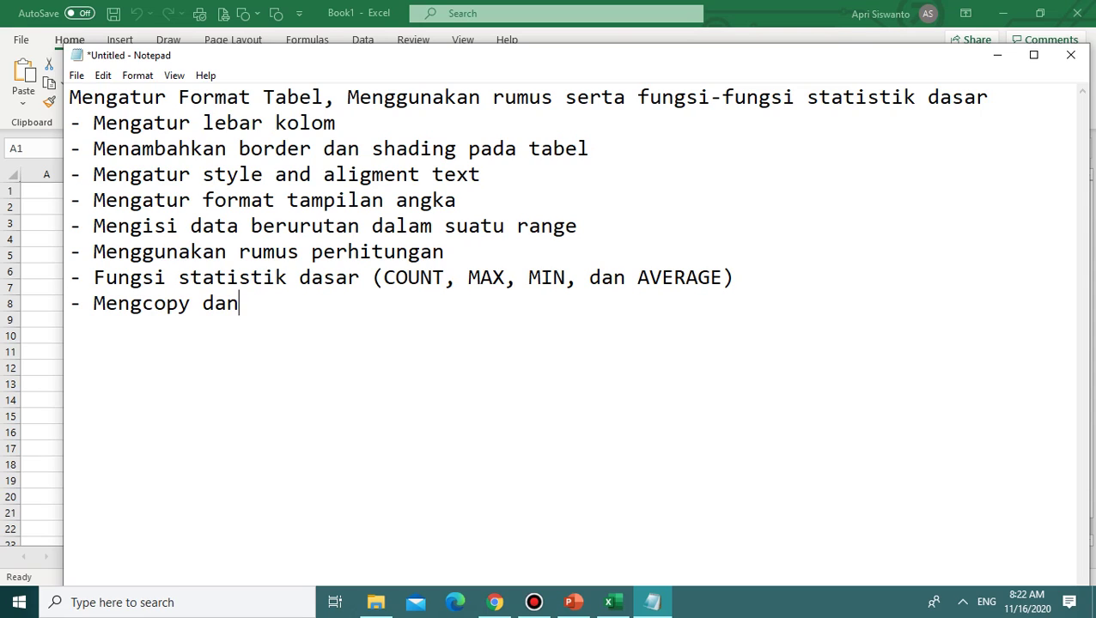
text( paster r)
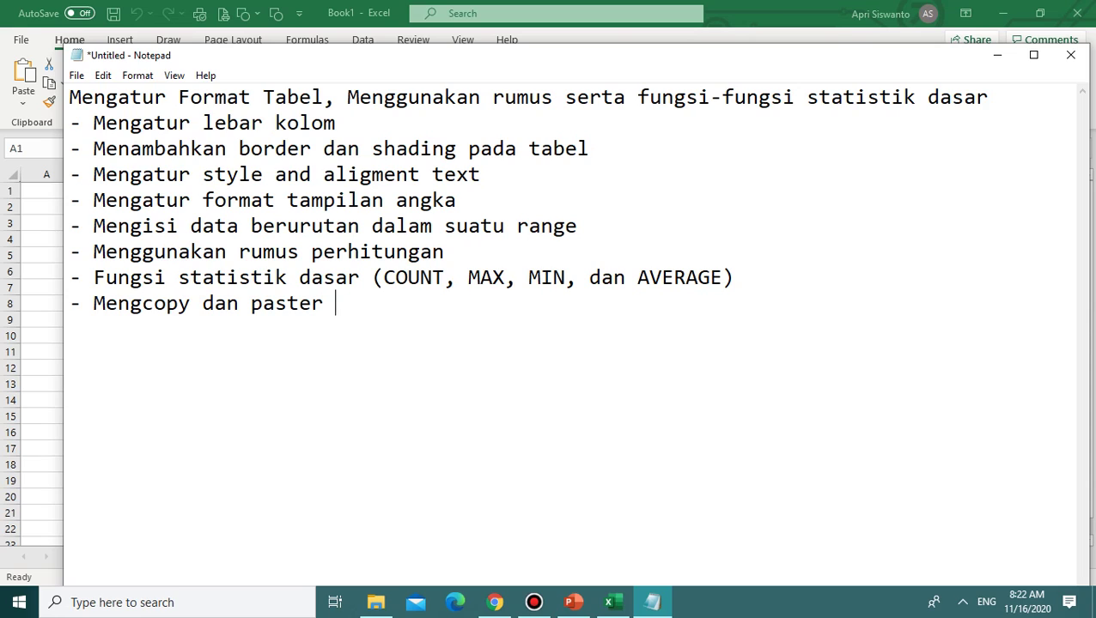
text(umussu)
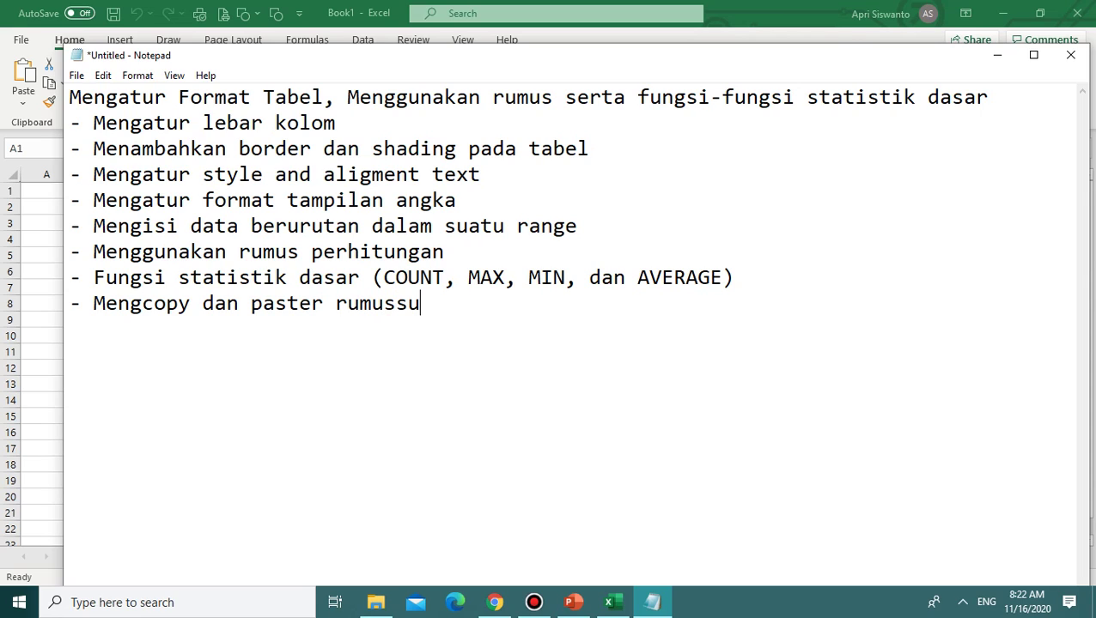
key(BackSpace)
key(BackSpace)
text(s)
key(BackSpace)
text(suate sela)
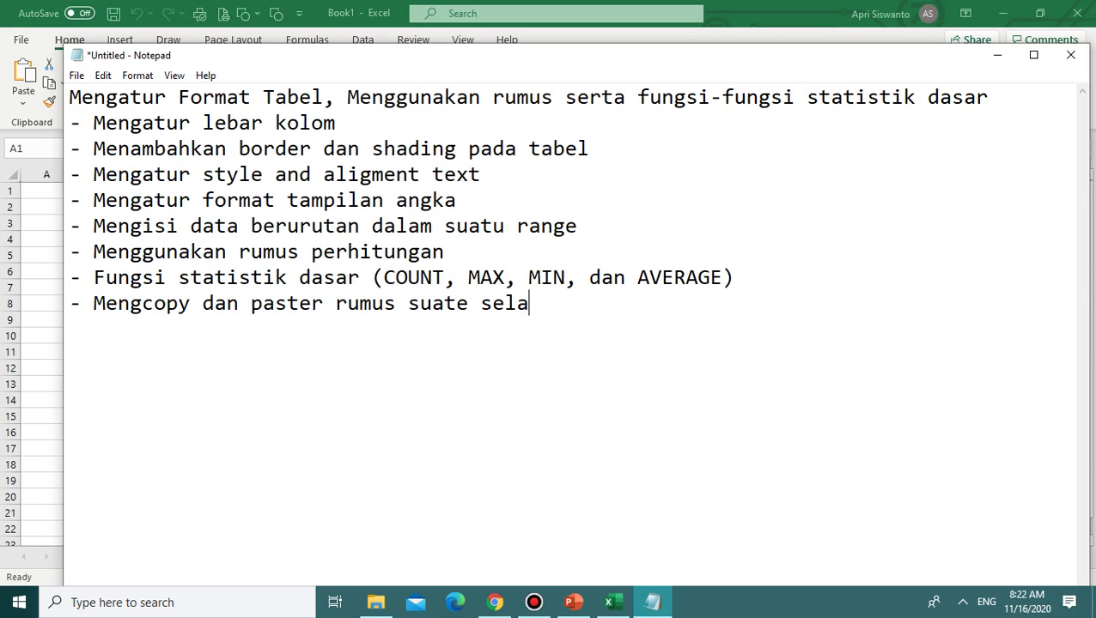
key(BackSpace)
text(atau range)
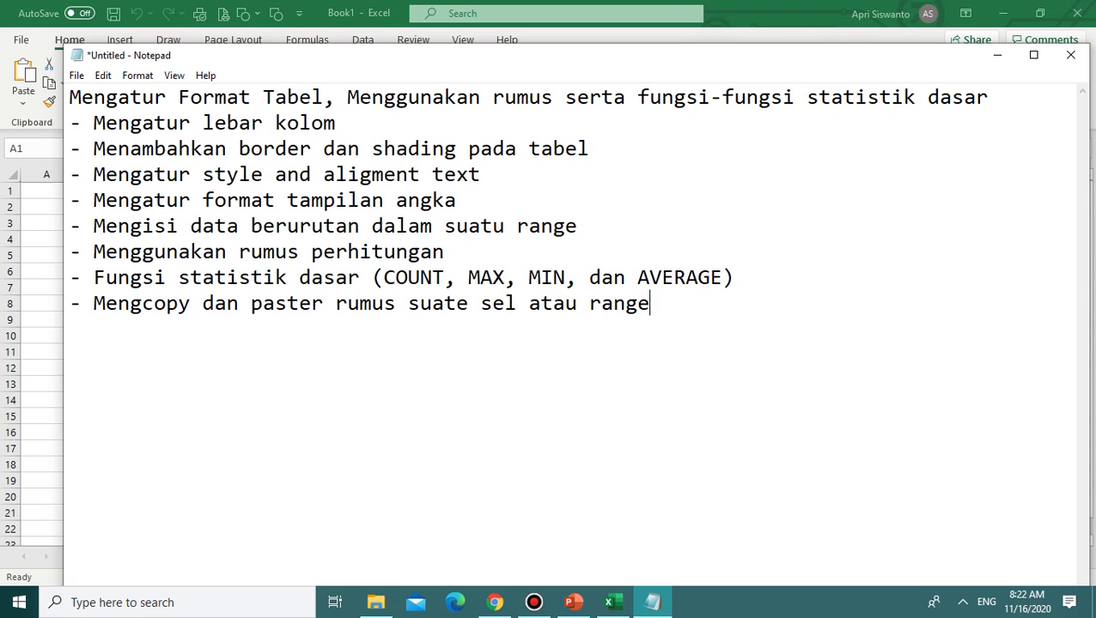
Step: Switch to the blank Excel workbook and enter the title "DATA RAPOR SISWA" in cell A2
click(996, 55)
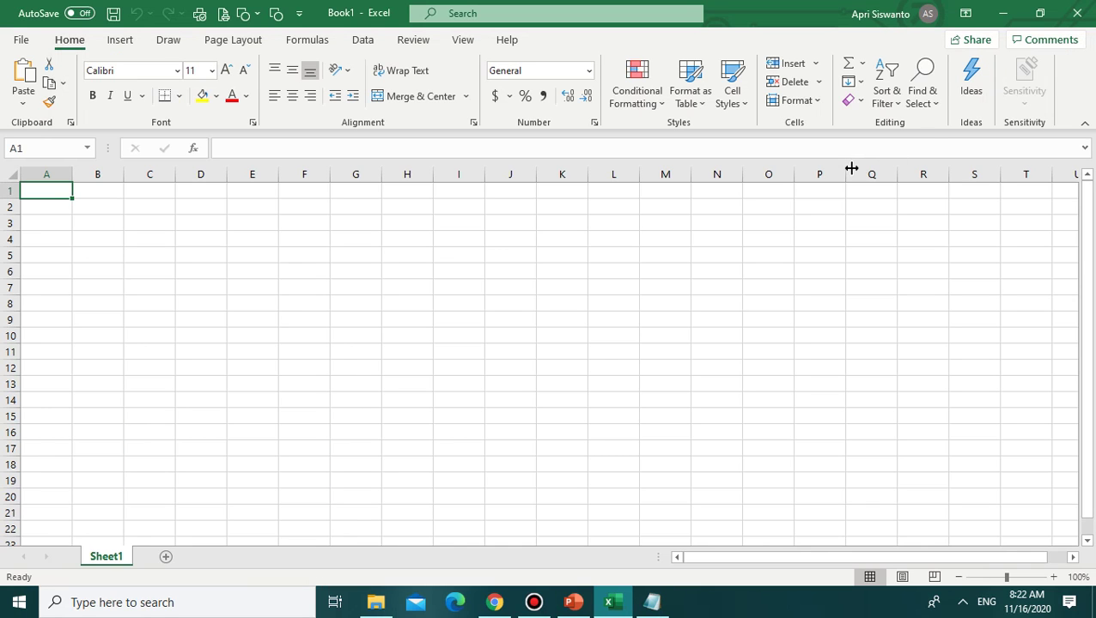
click(443, 239)
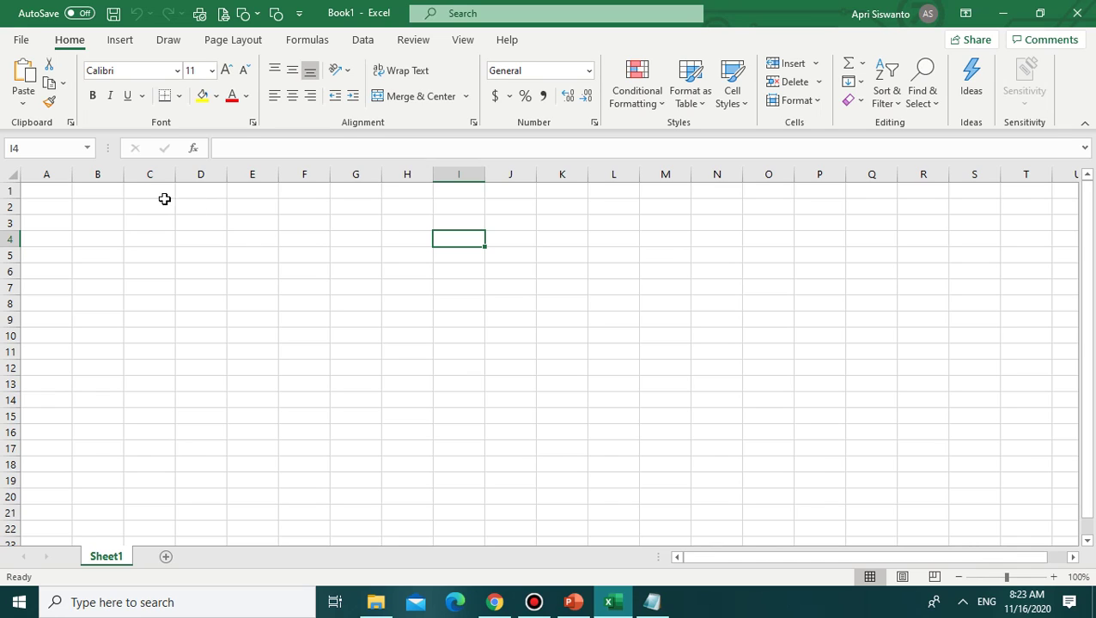
click(98, 190)
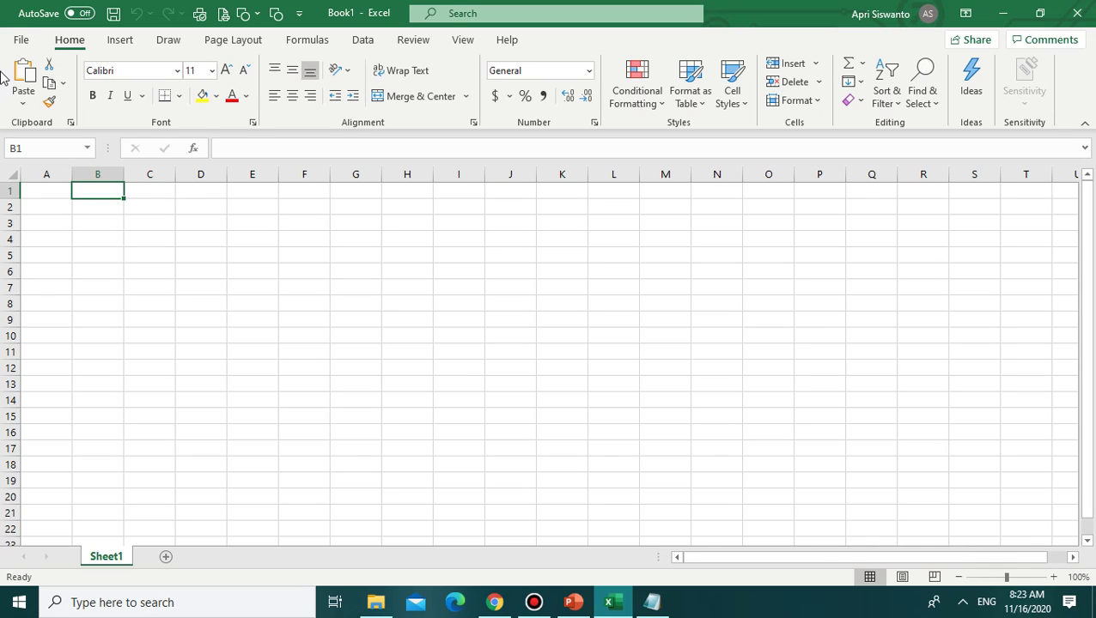
key(Down)
key(Left)
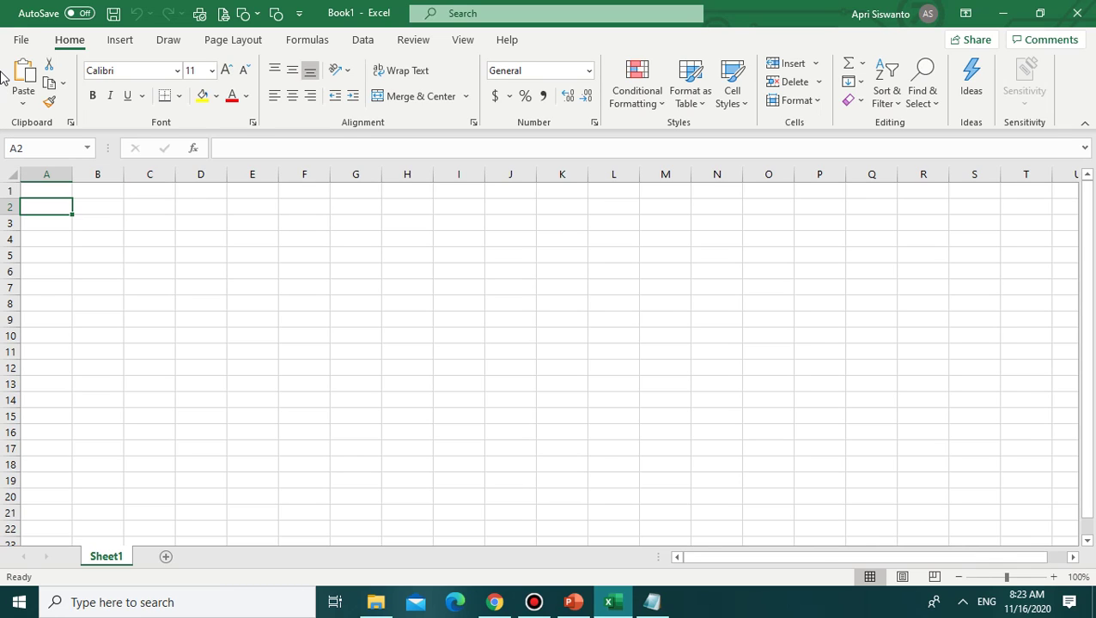
text(data)
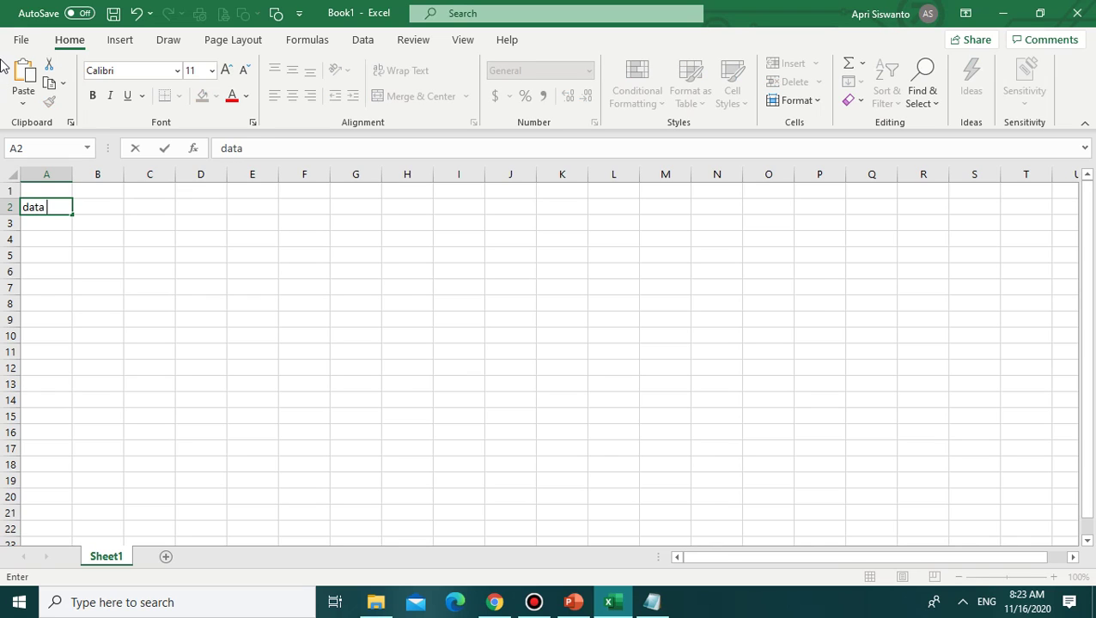
key(BackSpace)
key(BackSpace)
key(BackSpace)
key(BackSpace)
text(DATA RAPO)
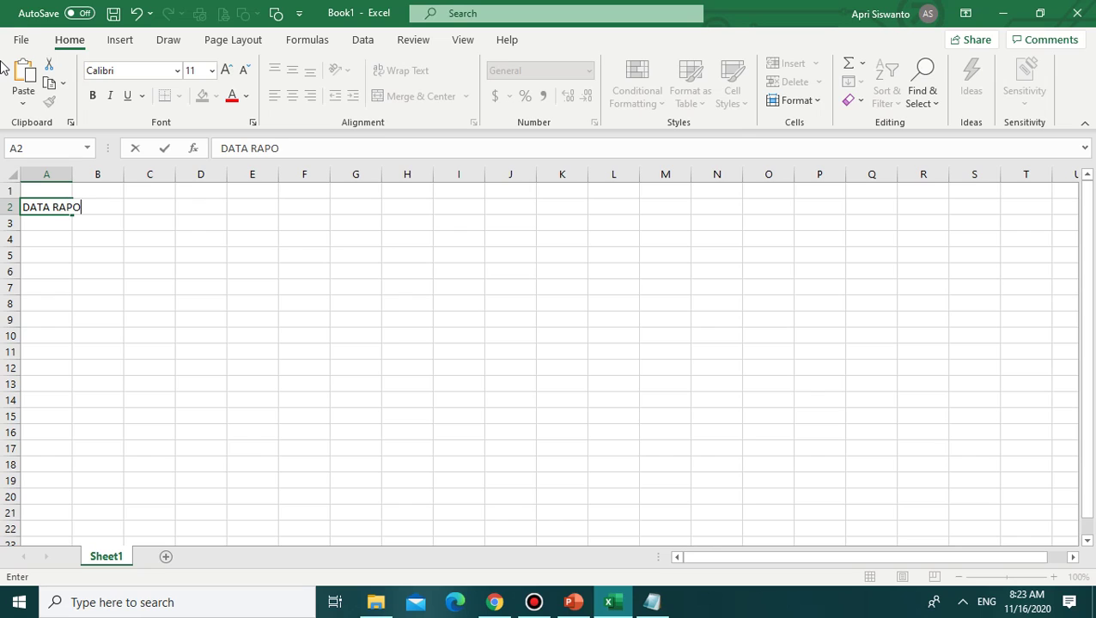
text(R SISWA)
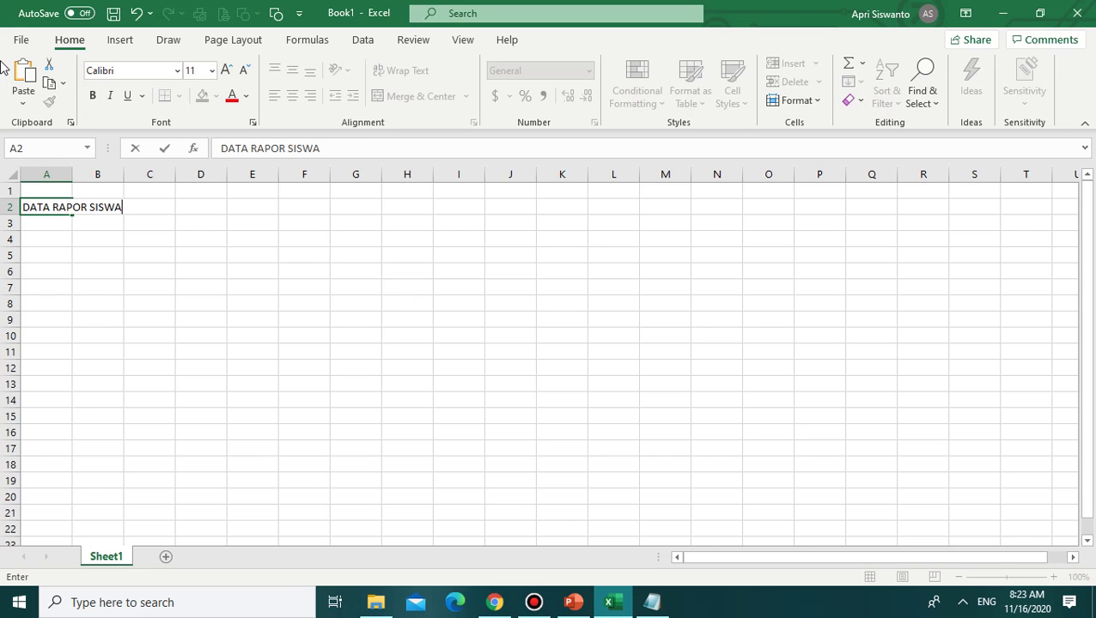
key(Return)
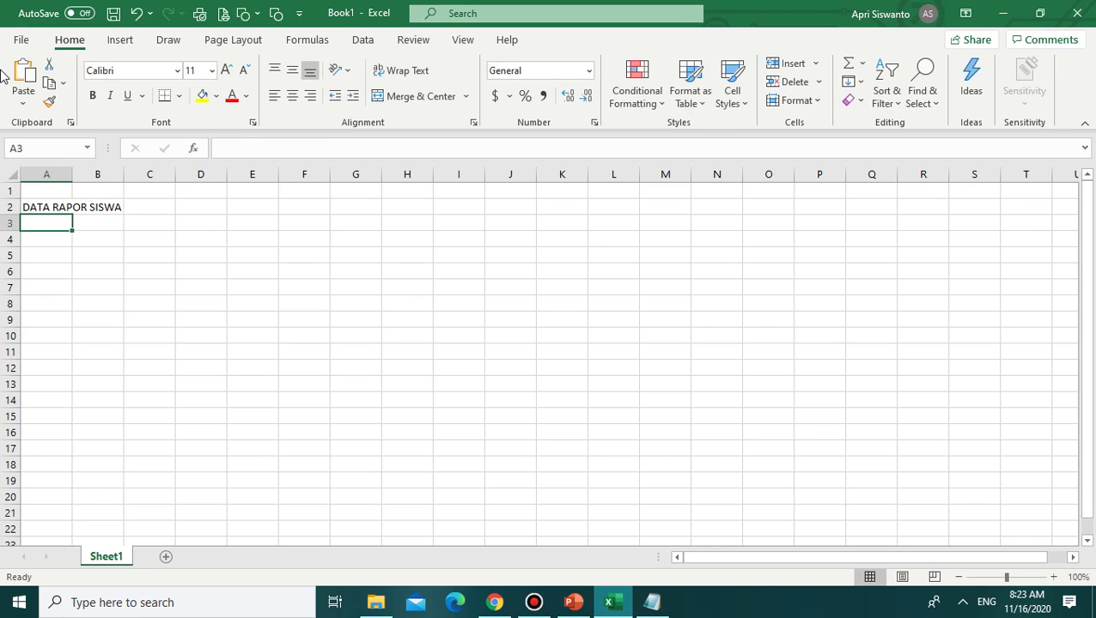
Step: Enter the subtitle "KELAS IIA SMA TARUNA PEKANBARU" in cell A3
text(KELAS)
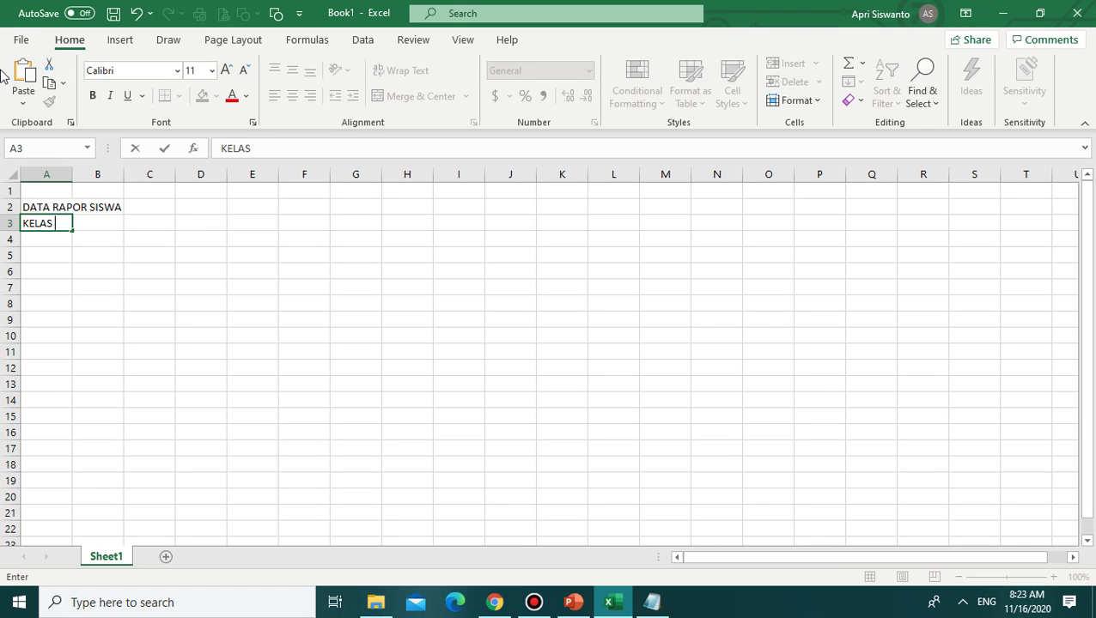
text(1)
key(BackSpace)
text(III)
key(BackSpace)
text(A SMA TARU)
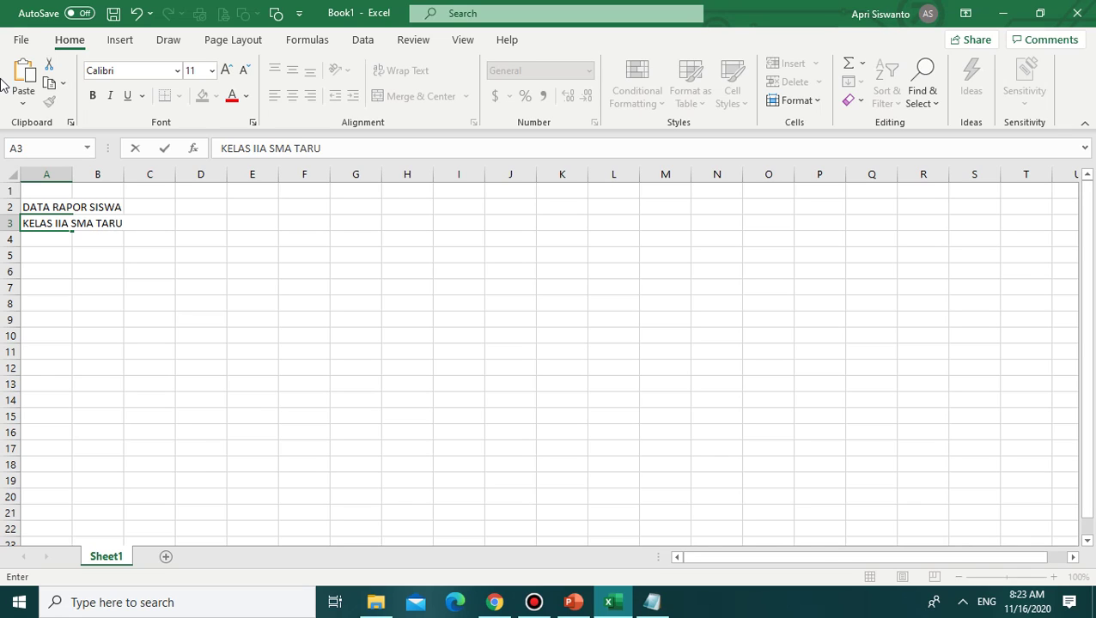
text(NA PEKANBA)
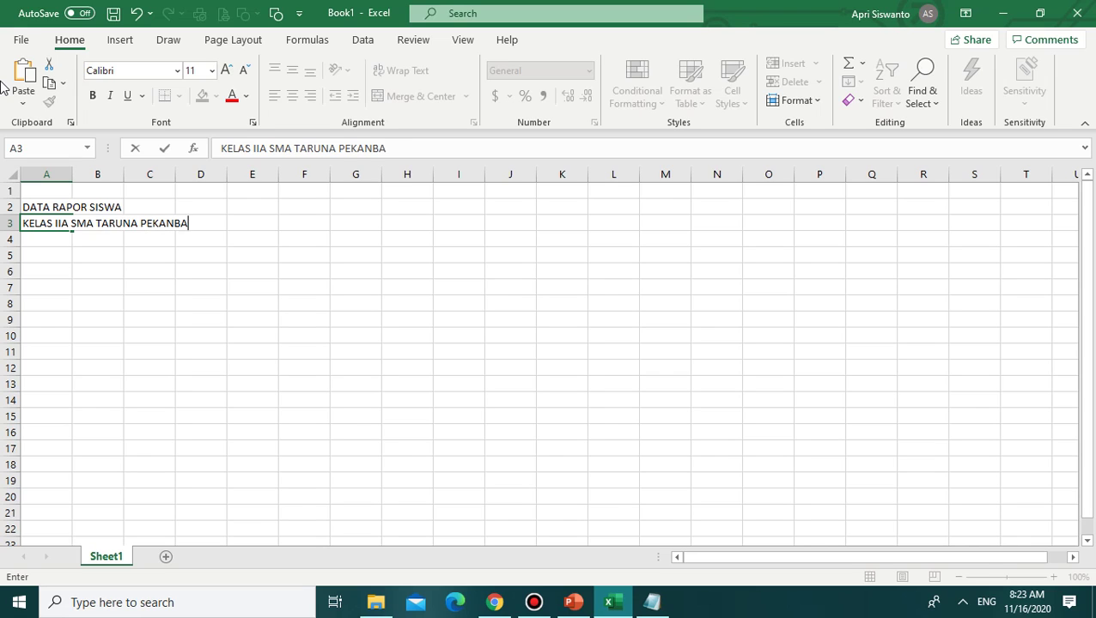
text(RU)
key(Return)
Step: Enter the column headings "No. Siswa" in A5 and "Nama Siswa" in B5
key(Return)
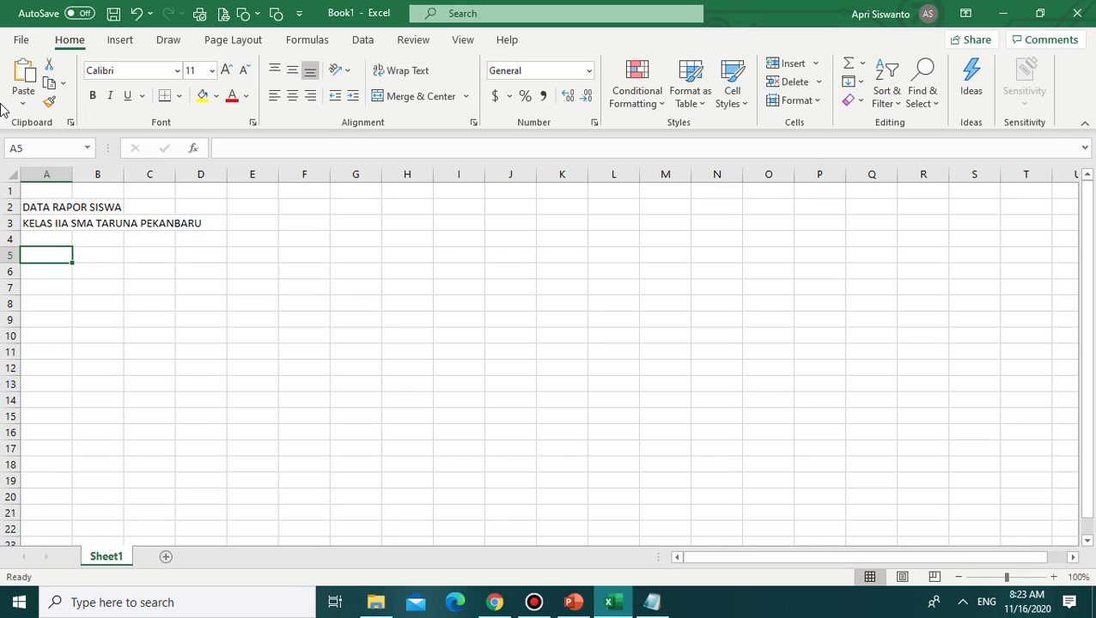
text(No. )
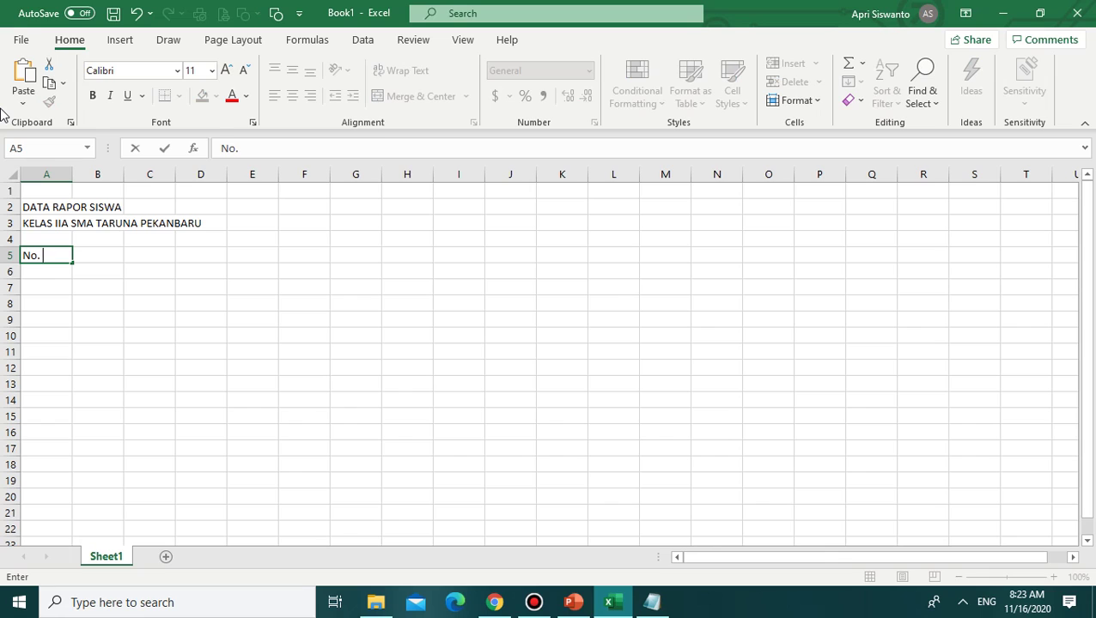
text(Siswa)
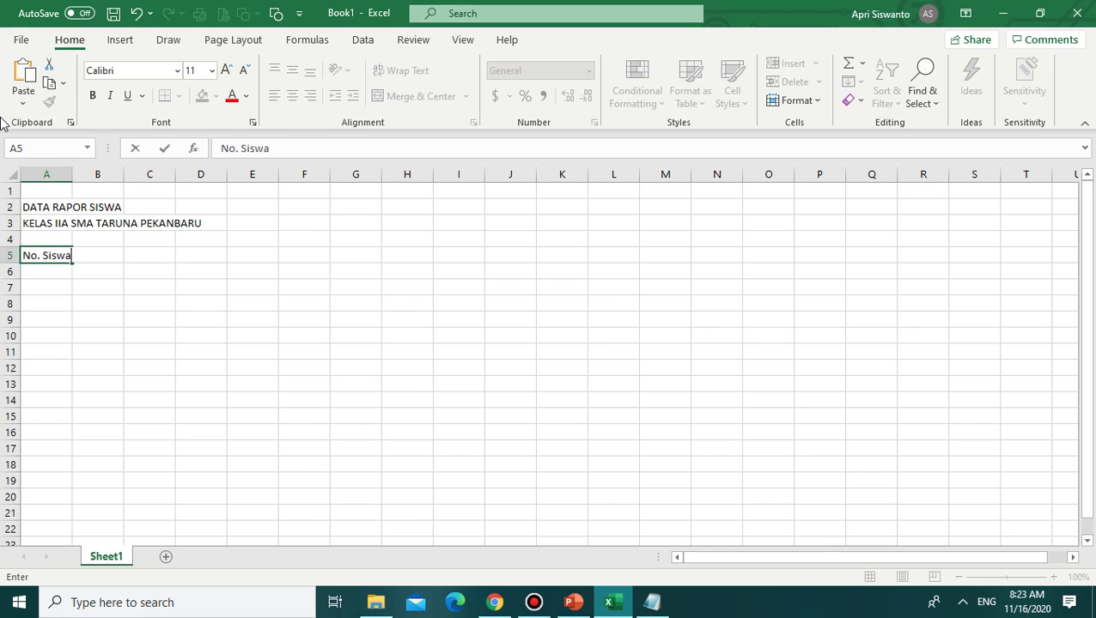
key(Tab)
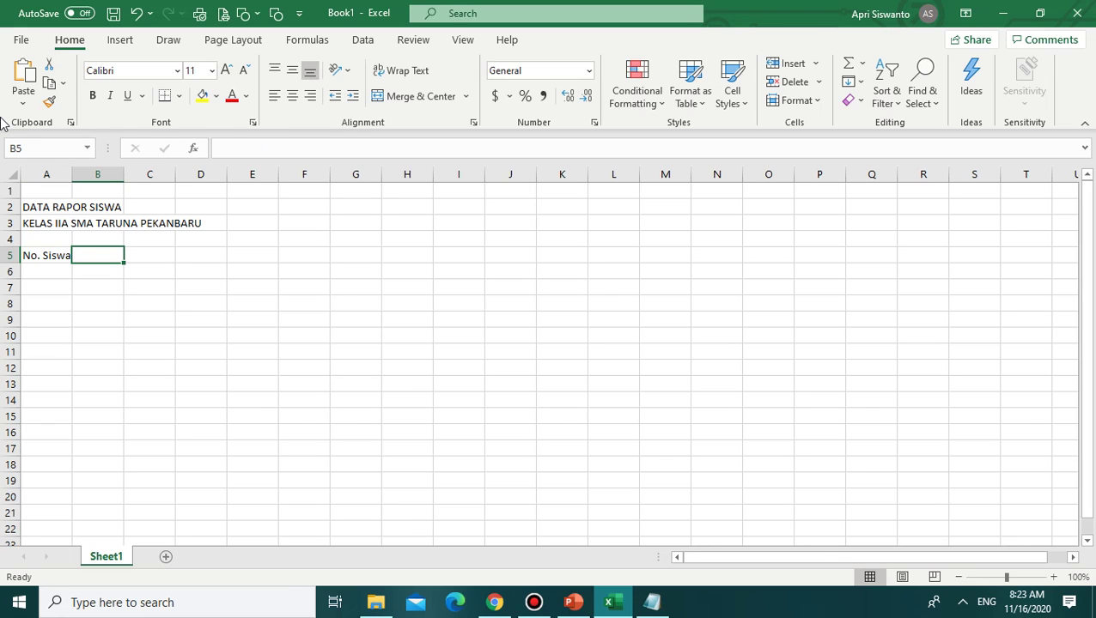
text(Nama Siswa)
key(Tab)
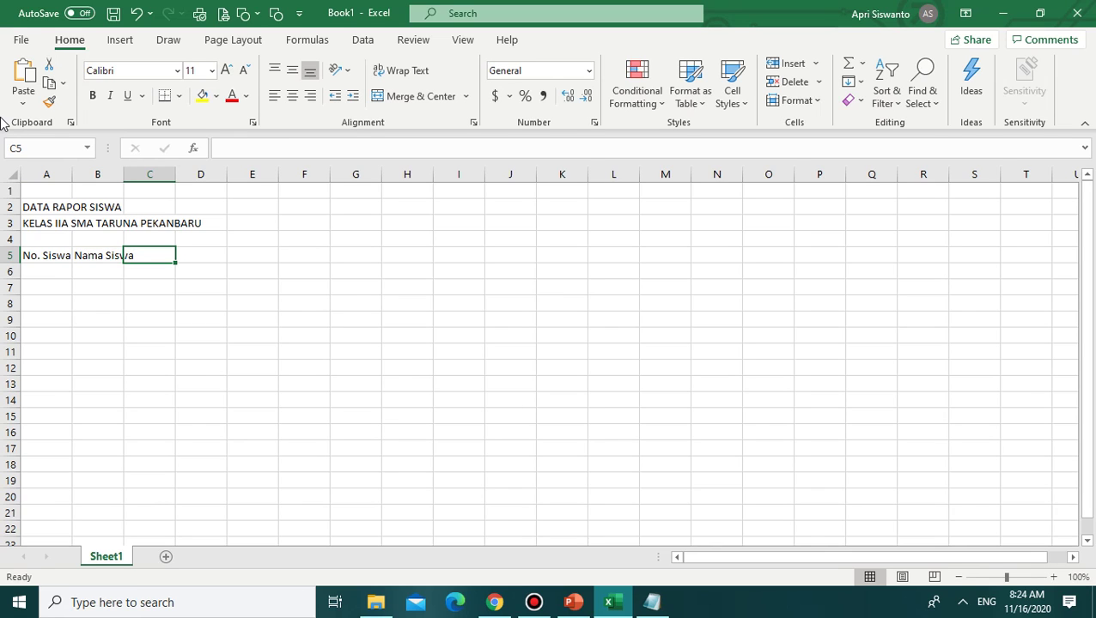
Step: Enter the headings "Ulangan I", "Ulangan II" and "Ulangan III" in cells C5, D5 and E5
text(Ulangan I)
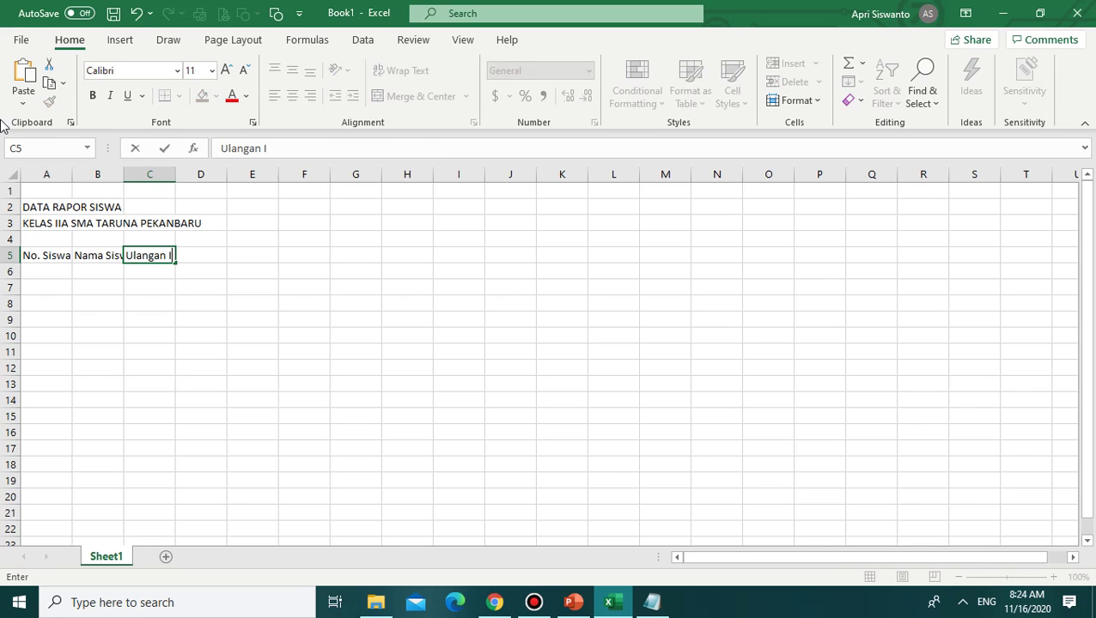
key(Tab)
text(Ulan)
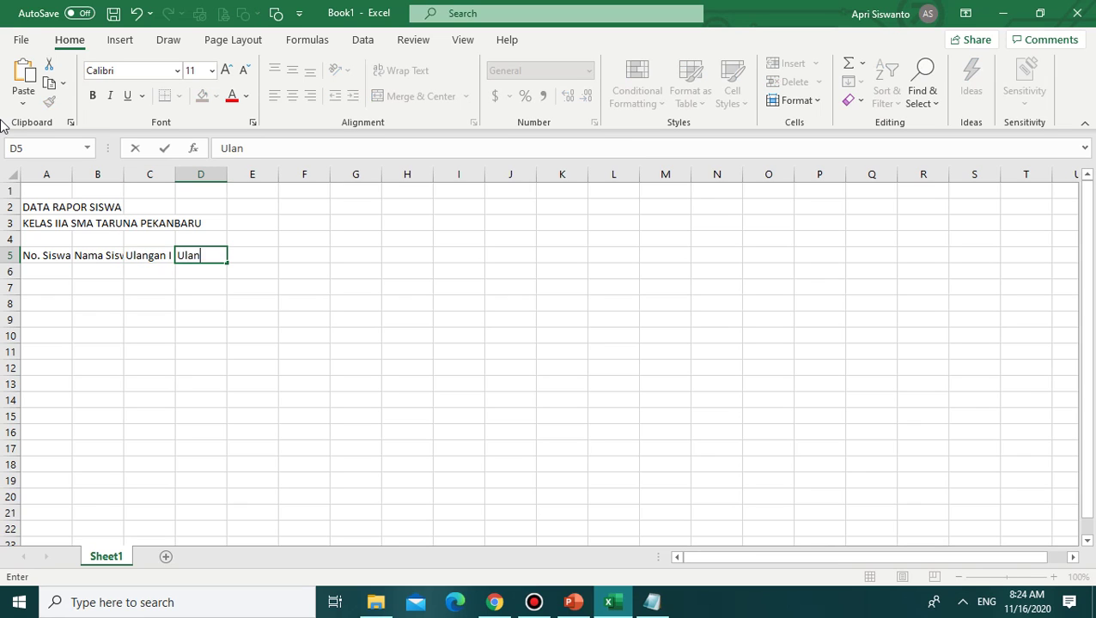
text(gan II)
key(Tab)
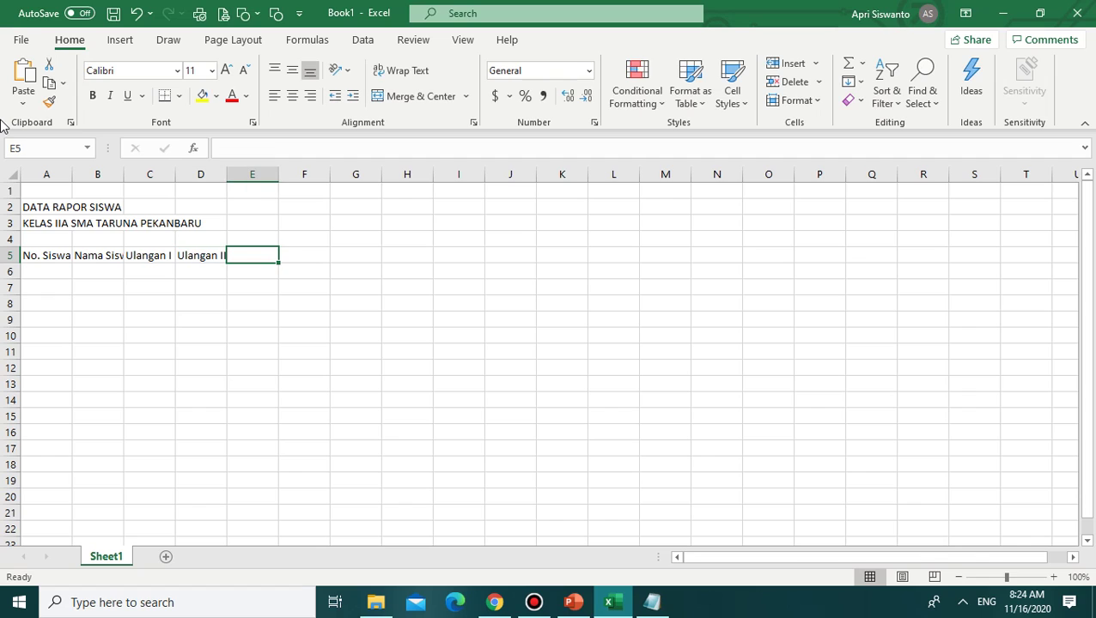
text(Ulangan)
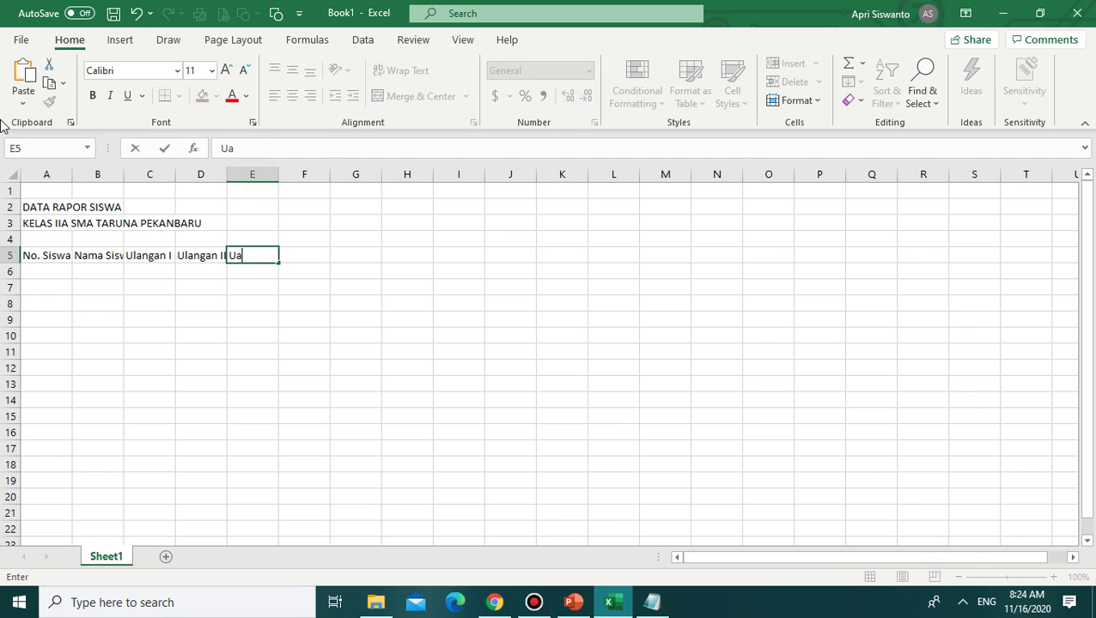
text( III)
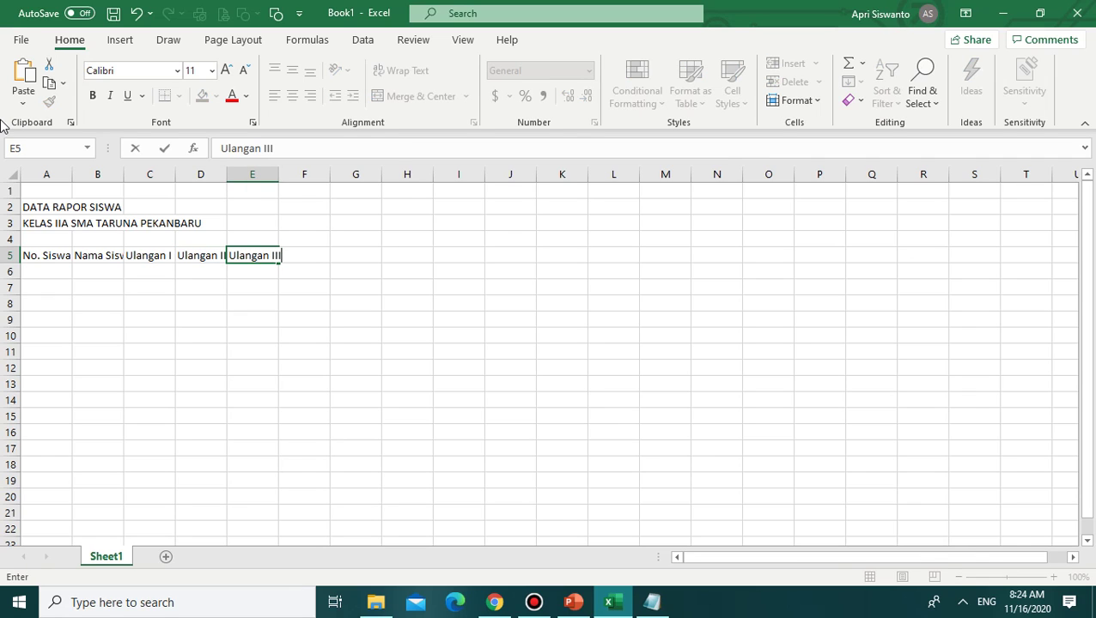
key(Tab)
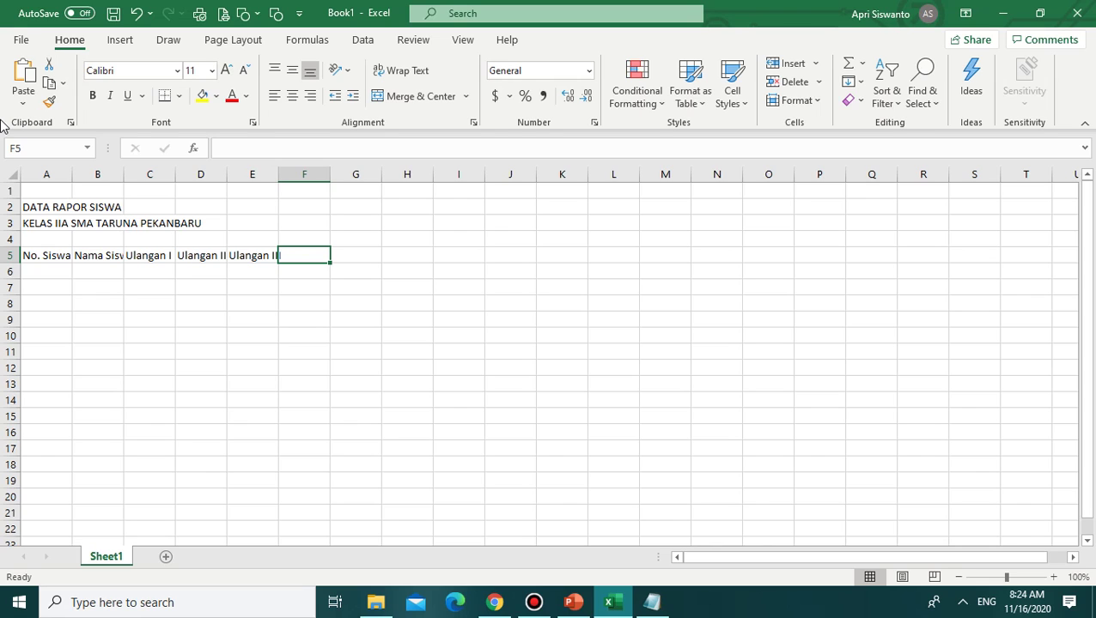
Step: Enter the headings "Evaluasi" in F5 and "Nilai Akhir" in G5
text(Evaluasi)
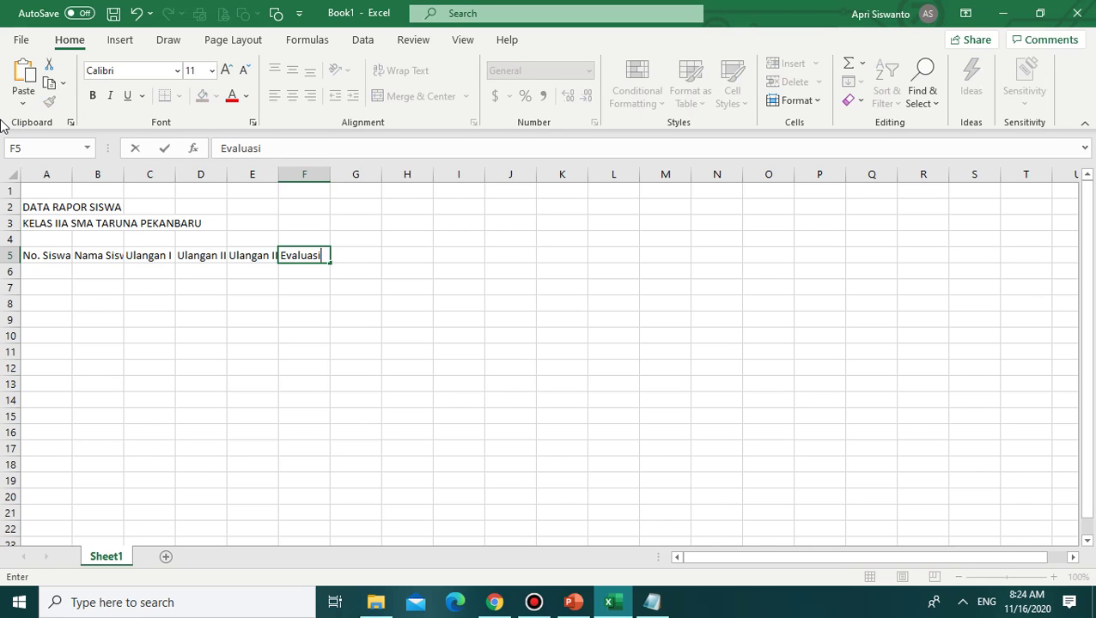
key(Tab)
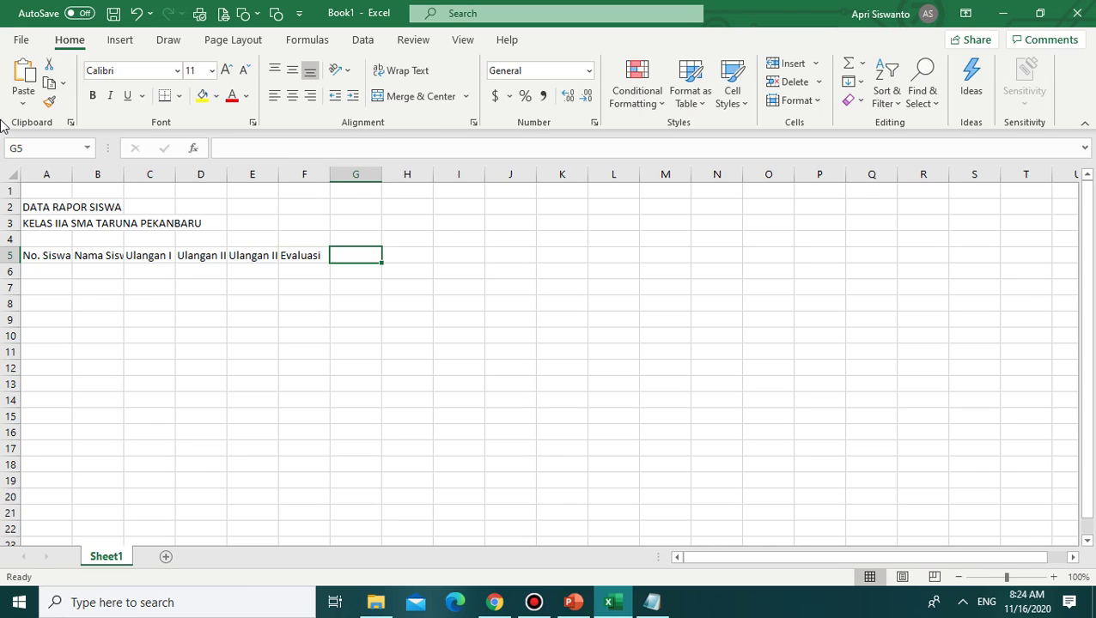
text(NilA)
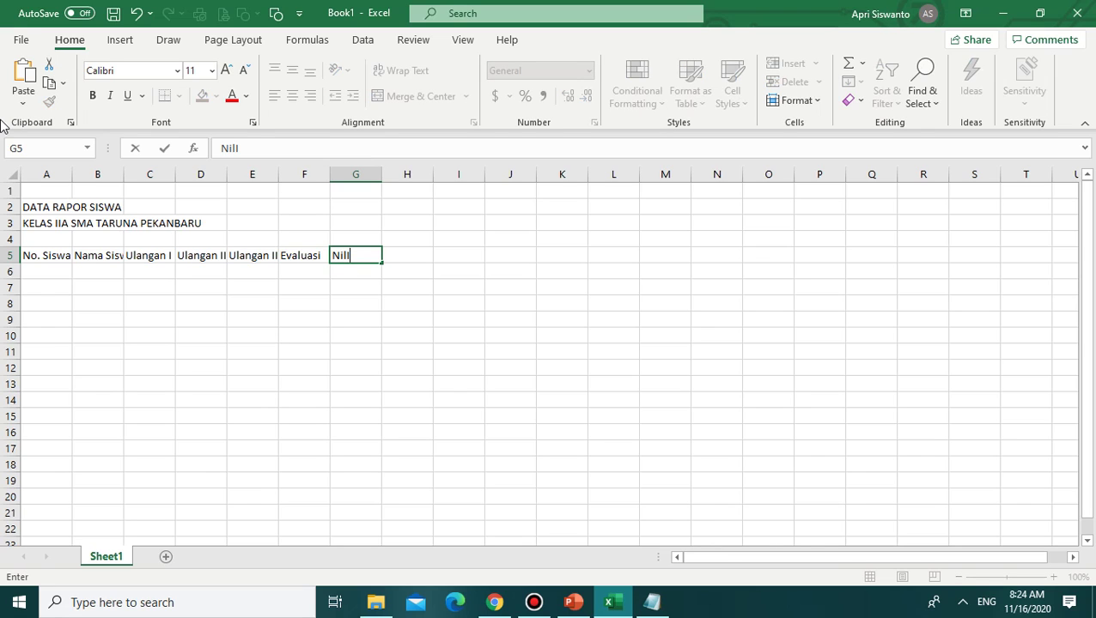
key(BackSpace)
text(ai Akhir)
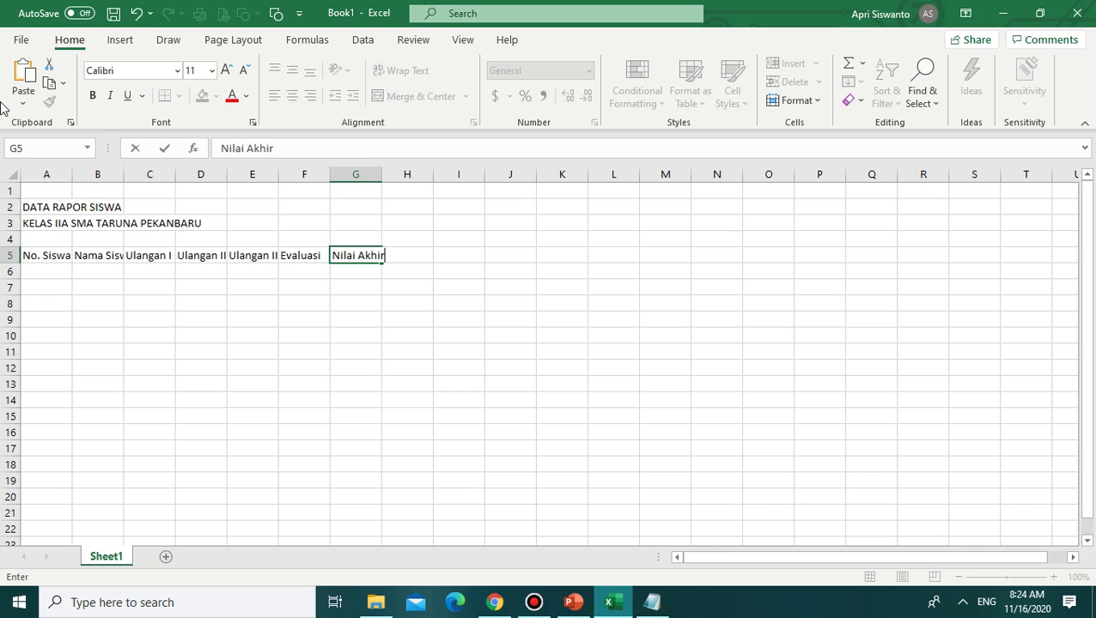
key(Return)
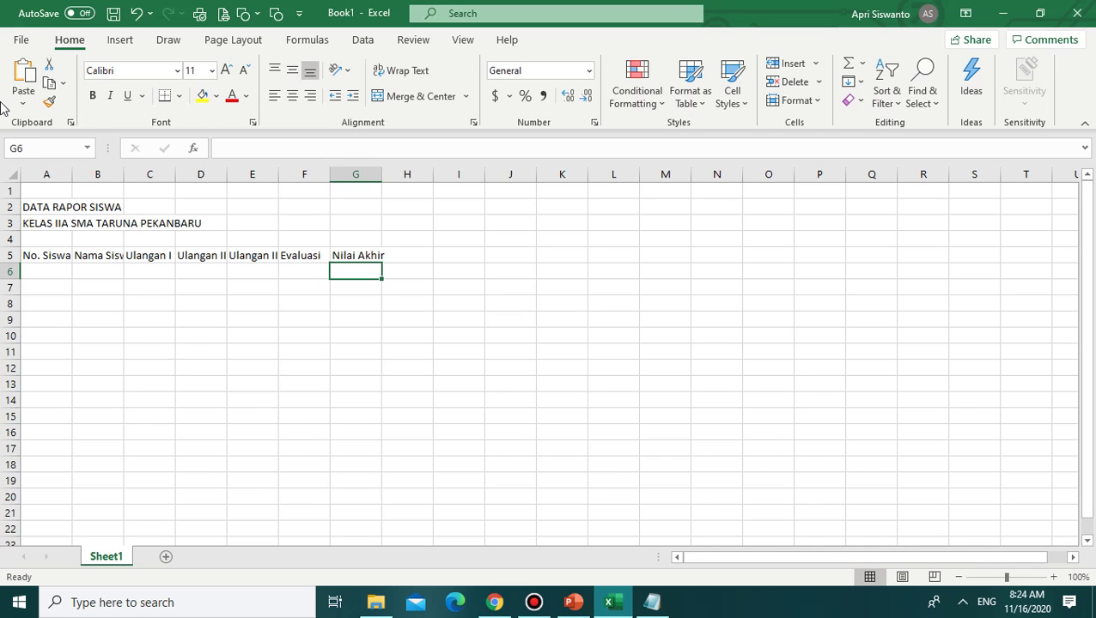
Step: Select the first three column headings in the range A5:C5
key(Left)
key(Left)
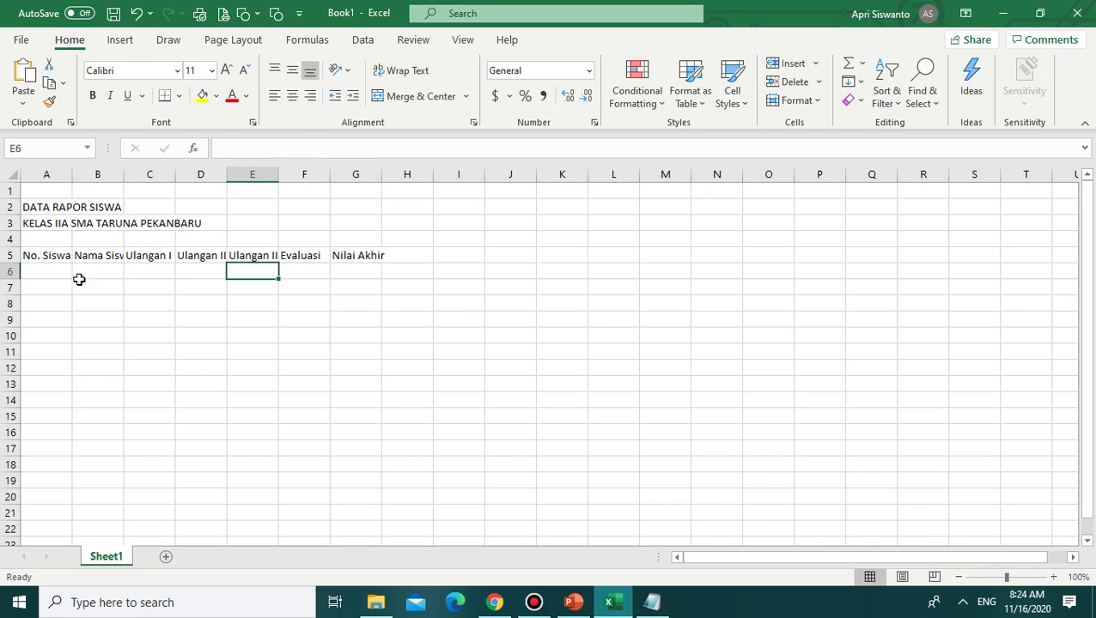
drag(39, 255, 150, 258)
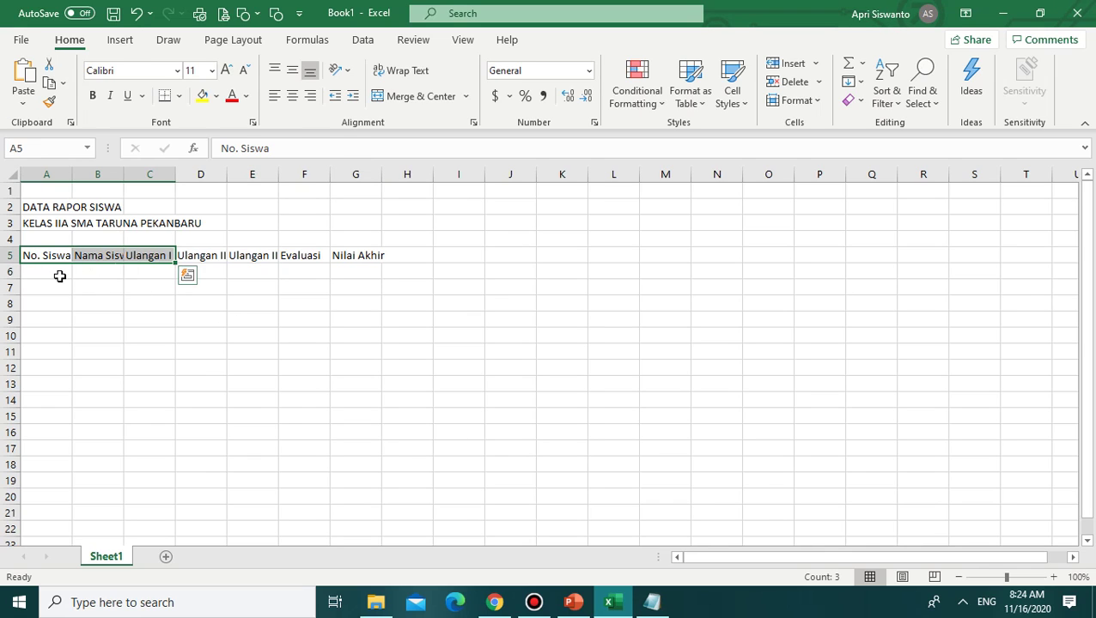
Step: Widen columns A and B so the "No. Siswa" and "Nama Siswa" headings fit
click(53, 271)
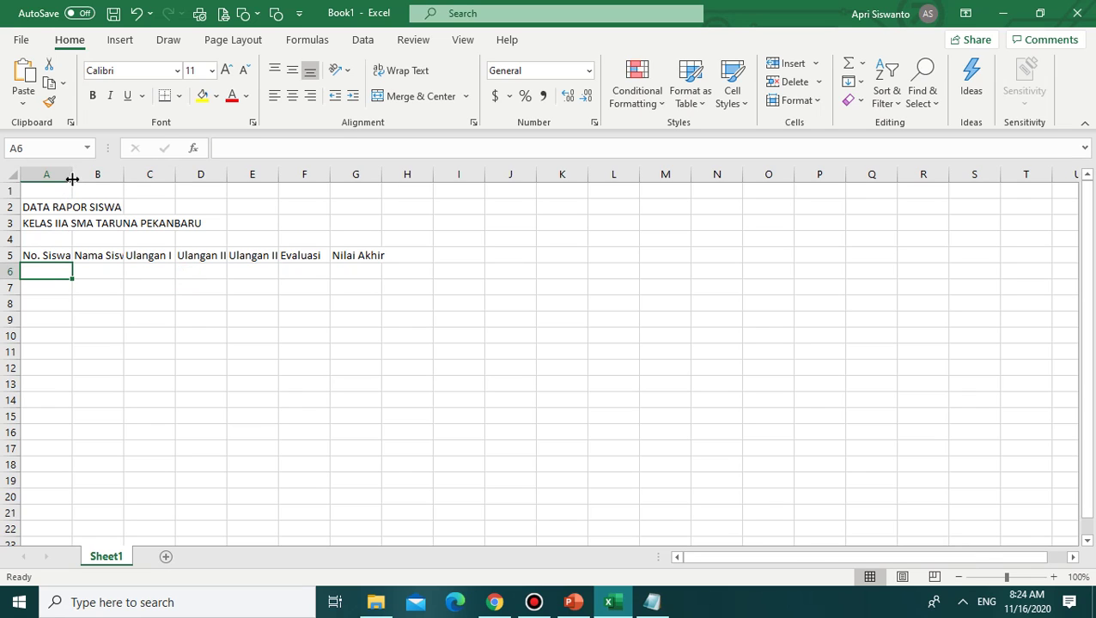
drag(72, 179, 152, 174)
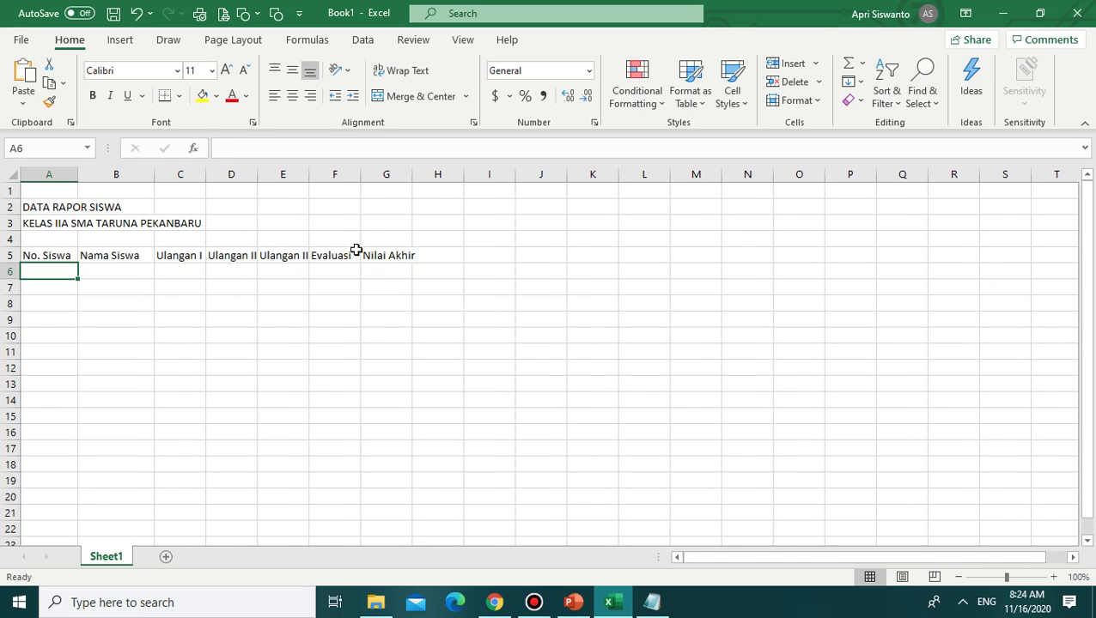
click(399, 253)
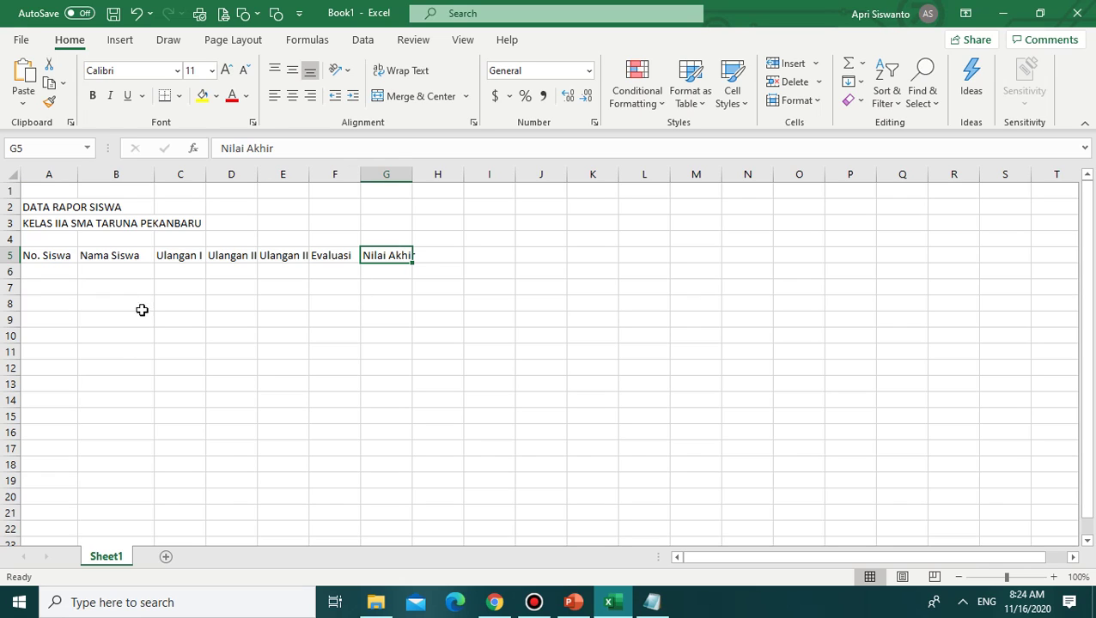
Step: Enter the student numbers 101 in A6 and 102 in A7
click(45, 275)
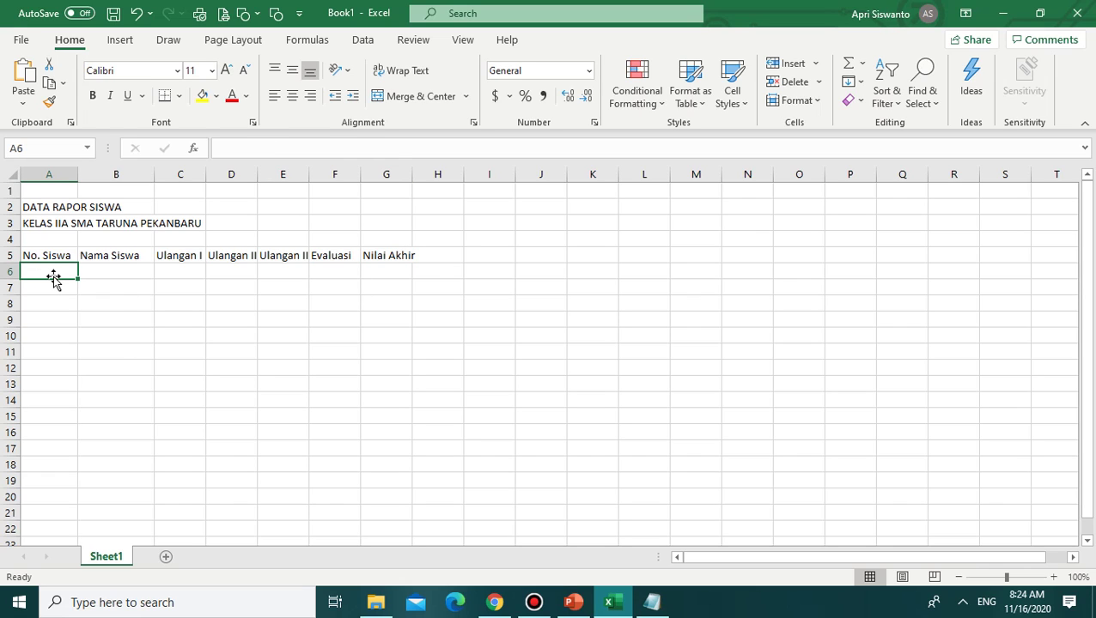
text(101)
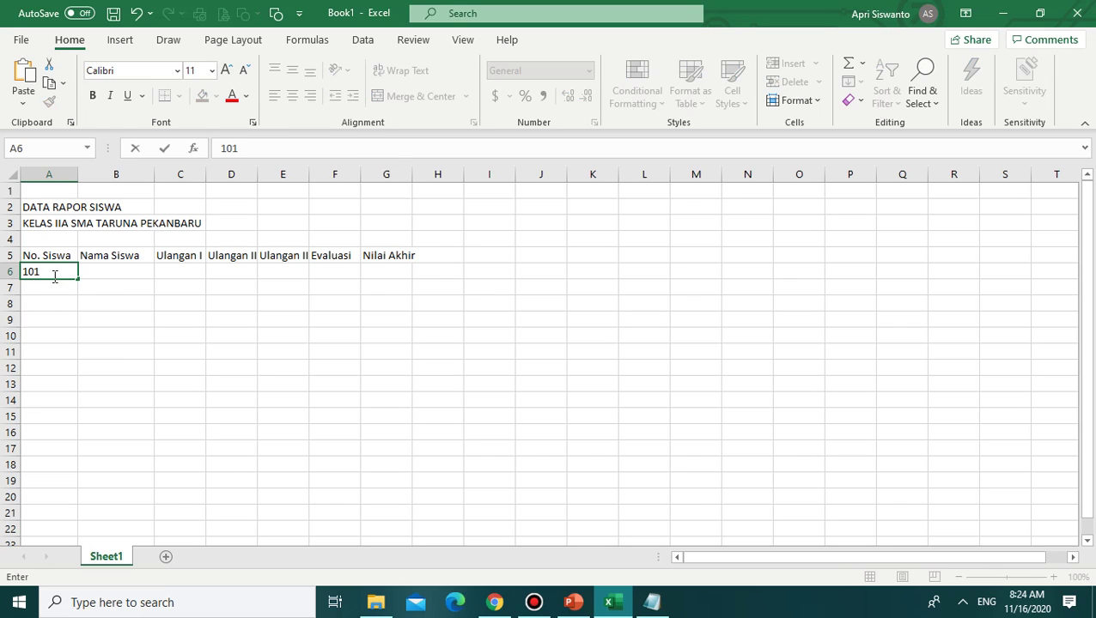
key(Return)
text(102)
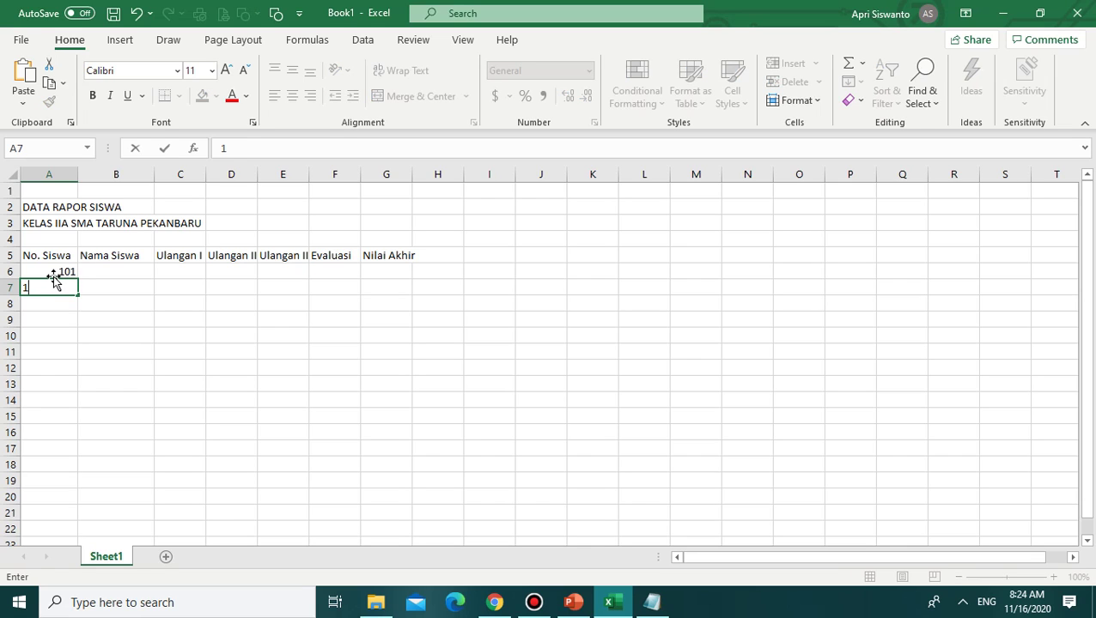
click(97, 316)
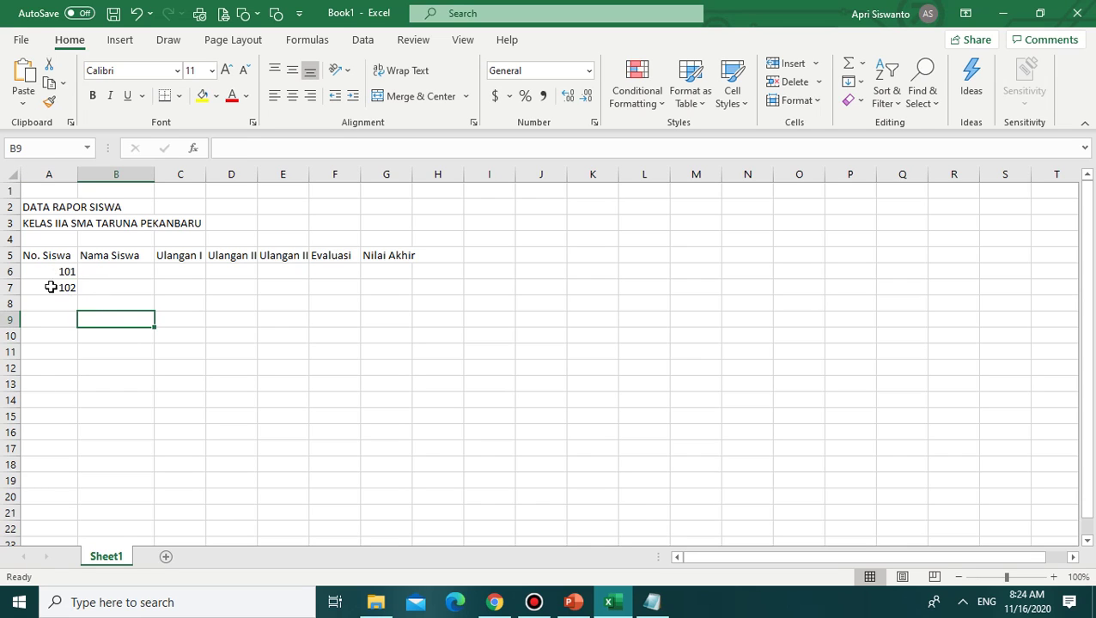
Step: Review the lesson topic outline in Notepad and return to the Excel worksheet
drag(44, 275, 52, 288)
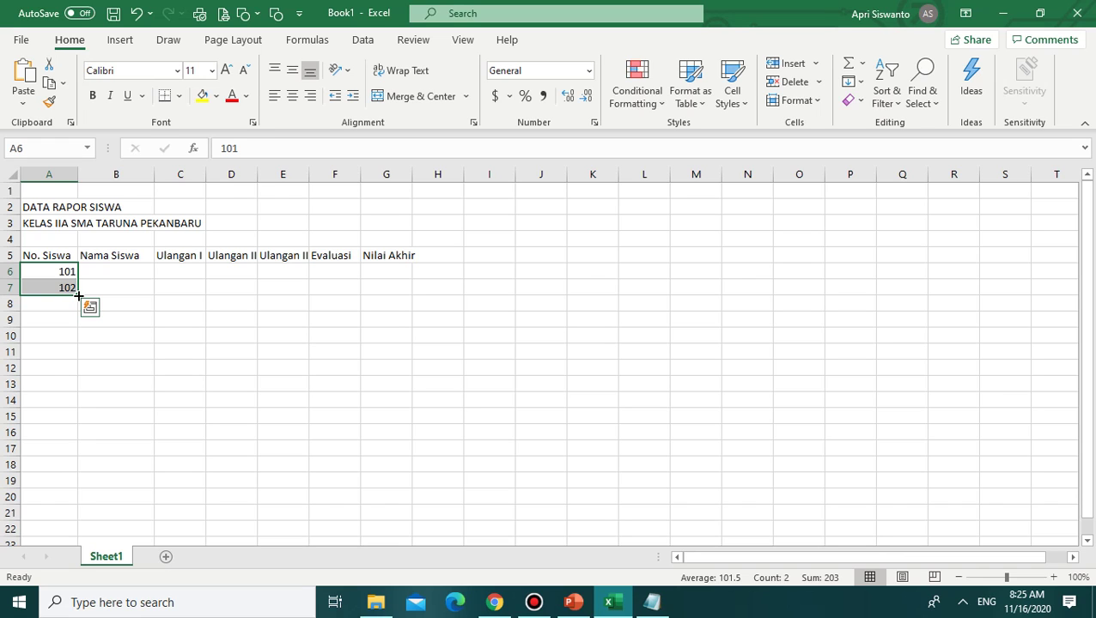
click(651, 602)
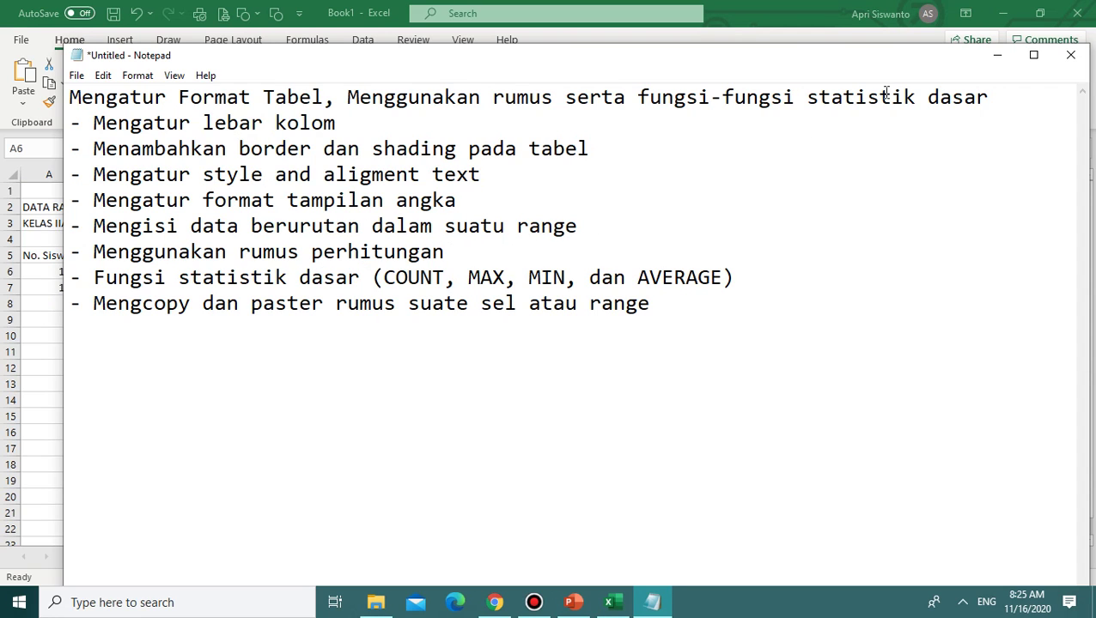
click(997, 54)
click(121, 322)
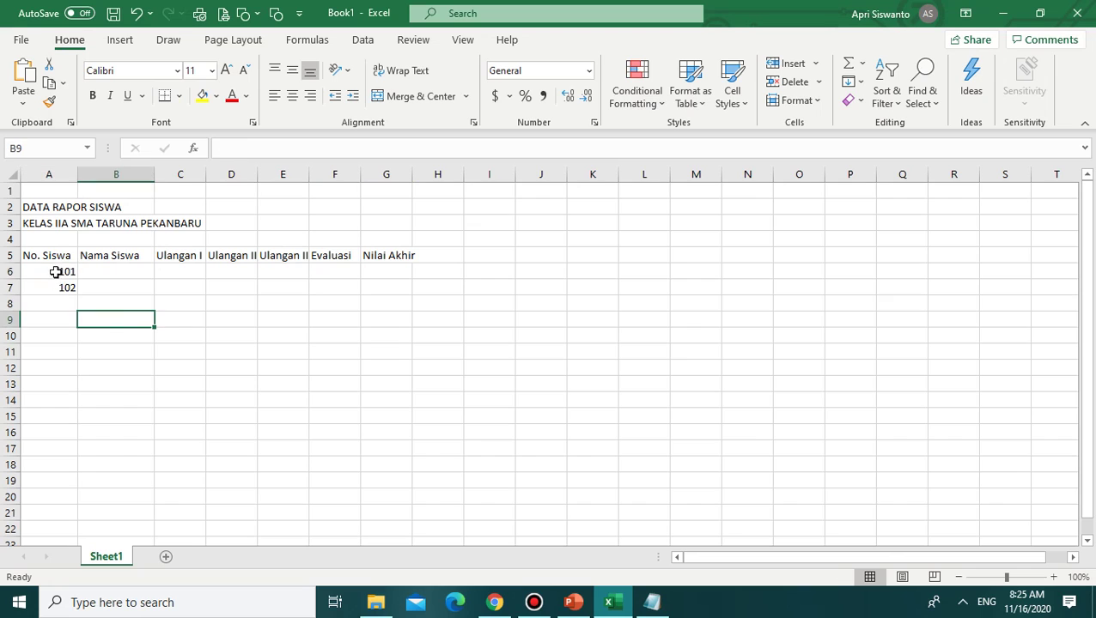
Step: Extend the student number series from A6:A7 down to 107 in A12 and centre the numbers
drag(55, 272, 71, 380)
click(168, 320)
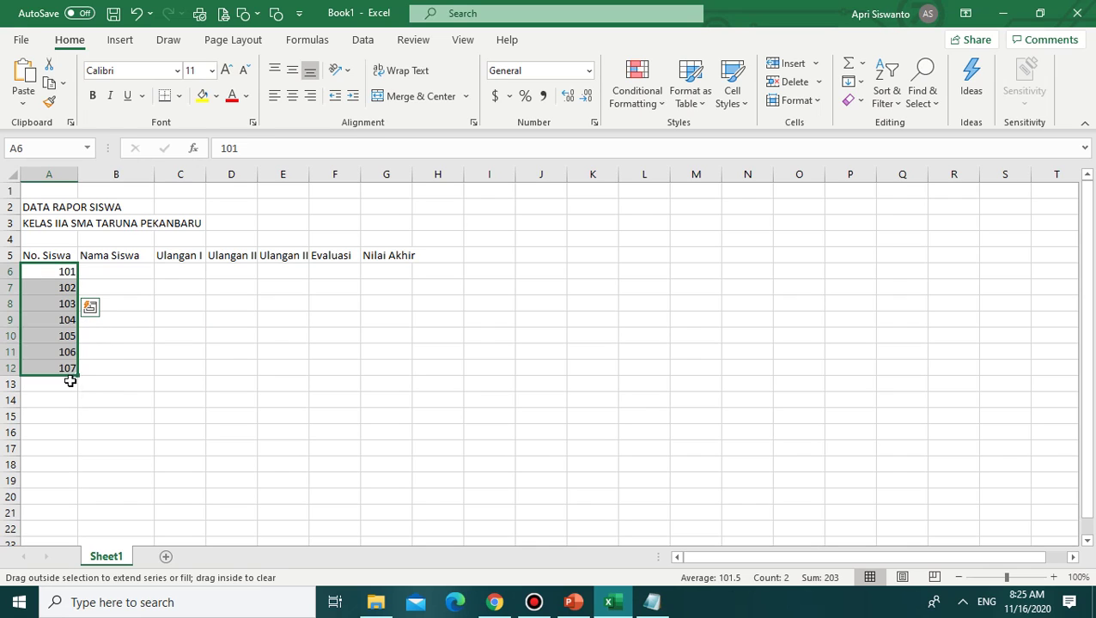
click(292, 95)
Step: Enter the first two students' names in B6 and B7 under "Nama Siswa"
click(129, 270)
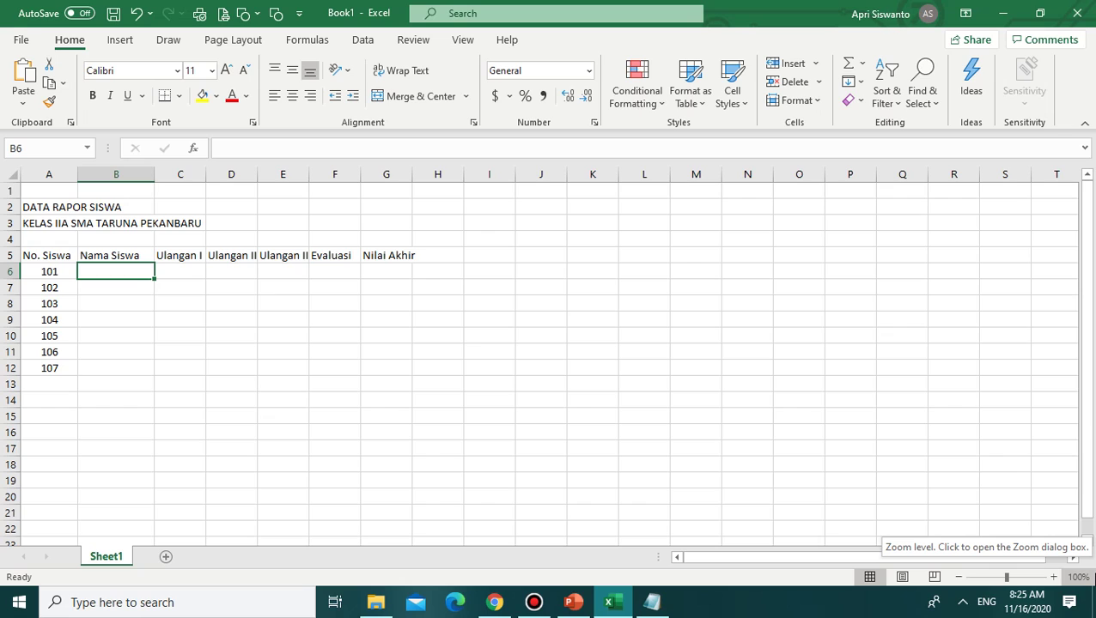
text(Agu)
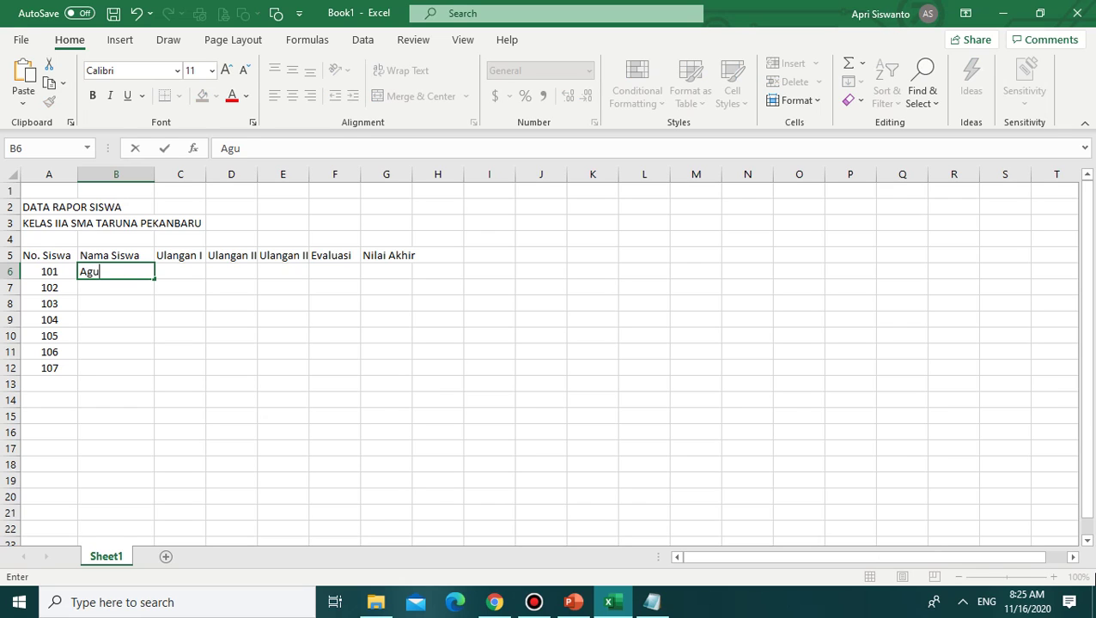
text(s'=)
key(BackSpace)
key(BackSpace)
key(Return)
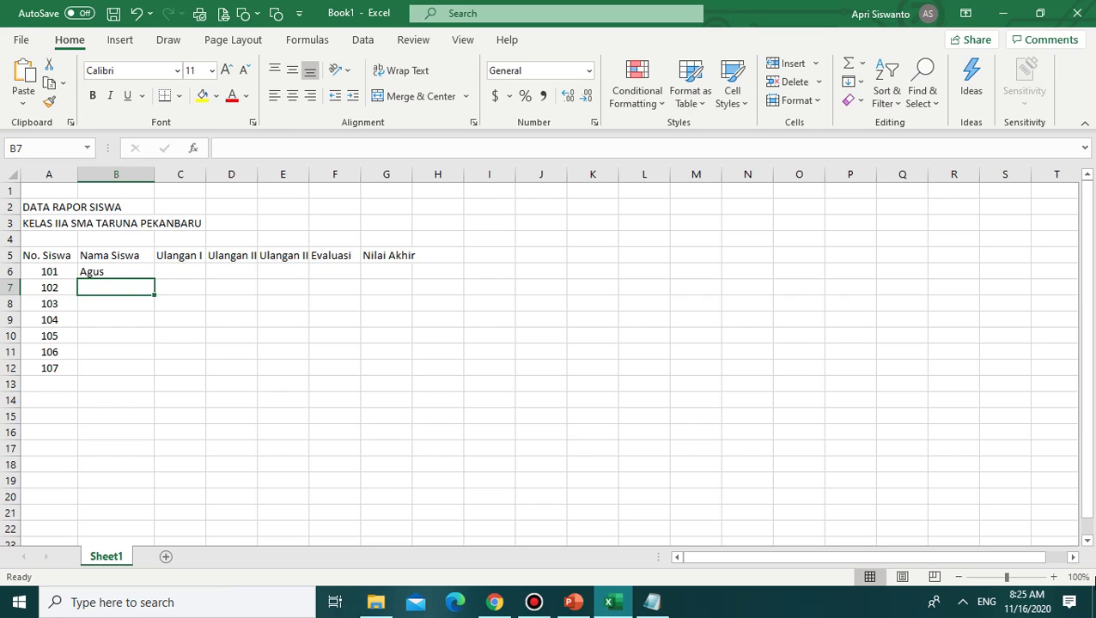
text(Ver)
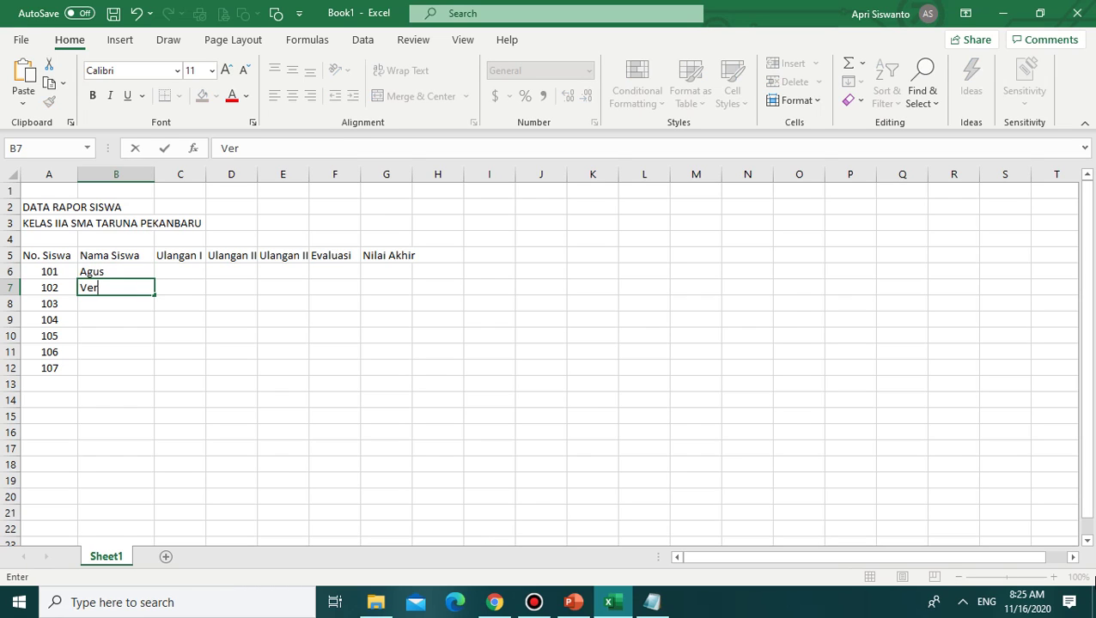
text(awatu)
key(BackSpace)
text(i)
key(Return)
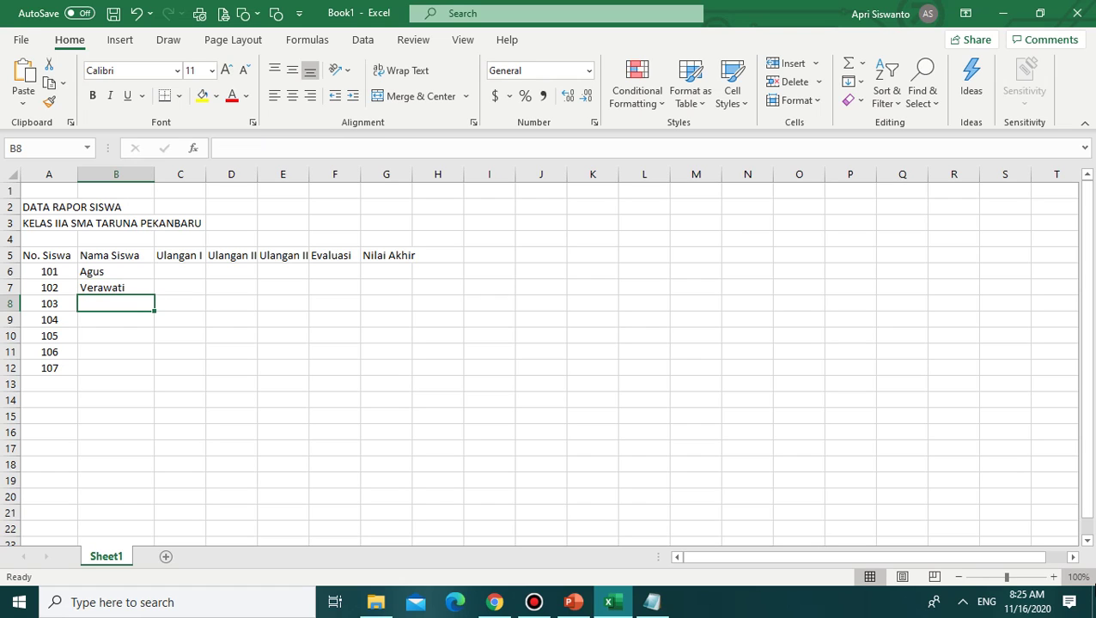
Step: Enter the third and fourth students' names in B8 and B9
text(S)
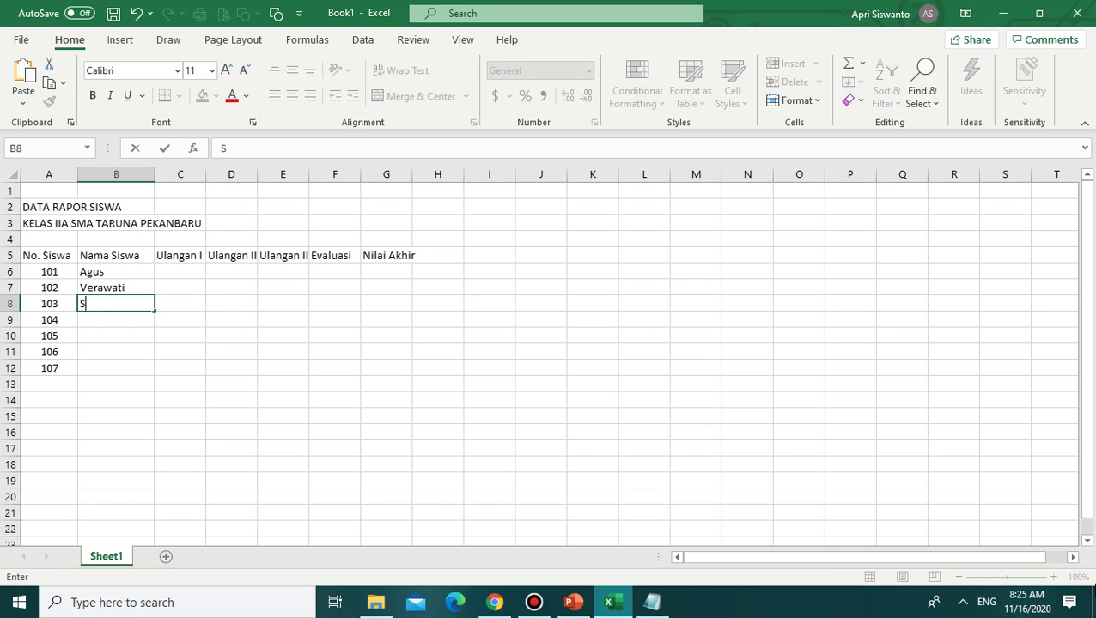
text(ofinan)
key(BackSpace)
key(BackSpace)
key(BackSpace)
text(ana)
key(Return)
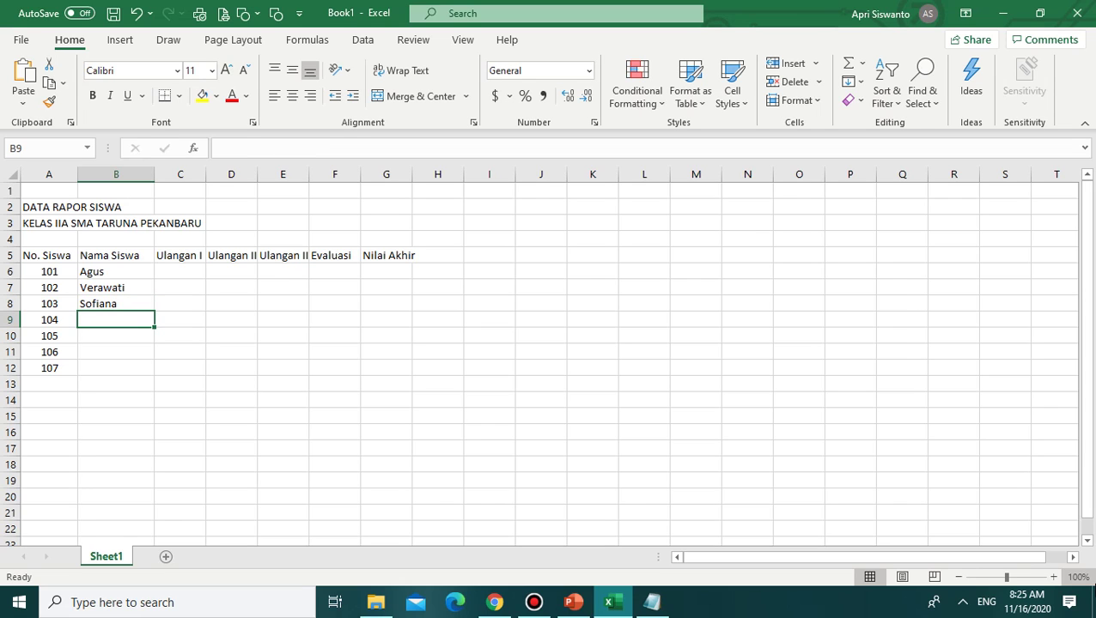
key(ctrl+e)
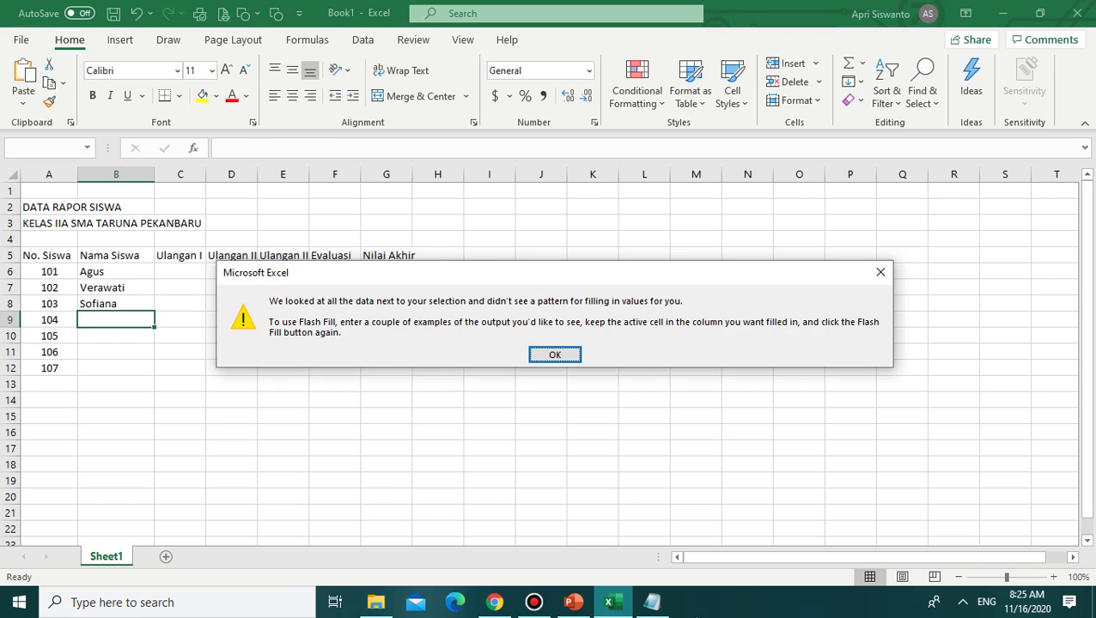
click(563, 355)
text(Ri)
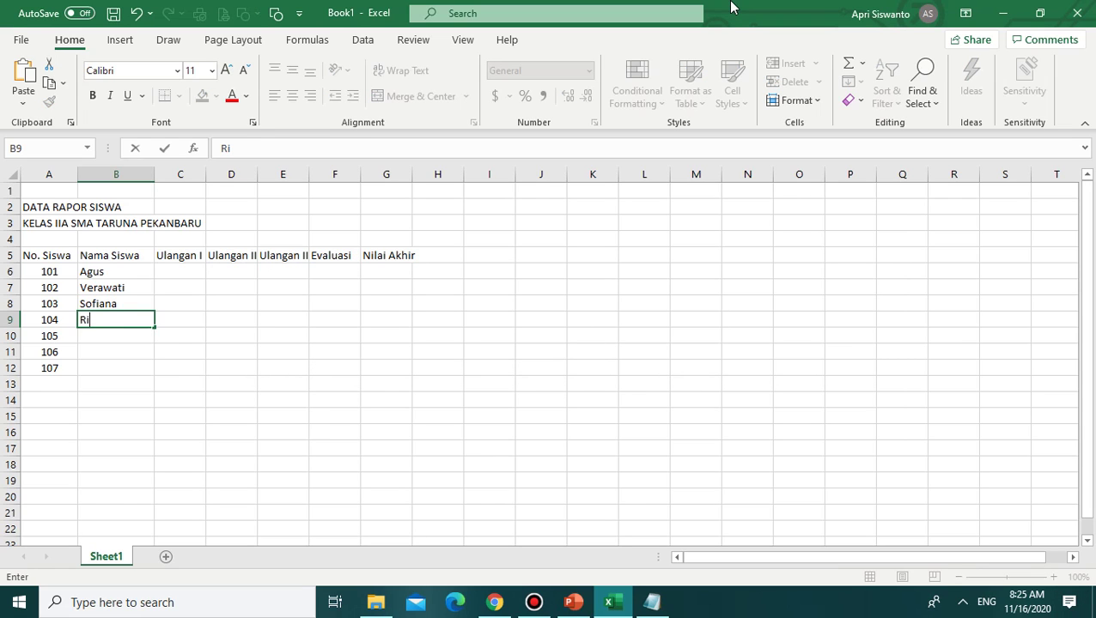
text(ana)
key(Return)
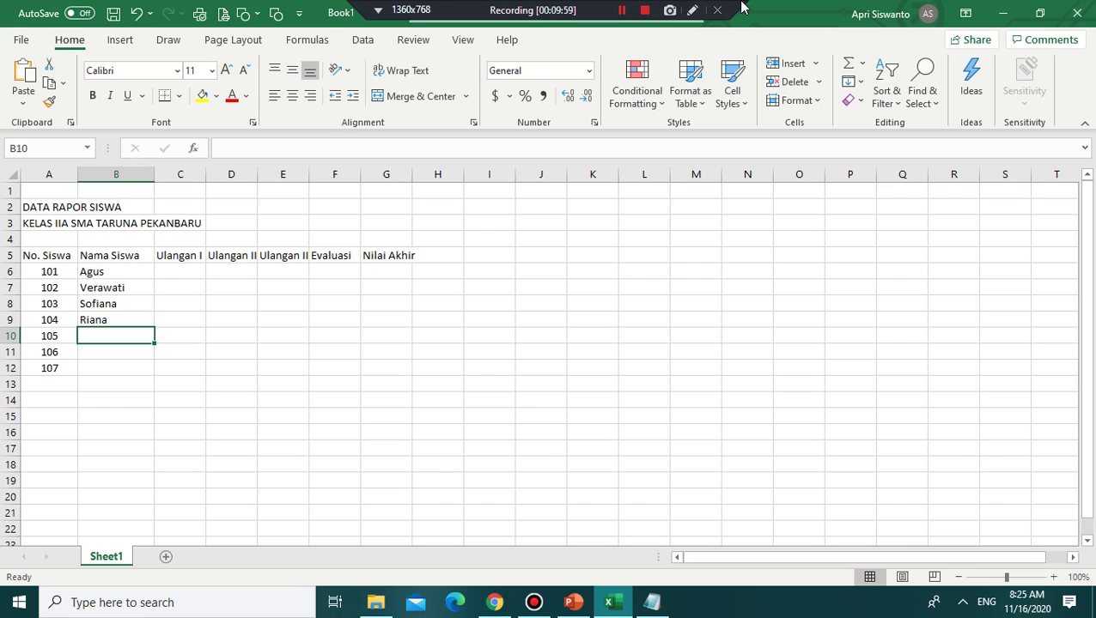
text(R)
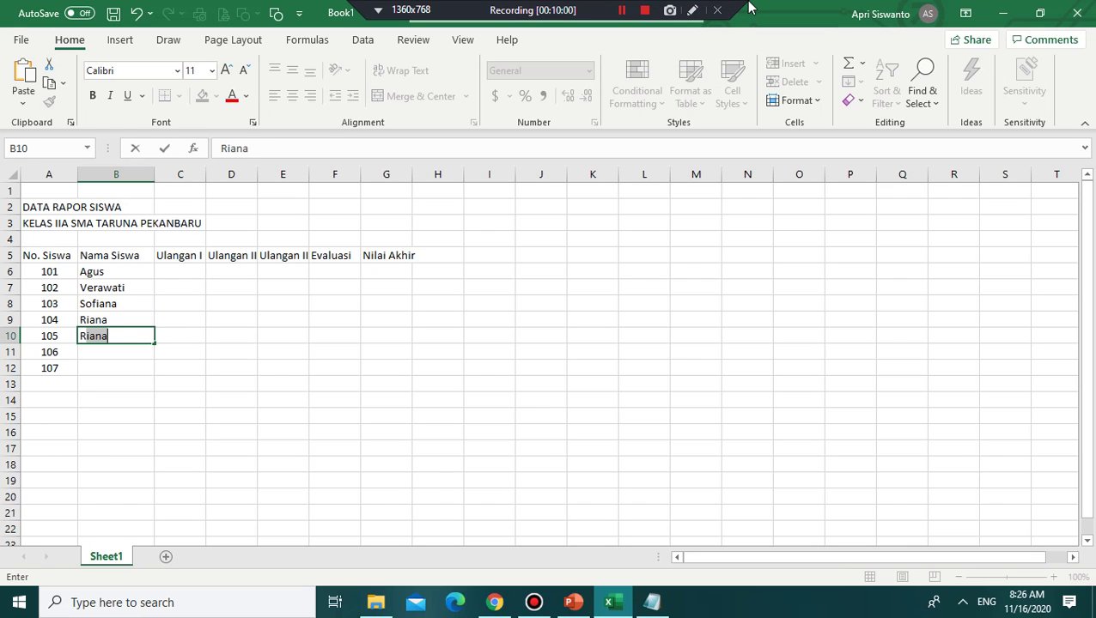
text(AY)
key(BackSpace)
key(BackSpace)
text(aay)
key(BackSpace)
key(BackSpace)
text(ayi=)
key(BackSpace)
key(BackSpace)
key(BackSpace)
key(BackSpace)
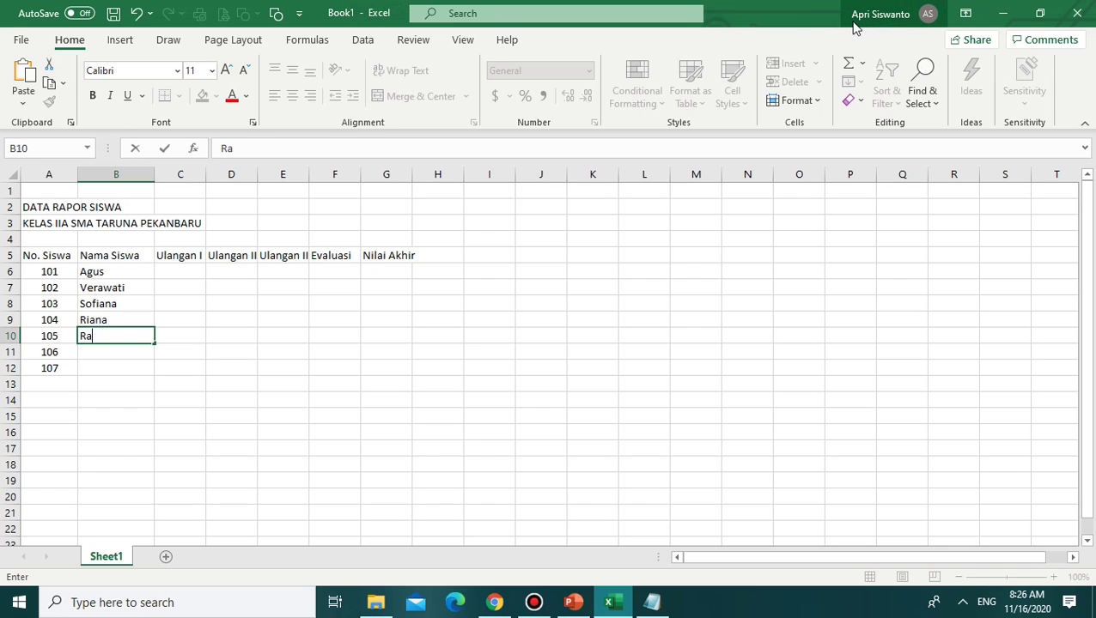
key(BackSpace)
key(BackSpace)
Step: Enter the names of the last three students in B10, B11 and B12
text(Ras)
text(d)
key(Return)
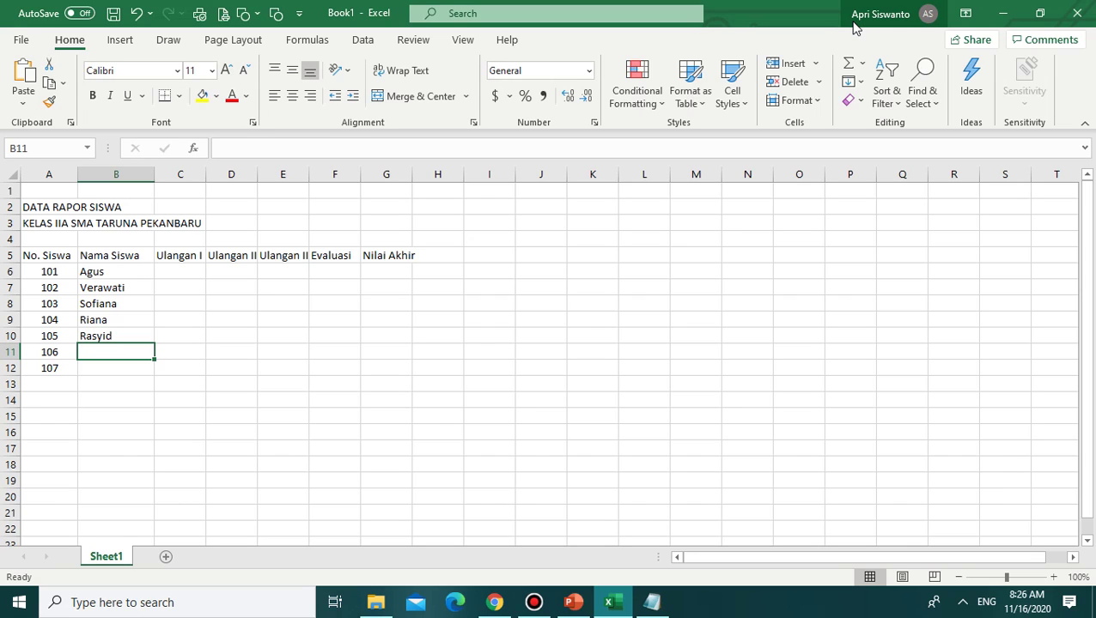
text(Rahman)
key(Return)
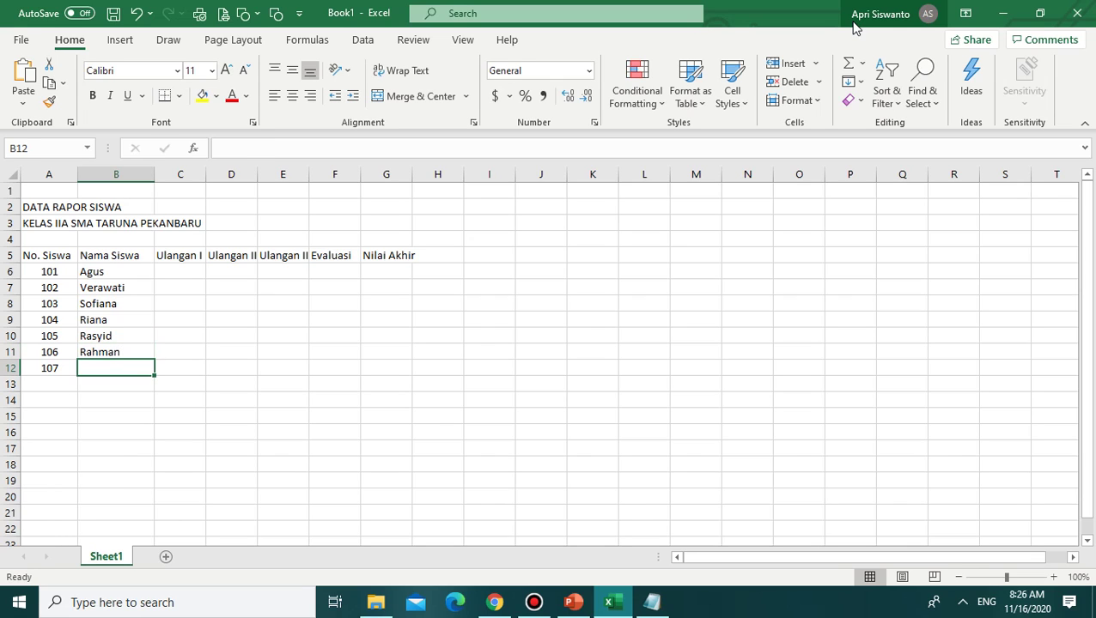
text(Joko)
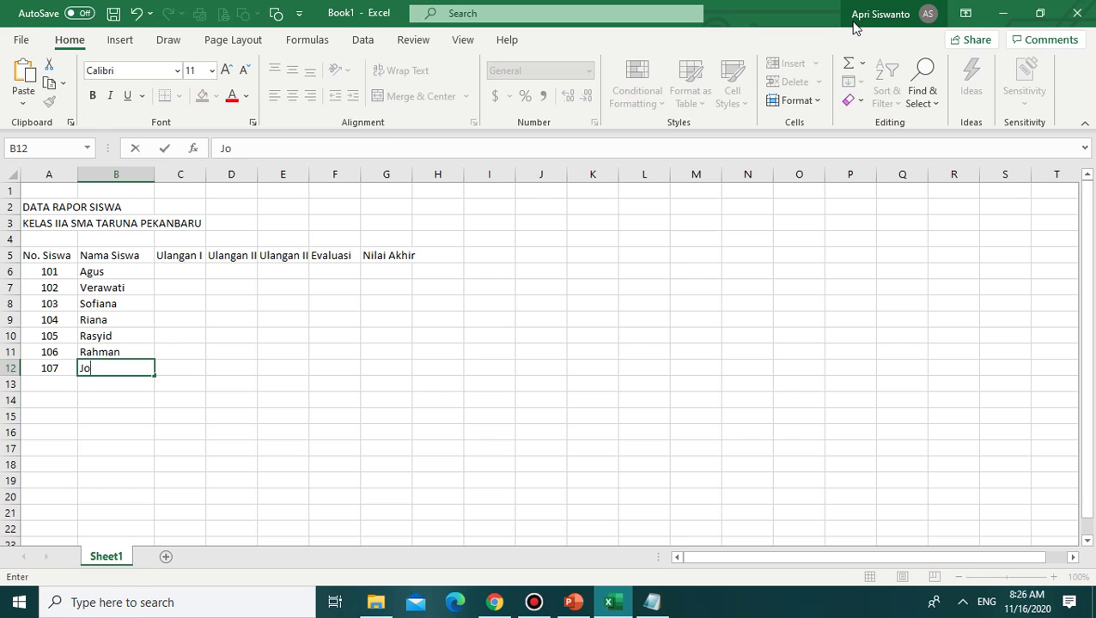
key(Right)
Step: Enter the "Ulangan I" scores 75, 80 and 70 in cells C6, C7 and C8
key(Up)
key(Up)
key(Up)
key(Up)
key(Up)
key(Up)
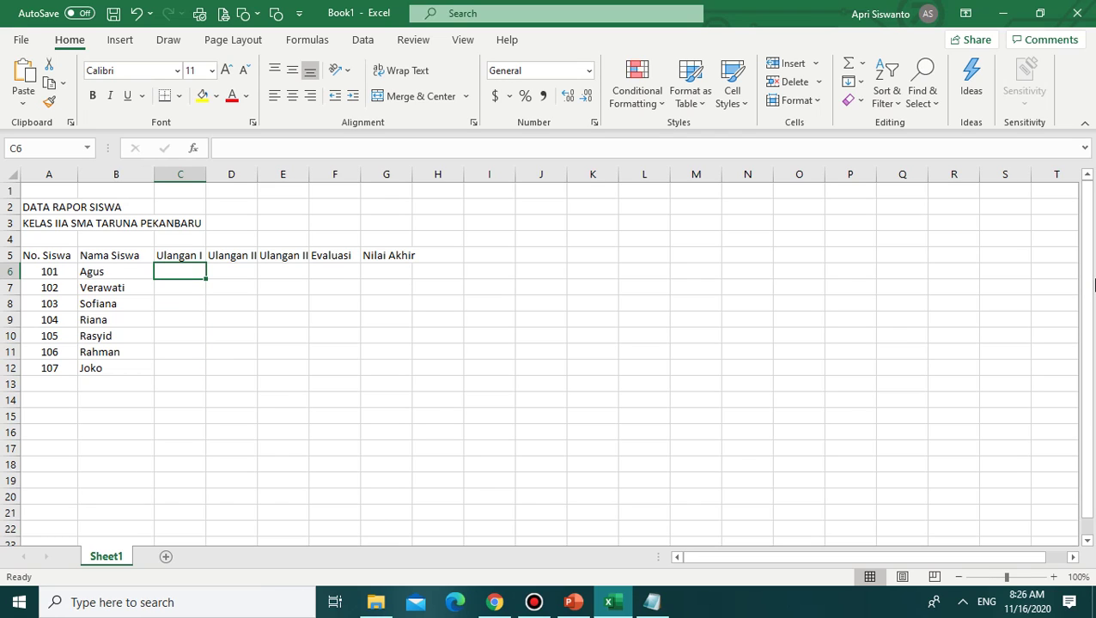
text(75)
key(Return)
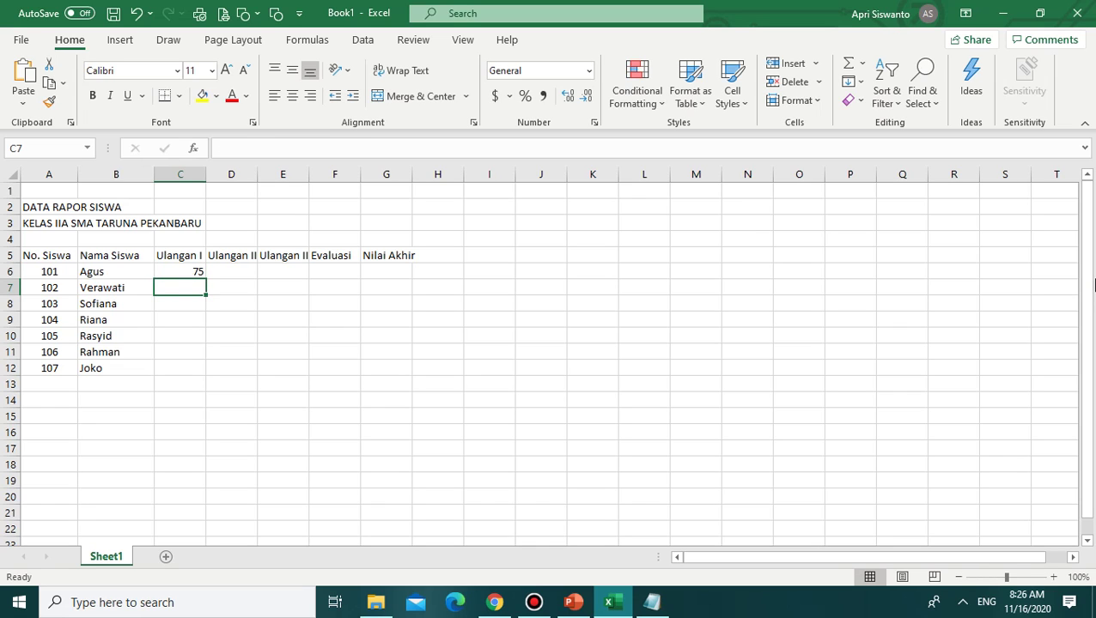
text(80)
key(Return)
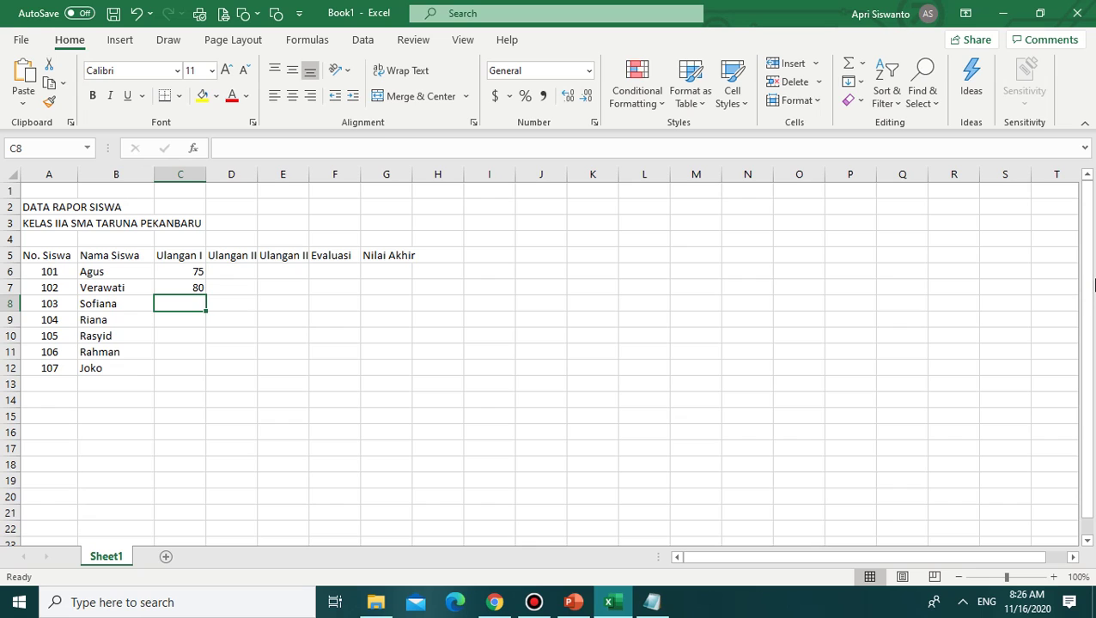
text(70)
key(Return)
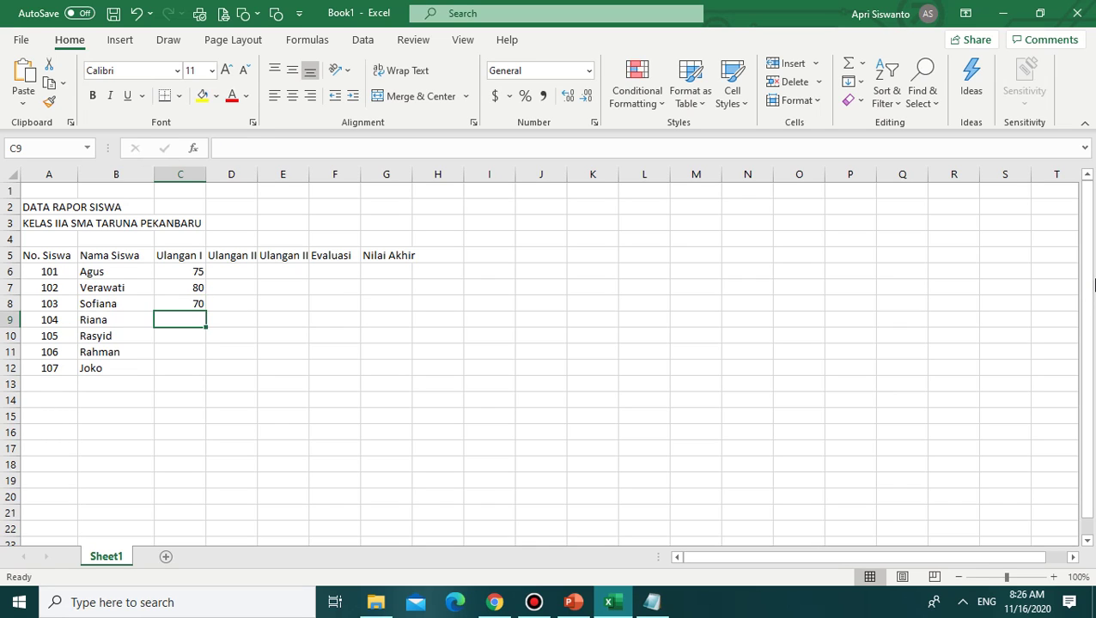
Step: Enter the remaining "Ulangan I" scores 85, 60, 60 and 90 in cells C9 to C12
text(85)
key(Return)
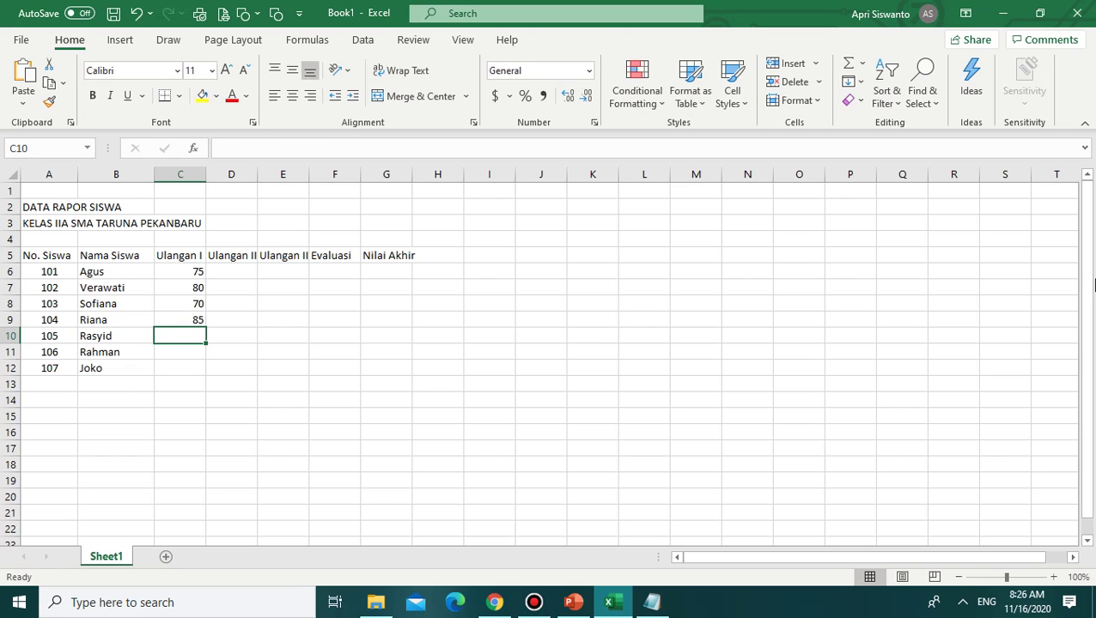
text(60)
key(Return)
text(60)
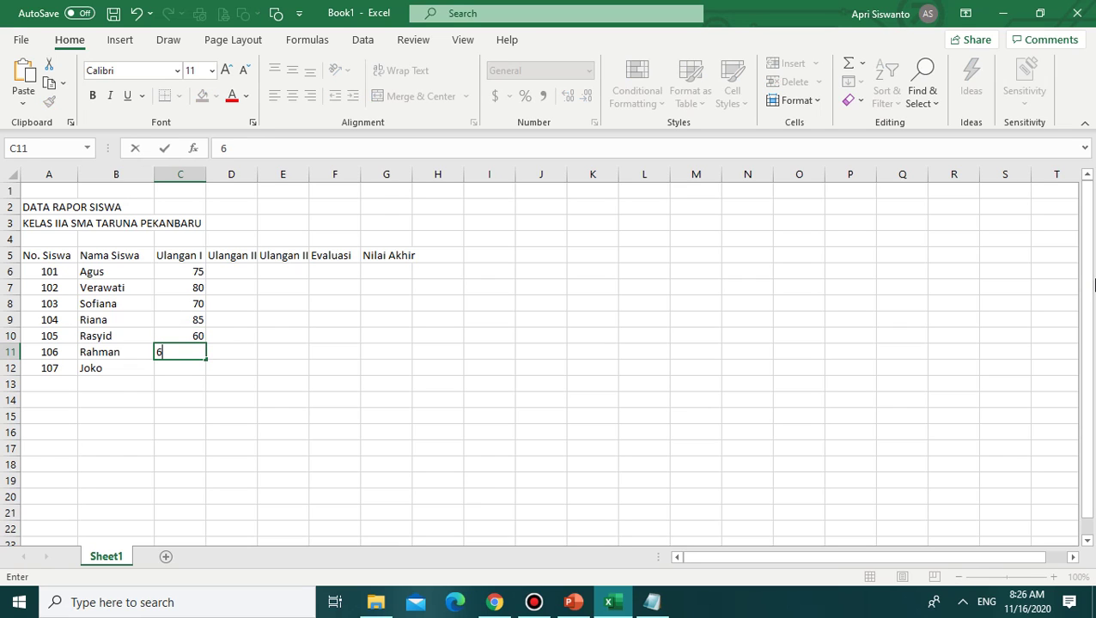
key(Return)
text(90)
key(Return)
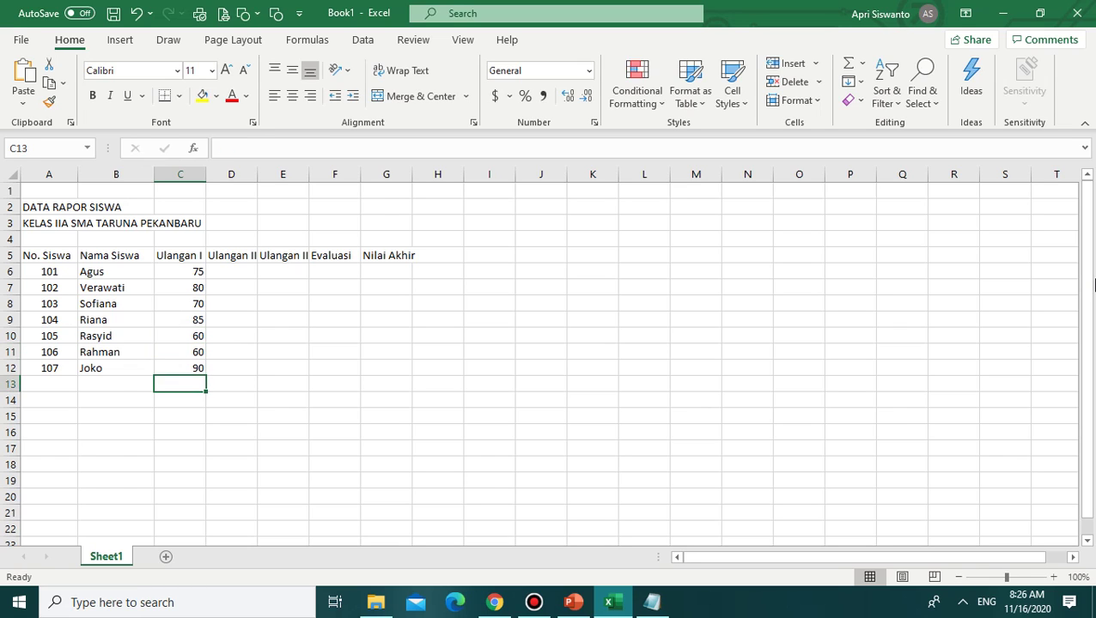
Step: Enter the "Ulangan II" scores 70, 80 and 60 in cells D6, D7 and D8
key(Right)
key(Down)
key(Up)
key(Up)
key(Up)
key(Up)
key(Up)
key(Up)
key(Up)
key(Up)
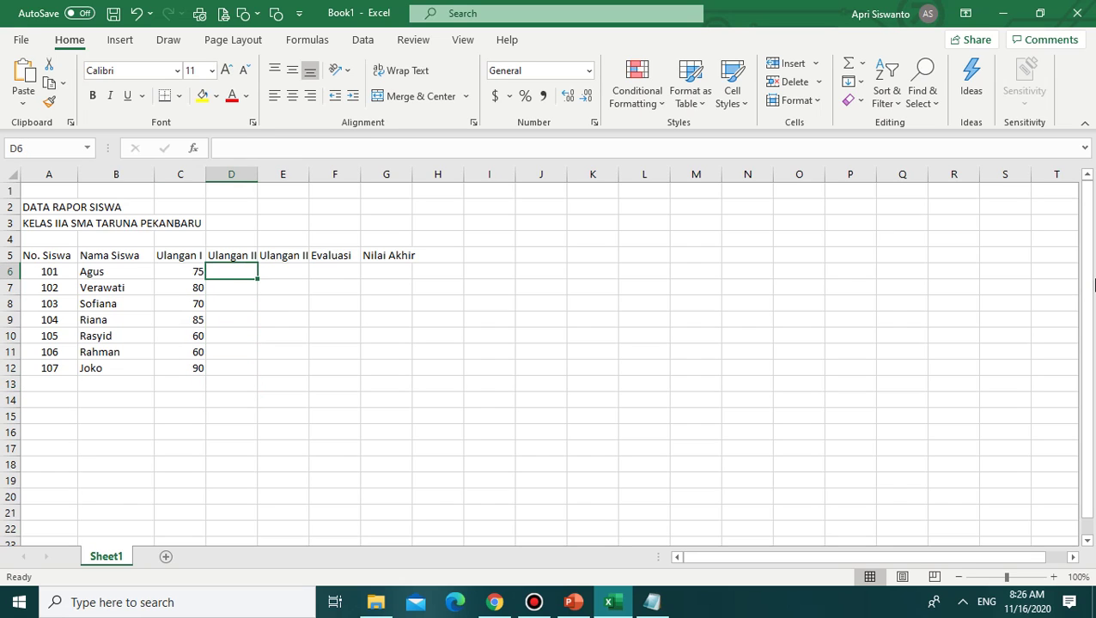
text(70)
key(Return)
text(80)
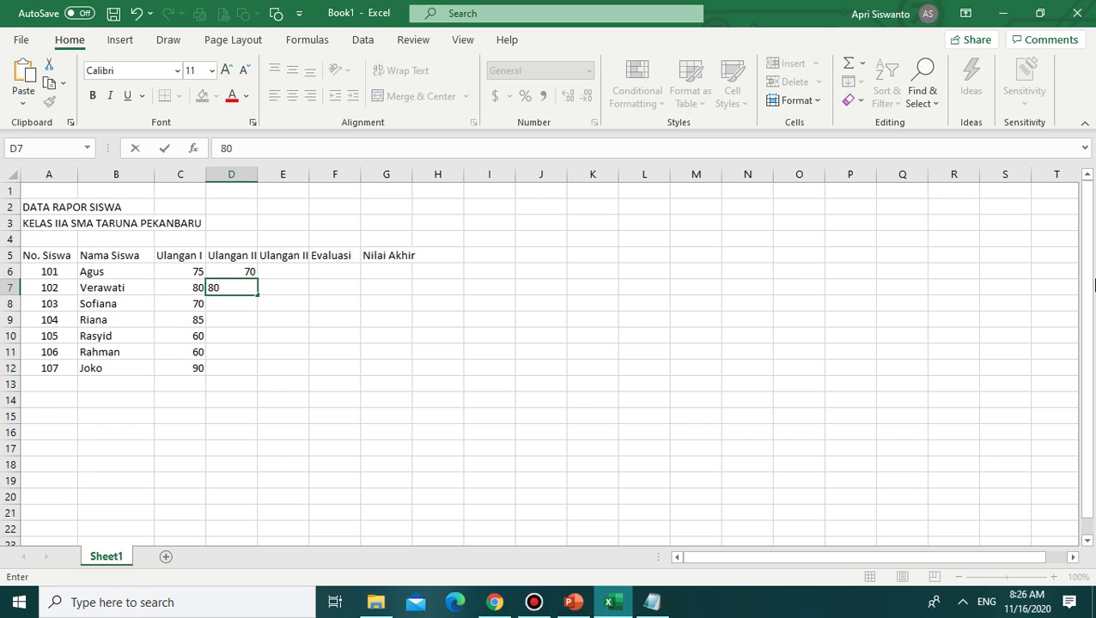
key(Return)
text(60)
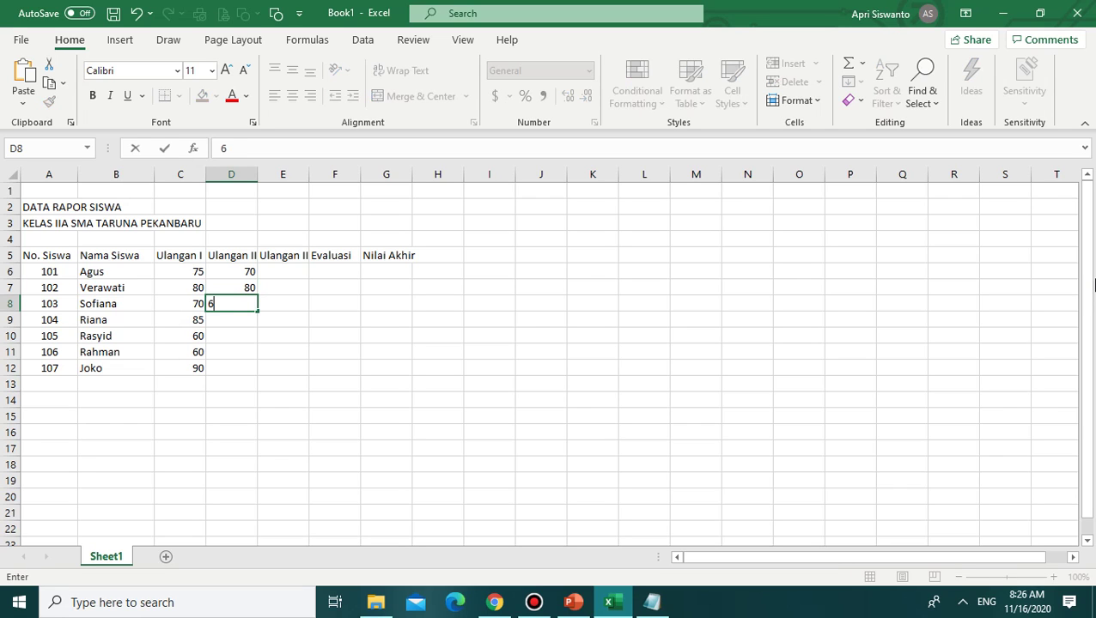
key(Return)
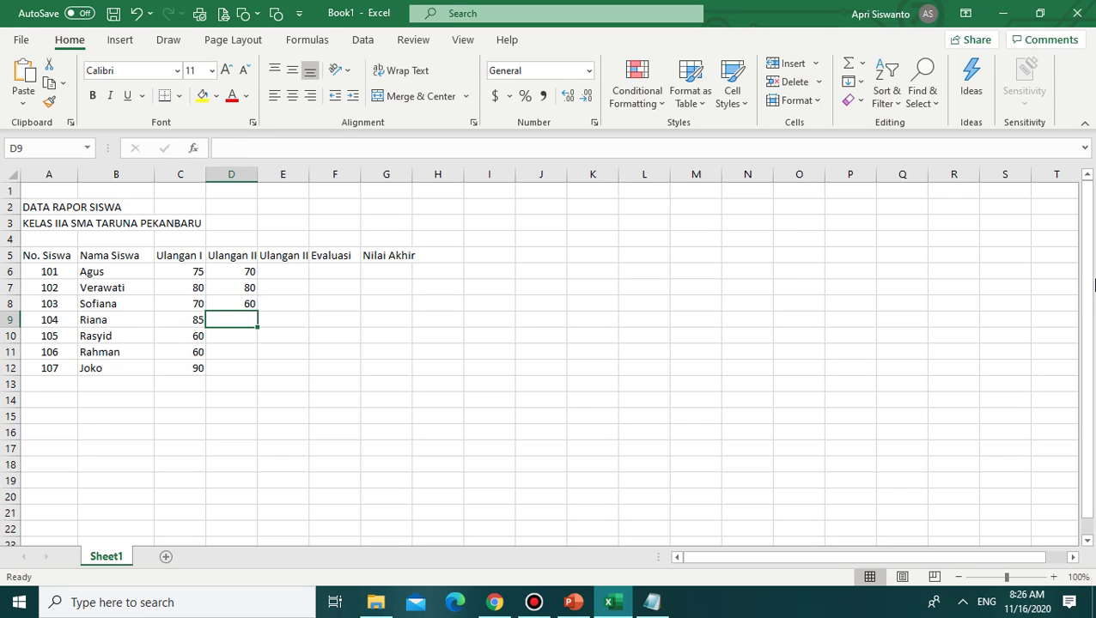
Step: Enter the remaining "Ulangan II" scores 85, 50, 70 and 90 in cells D9 to D12
text(85)
key(Return)
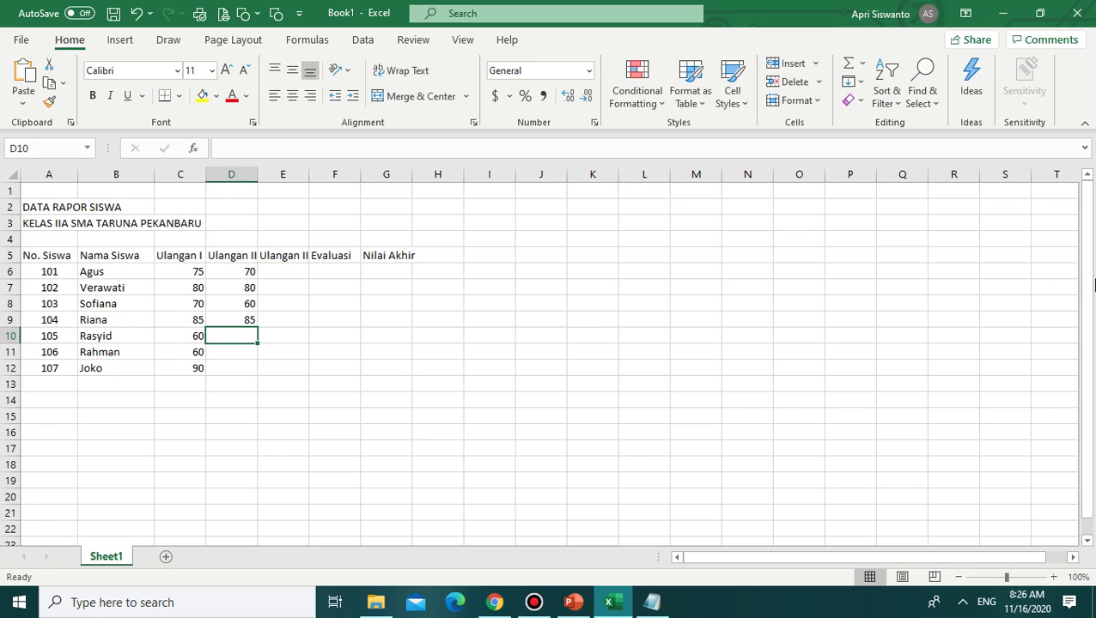
text(50)
key(Return)
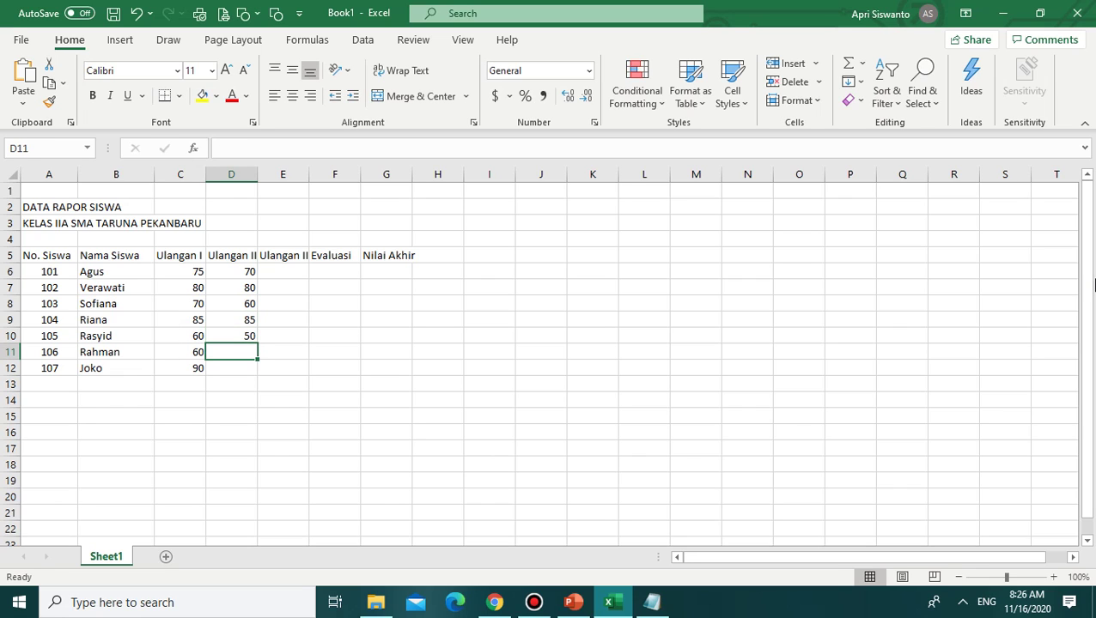
text(70)
key(Return)
text(90)
key(Return)
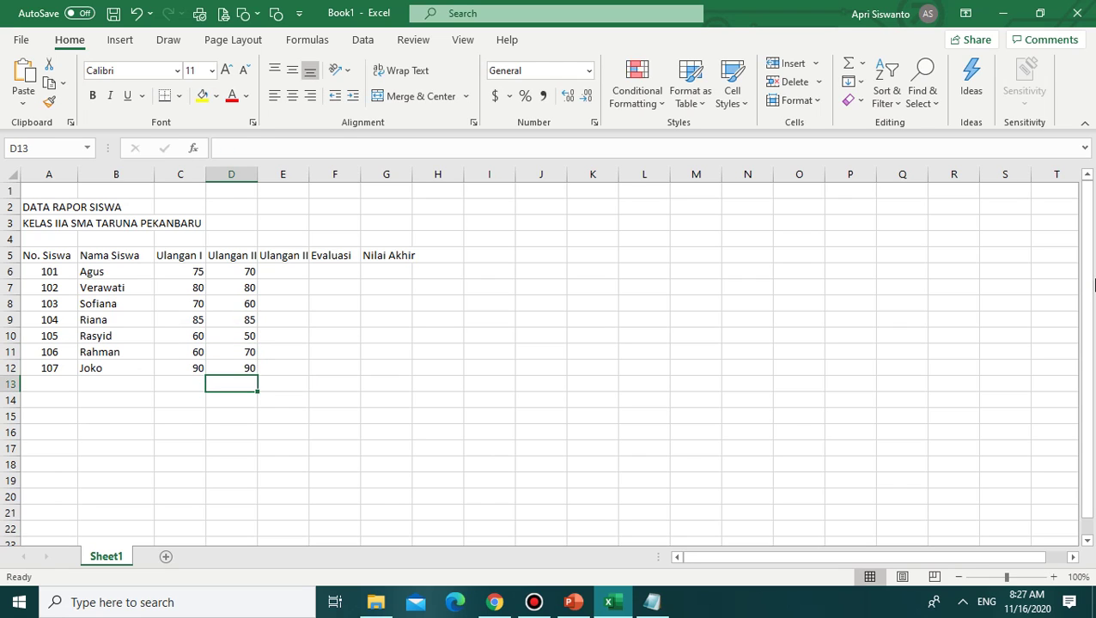
Step: Enter the third test's scores 75, 85 and 75 in cells E6, E7 and E8
key(Right)
key(Up)
key(Up)
key(Up)
key(Up)
key(Up)
key(Up)
key(Up)
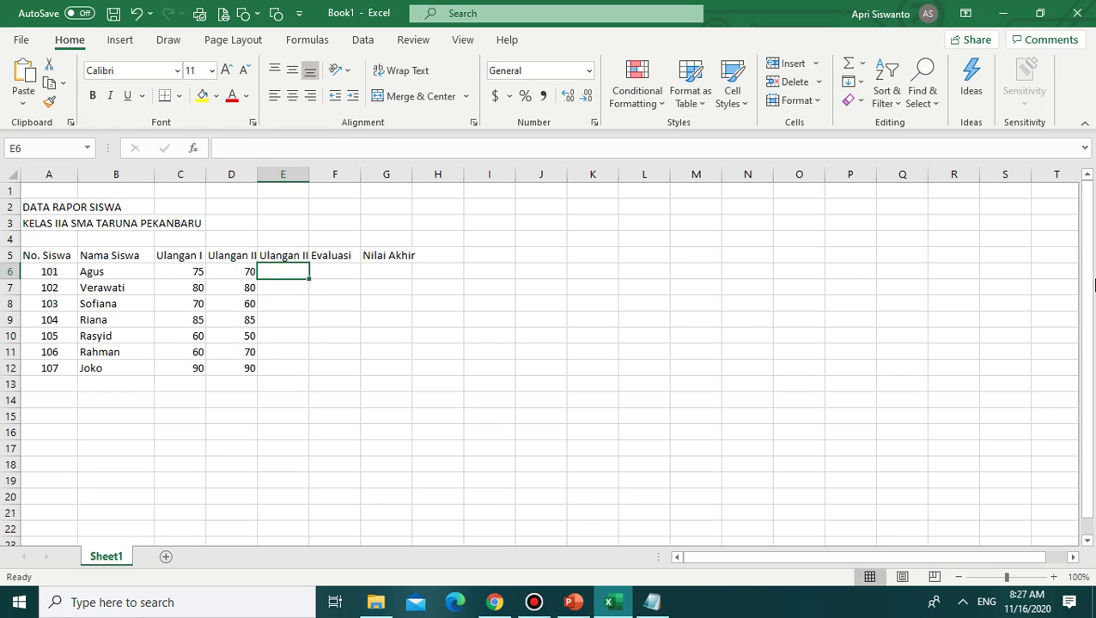
text(75)
key(Return)
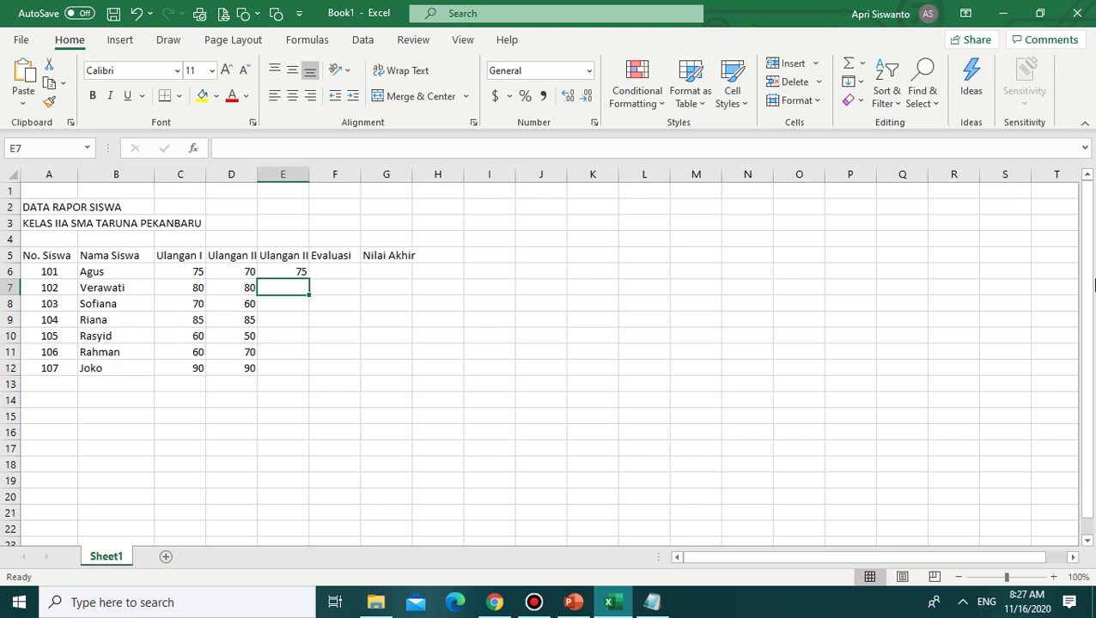
text(85)
key(Return)
text(75)
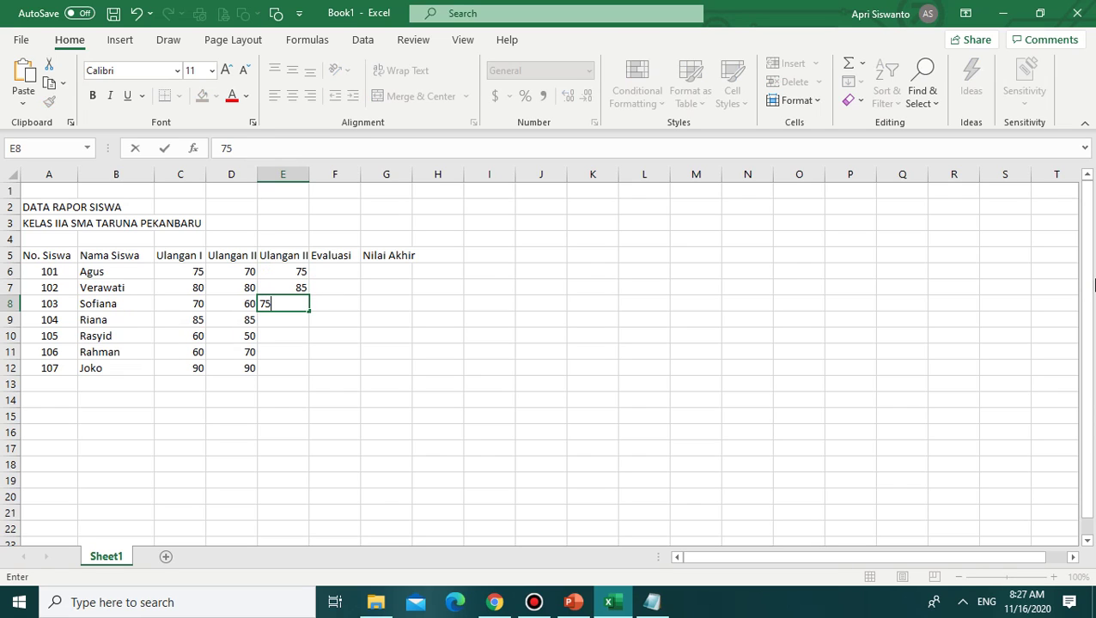
key(Return)
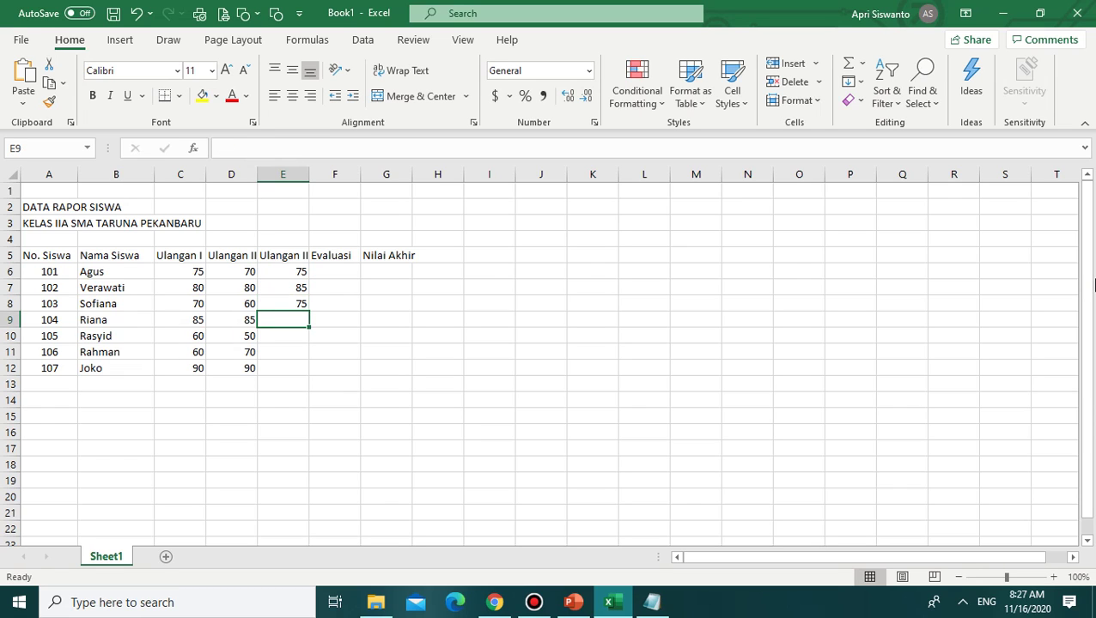
Step: Enter the remaining third-test scores 80, 55, 60 and 85 in cells E9 to E12
text(80)
key(Return)
text(55)
key(Return)
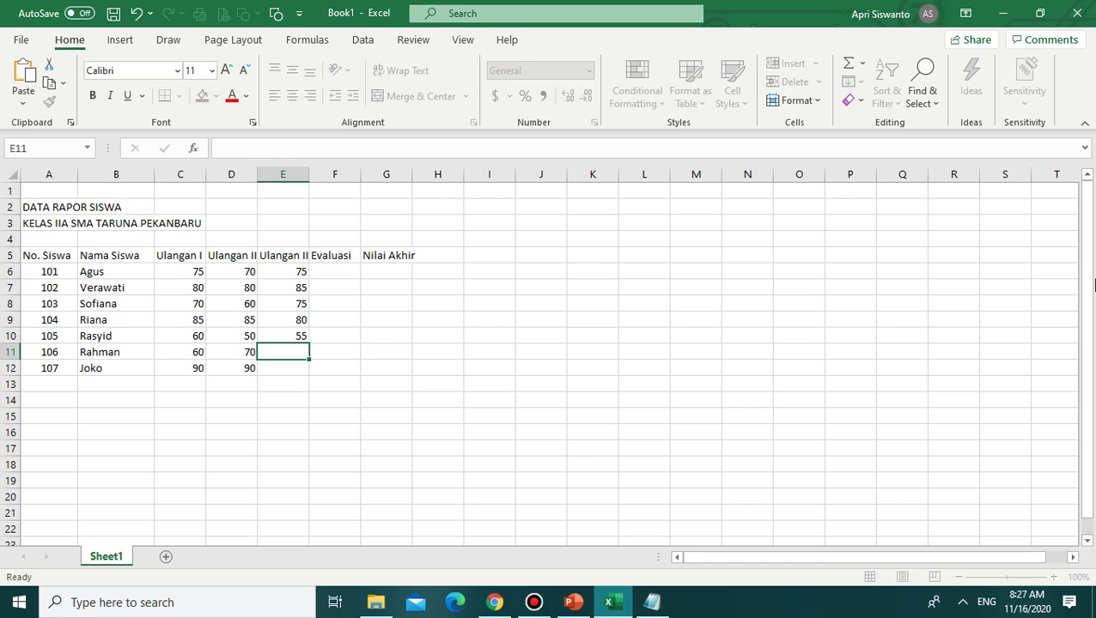
text(60)
key(Return)
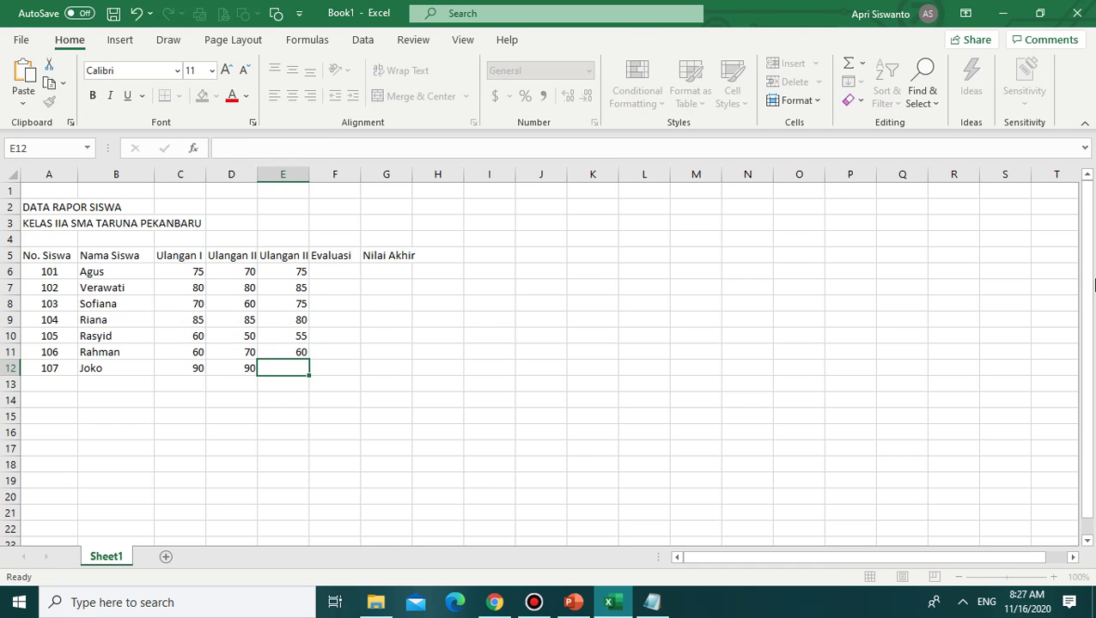
text(85)
key(Tab)
Step: Enter the "Evaluasi" scores 60, 75 and 50 in cells F6, F7 and F8
key(Up)
key(Up)
key(Up)
key(Up)
key(Up)
key(Up)
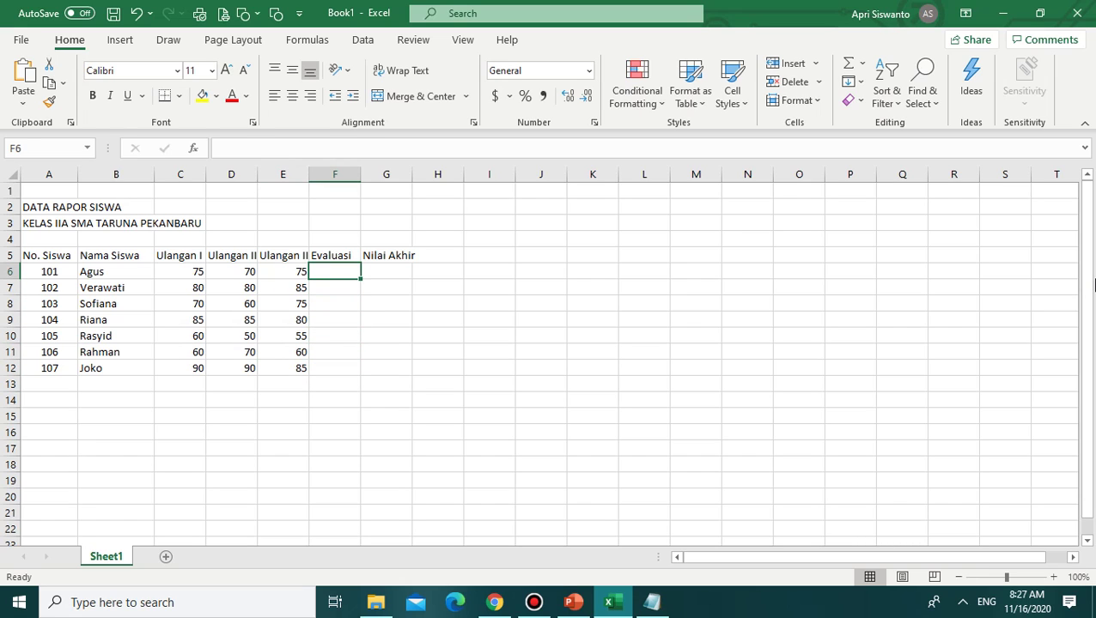
text(60)
key(Return)
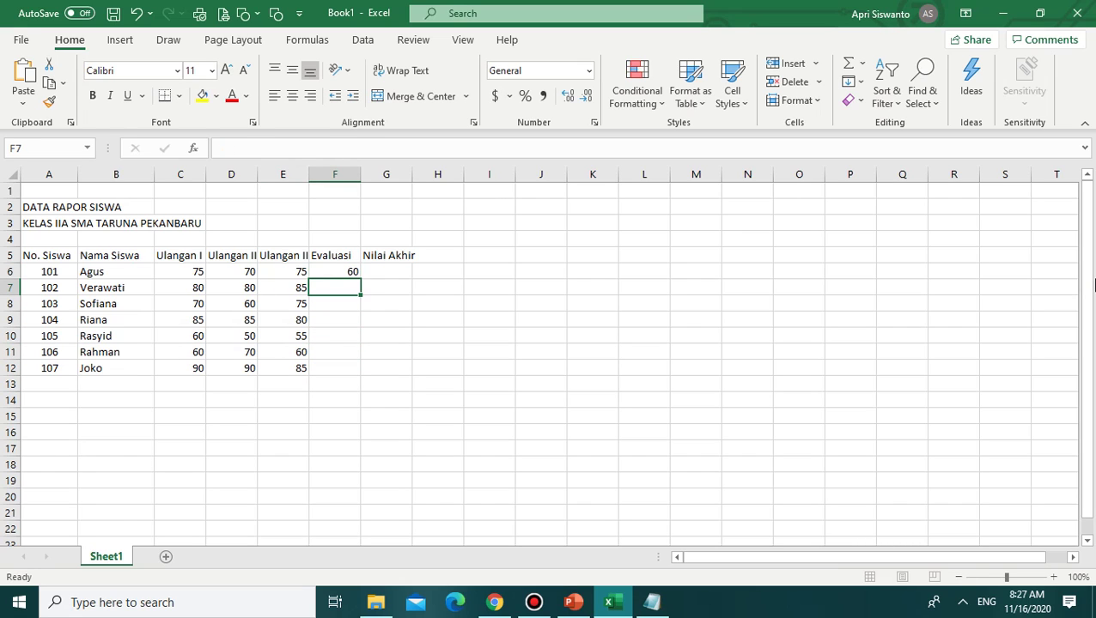
text(75)
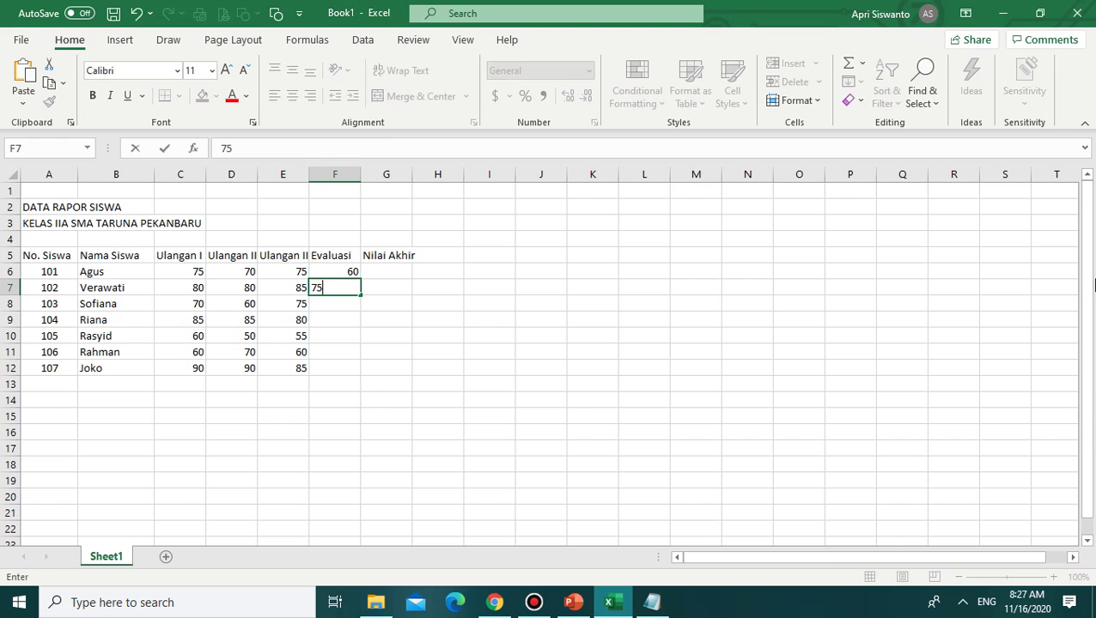
key(Return)
text(50)
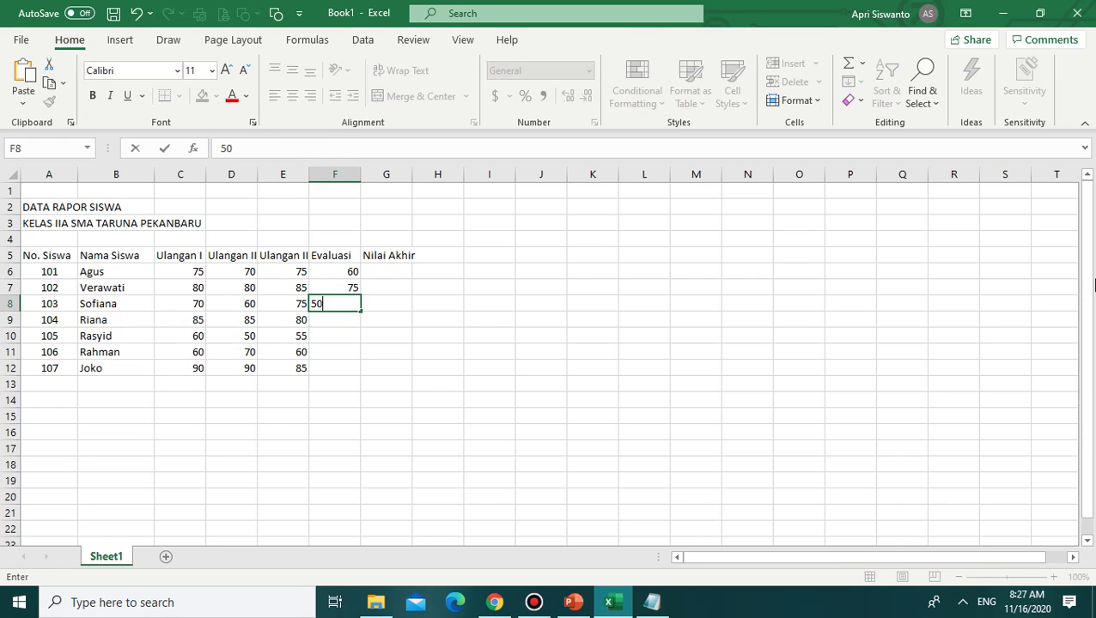
key(Return)
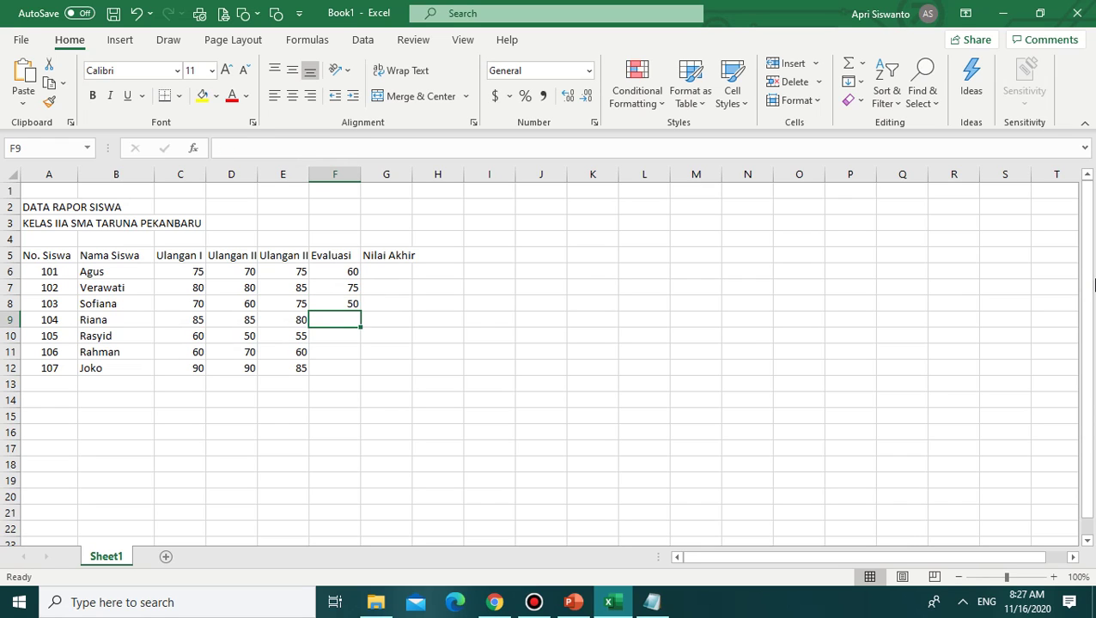
Step: Enter the remaining "Evaluasi" scores 90, 60, 80 and 95 in cells F9 to F12
text(90)
key(Return)
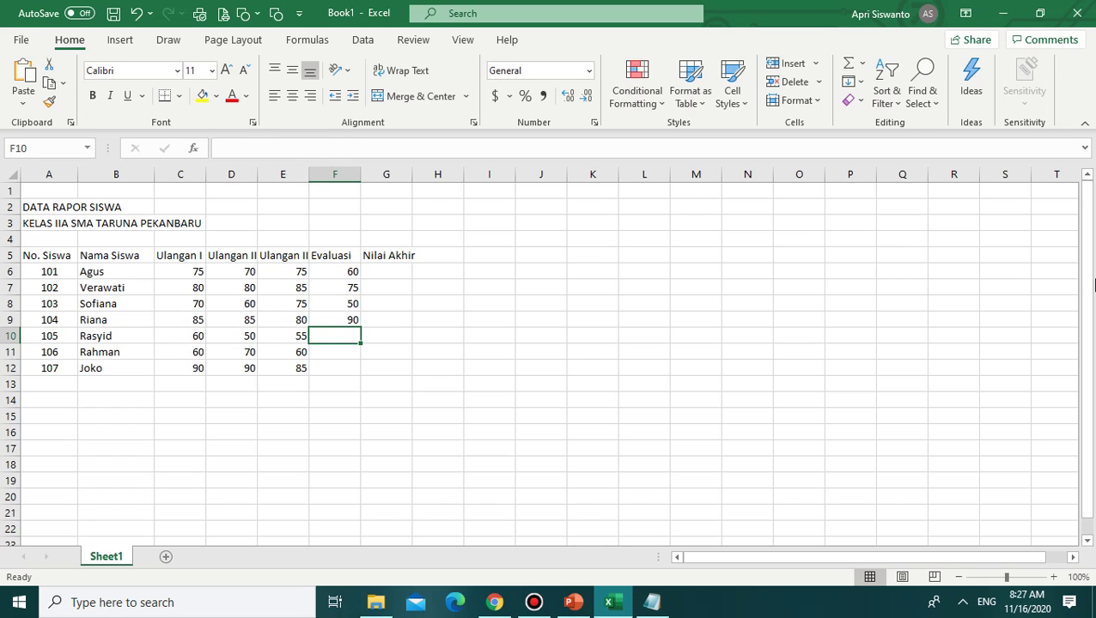
text(60)
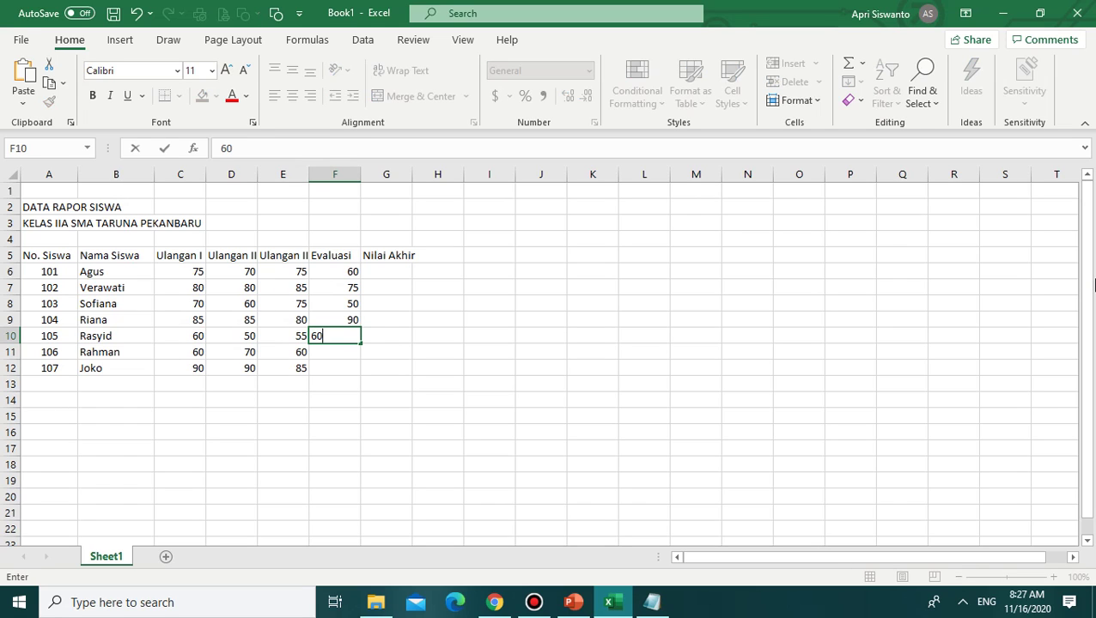
key(Return)
text(80)
key(Return)
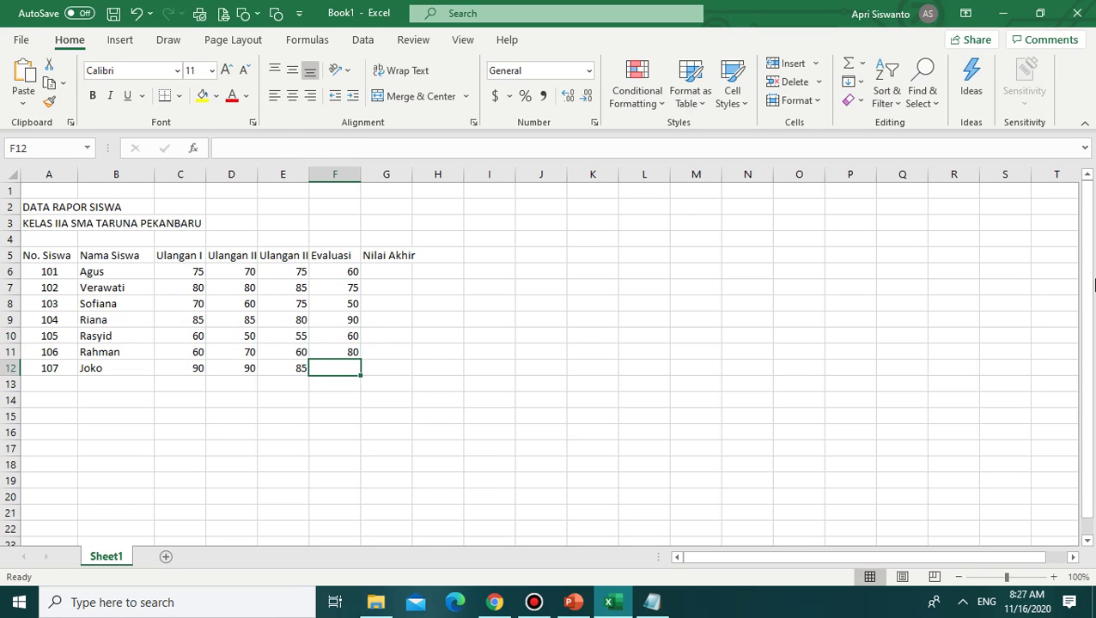
text(9)
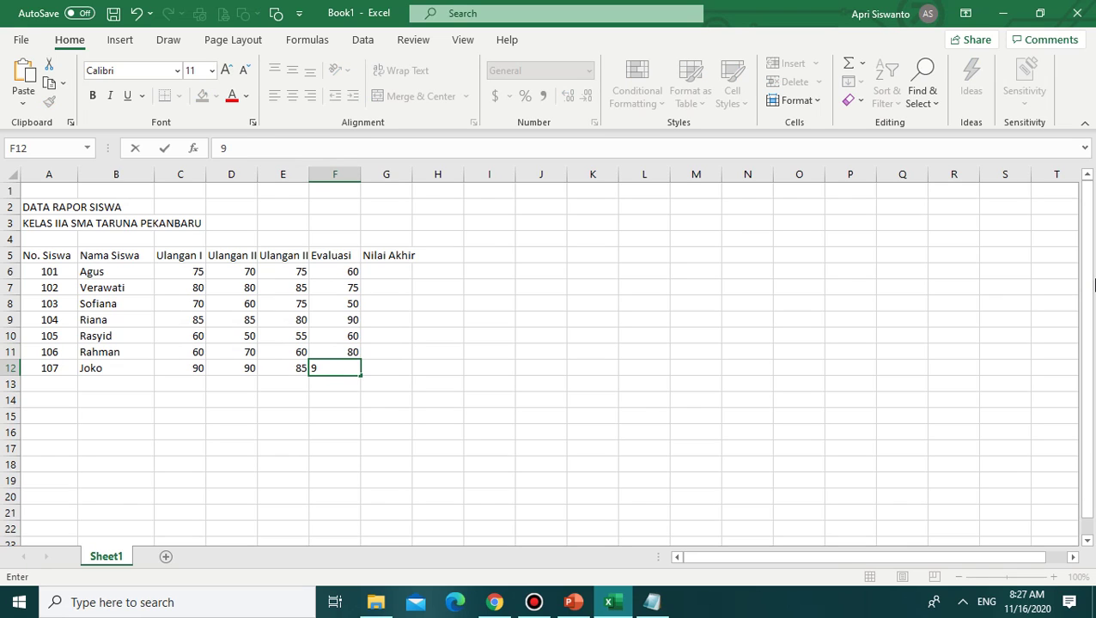
text(5)
click(1047, 221)
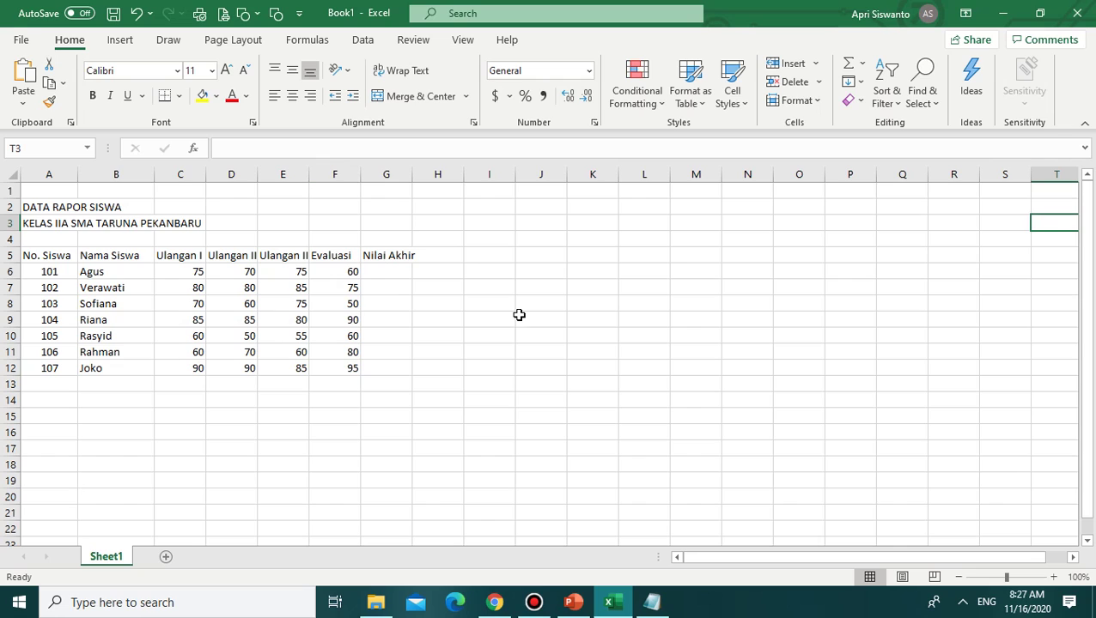
Step: Enter the label "Jumlah Siswa :" in cell A13, directly below the student numbers
click(52, 385)
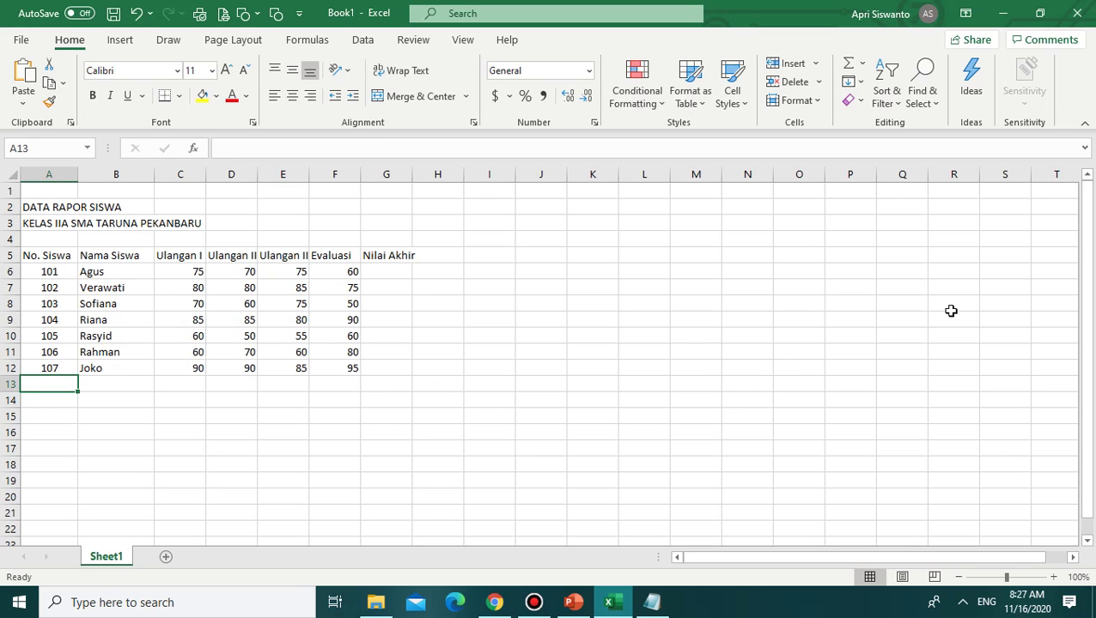
text(Jumlah Sis)
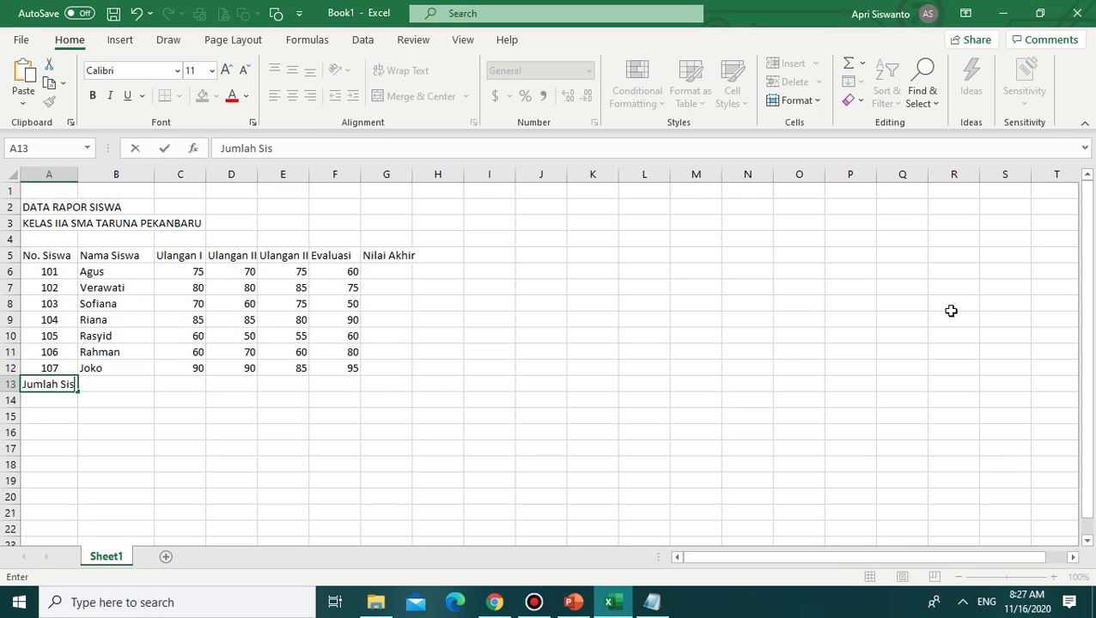
text(wa)
key(Return)
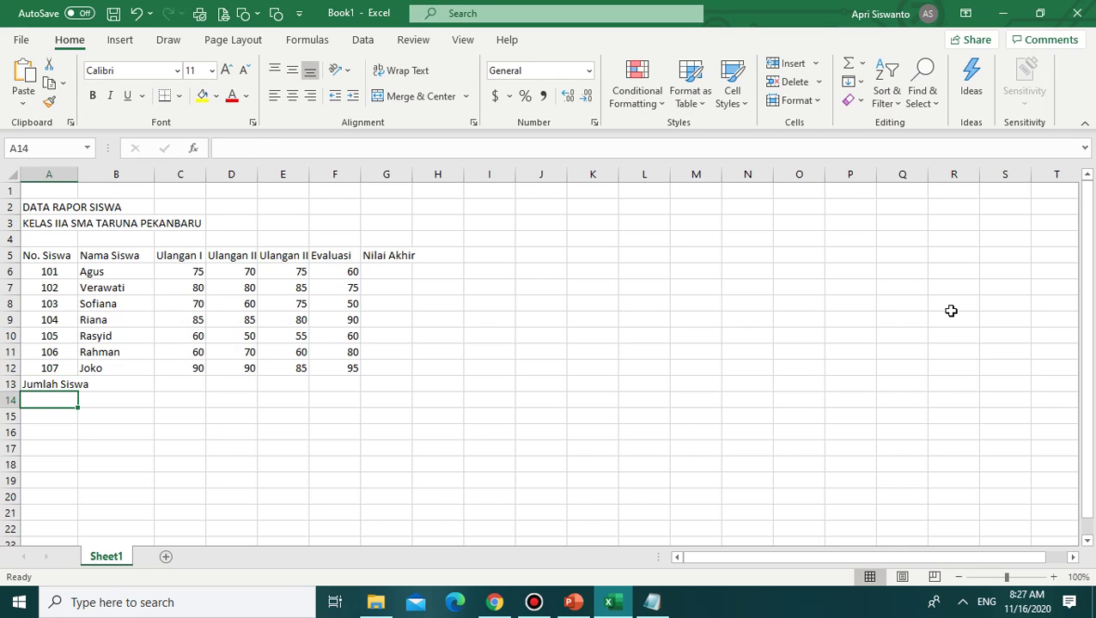
key(Up)
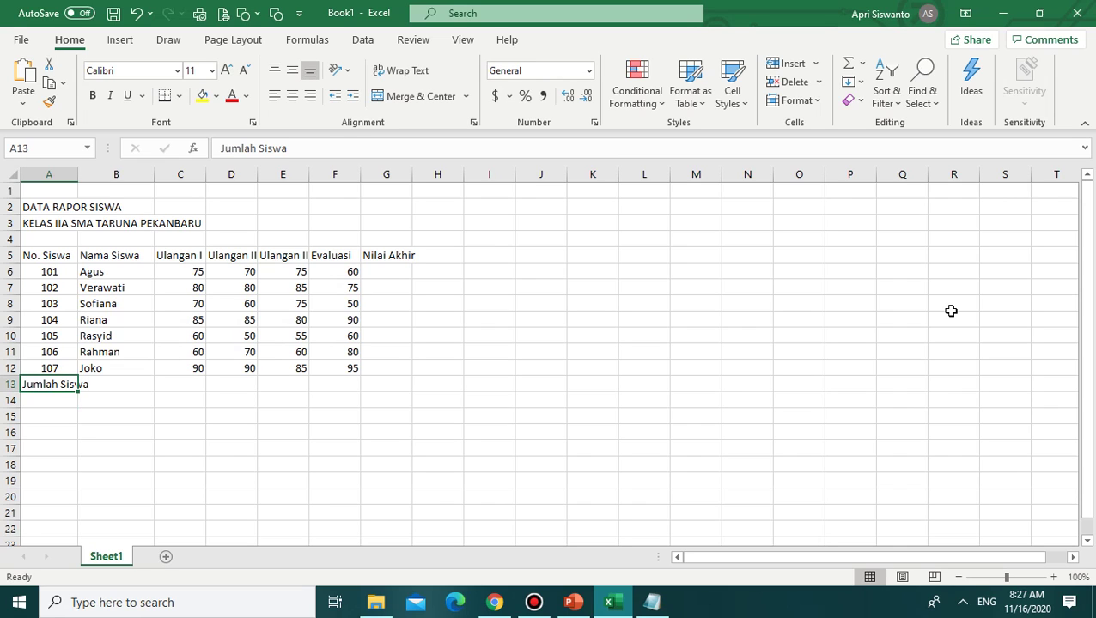
click(367, 154)
text(:)
key(Return)
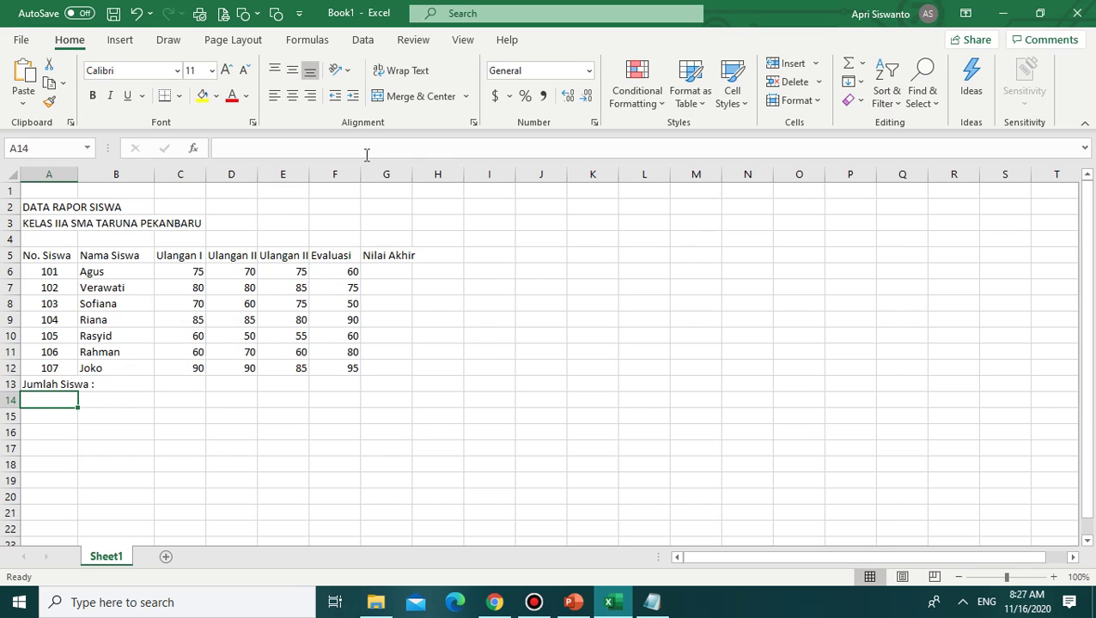
Step: Enter the labels "Nilai terbesar :" in A14 and "Nilai terkecil :" in A15
text(Nil)
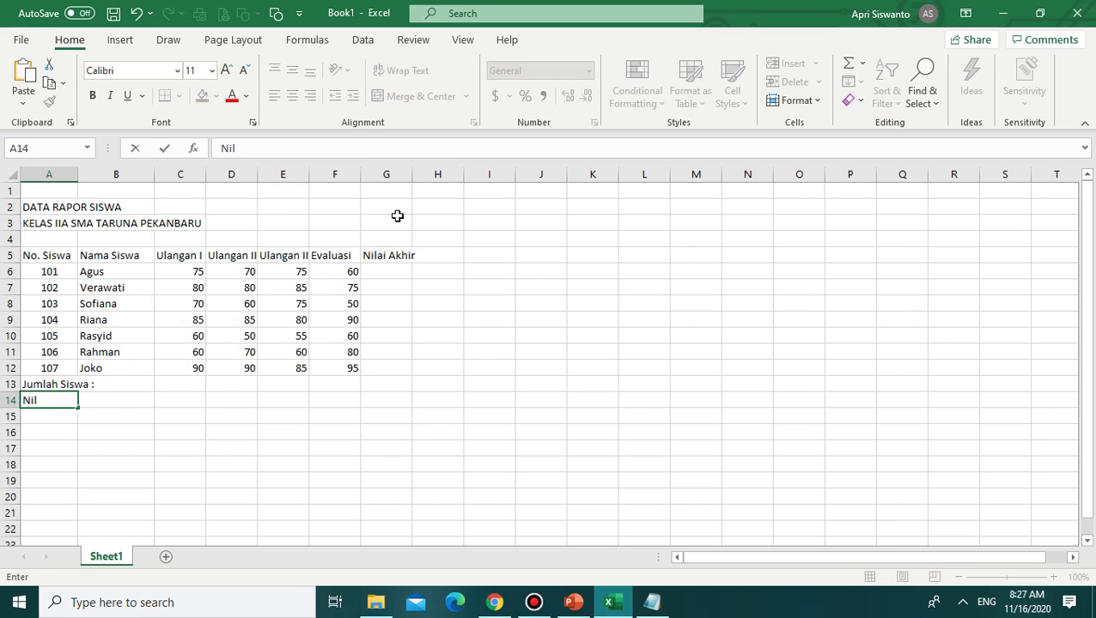
text(ai terbes)
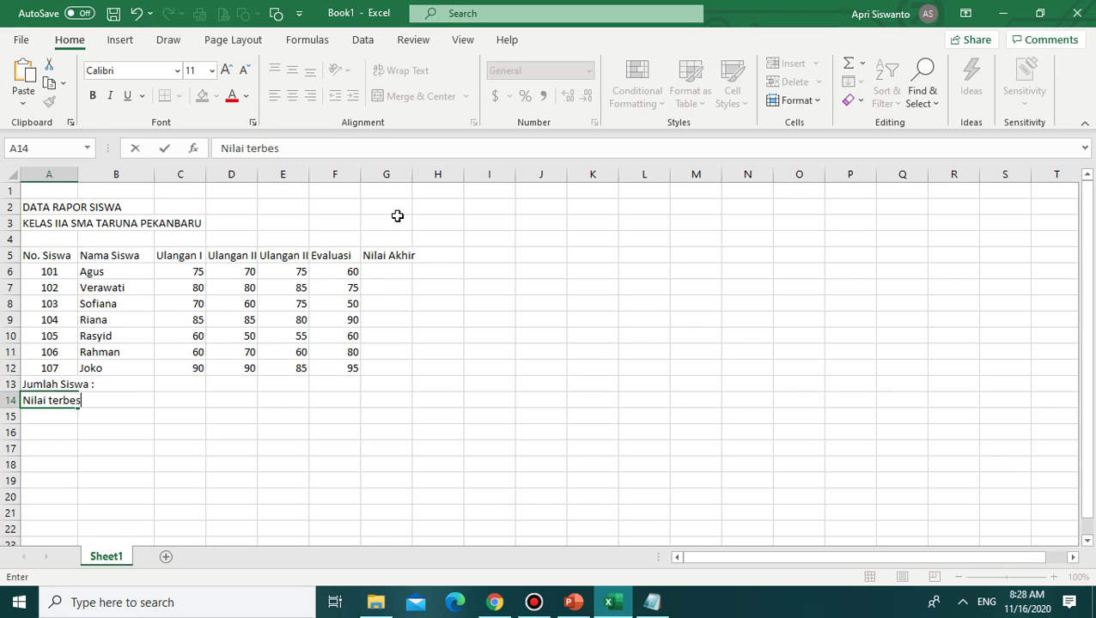
text(ar :)
key(Return)
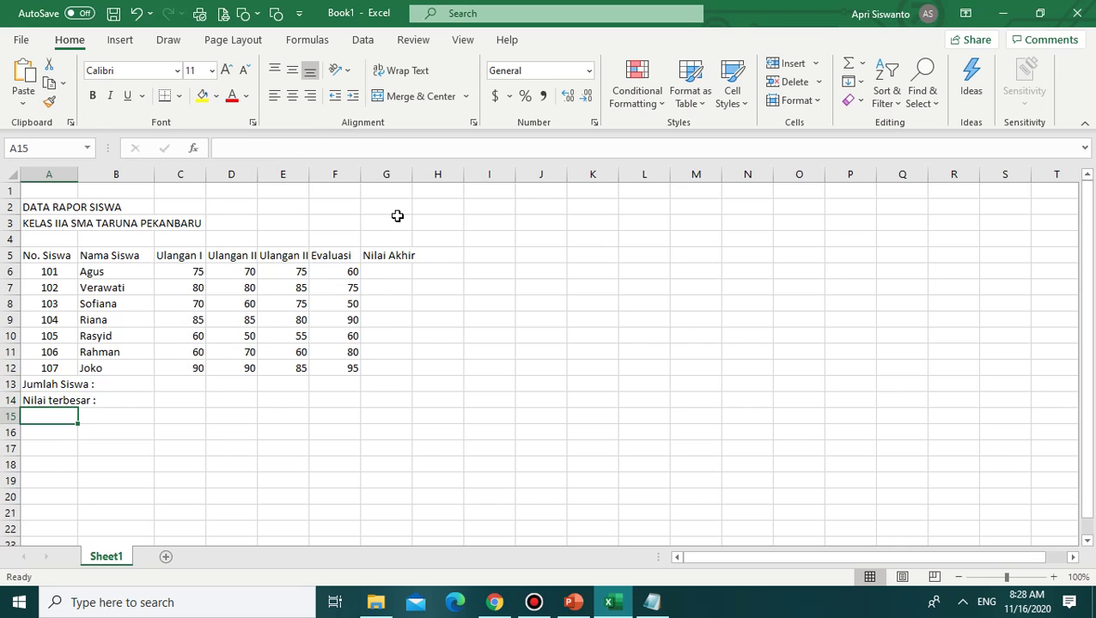
text(Niai)
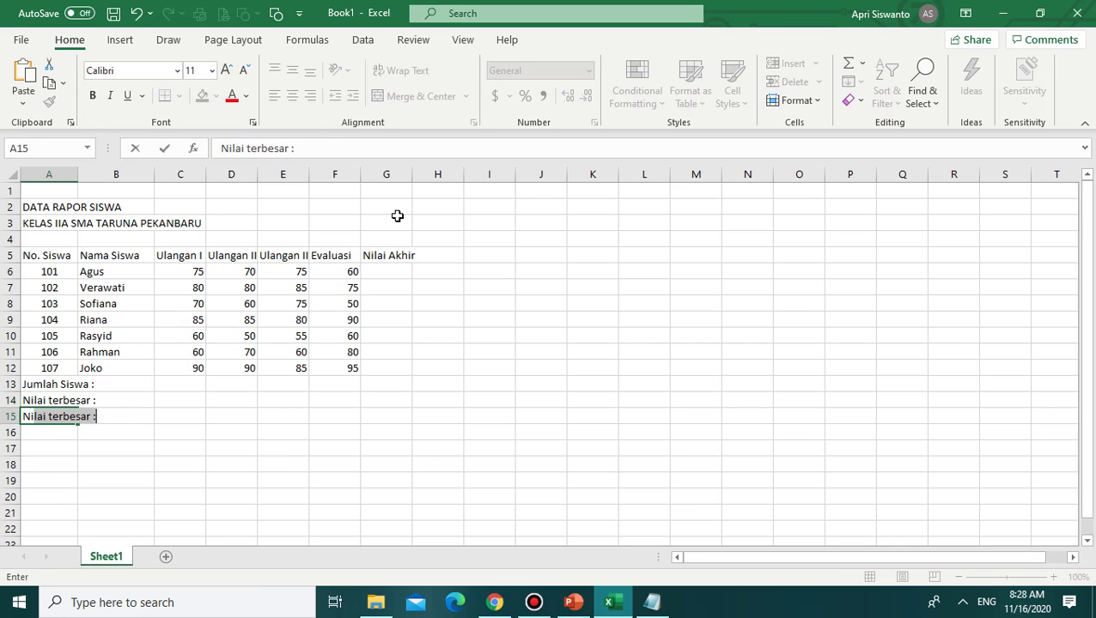
key(BackSpace)
key(BackSpace)
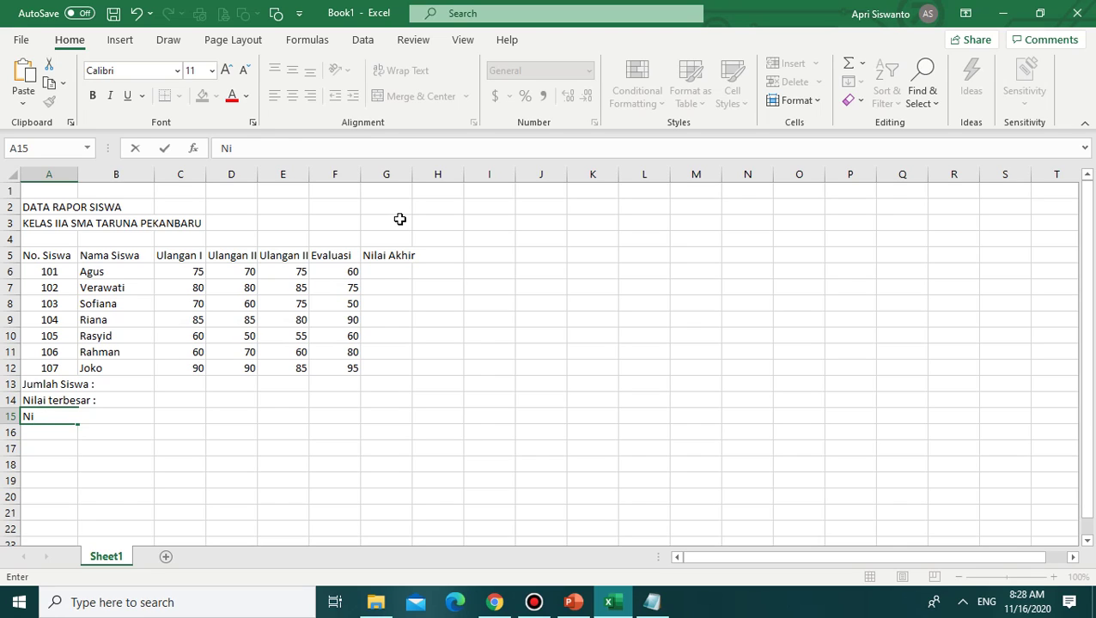
text(lai terkecil :)
key(Return)
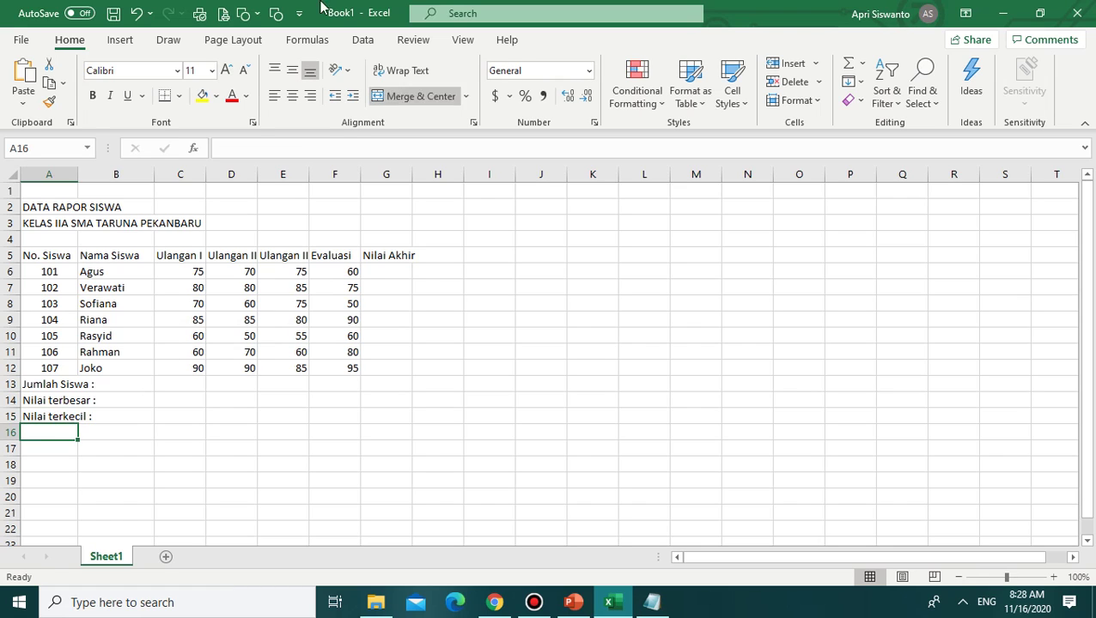
Step: Enter the label "Nilai rata2 :" in cell A16, directly below "Nilai terkecil :"
text(Bi==)
key(BackSpace)
key(BackSpace)
key(BackSpace)
key(BackSpace)
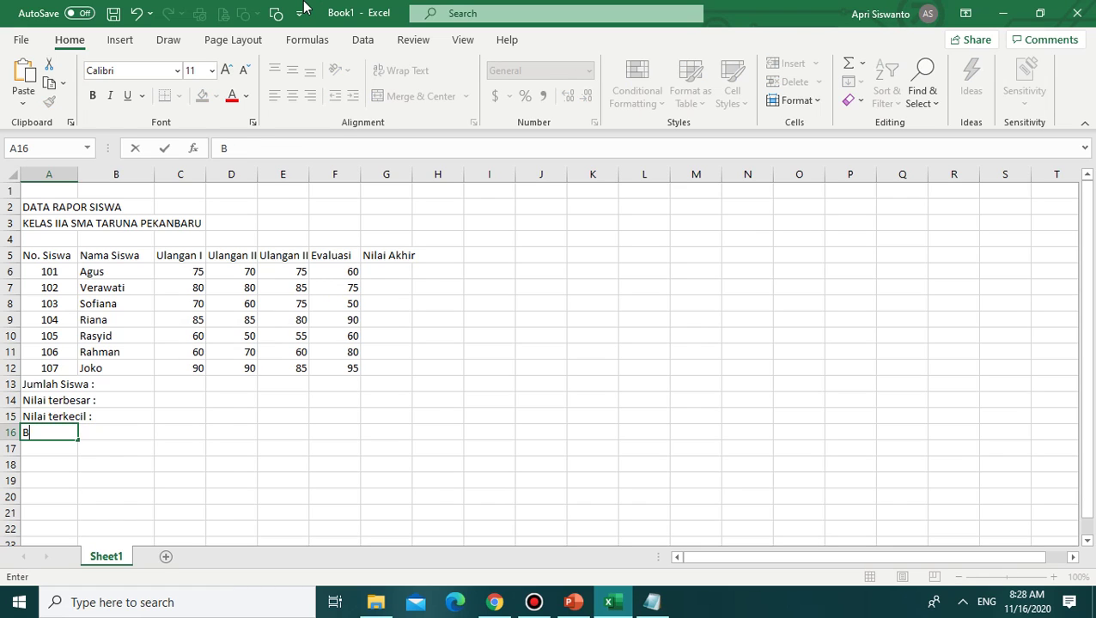
text(Nilai rata)
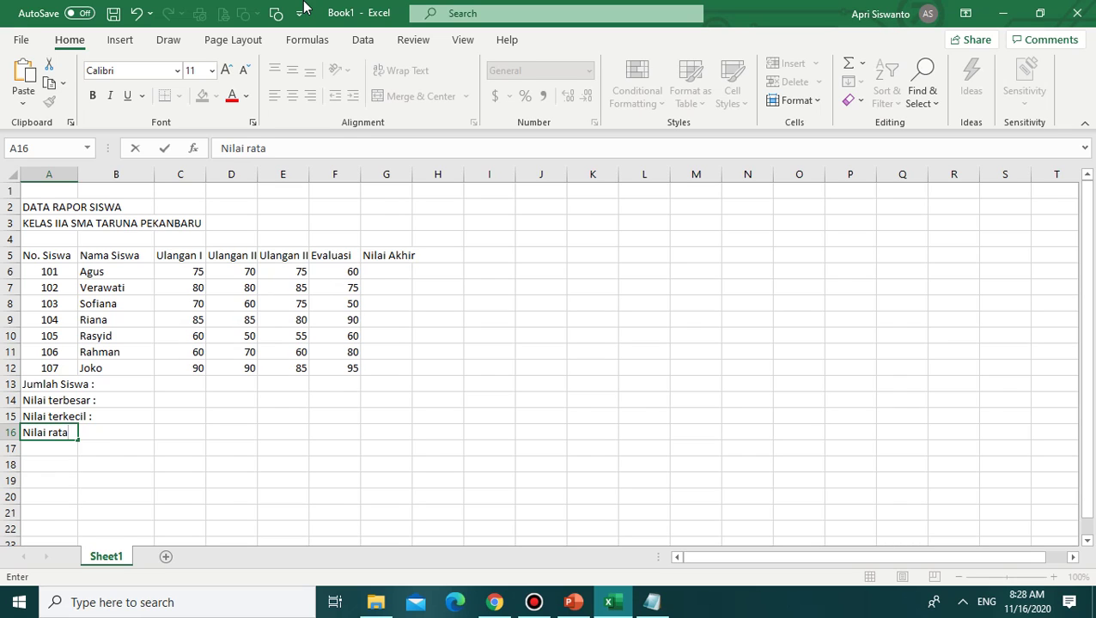
text(2 :)
key(Return)
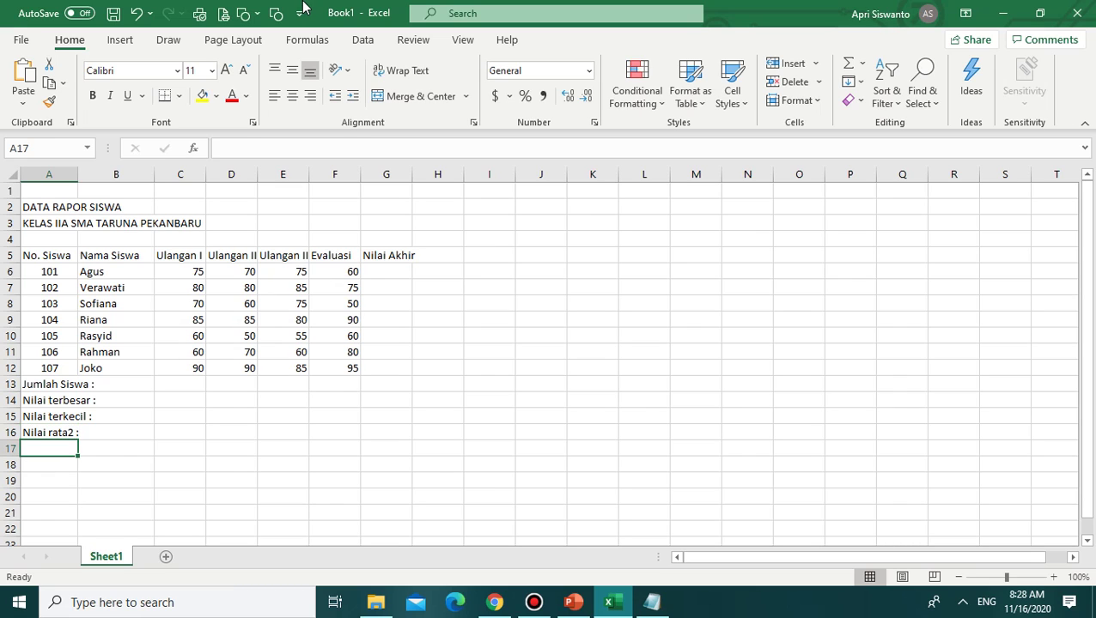
click(336, 430)
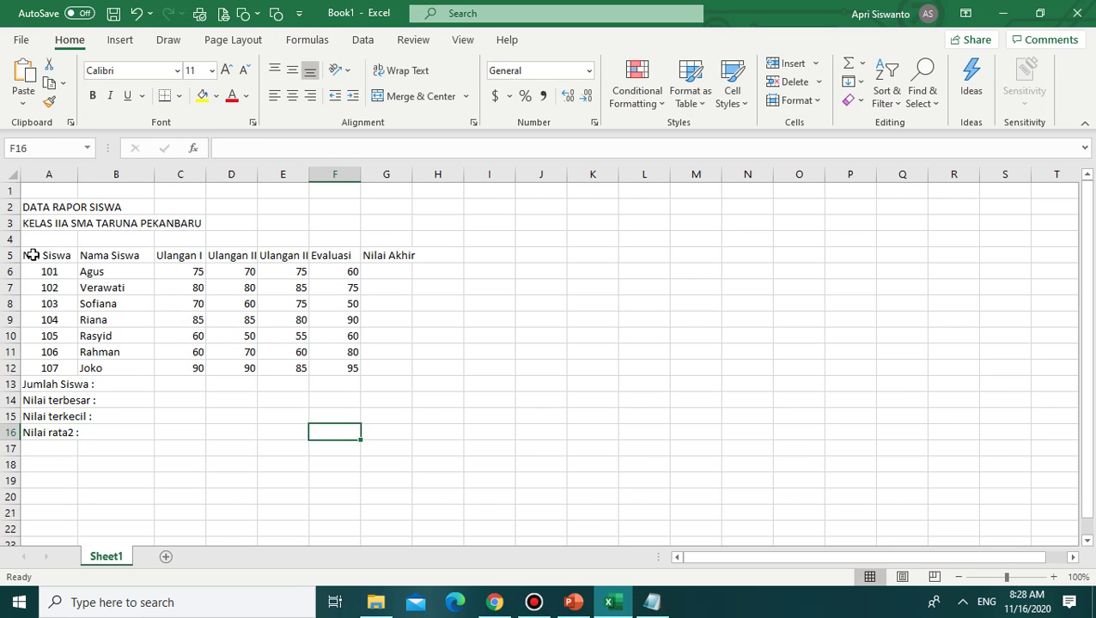
click(519, 389)
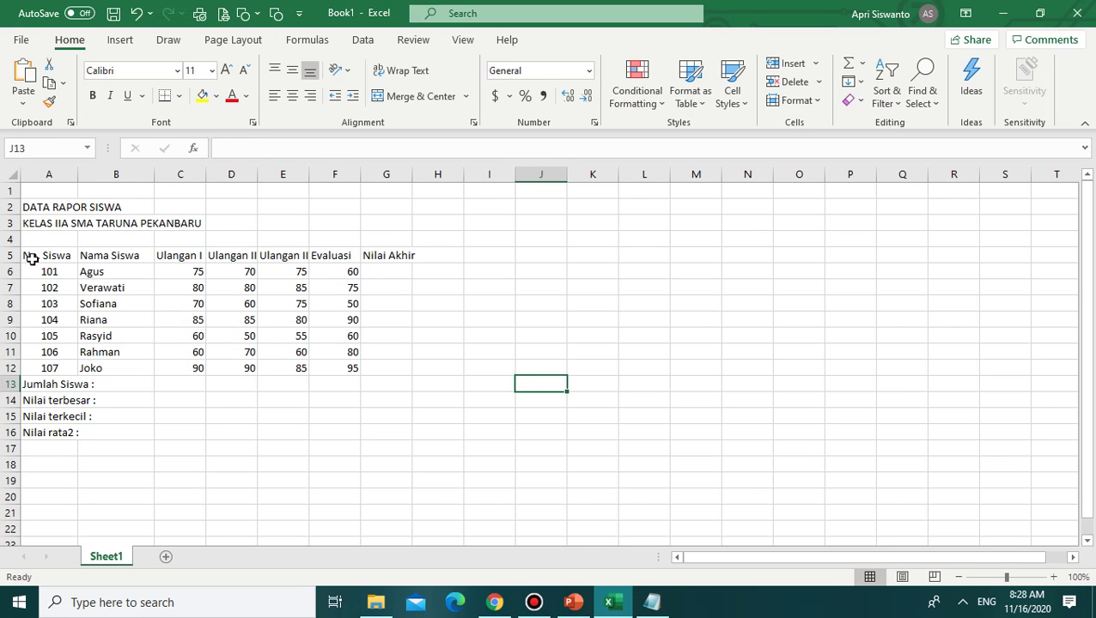
drag(31, 254, 395, 429)
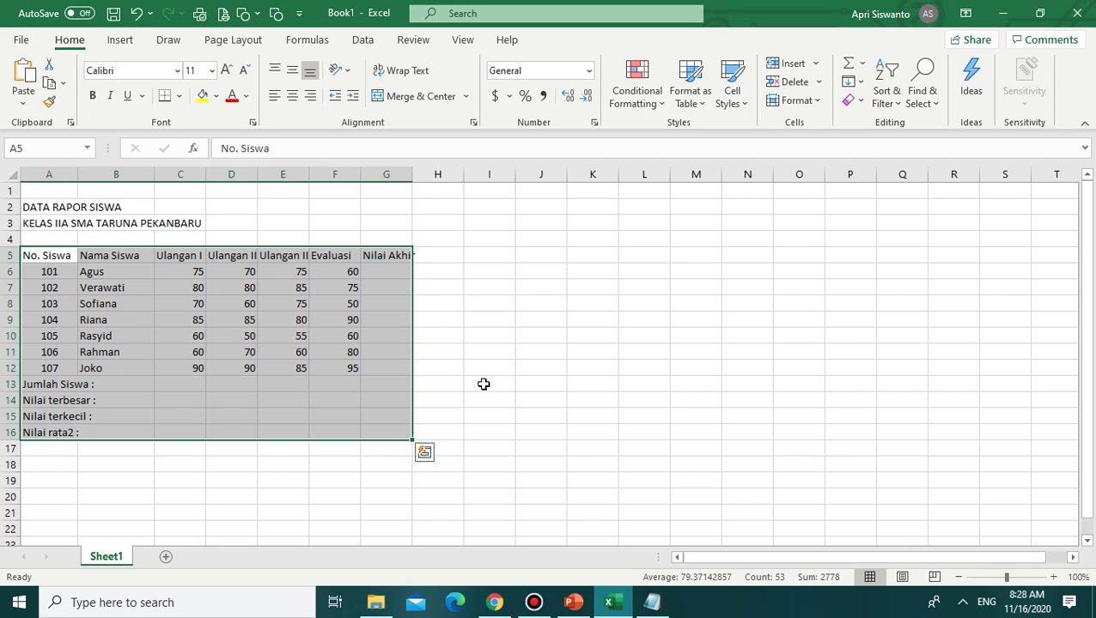
click(125, 43)
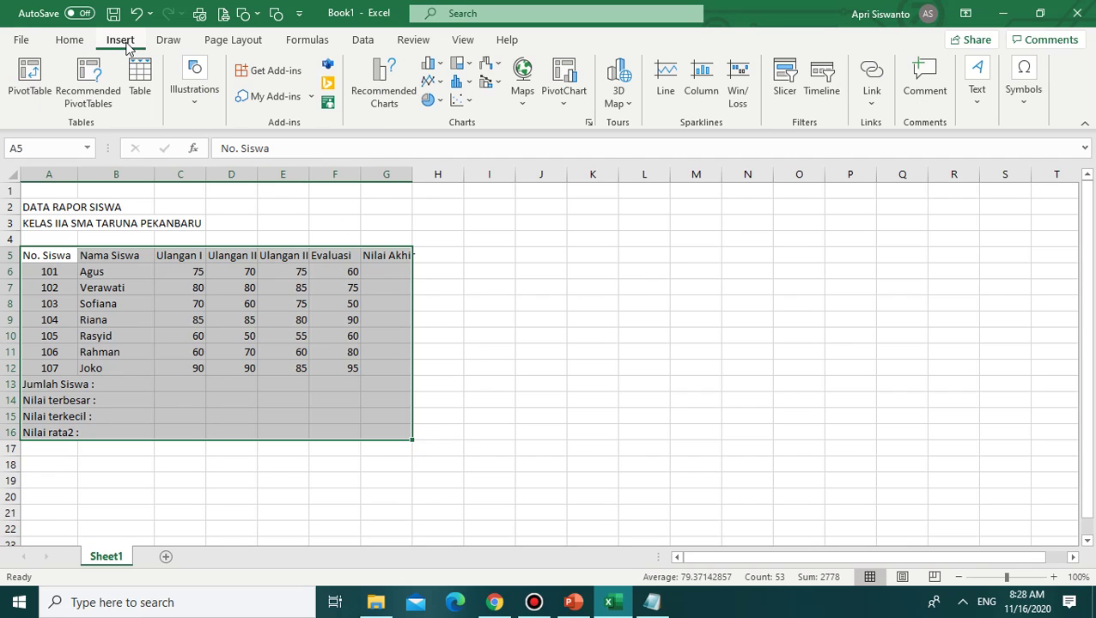
click(73, 45)
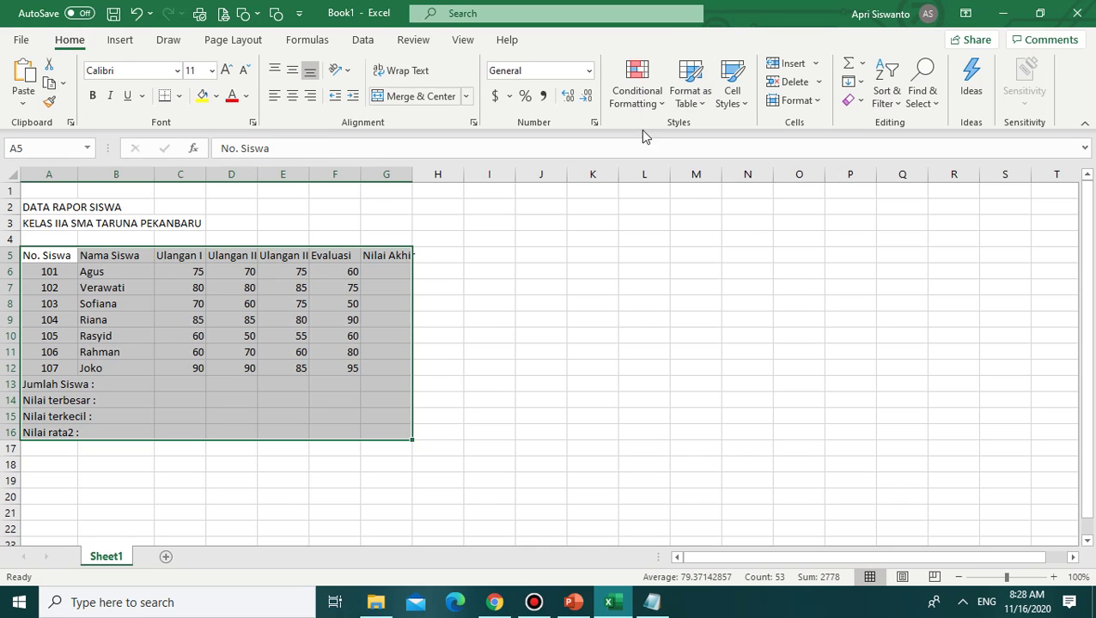
click(691, 89)
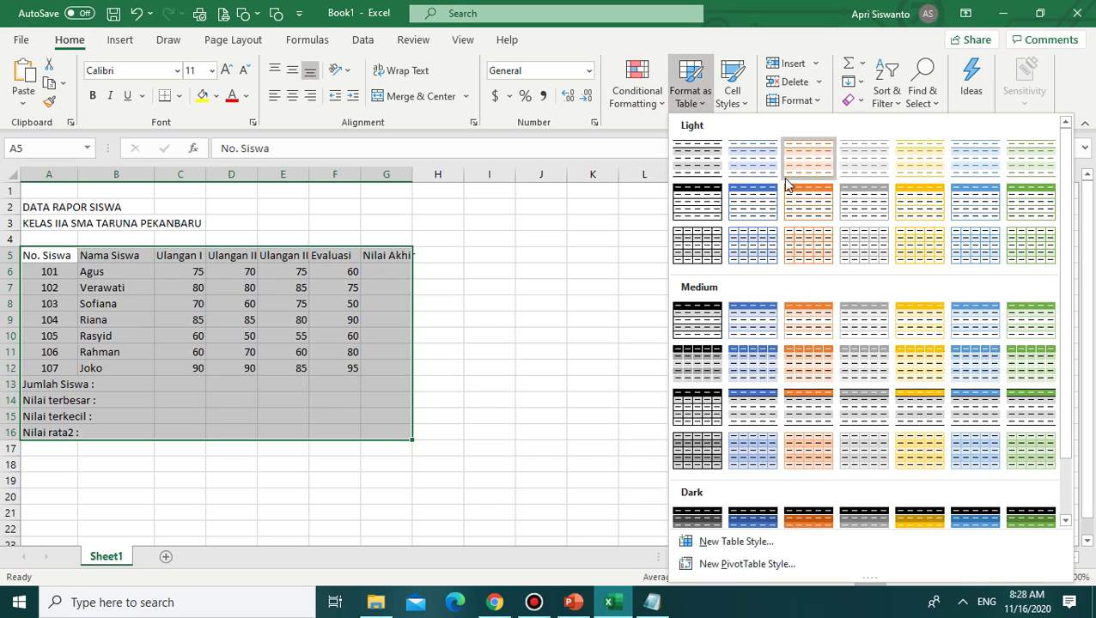
scroll(824, 387, down, 2)
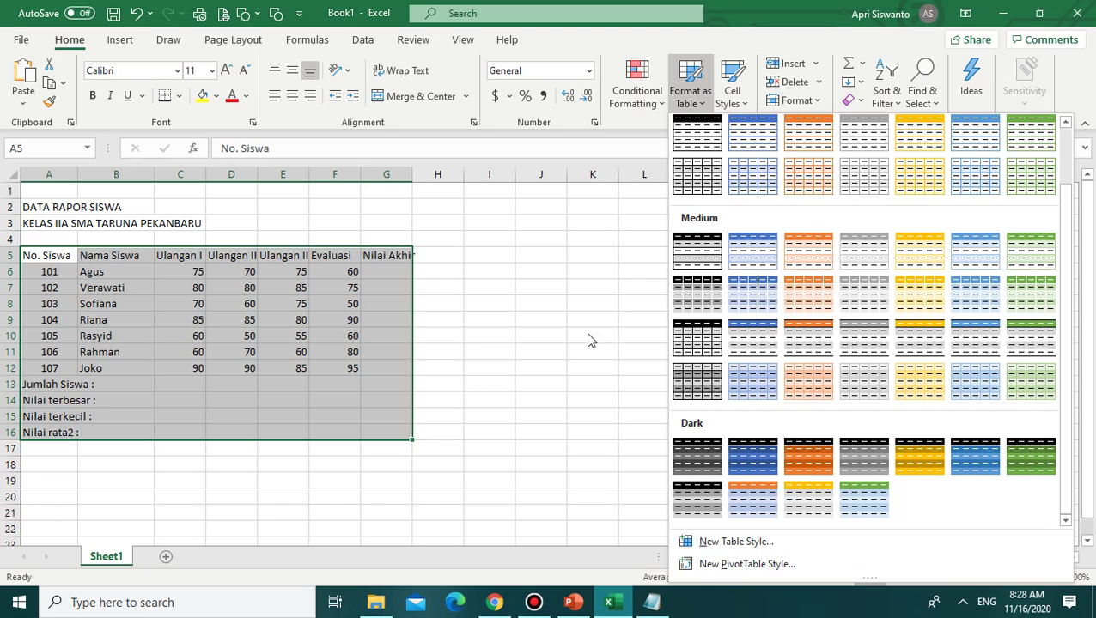
click(697, 148)
click(496, 362)
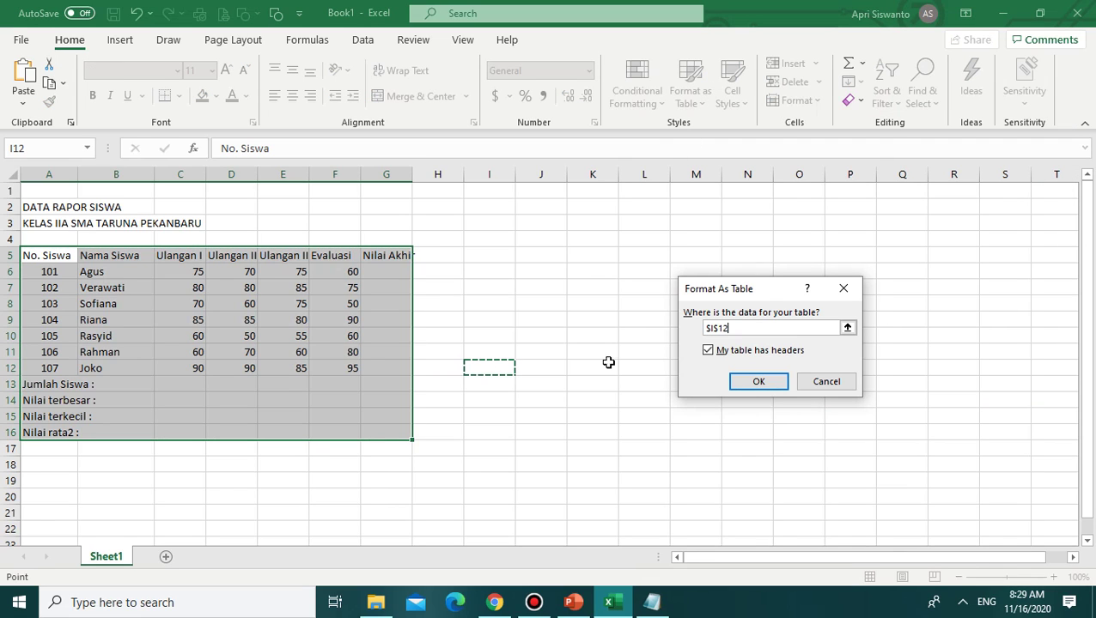
click(826, 383)
click(636, 383)
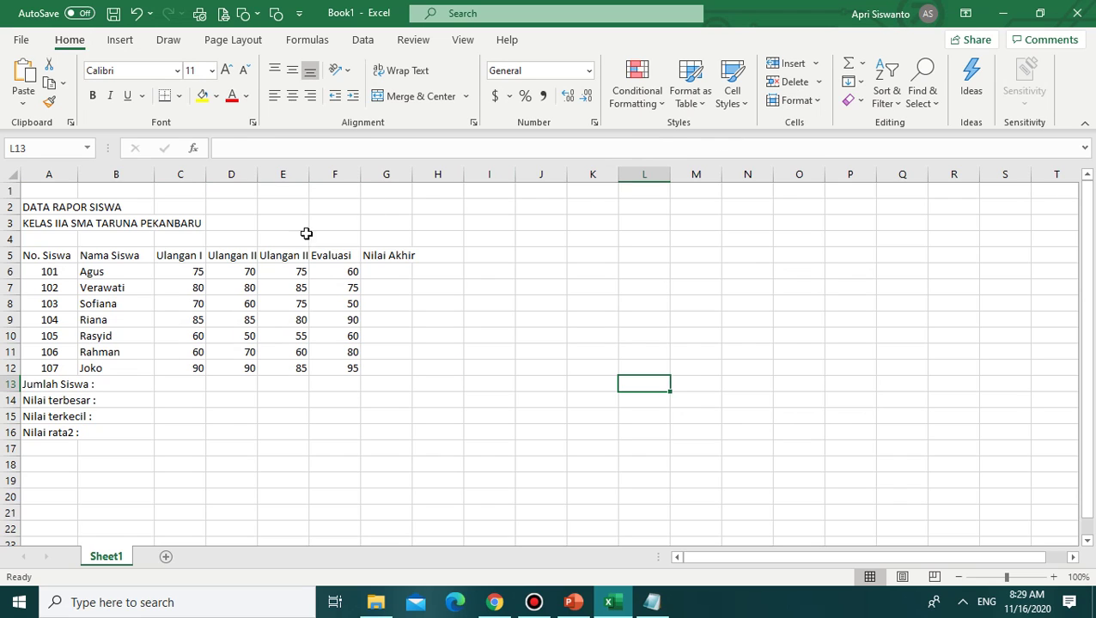
Step: Select the range A5:H16, from the header row down to the "Nilai rata2 :" row
click(249, 283)
drag(39, 255, 414, 442)
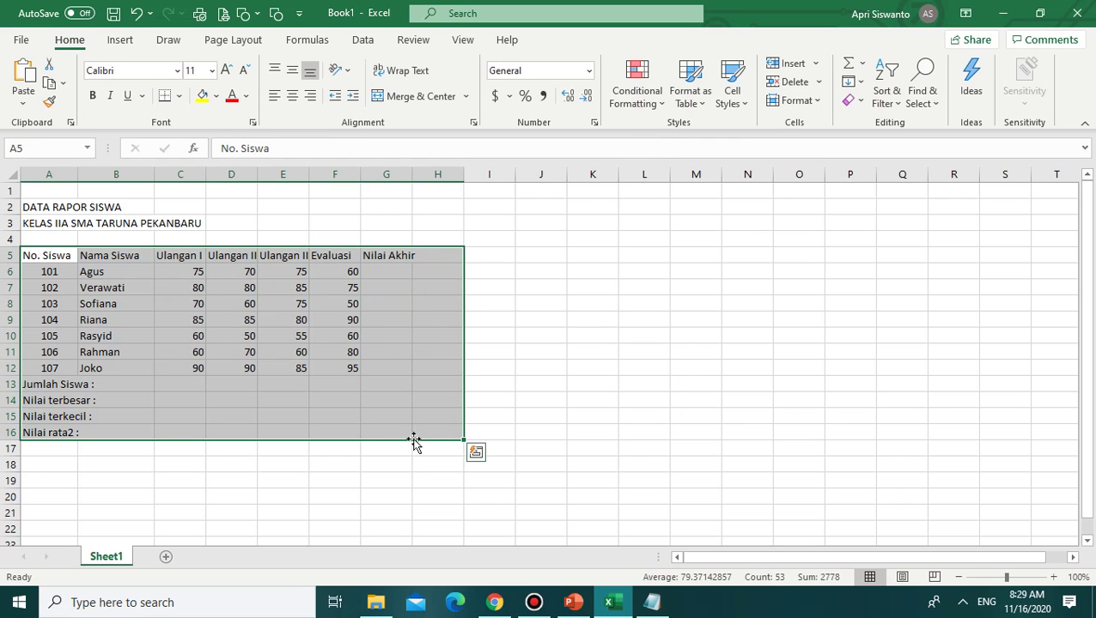
click(178, 95)
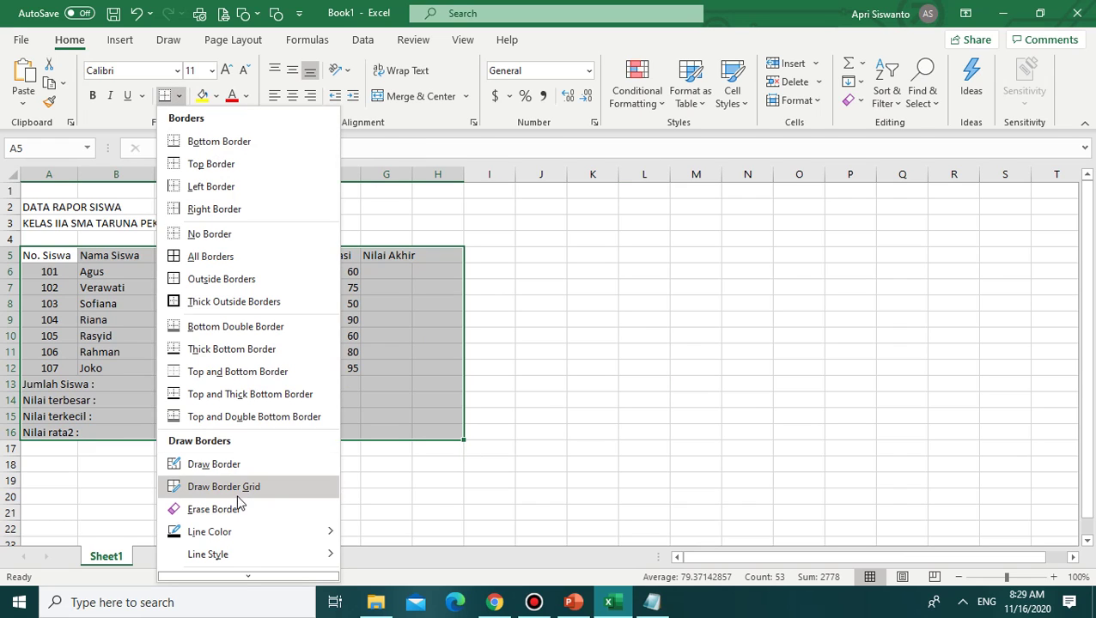
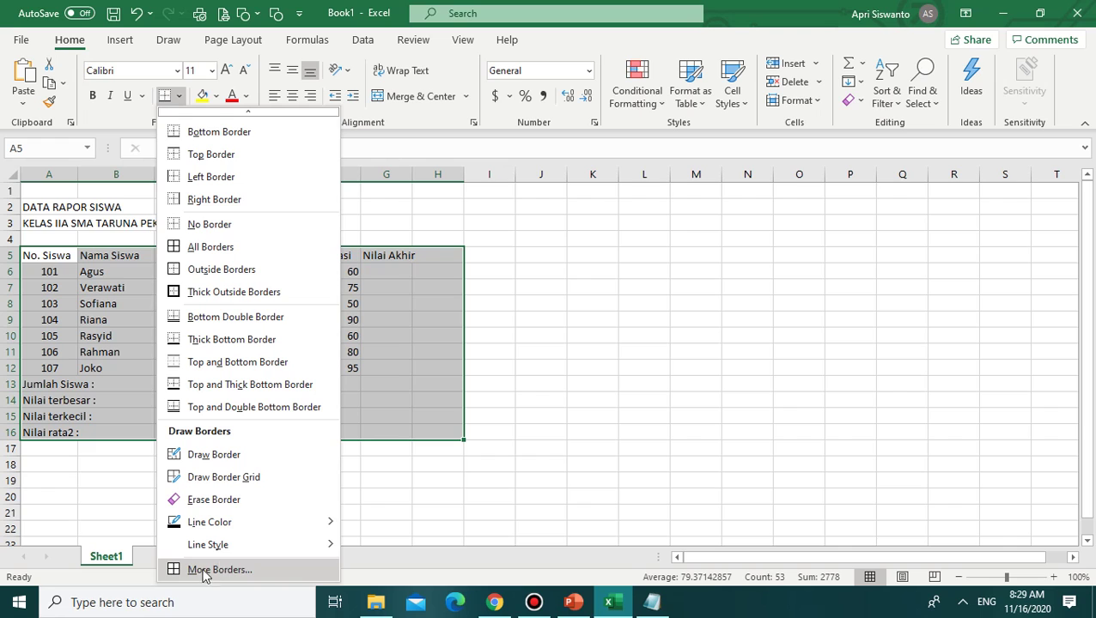
click(533, 602)
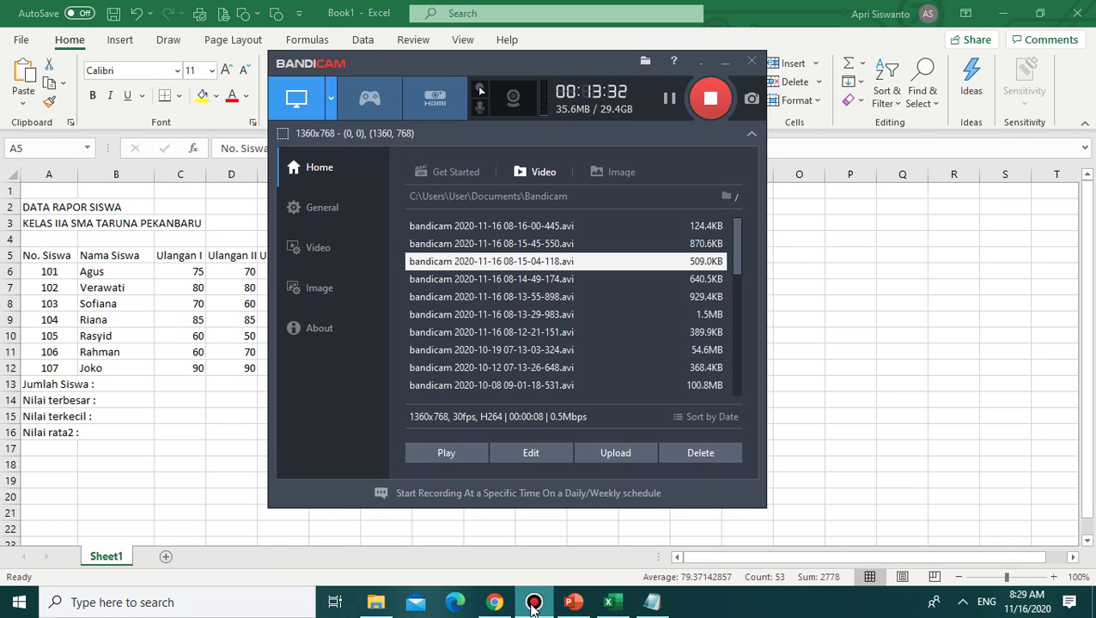
click(533, 603)
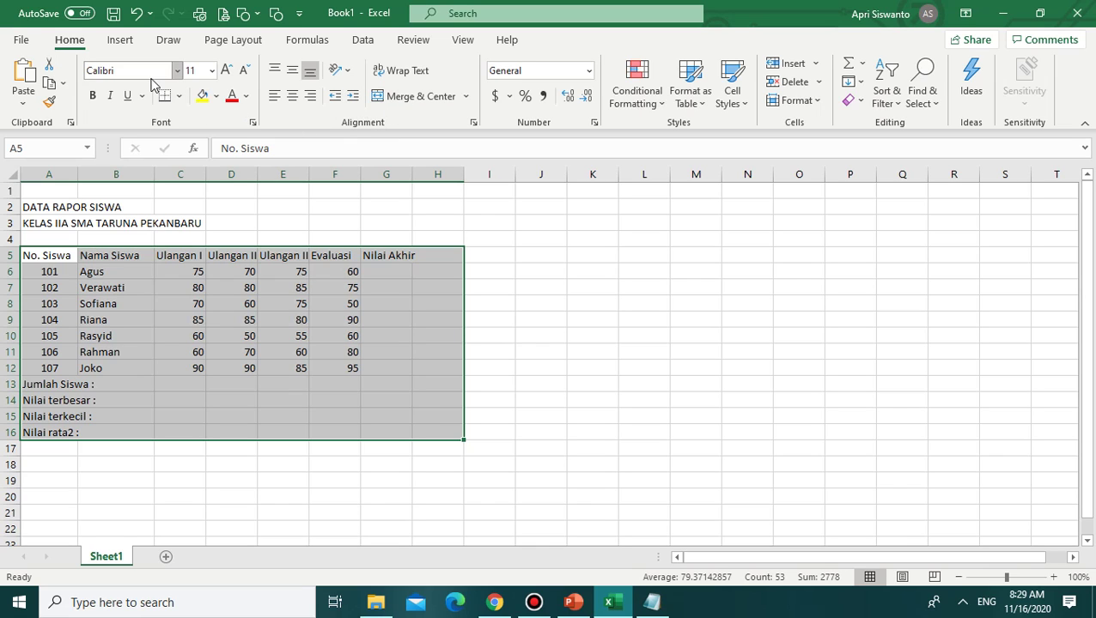
click(180, 96)
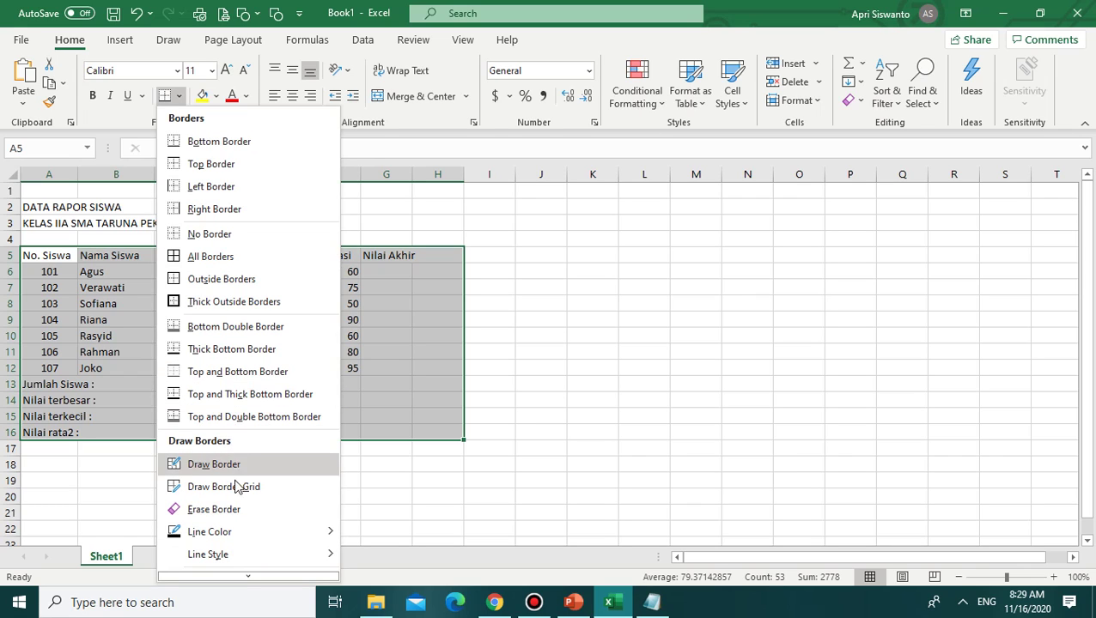
mouse_move(221, 560)
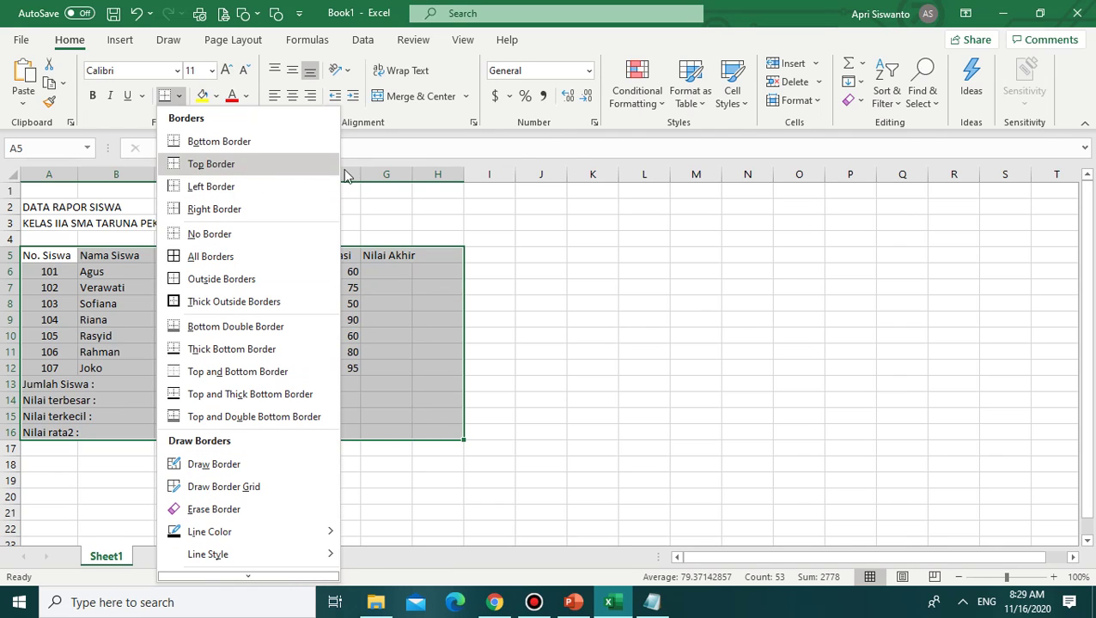
Step: Apply thin solid outline borders and inside horizontal and vertical borders to the selected table range through Format Cells
click(797, 100)
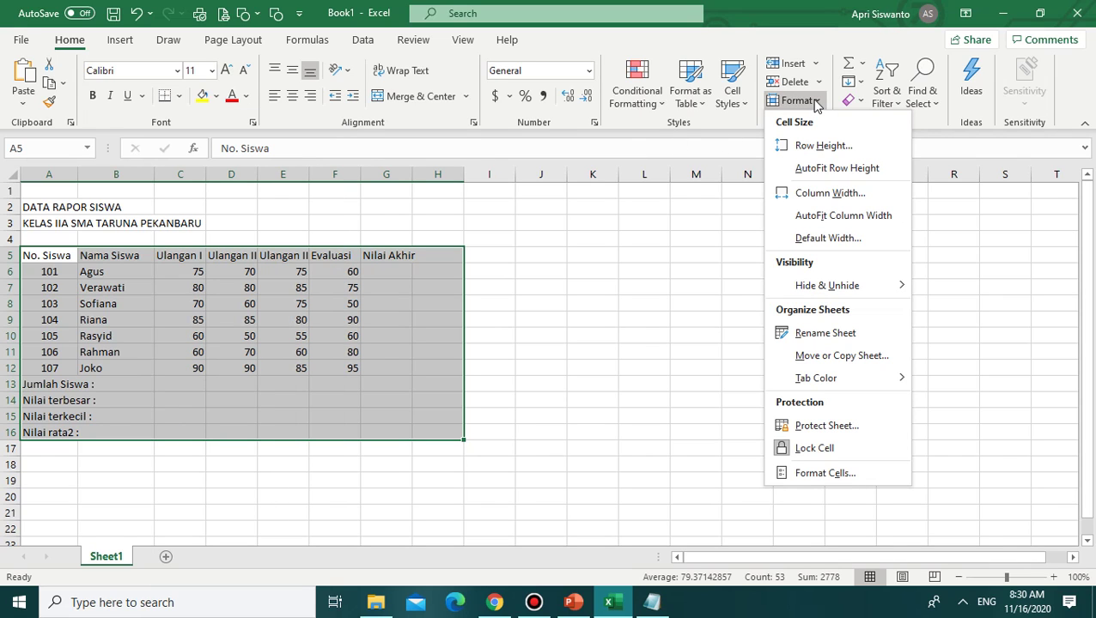
click(807, 471)
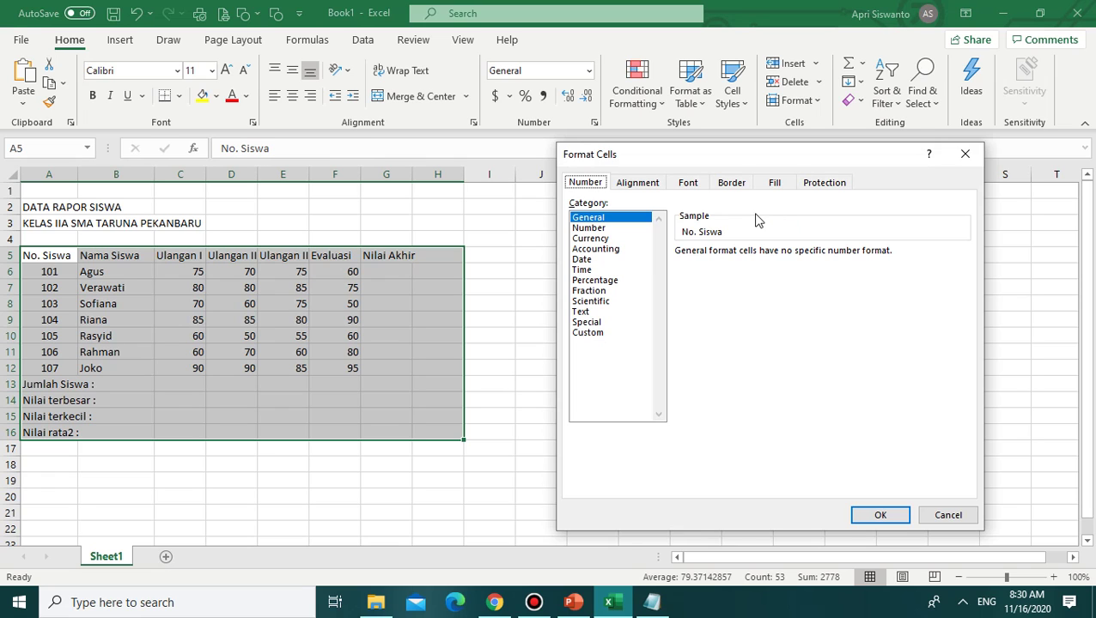
click(733, 183)
drag(759, 152, 748, 85)
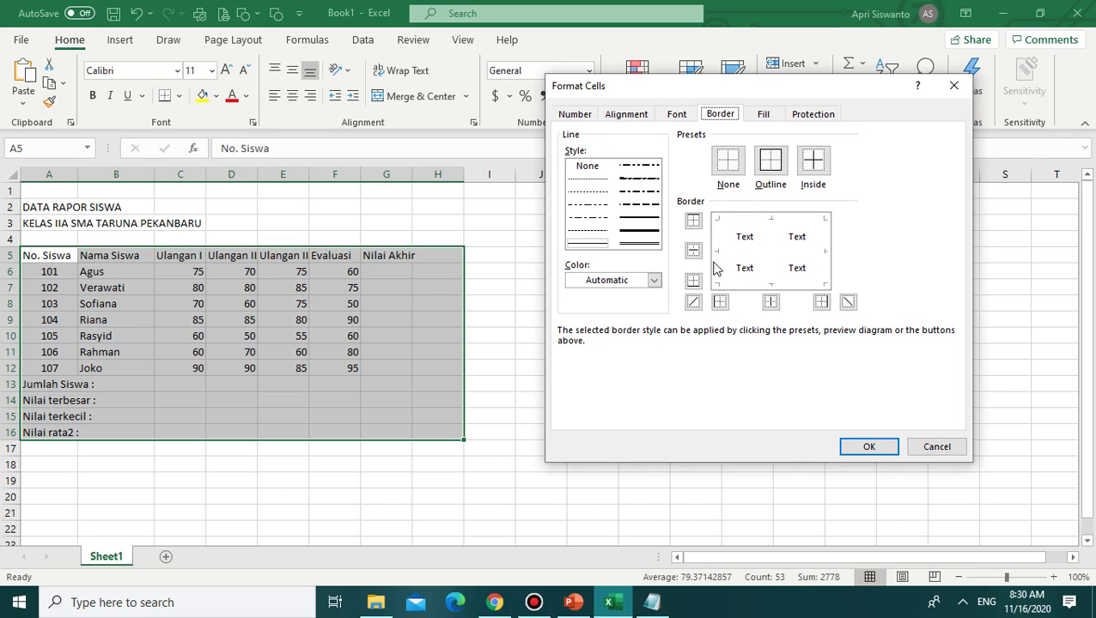
click(734, 230)
click(827, 256)
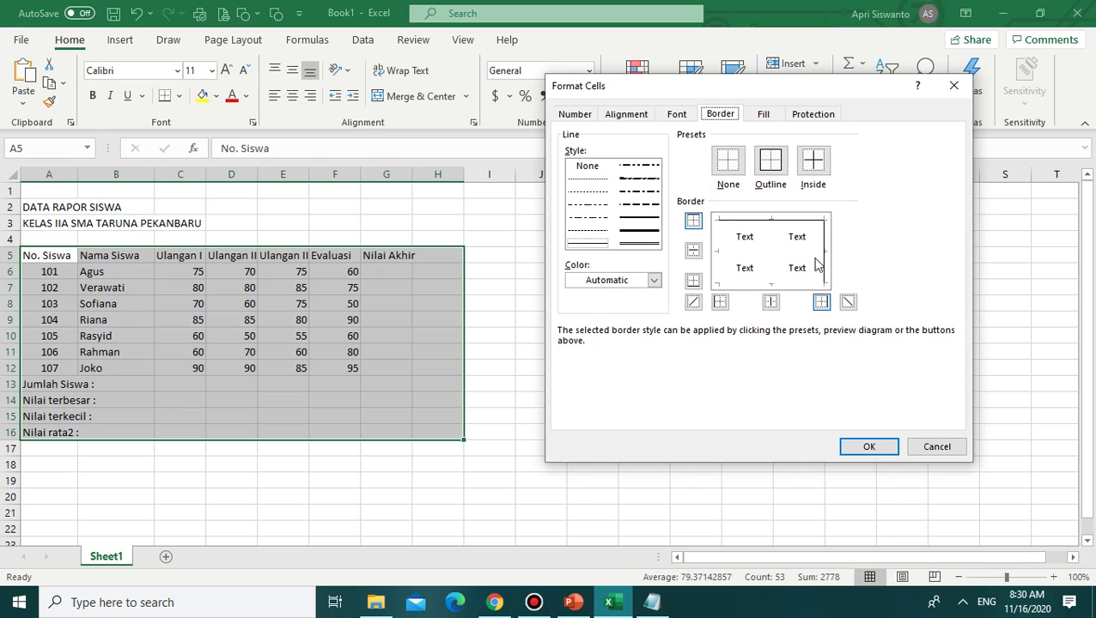
click(767, 283)
click(729, 261)
click(780, 252)
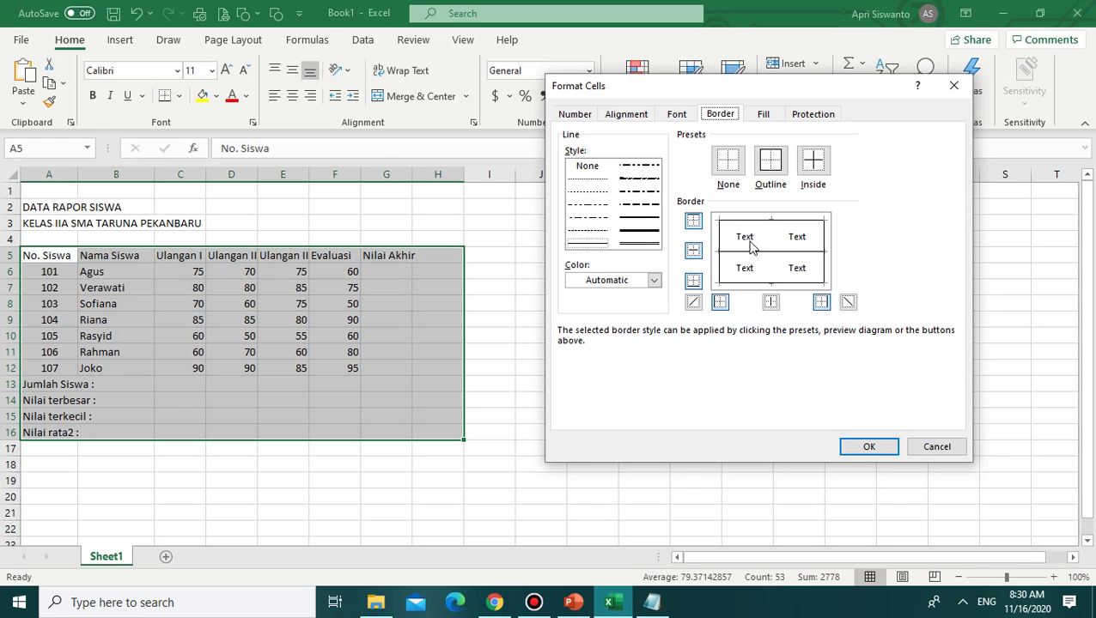
click(770, 229)
click(772, 227)
click(865, 448)
click(678, 414)
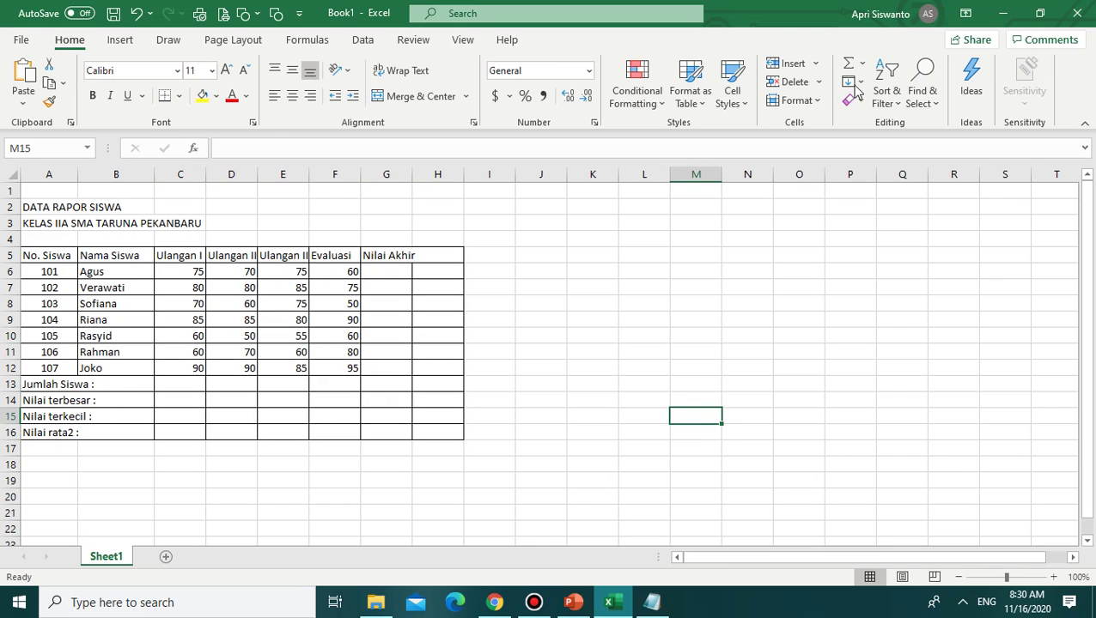
click(663, 317)
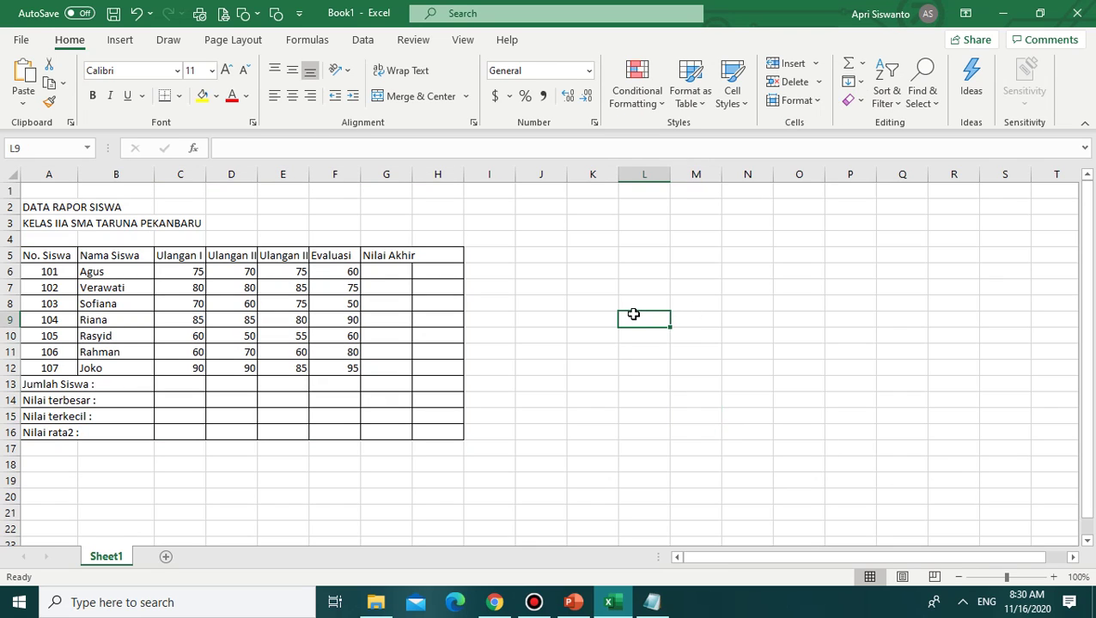
Step: Remove the top, inside horizontal, bottom and right borders from the empty cells H5:H16, keeping the left border
click(456, 268)
click(451, 256)
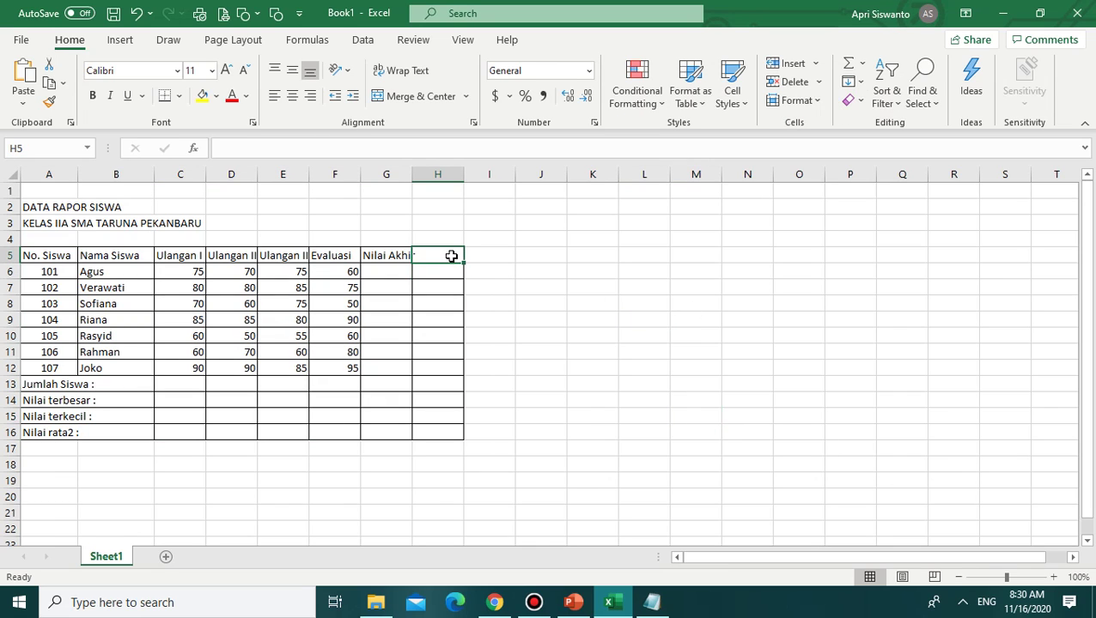
click(533, 395)
drag(438, 257, 455, 433)
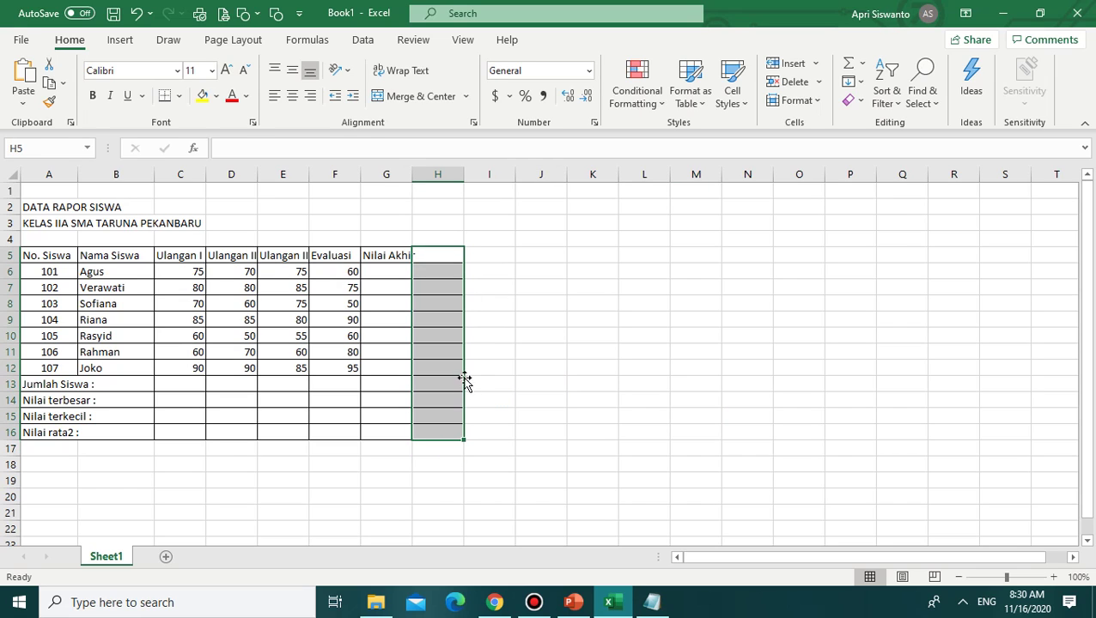
click(804, 103)
click(824, 473)
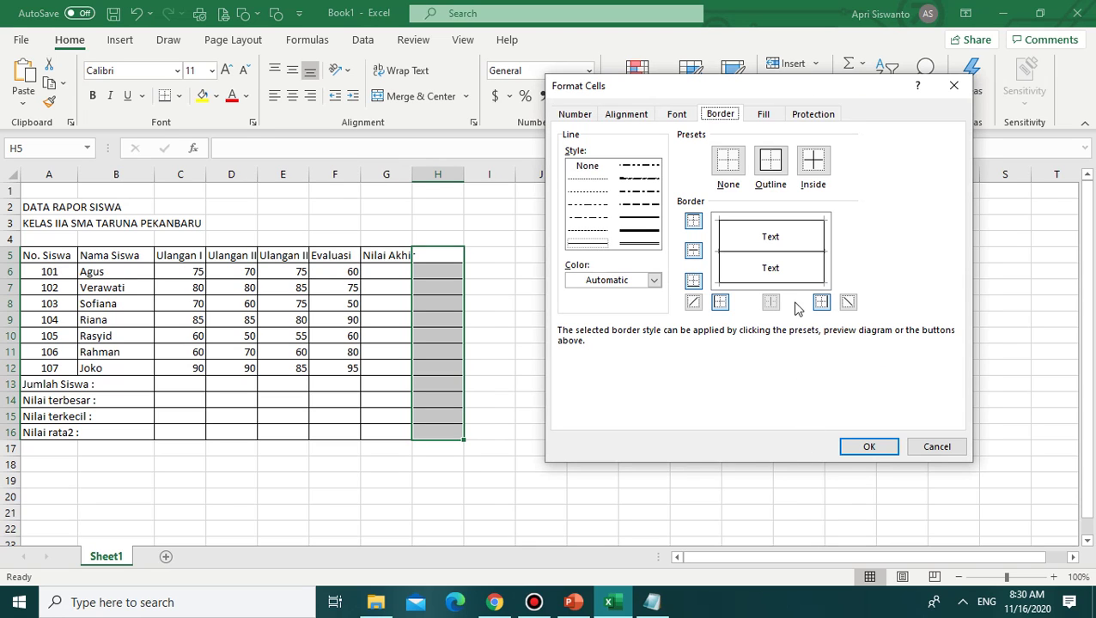
click(777, 225)
click(773, 250)
click(767, 284)
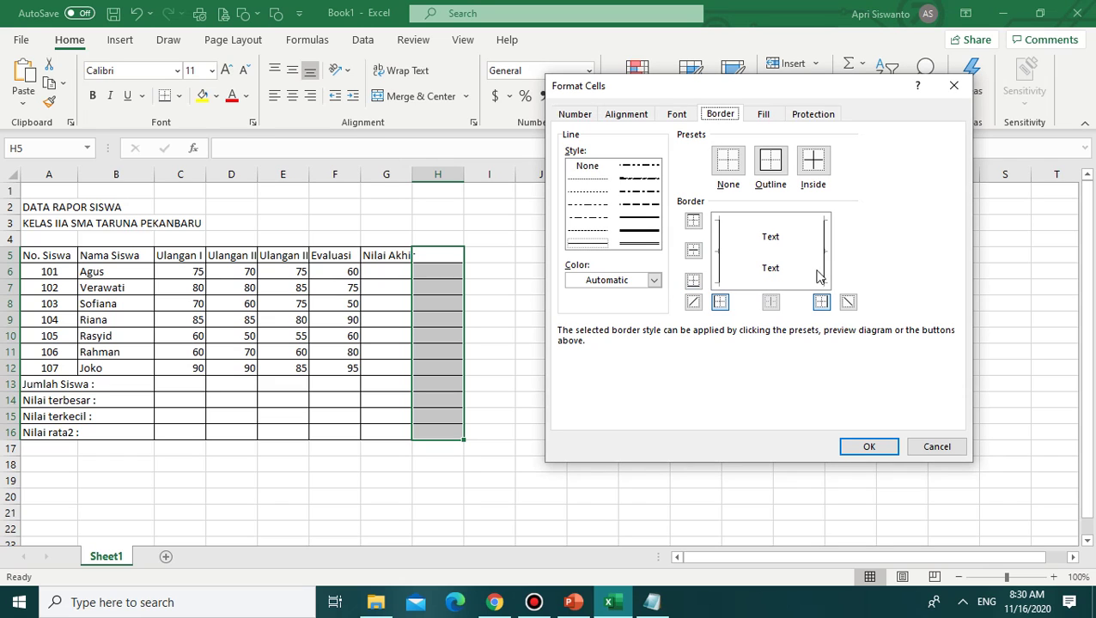
click(826, 276)
click(855, 447)
click(782, 419)
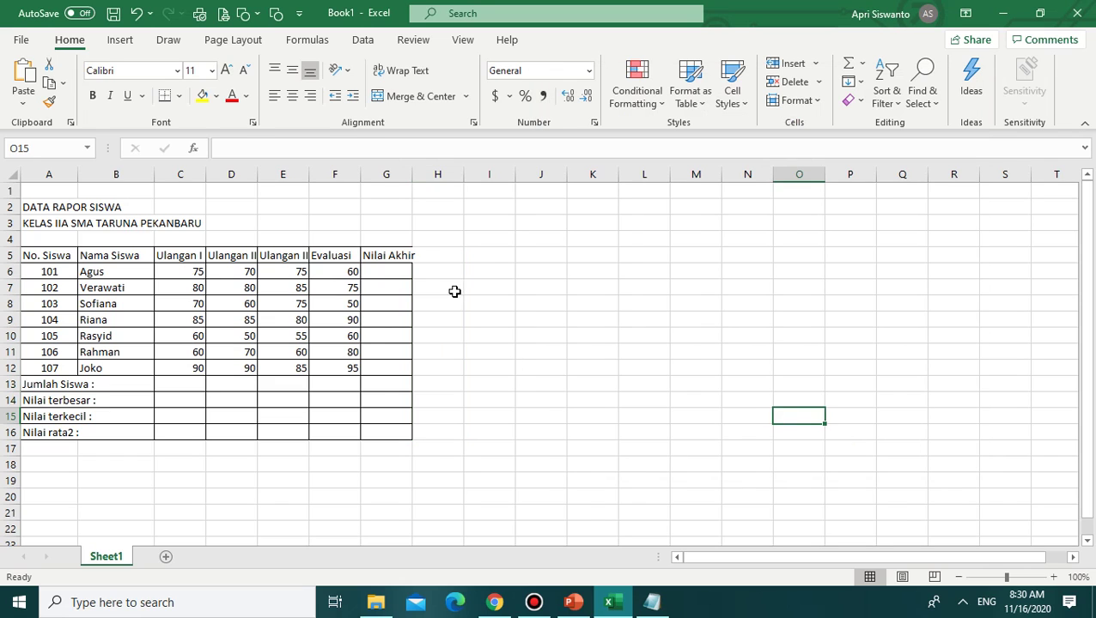
Step: Widen column G slightly so that the heading "Nilai Akhir" fits inside its cell
click(442, 274)
click(510, 289)
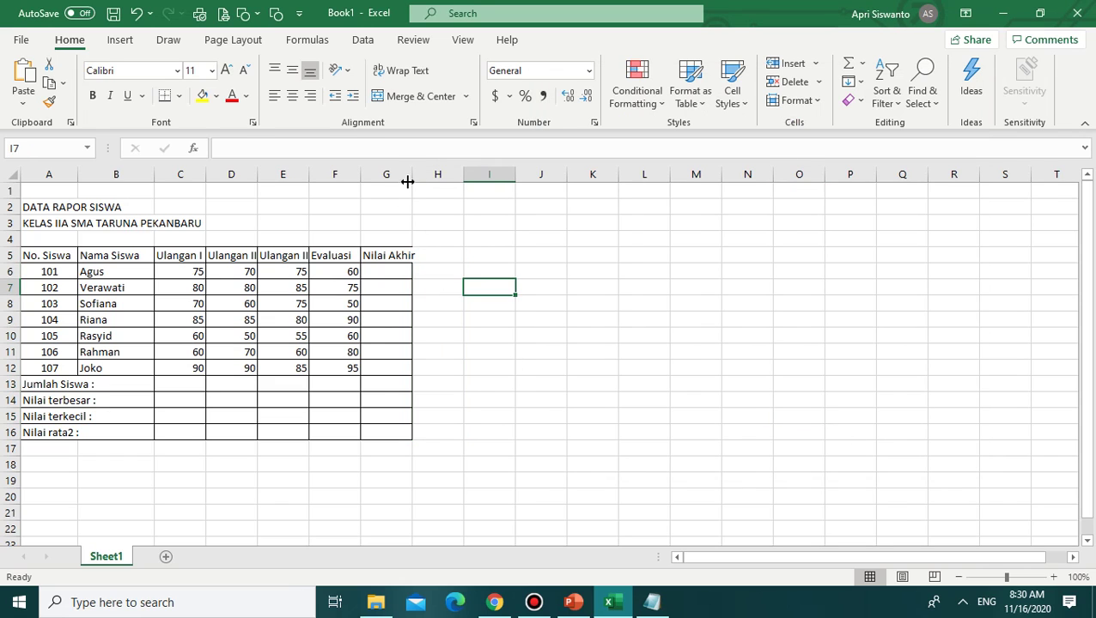
drag(407, 181, 418, 182)
click(486, 274)
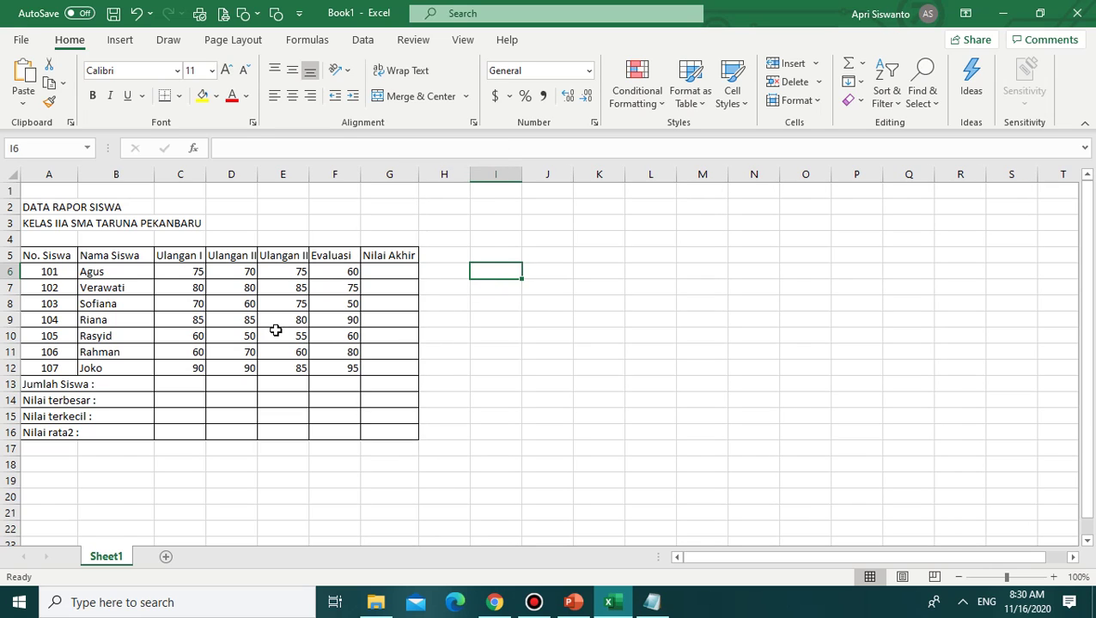
Step: Narrow column A so that it is only slightly wider than the word "Siswa" in its heading
click(50, 257)
click(592, 303)
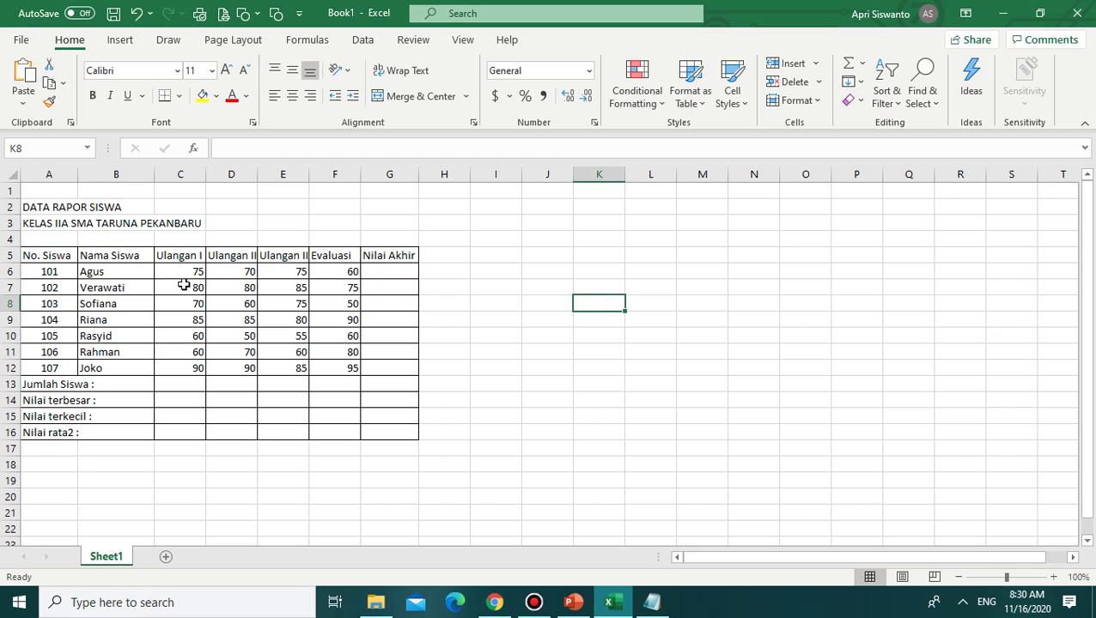
click(45, 257)
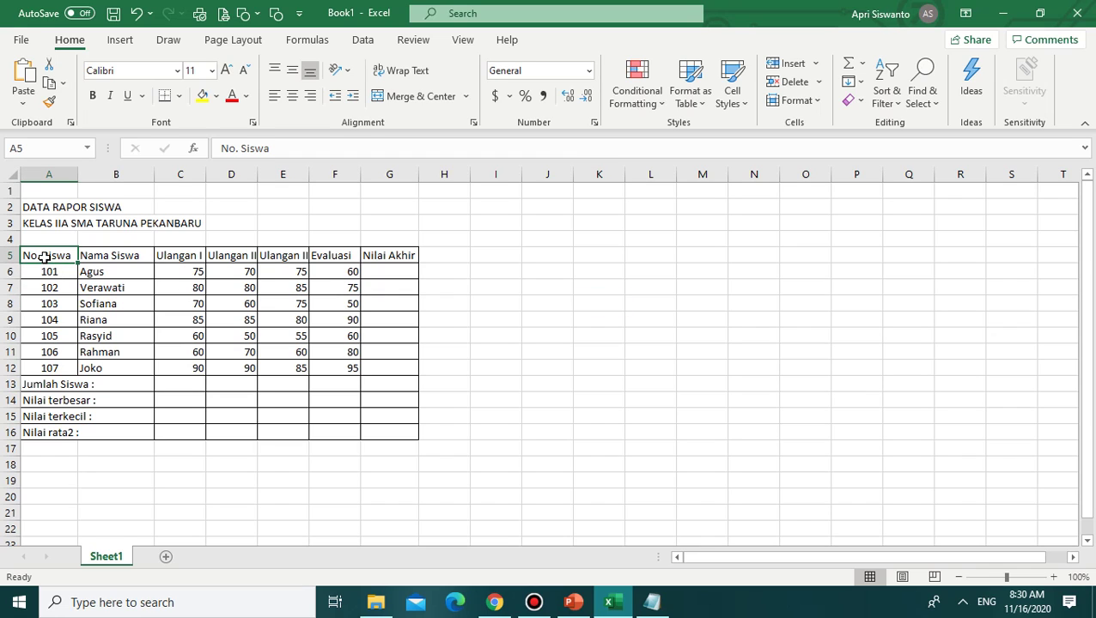
click(402, 75)
click(385, 71)
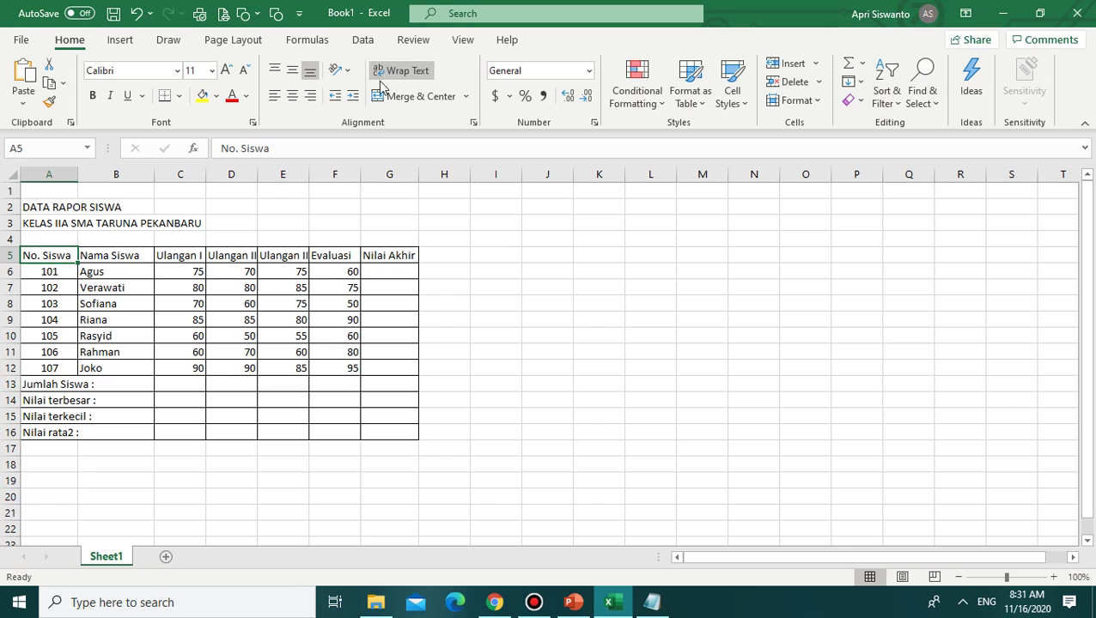
mouse_move(78, 176)
mouse_down()
mouse_move(52, 172)
mouse_move(67, 180)
mouse_up()
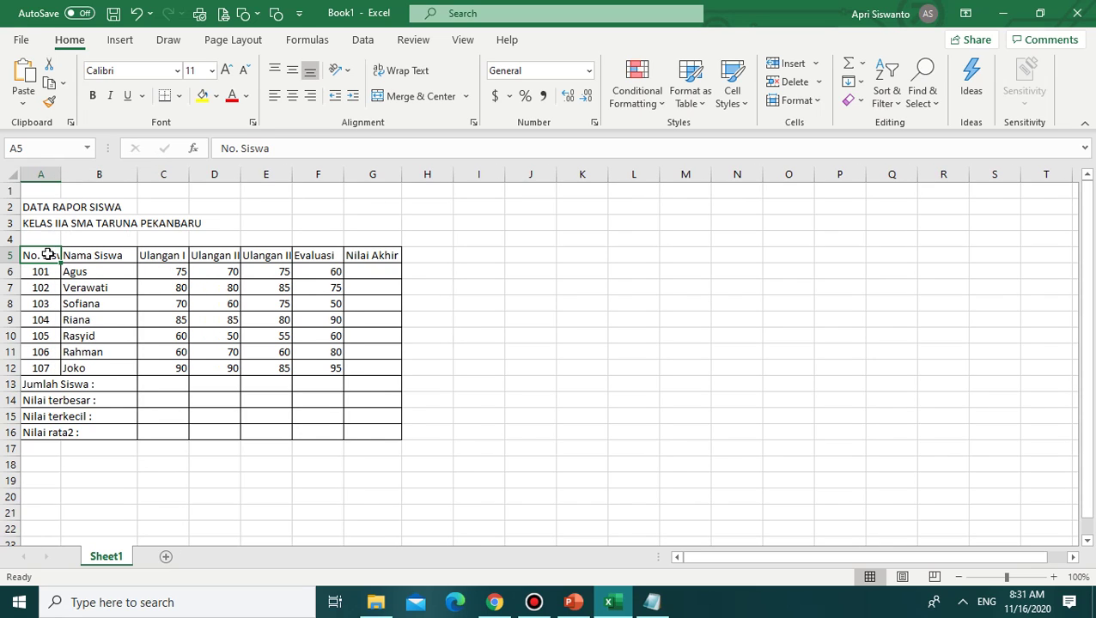
click(537, 284)
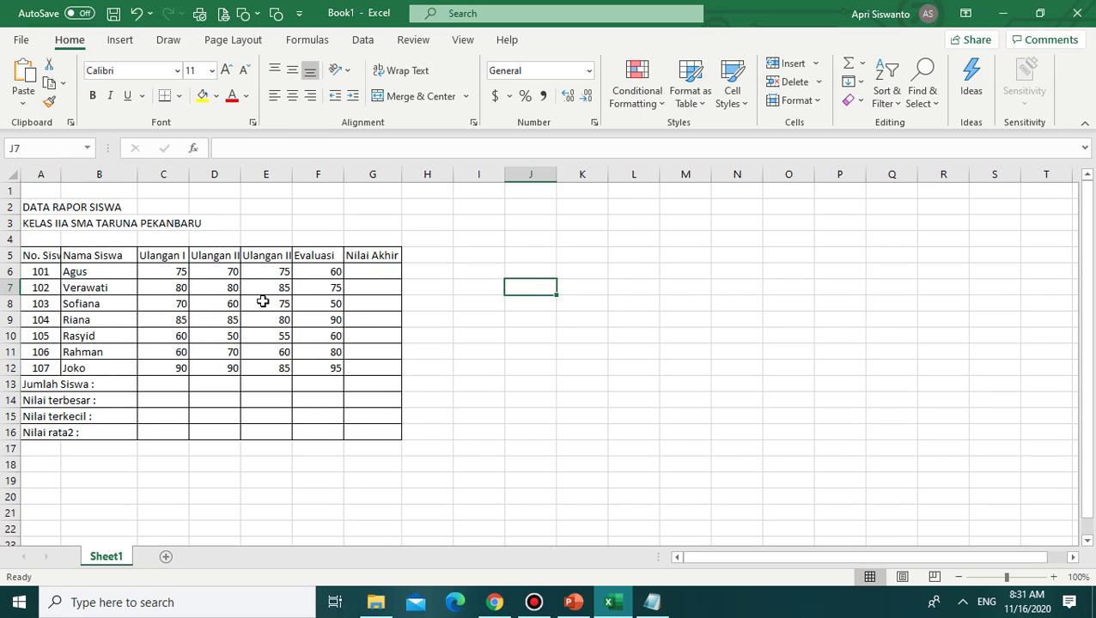
Step: Wrap the "No. Siswa" heading in A5 onto two lines and center it horizontally
click(53, 255)
click(397, 71)
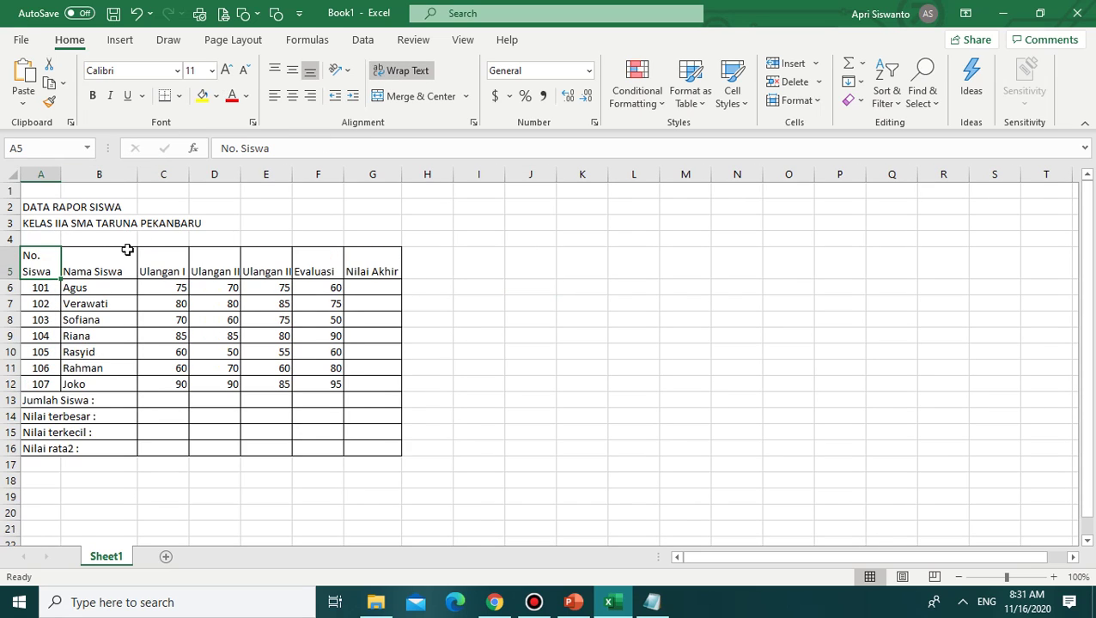
click(85, 269)
click(54, 254)
click(440, 210)
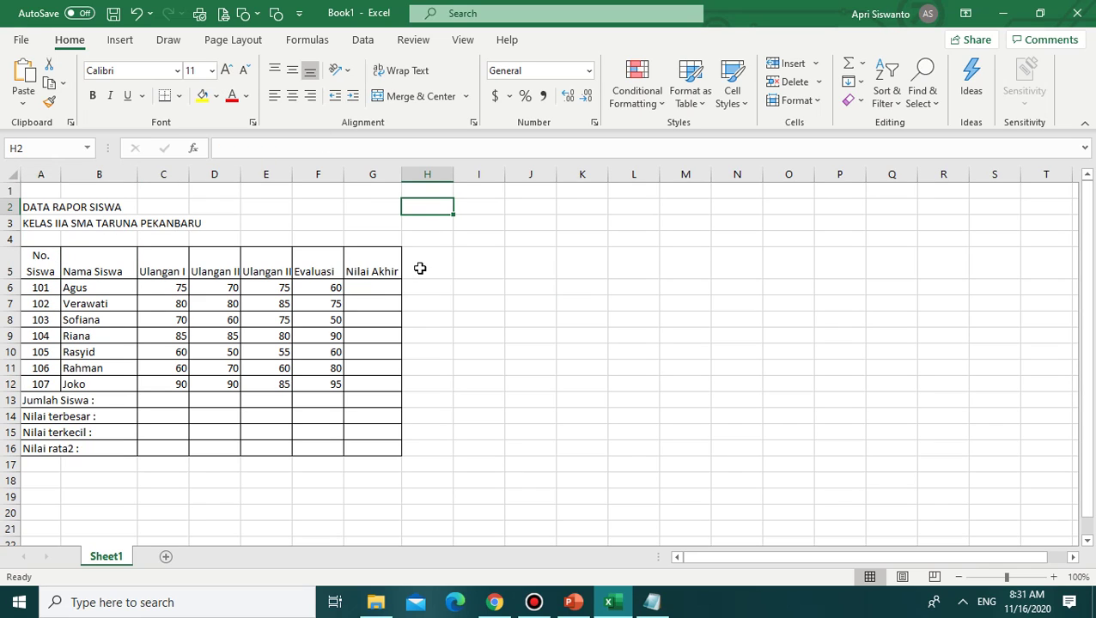
Step: Wrap the "Nama Siswa" heading in B5 onto two lines by narrowing column B, and center it horizontally
click(121, 267)
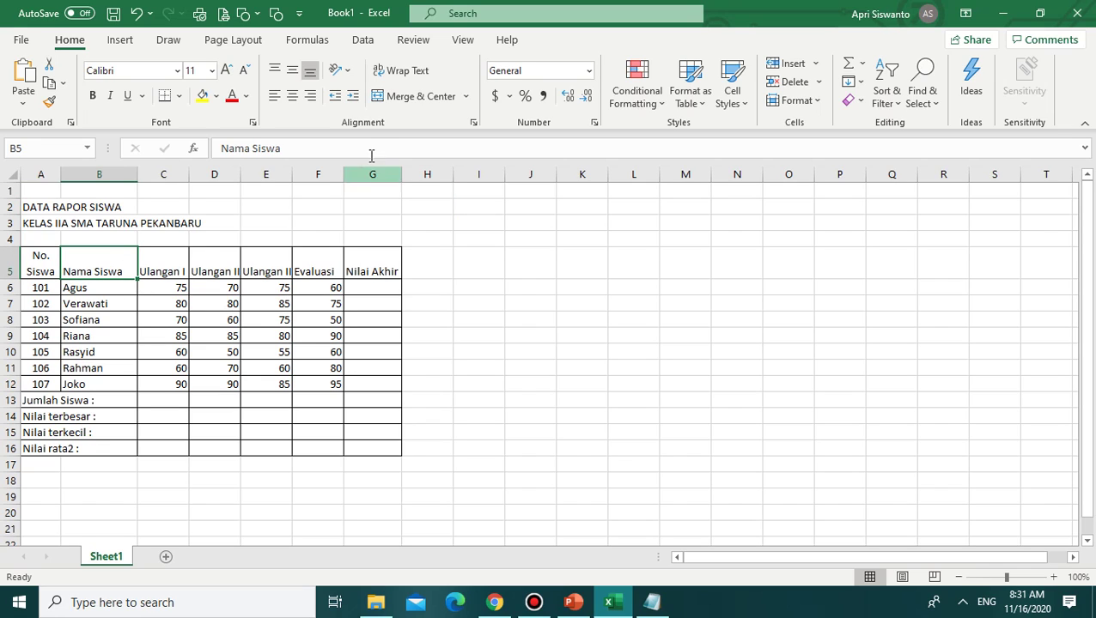
click(399, 72)
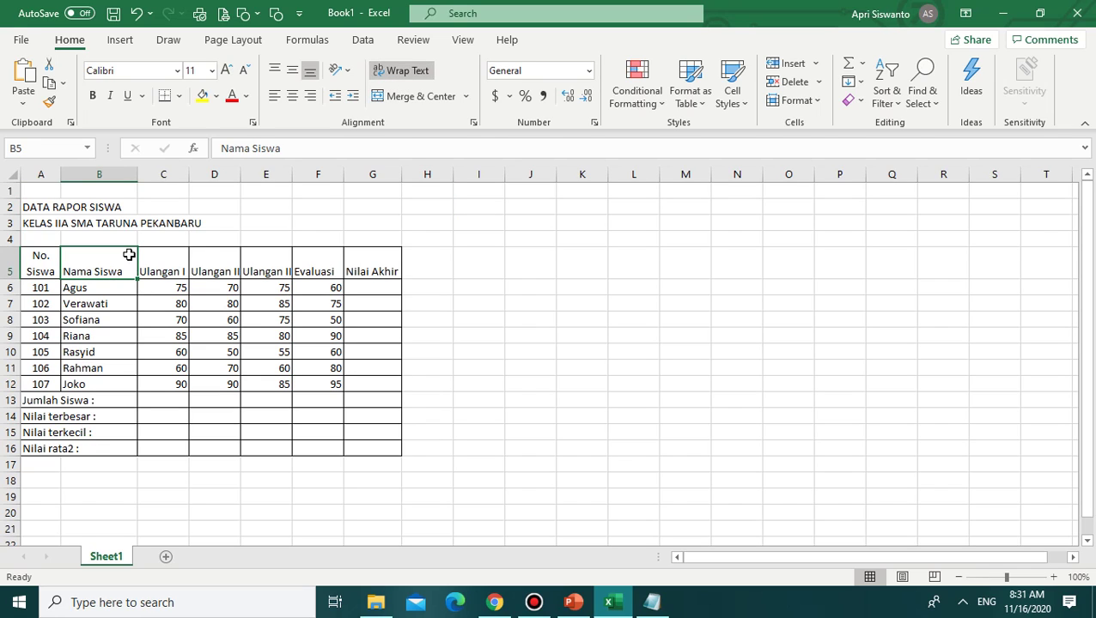
drag(137, 174, 119, 174)
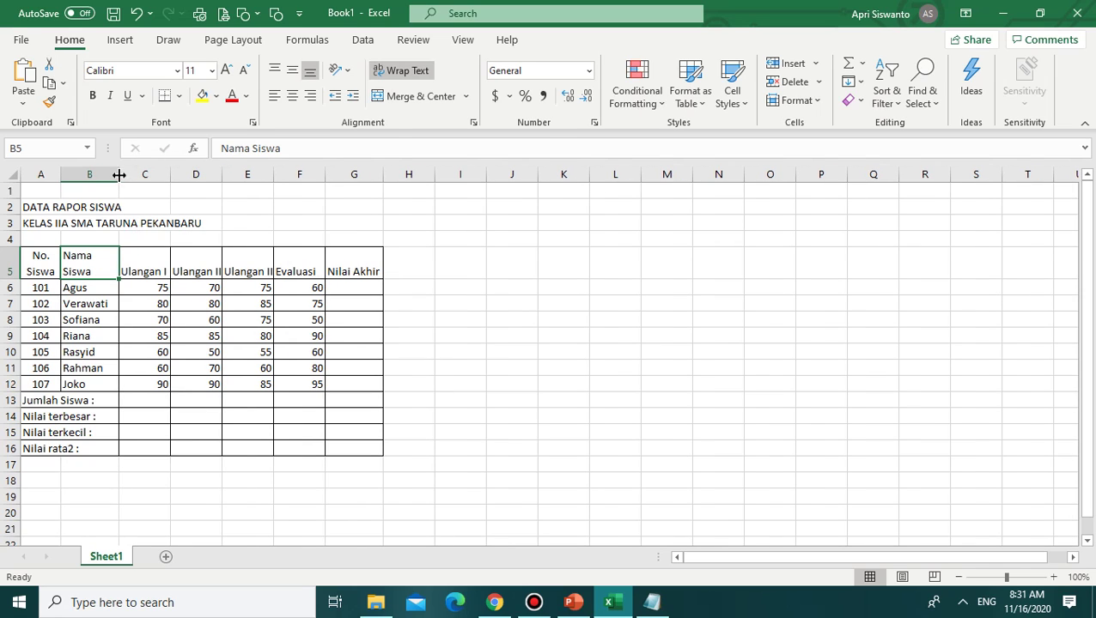
click(292, 95)
click(534, 304)
Step: Narrow column C and turn on text wrapping for the "Ulangan I" heading in C5
click(156, 264)
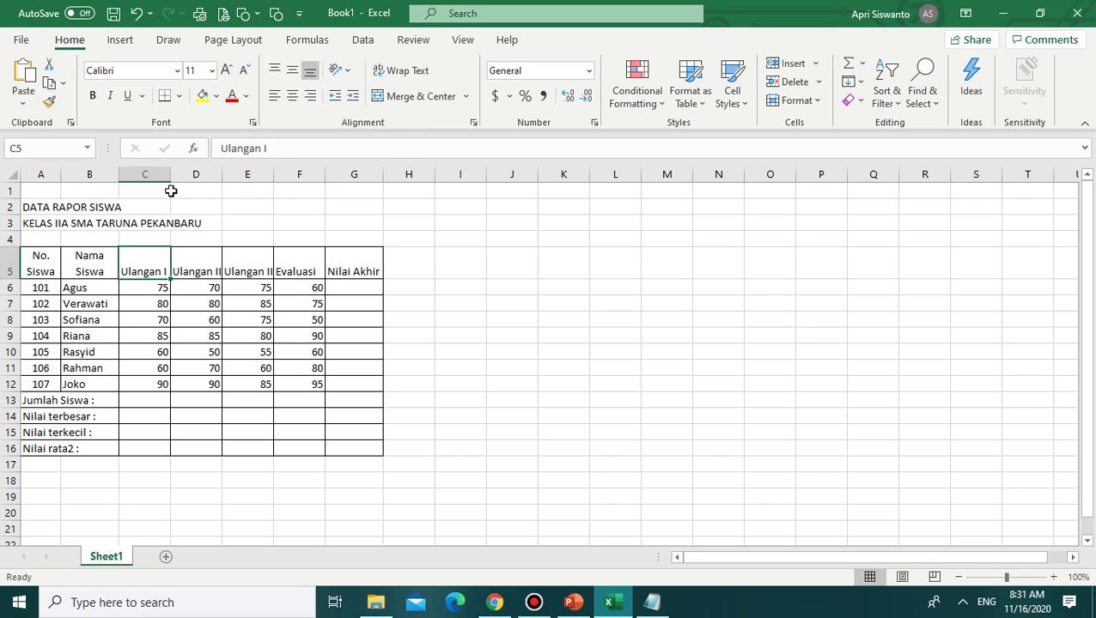
drag(171, 174, 160, 174)
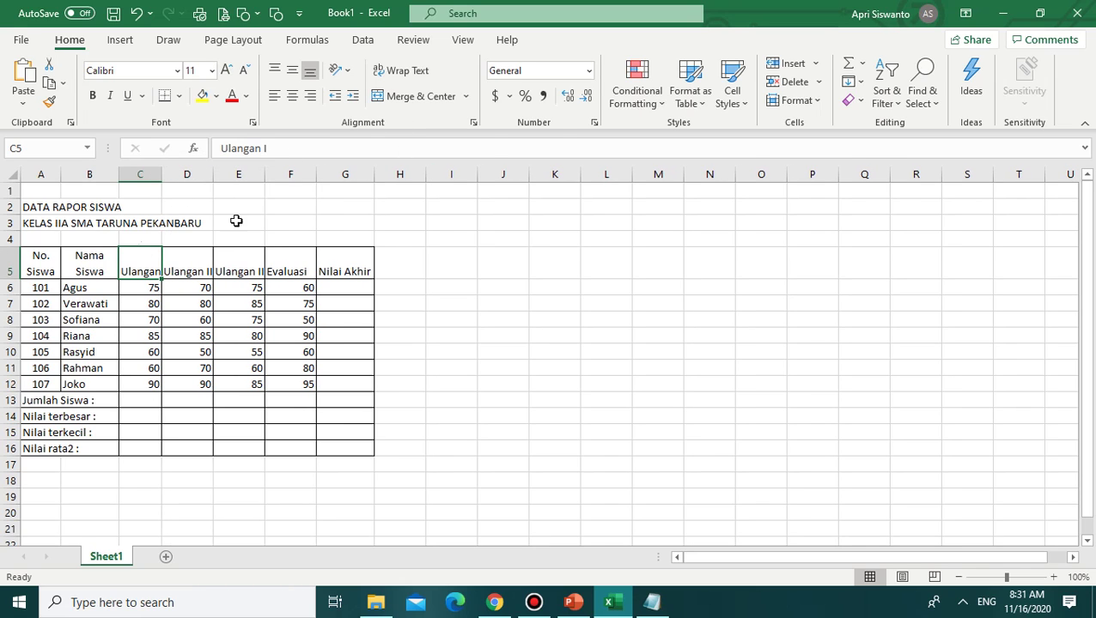
click(127, 319)
click(144, 273)
click(395, 70)
click(568, 329)
click(140, 262)
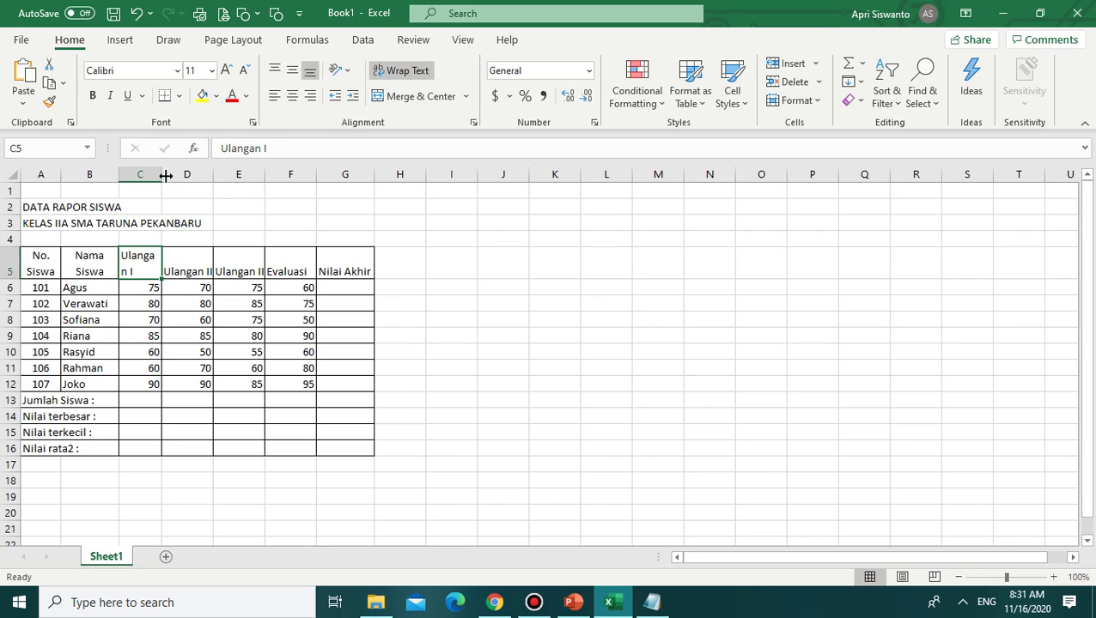
Step: Widen column C slightly so that "Ulangan" fits on one line, and center the C5 heading horizontally
drag(166, 175, 170, 175)
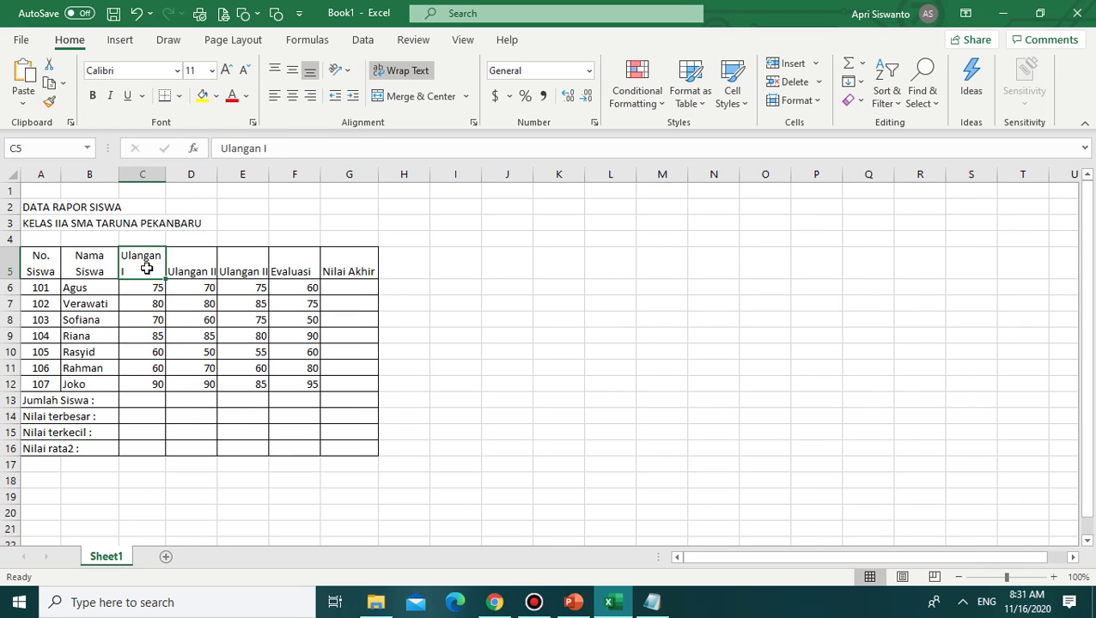
click(292, 95)
click(436, 237)
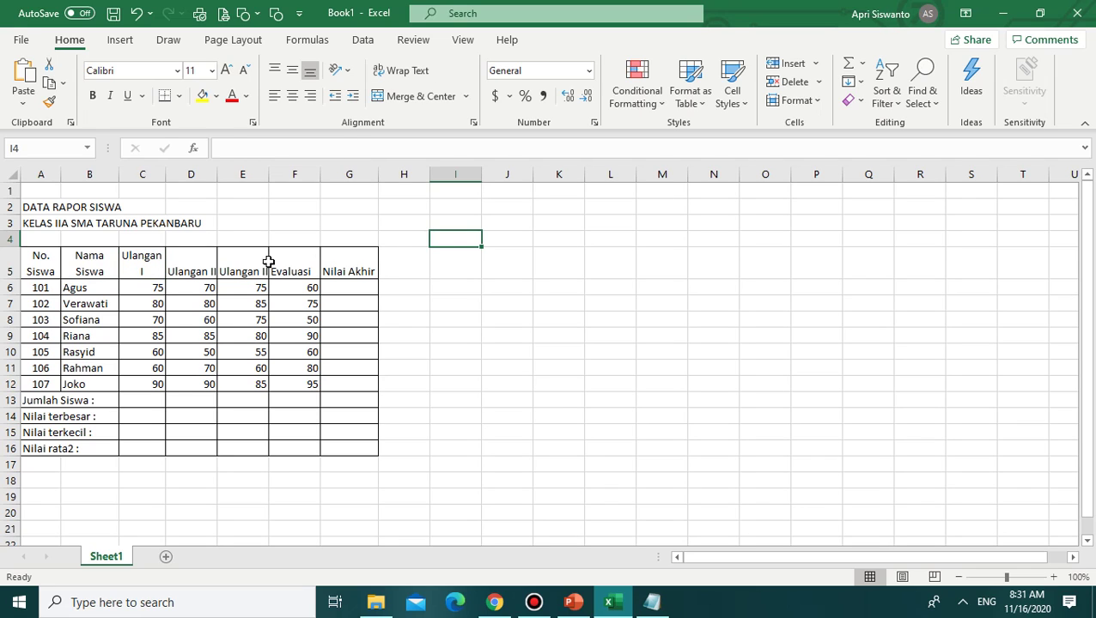
Step: Narrow columns D and E and wrap their headings "Ulangan II" and "Ulangan III" onto two lines
click(209, 263)
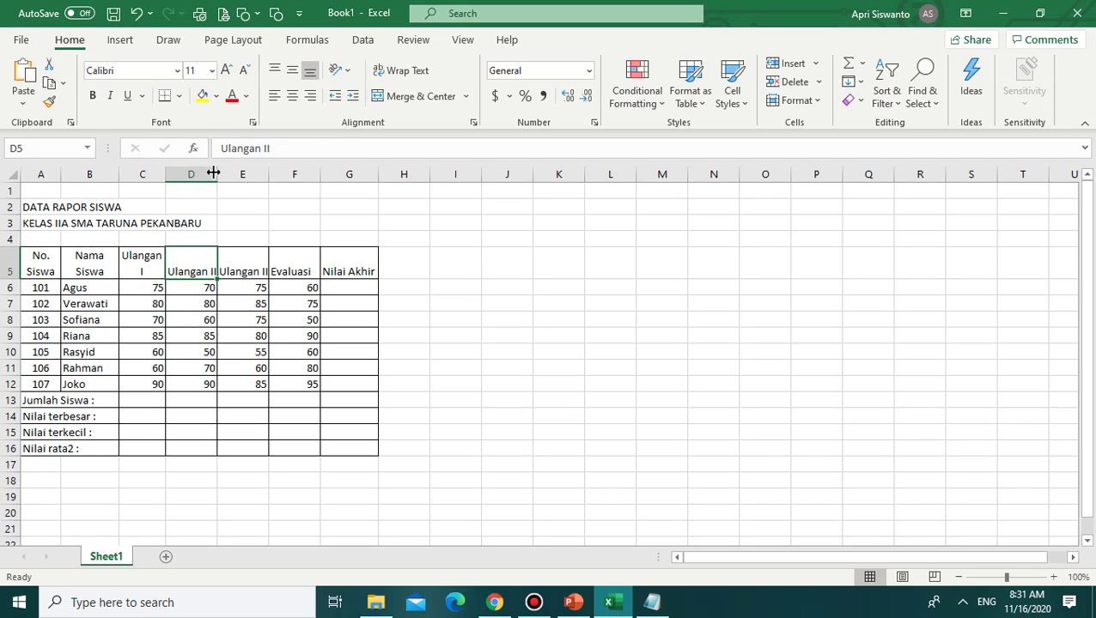
drag(213, 172, 209, 173)
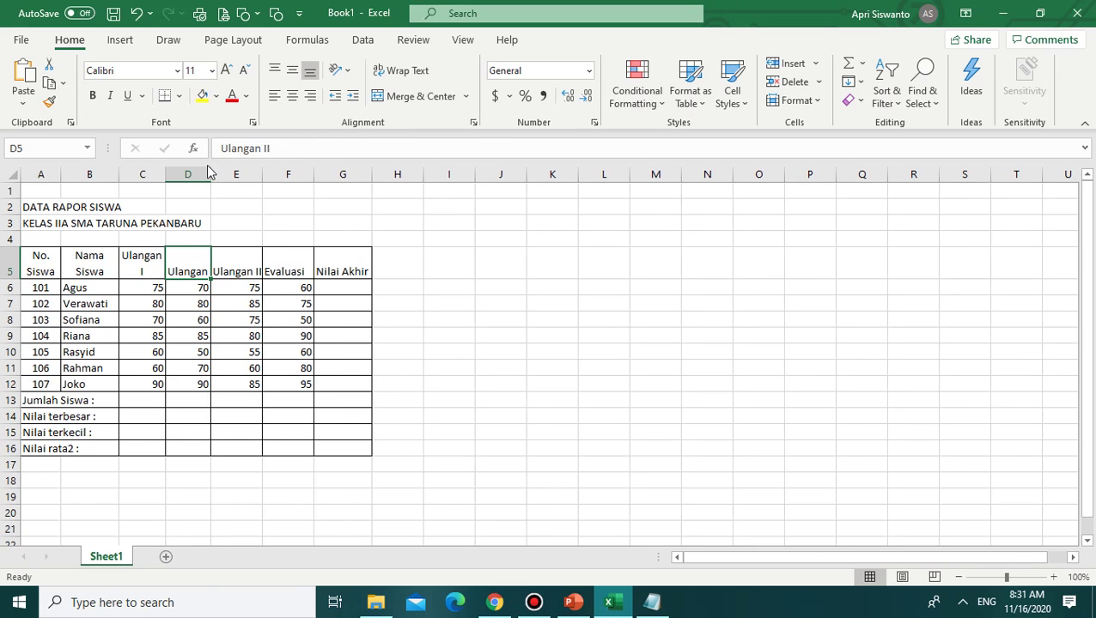
click(390, 72)
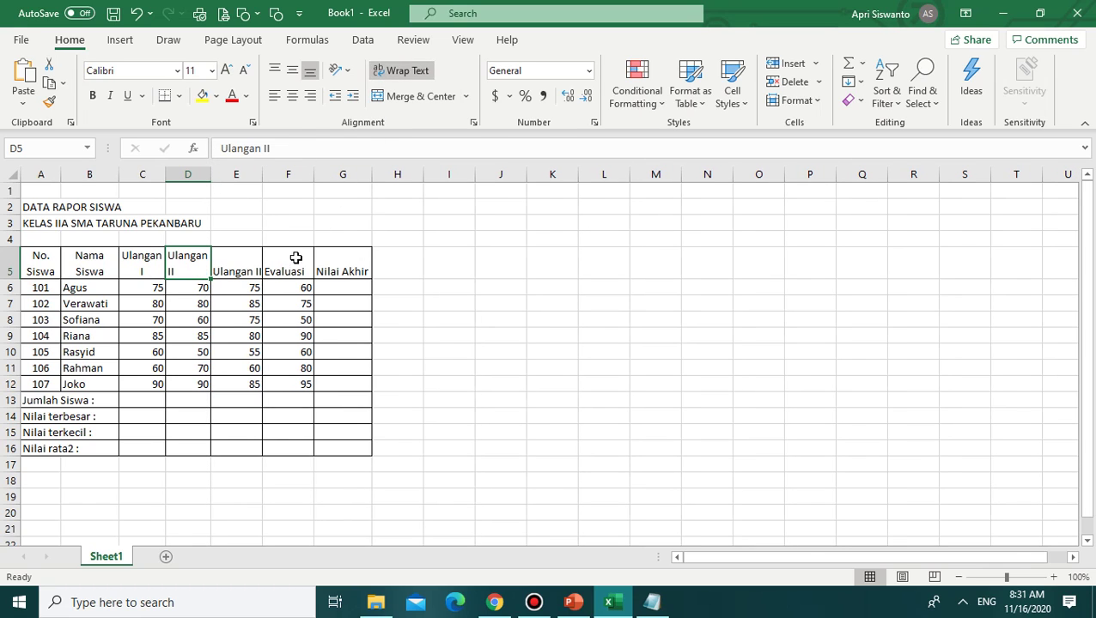
click(234, 269)
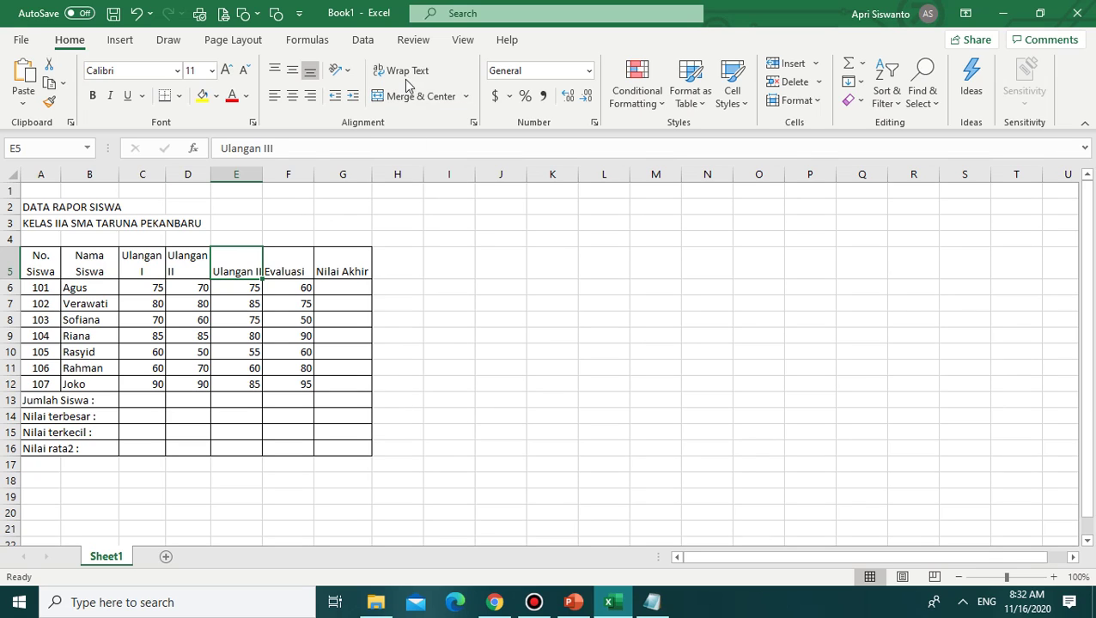
drag(266, 173, 255, 173)
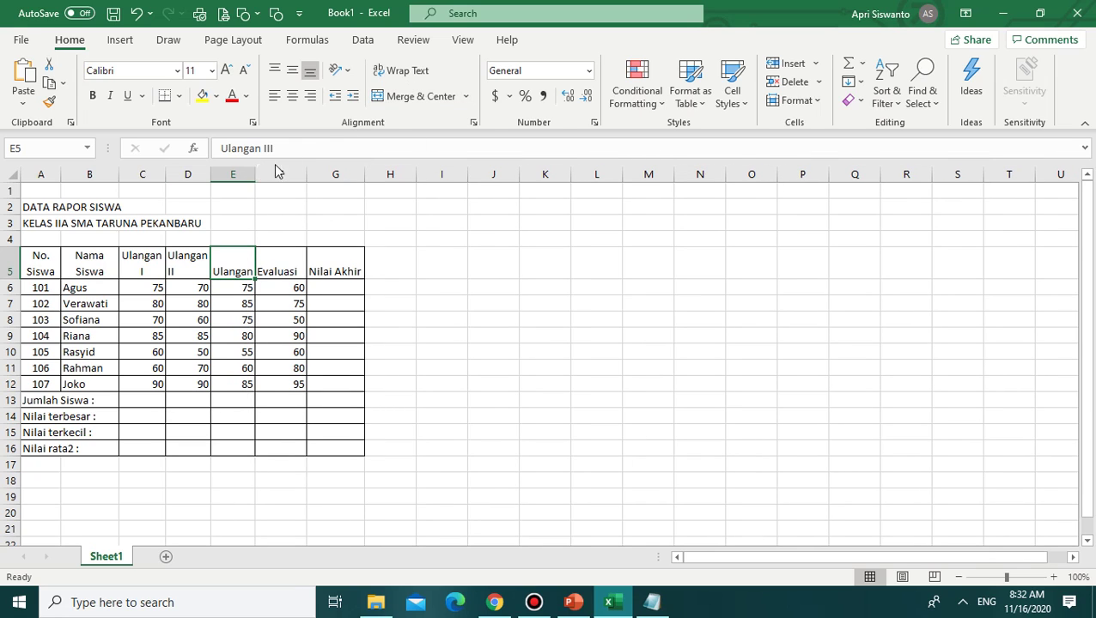
click(391, 70)
Step: Wrap the "Nilai Akhir" heading in G5 onto two lines and narrow column G to a width of about 8
click(288, 271)
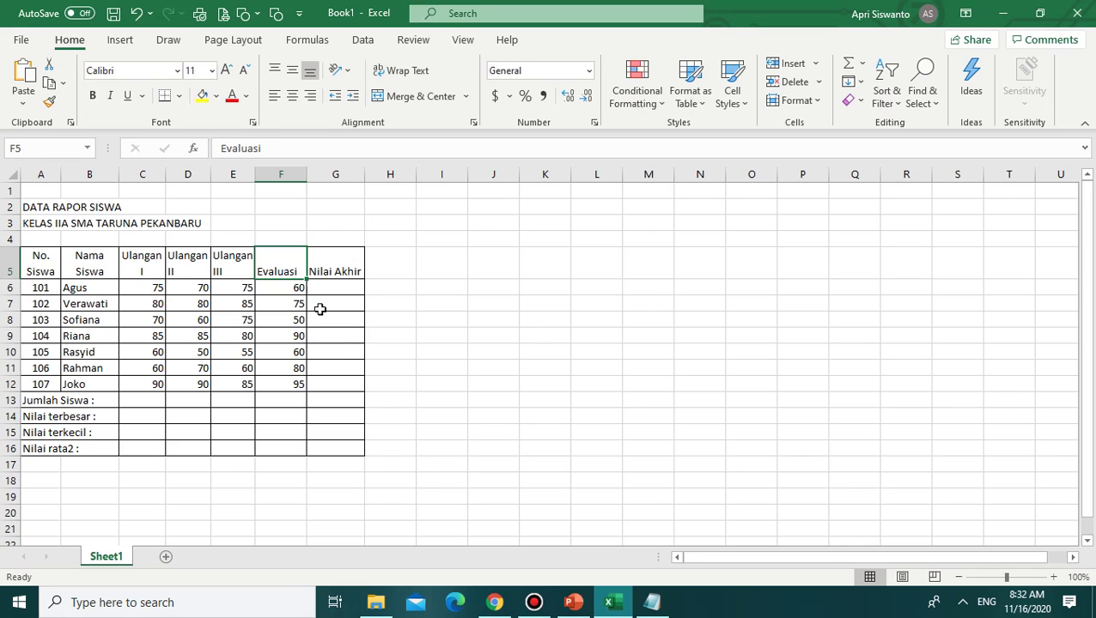
click(535, 362)
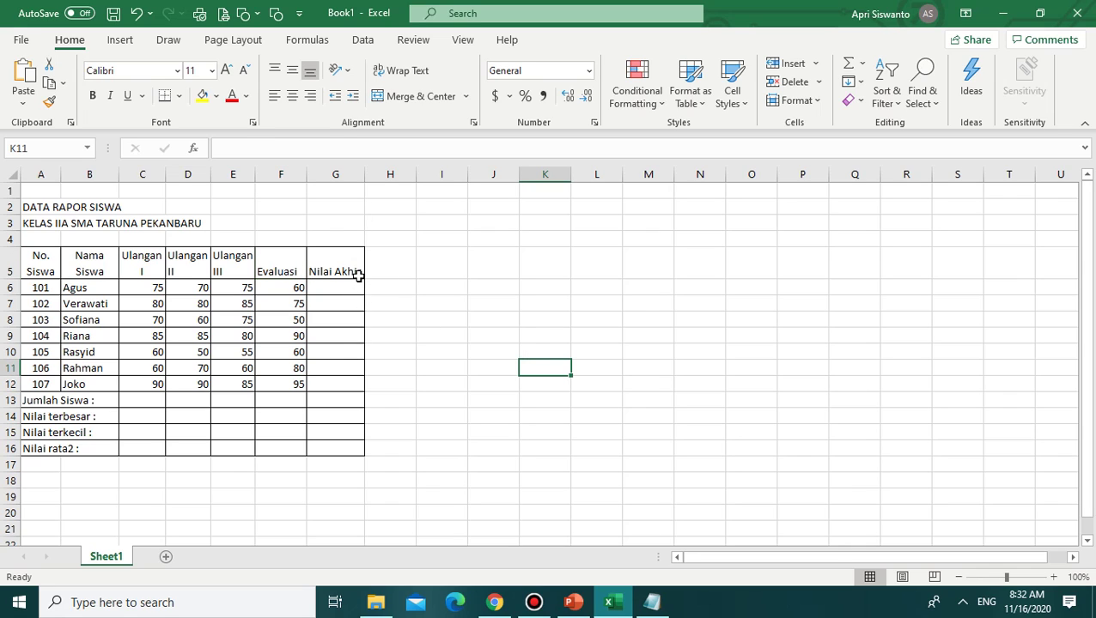
click(350, 270)
click(397, 71)
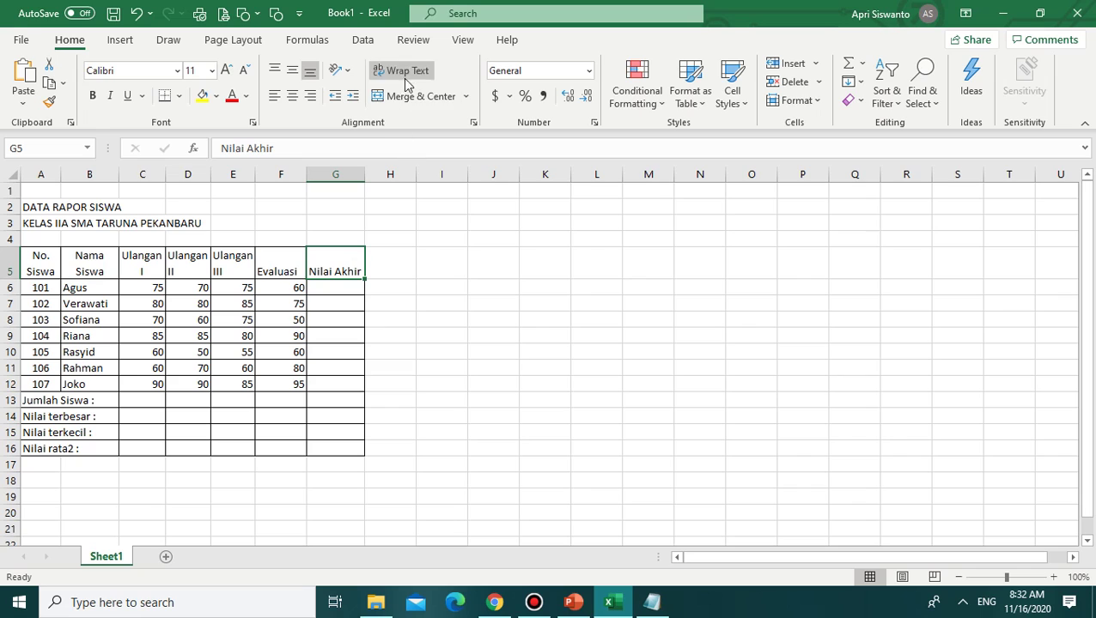
drag(359, 171, 355, 174)
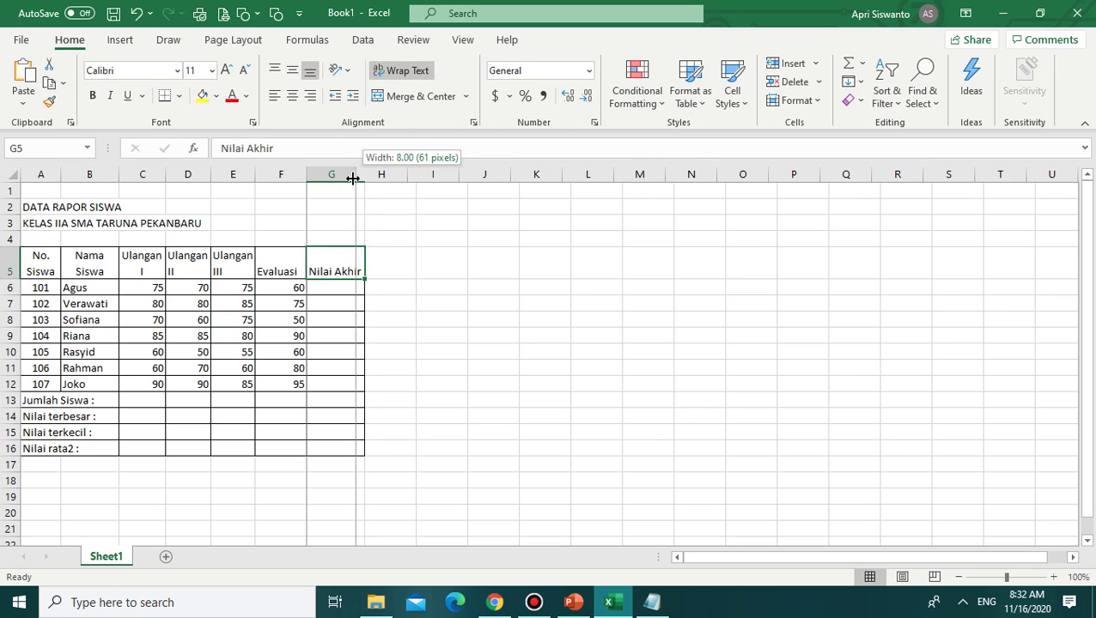
click(460, 273)
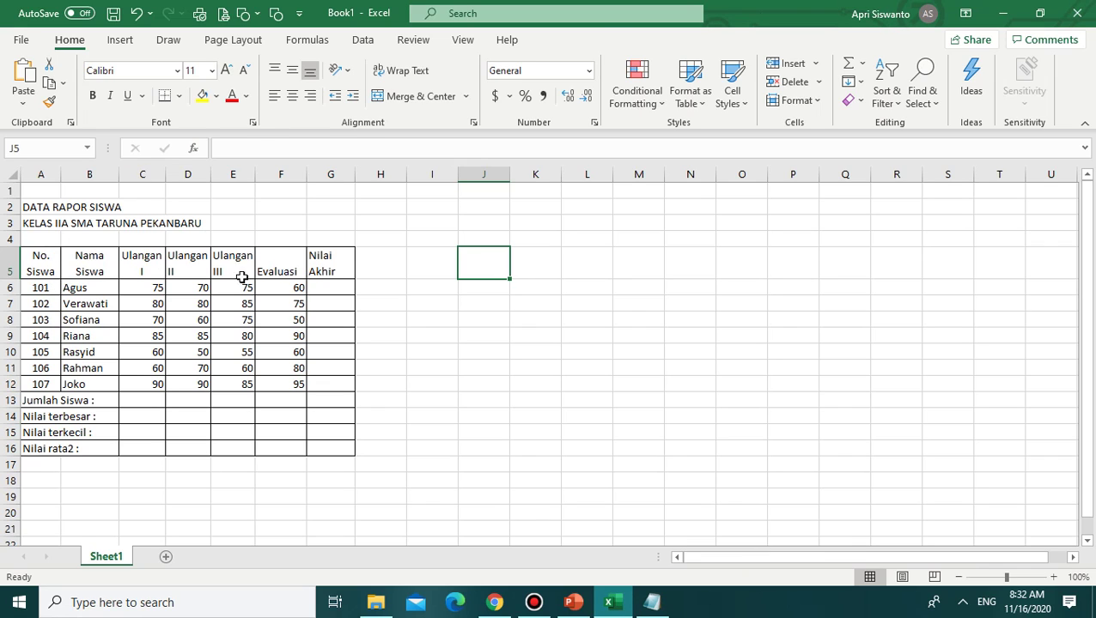
Step: Fill the header row A5:G5 with the standard orange background color through Format Cells
click(278, 261)
drag(40, 264, 323, 262)
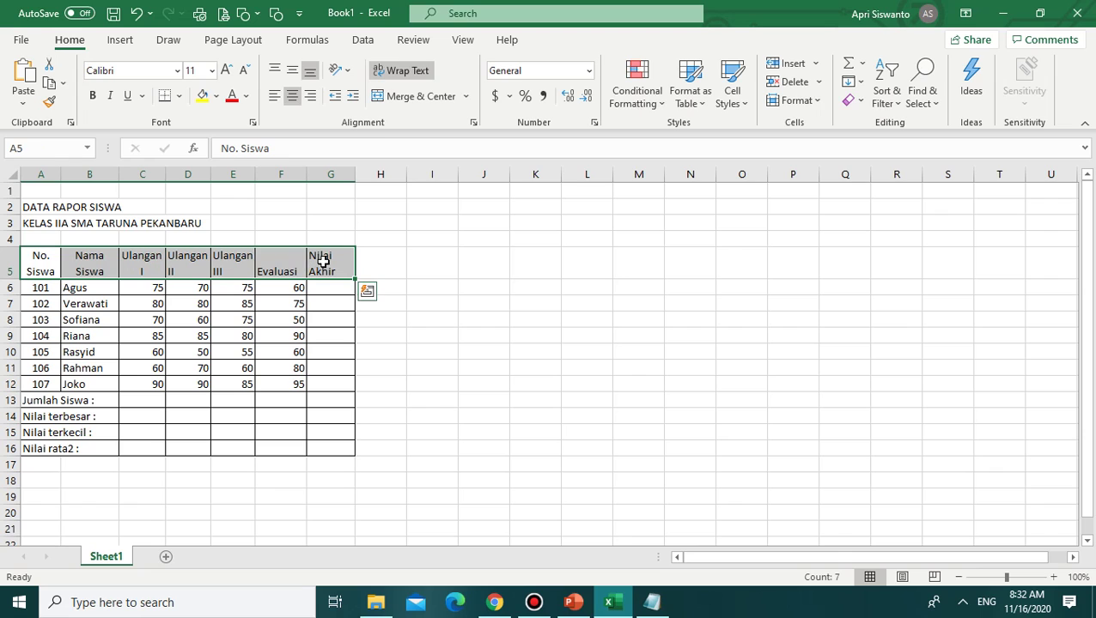
click(795, 100)
click(820, 473)
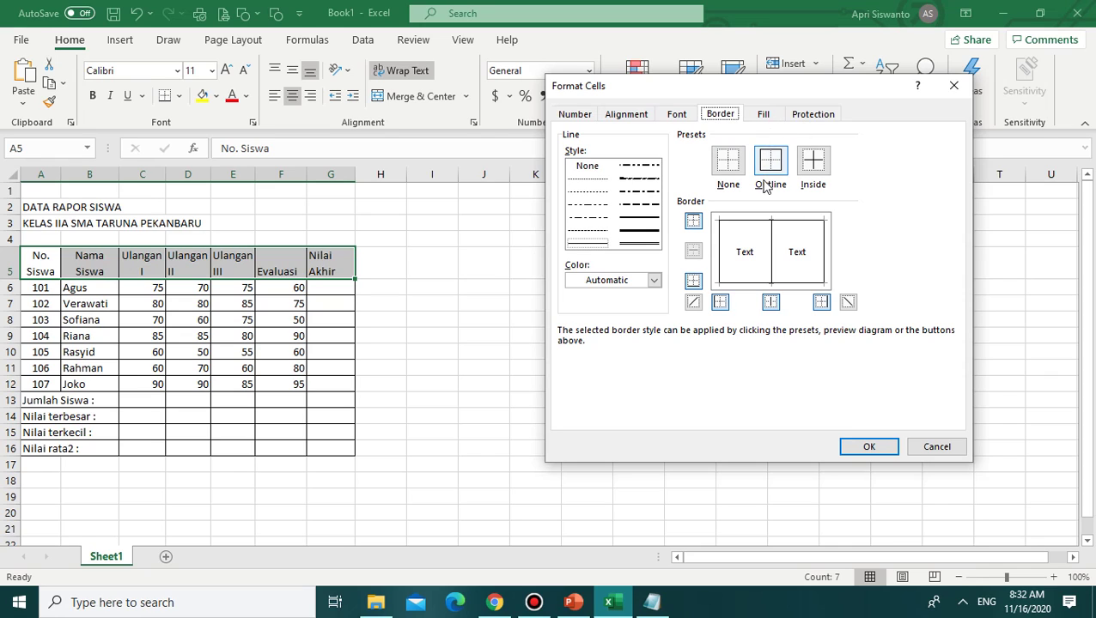
click(820, 114)
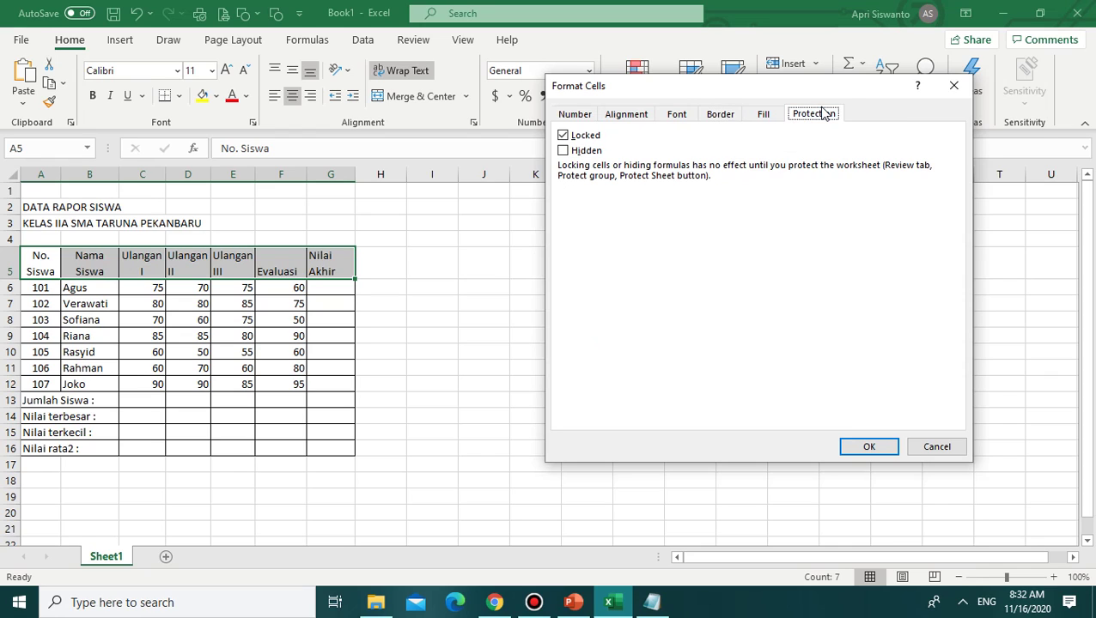
click(716, 117)
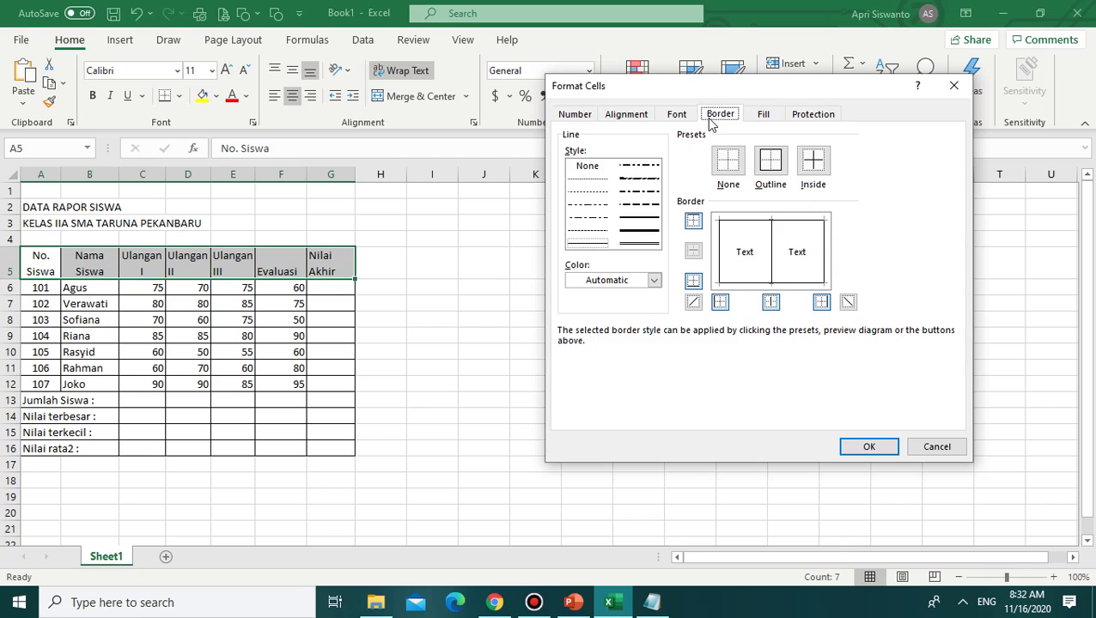
click(762, 117)
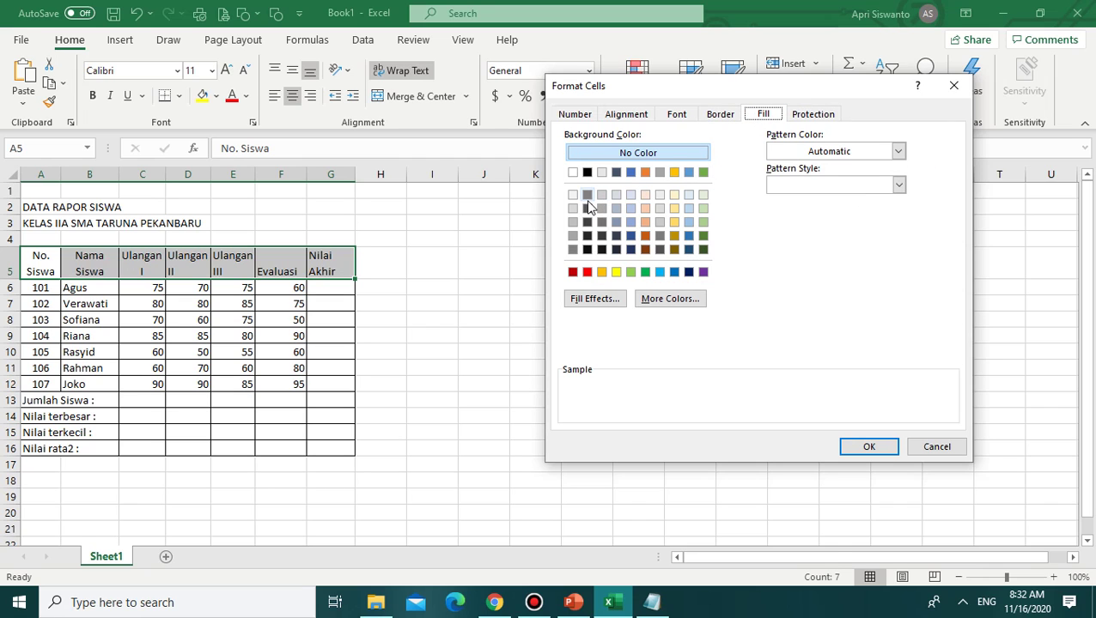
click(601, 274)
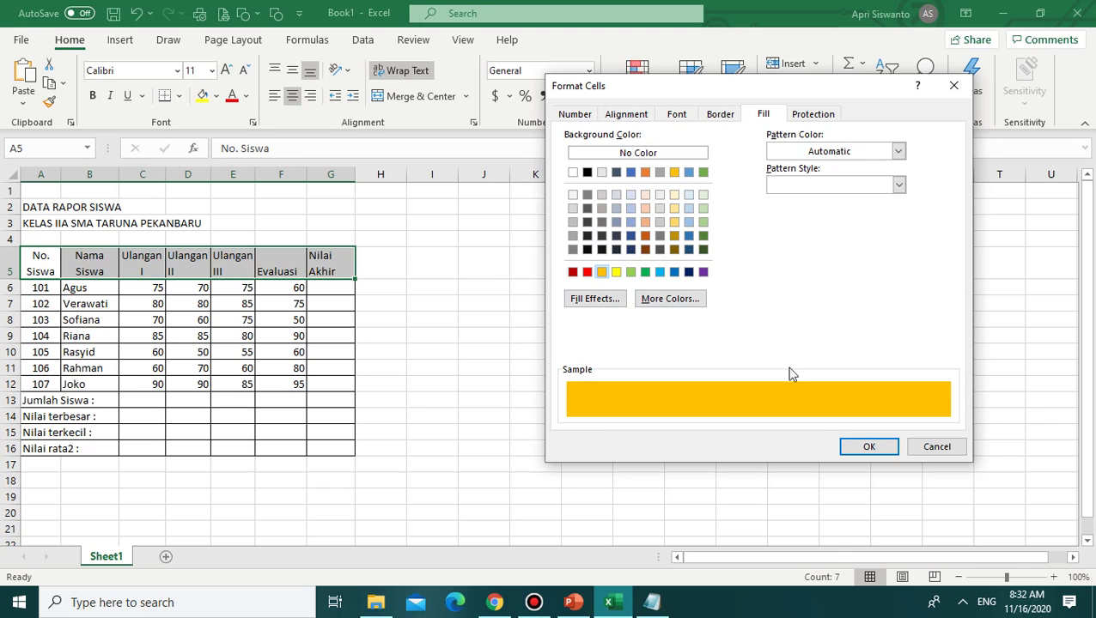
click(880, 449)
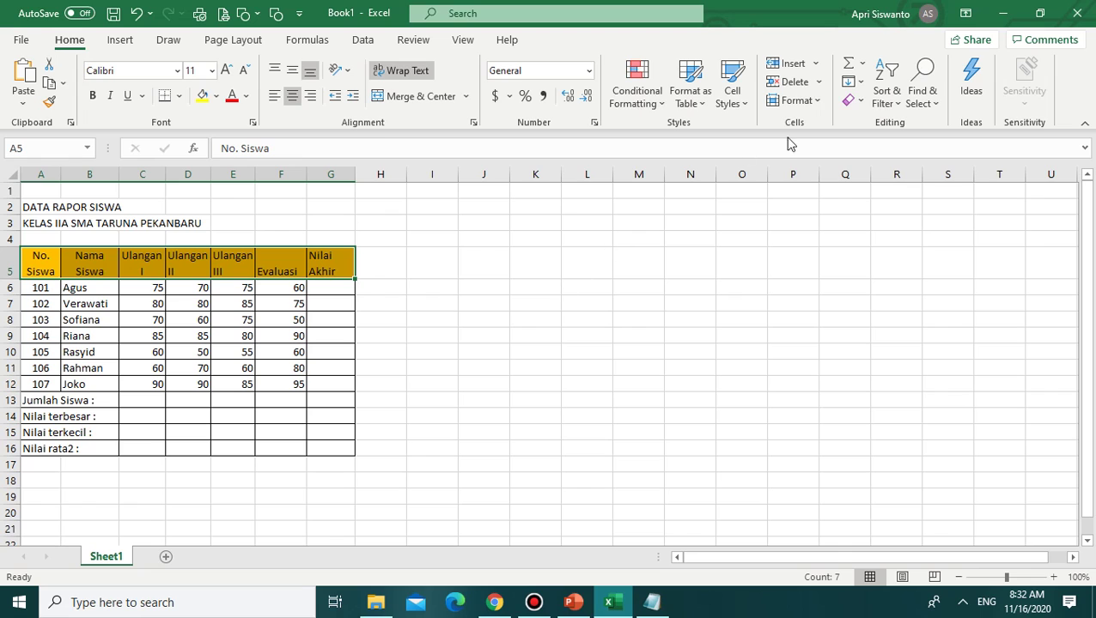
Step: Center the header cells A5:G5 both horizontally and vertically through Format Cells
click(794, 100)
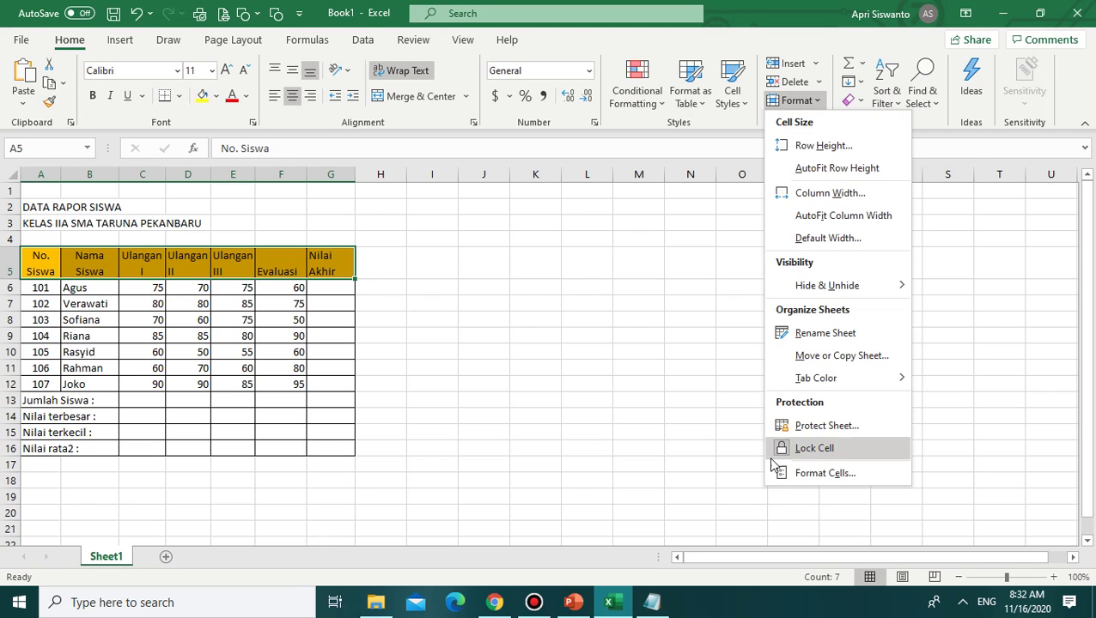
click(807, 473)
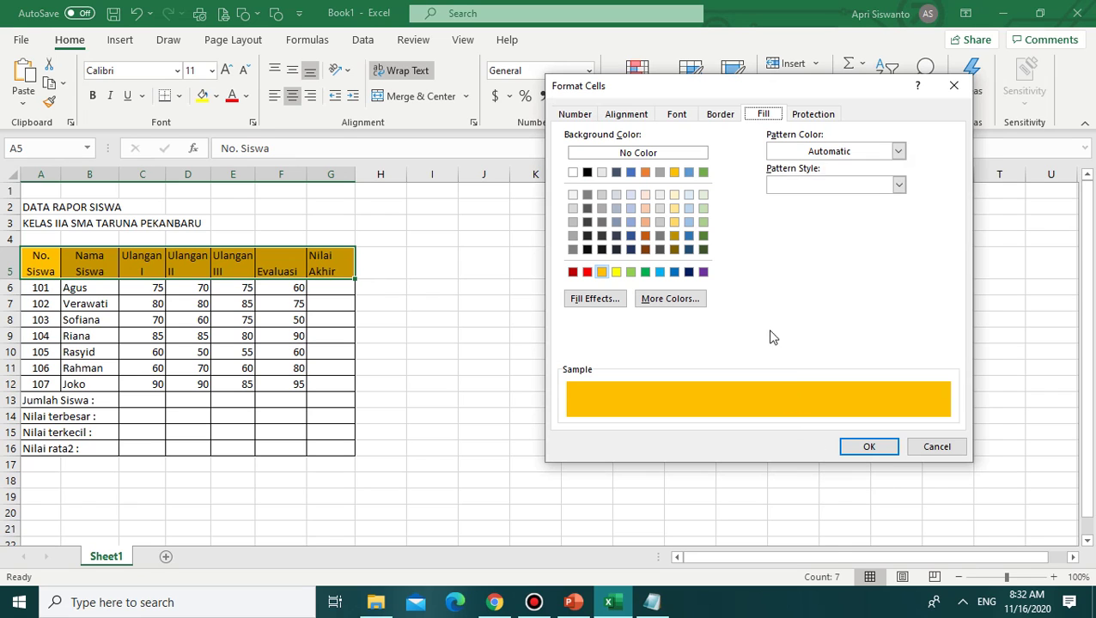
click(635, 119)
click(651, 165)
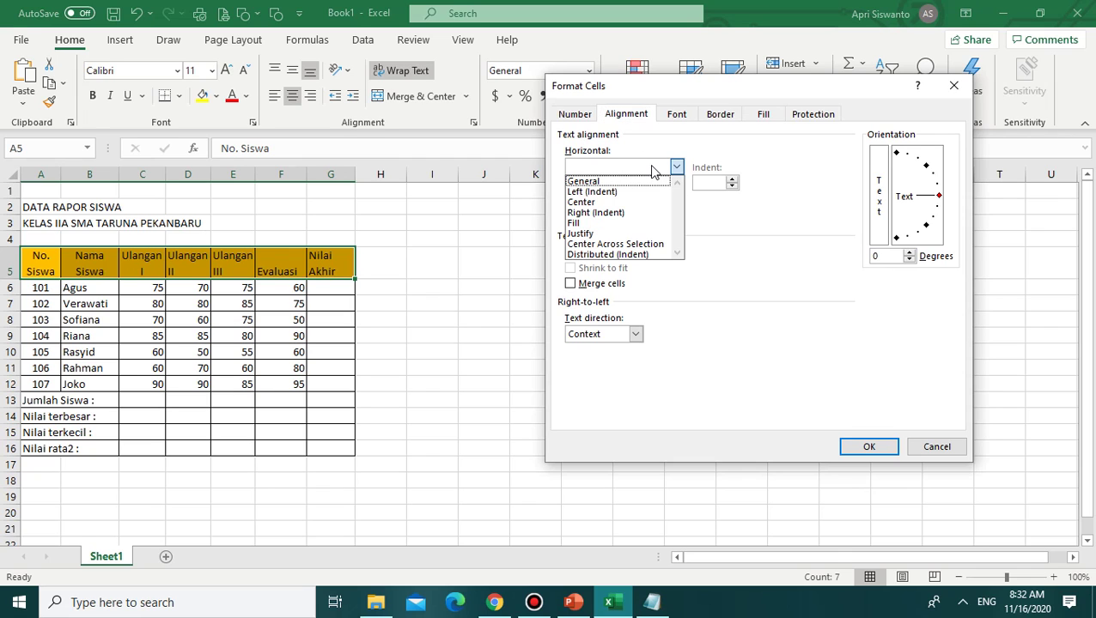
click(640, 201)
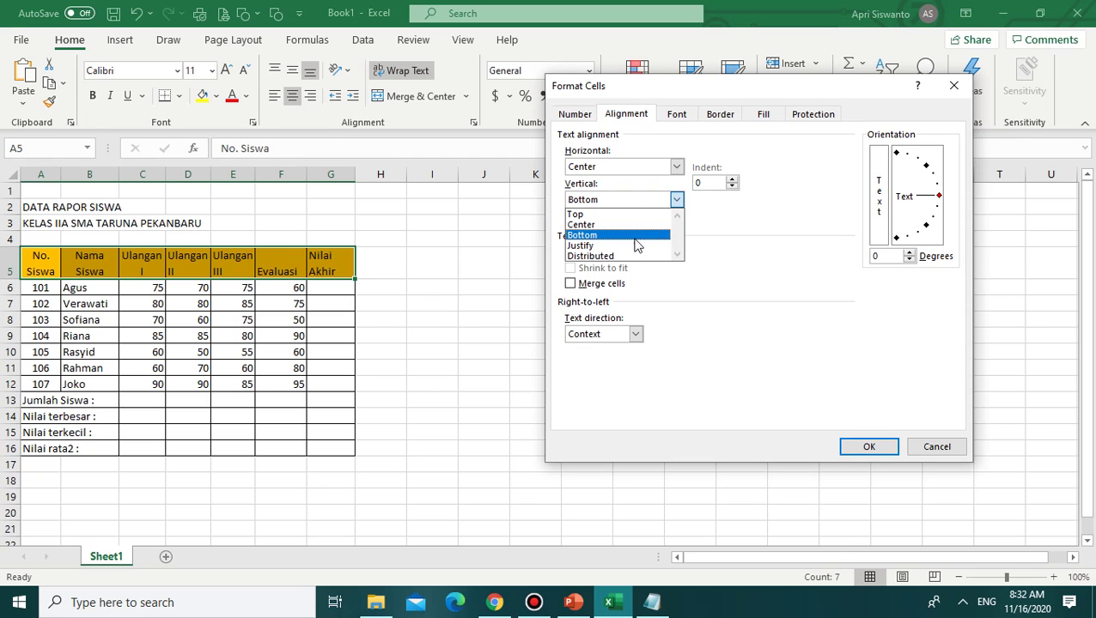
click(638, 224)
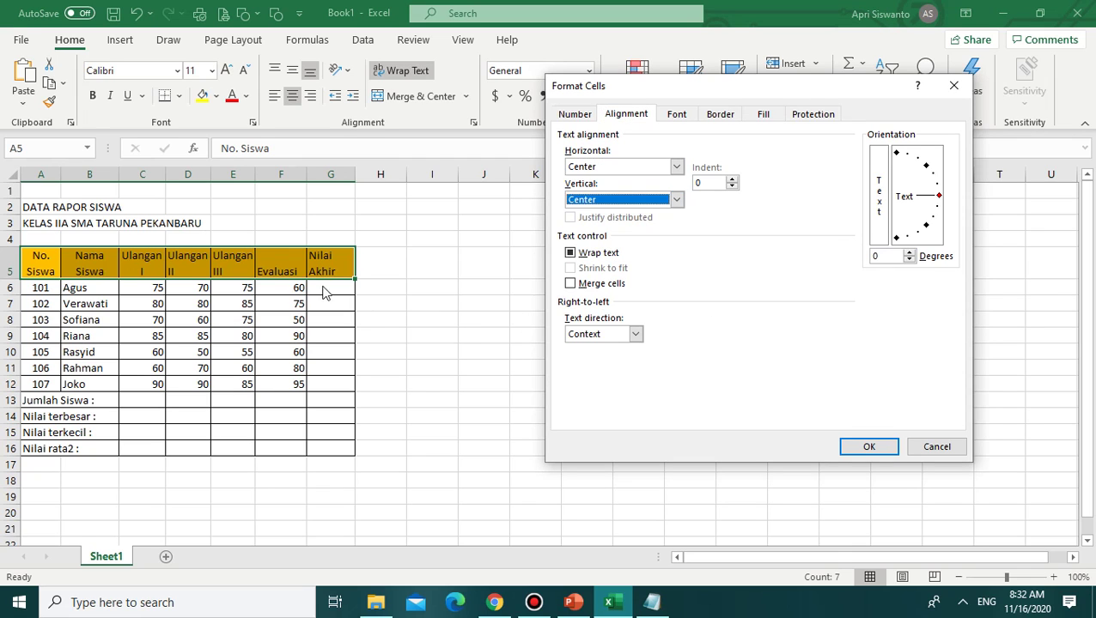
click(865, 447)
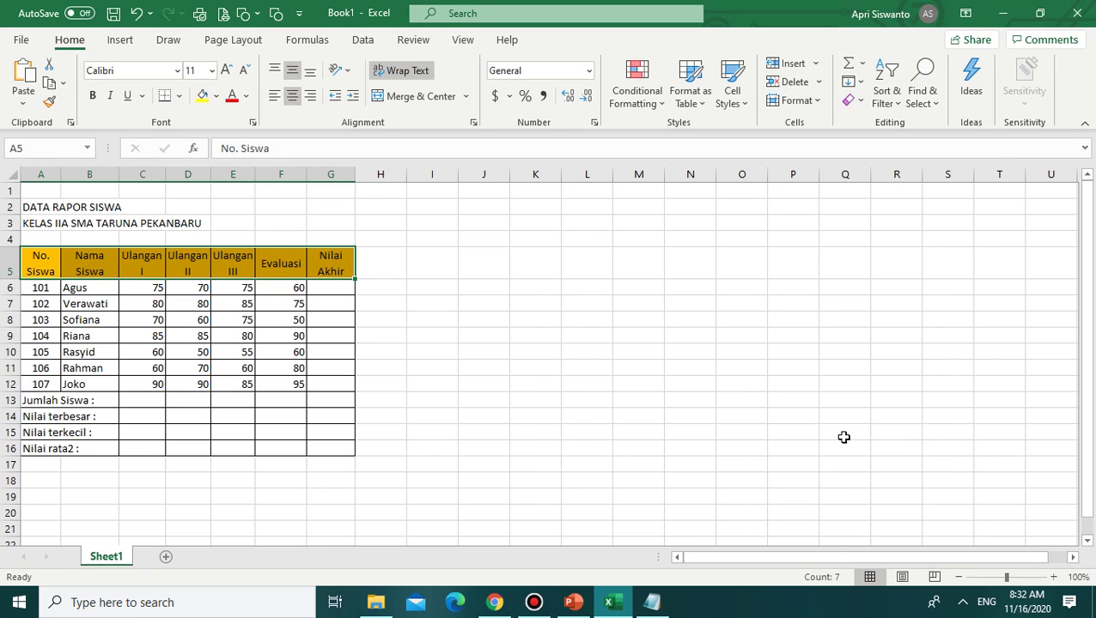
click(687, 381)
Step: Make the header row A5:G5 bold, narrow column G slightly, and widen column E so "Ulangan" fits on one line
click(135, 258)
drag(32, 262, 337, 272)
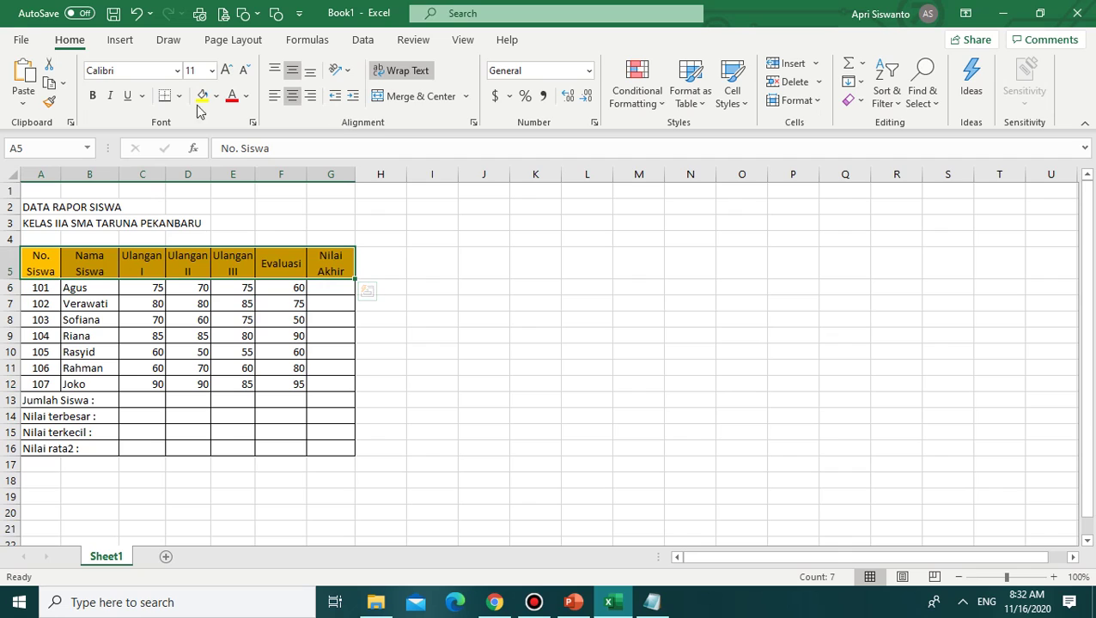
click(91, 100)
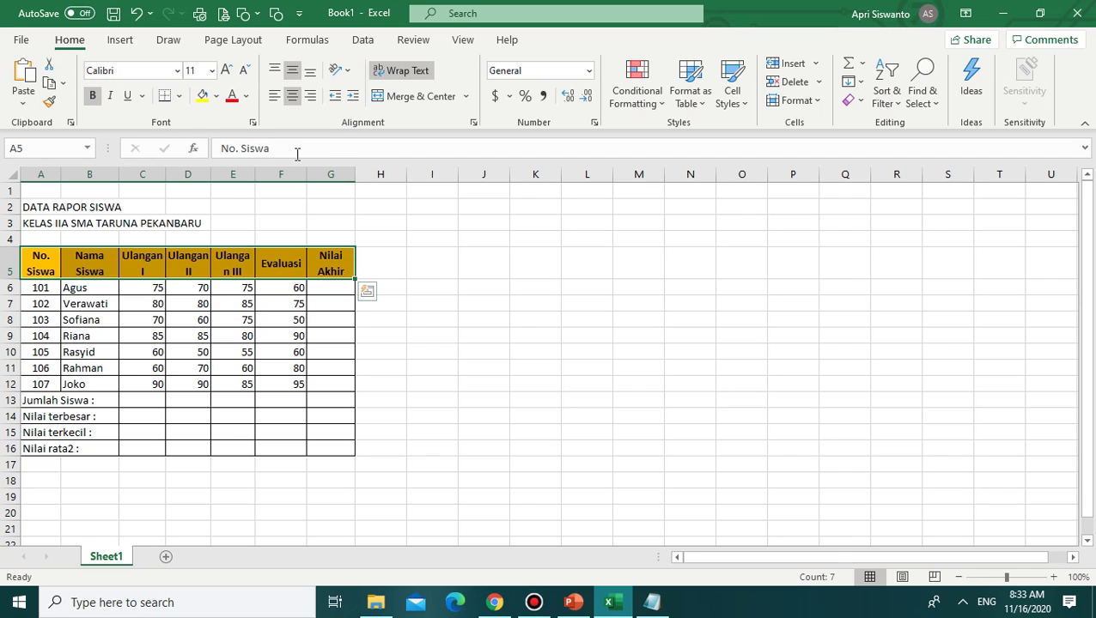
mouse_move(355, 178)
mouse_down()
mouse_move(370, 176)
mouse_move(353, 176)
mouse_up()
drag(255, 176, 266, 174)
click(473, 265)
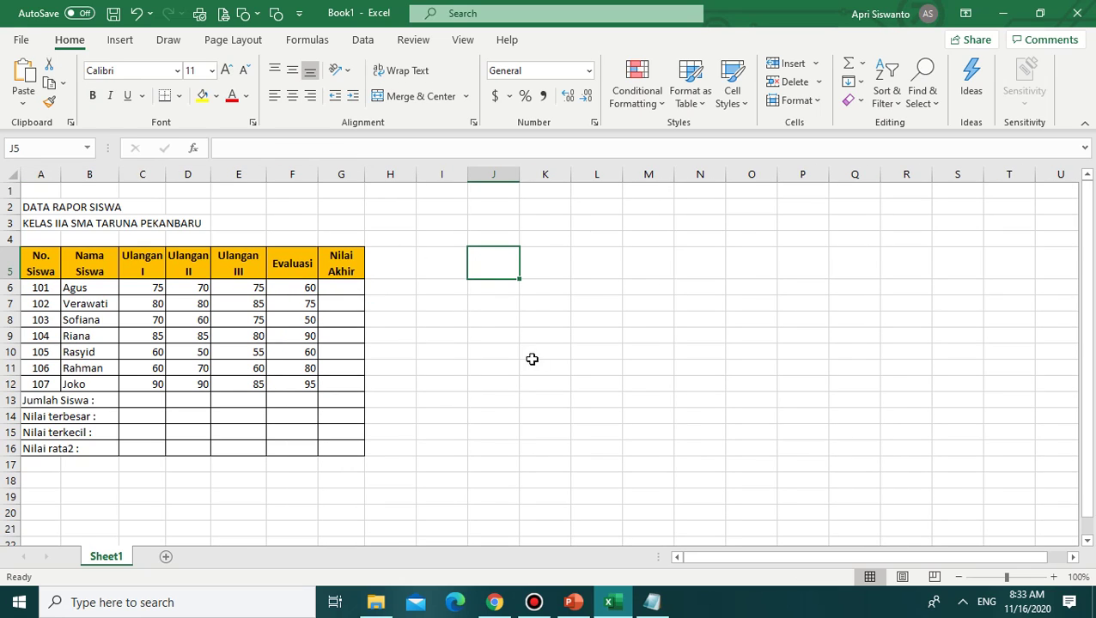
click(454, 383)
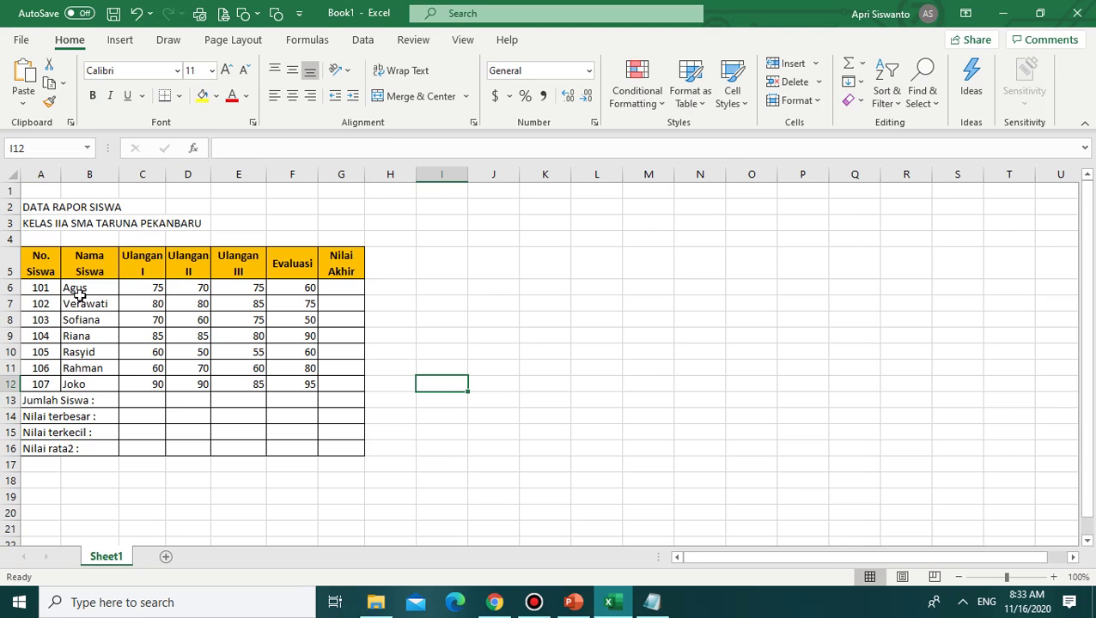
drag(75, 290, 286, 346)
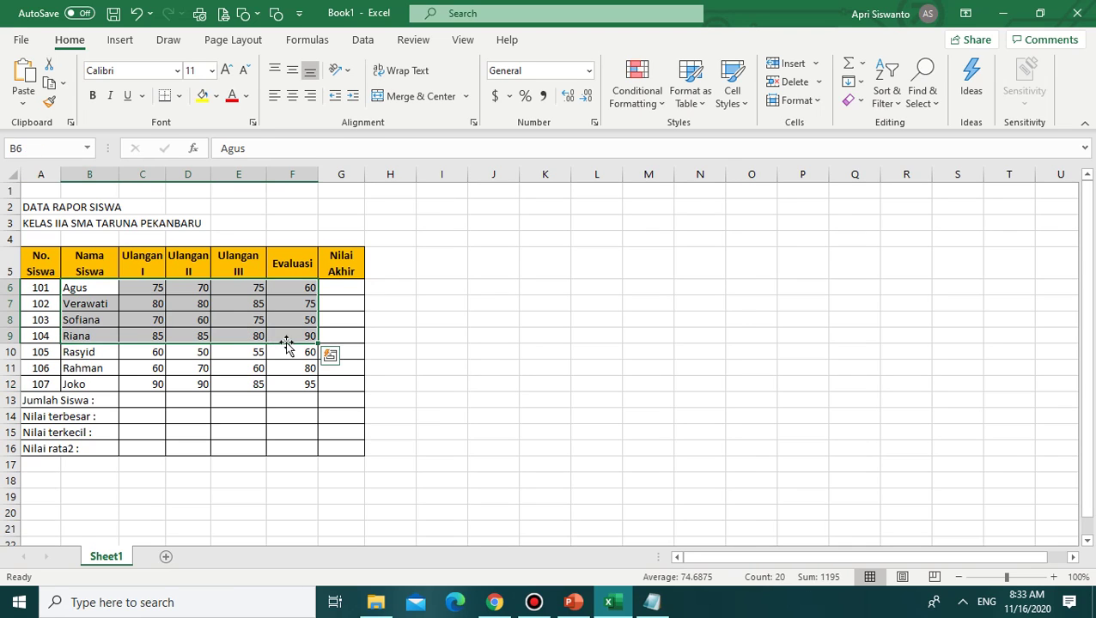
click(152, 286)
drag(152, 286, 356, 360)
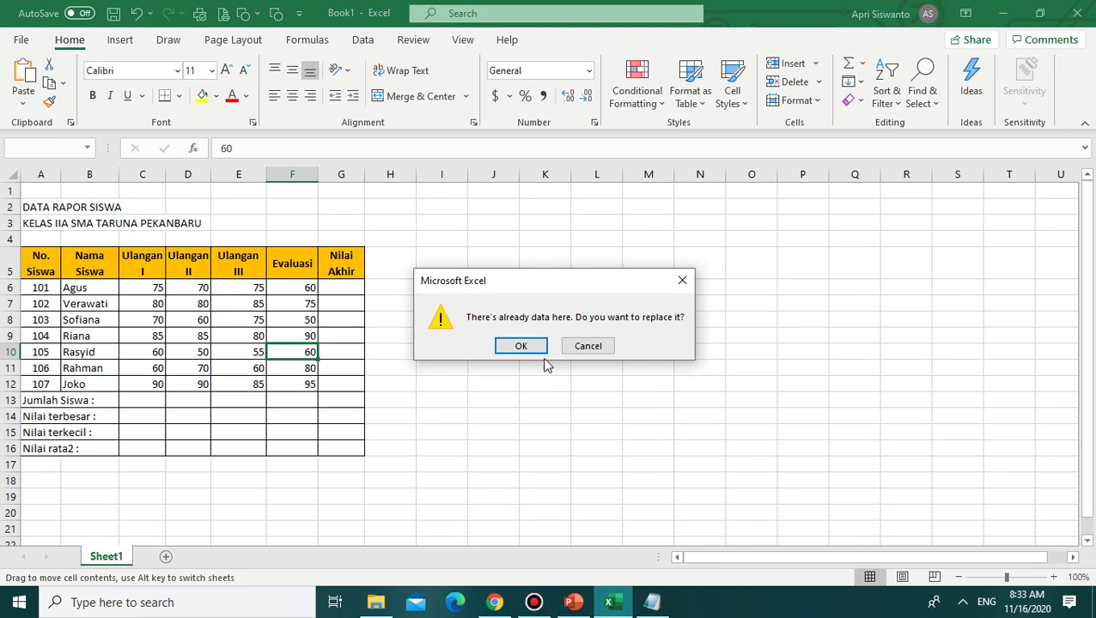
click(587, 345)
click(367, 335)
Step: Center the scores in C6:F12 horizontally
drag(158, 288, 297, 384)
click(283, 97)
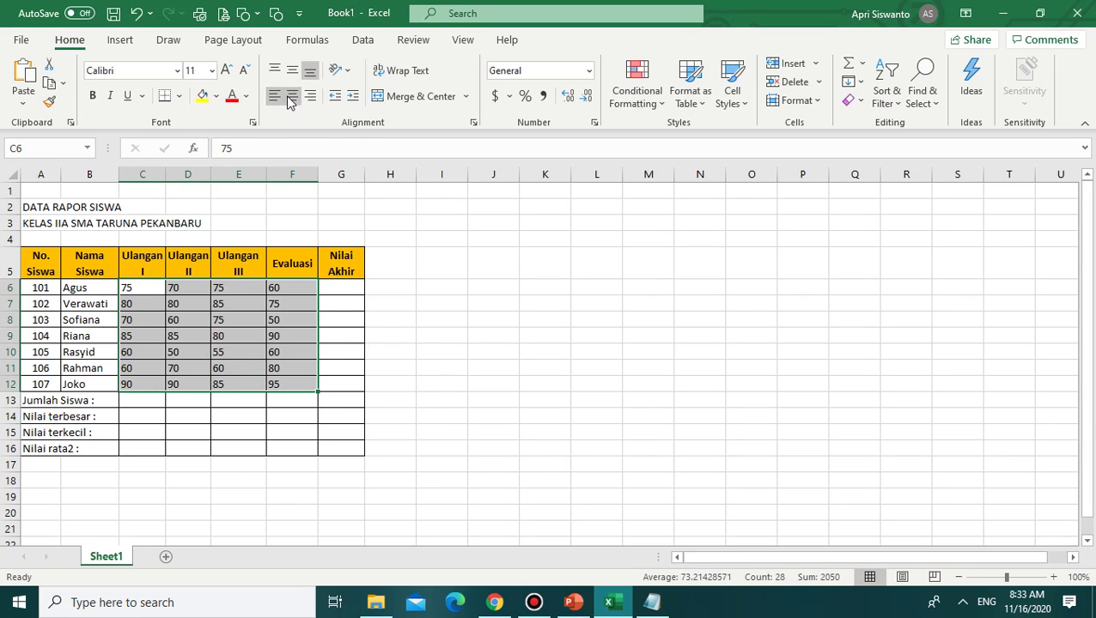
click(293, 97)
click(497, 333)
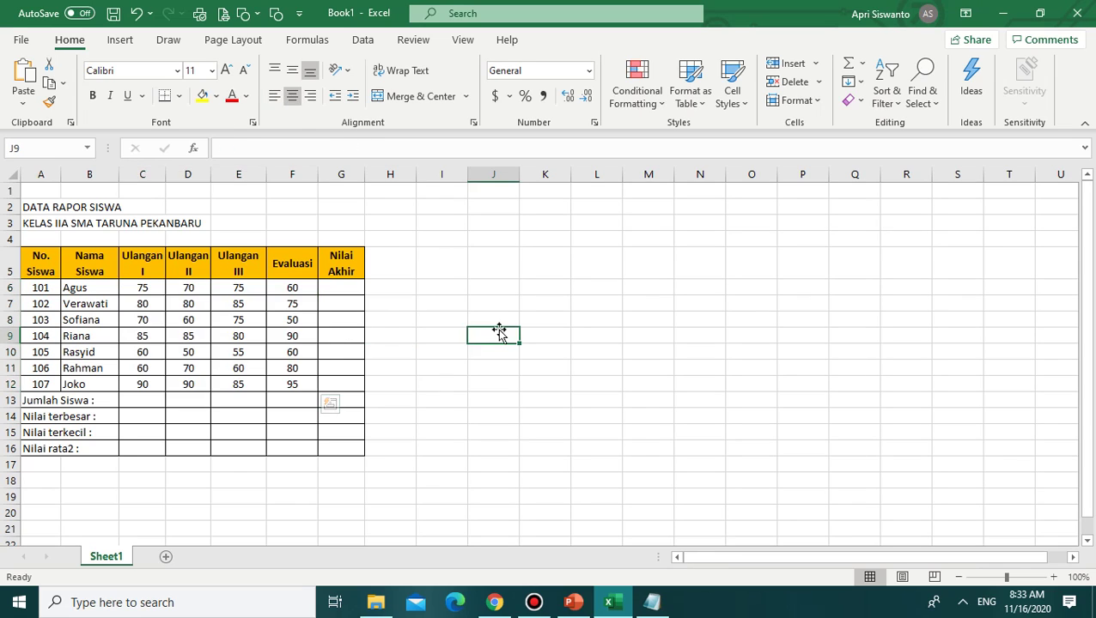
click(243, 447)
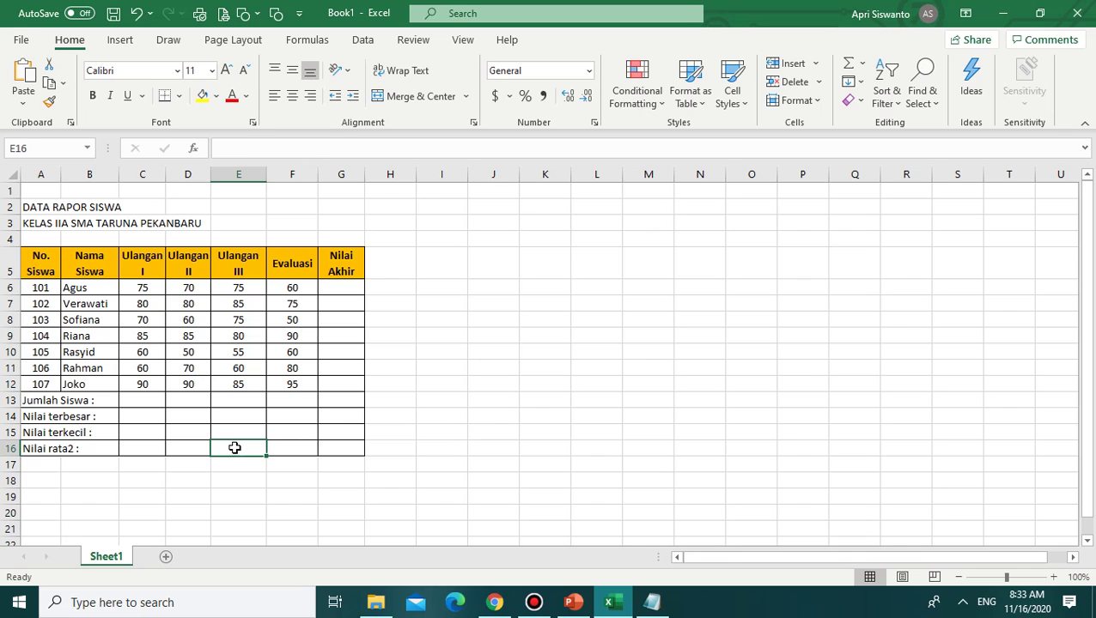
click(43, 406)
click(187, 435)
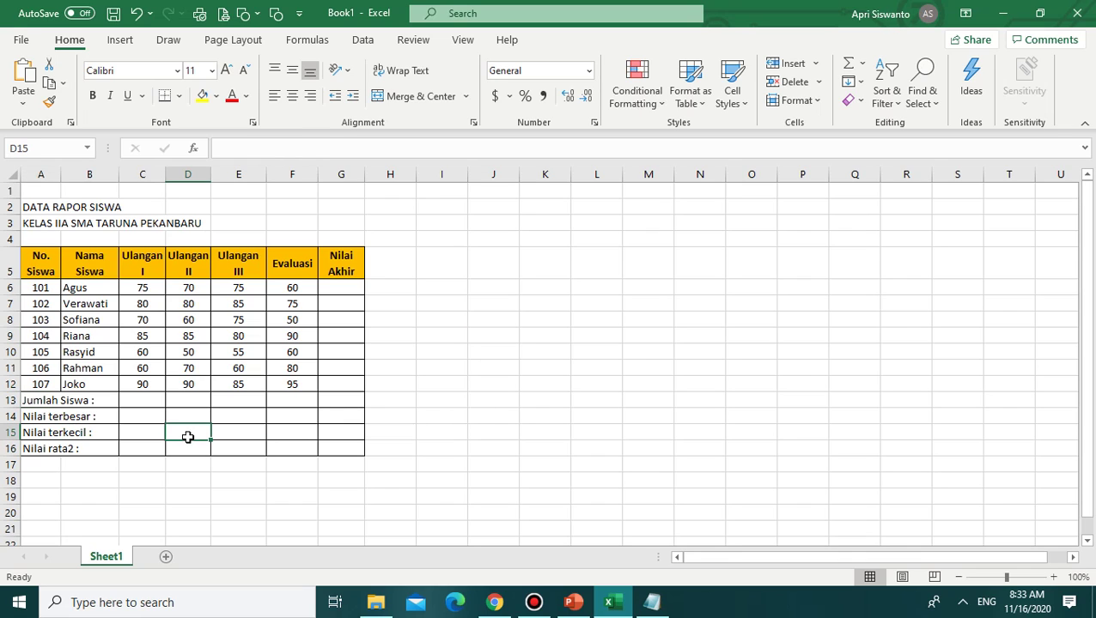
click(199, 493)
drag(36, 402, 103, 402)
click(134, 462)
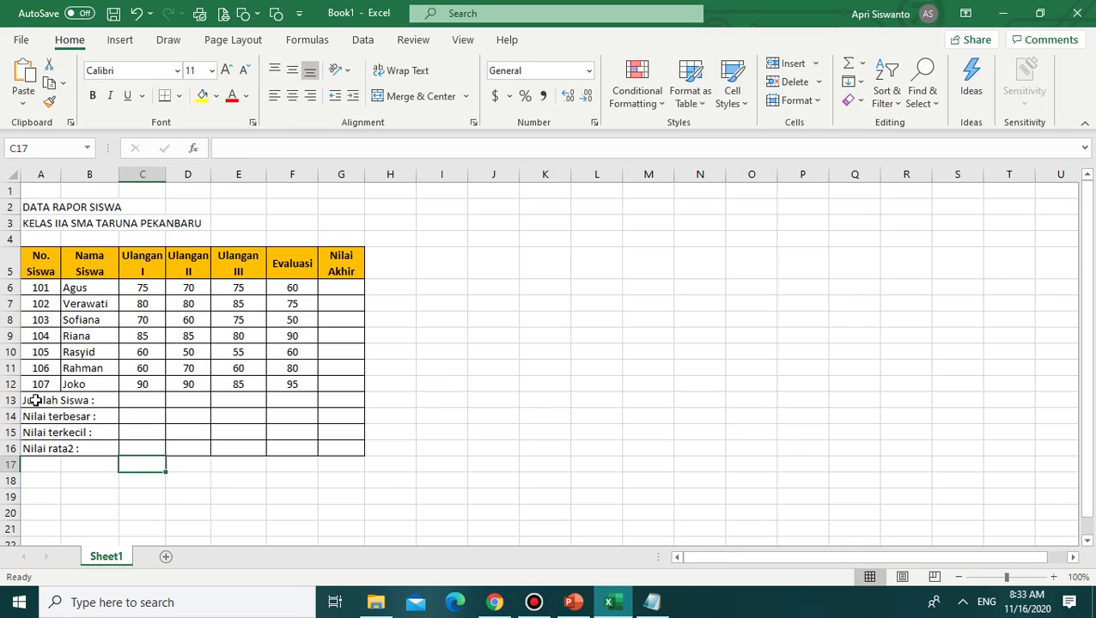
drag(33, 398, 89, 400)
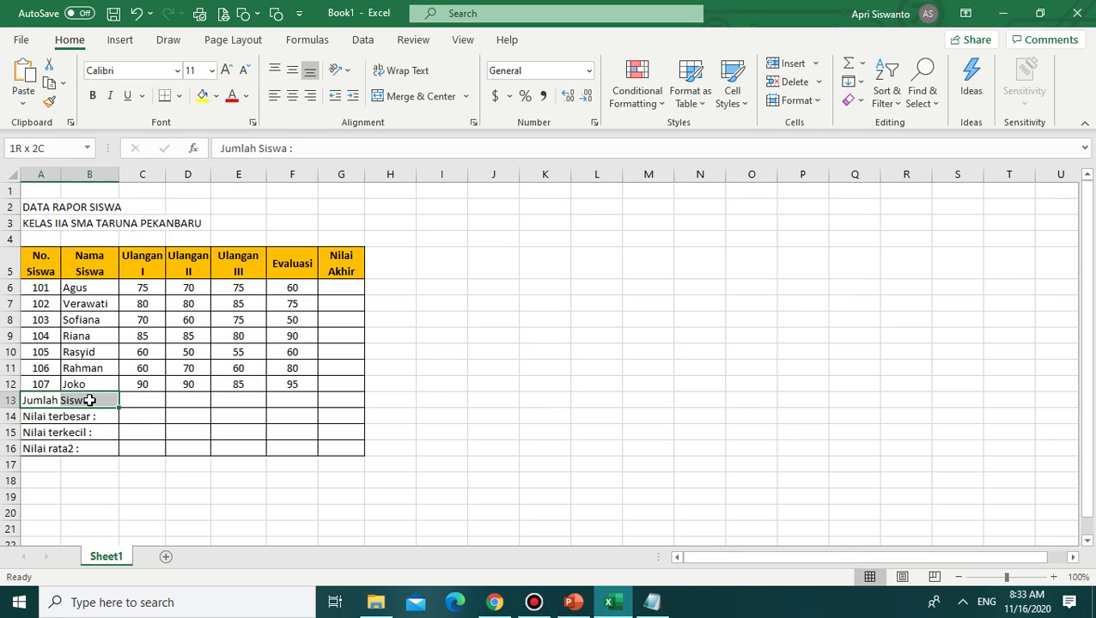
click(170, 477)
Step: Merge and center columns A and B separately in each summary row, from "Jumlah Siswa :" in row 13 to "Nilai rata2 :" in row 16
click(47, 401)
drag(47, 401, 88, 401)
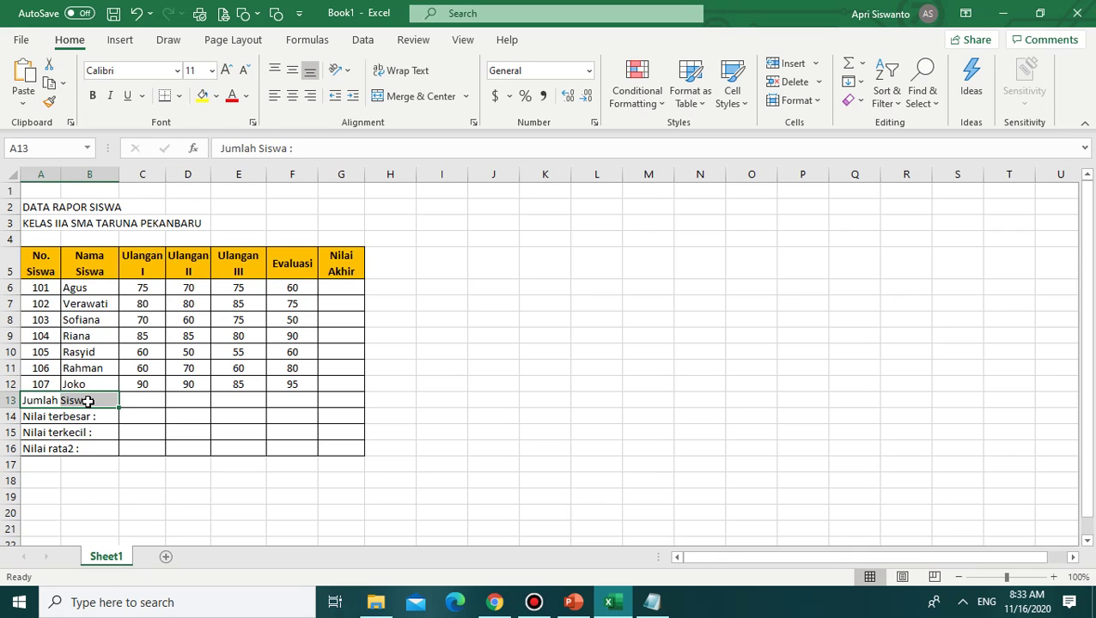
click(411, 96)
click(636, 378)
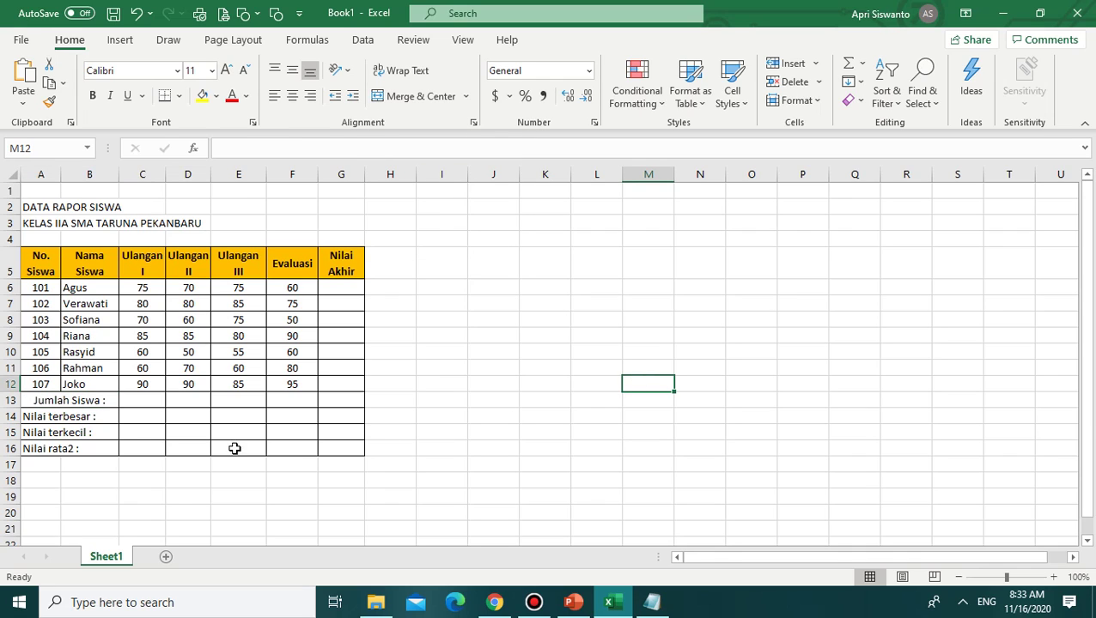
drag(34, 419, 98, 431)
click(396, 97)
click(403, 96)
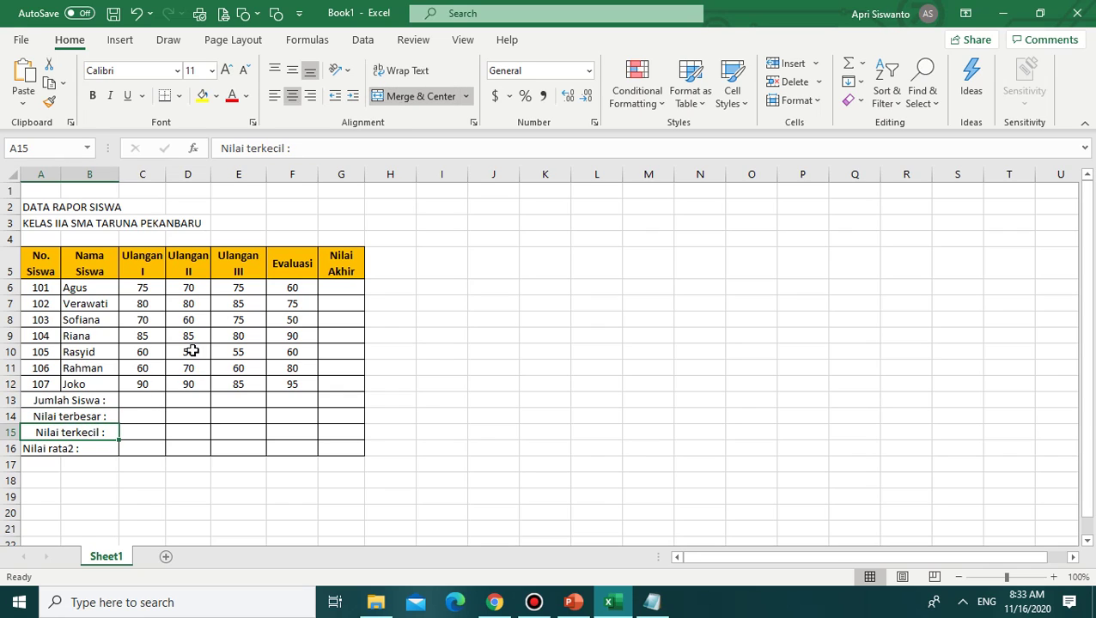
drag(35, 447, 77, 447)
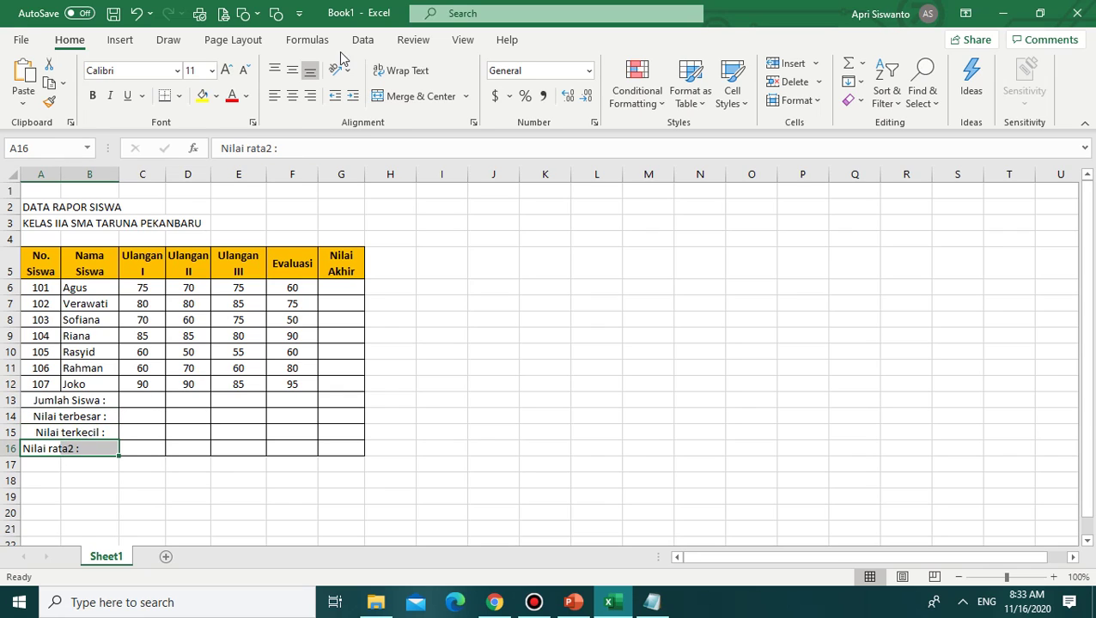
click(403, 96)
click(572, 309)
click(266, 461)
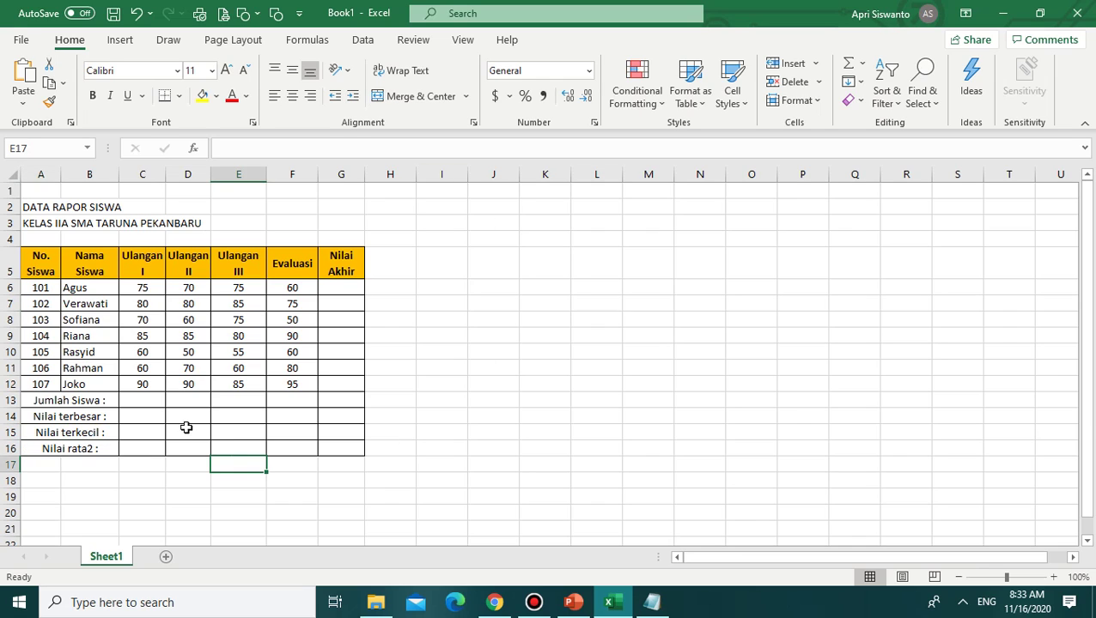
Step: Left-align the merged summary labels in A13:B16
drag(89, 401, 90, 445)
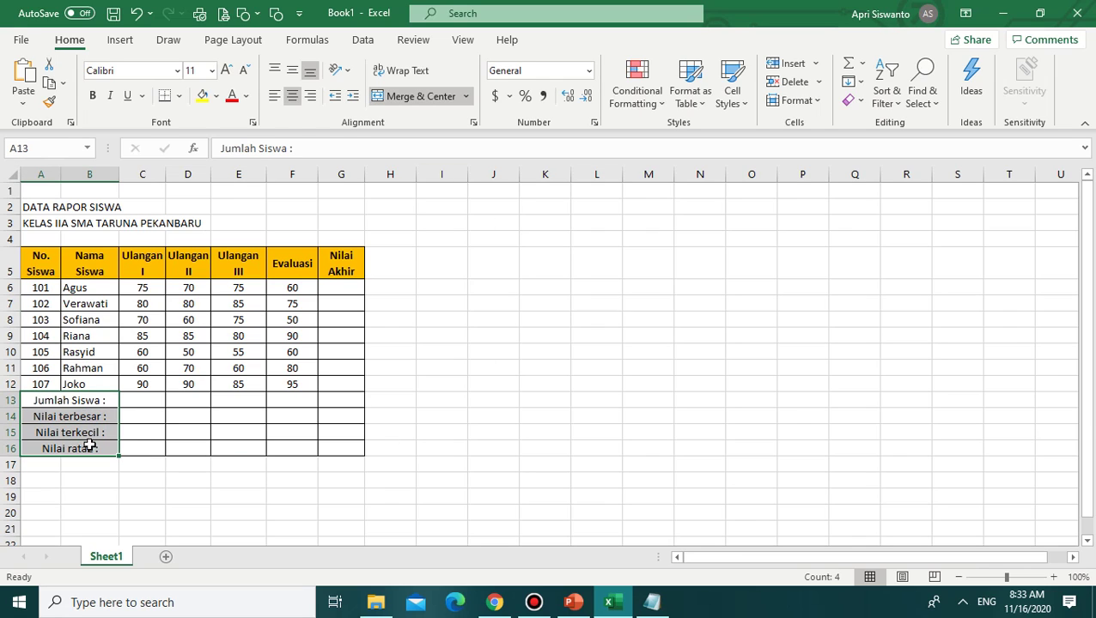
click(275, 96)
click(528, 384)
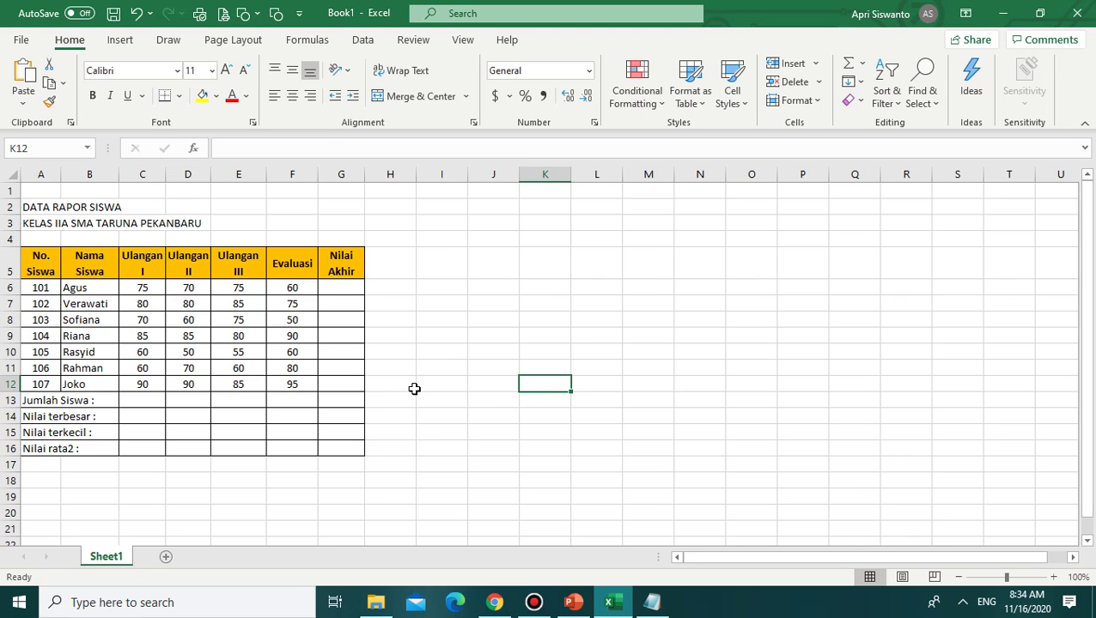
Step: Enter the note heading "Keterangan Soal :" in cell A18 below the table
scroll(386, 399, down, 2)
scroll(236, 431, up, 2)
click(48, 478)
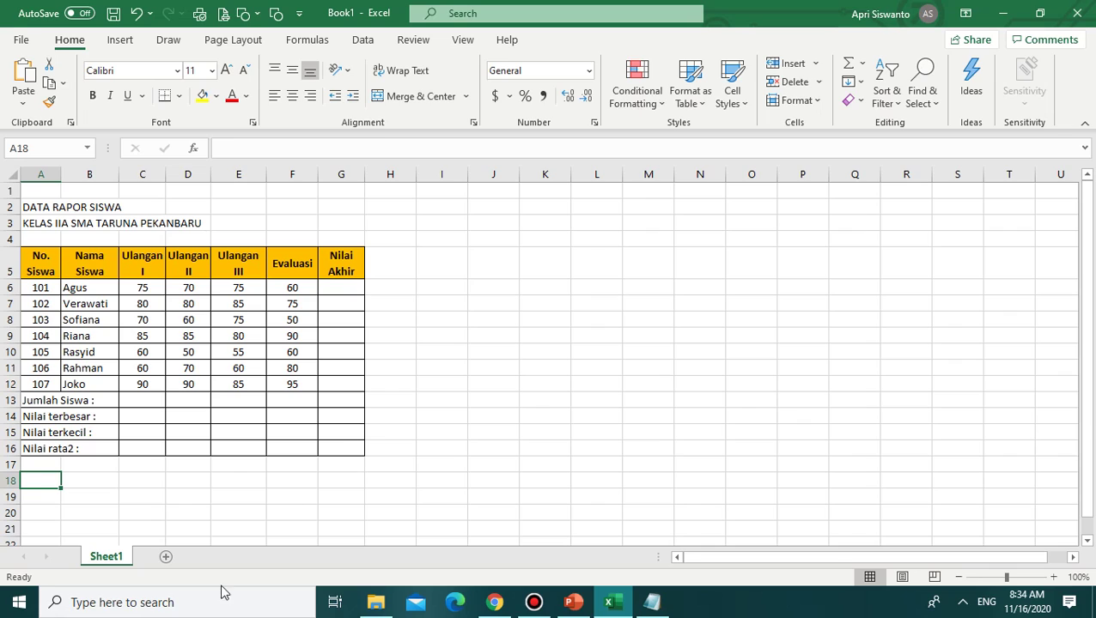
text(Keteran)
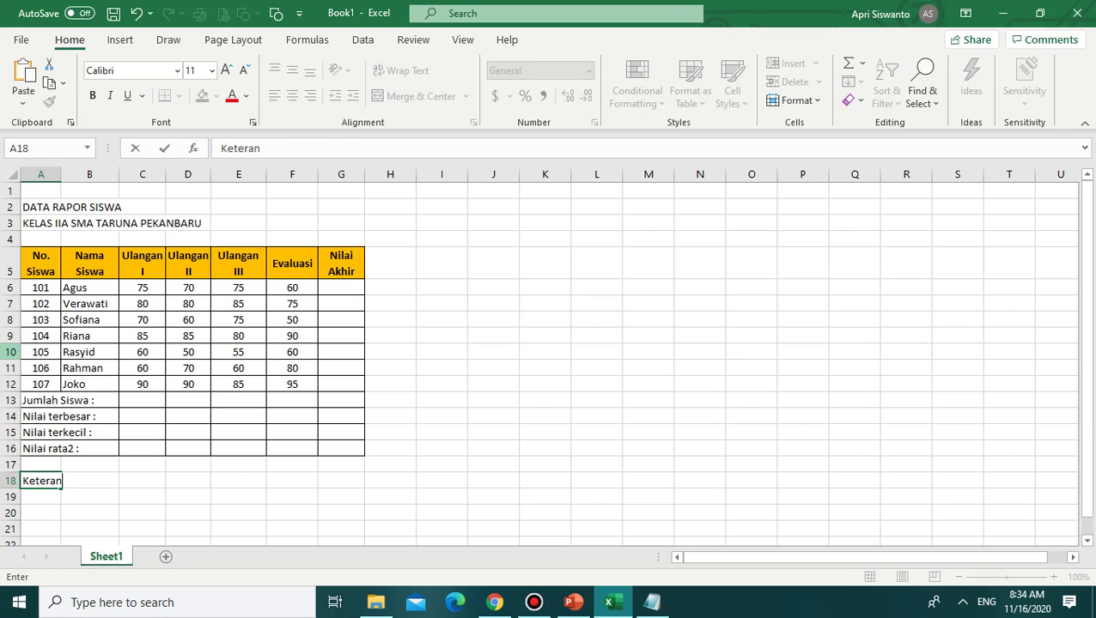
text(gan Soal)
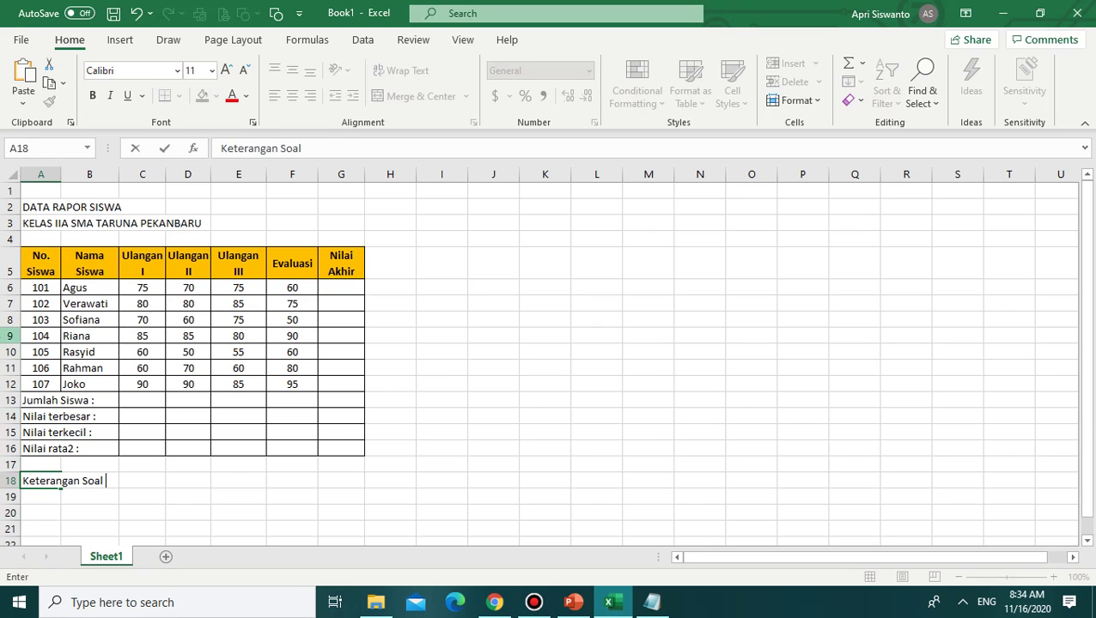
text( :)
key(Return)
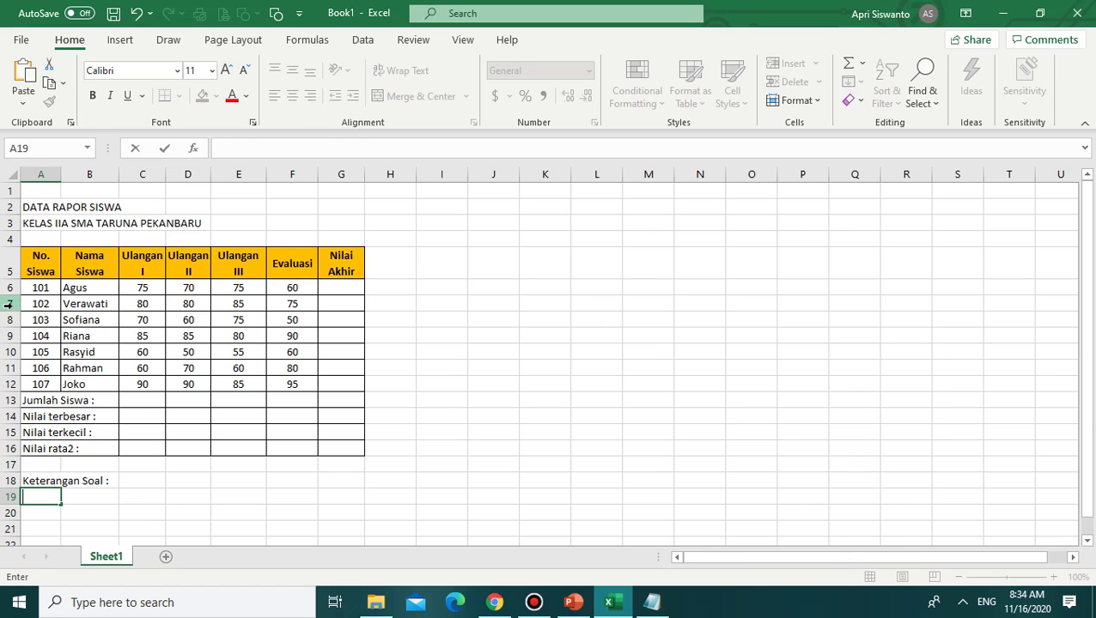
Step: Begin the weighting note in A19 with "Untuk ulangan I, ulangan II, dan ulangan III diberi bobot masing2 20%"
text(Untul)
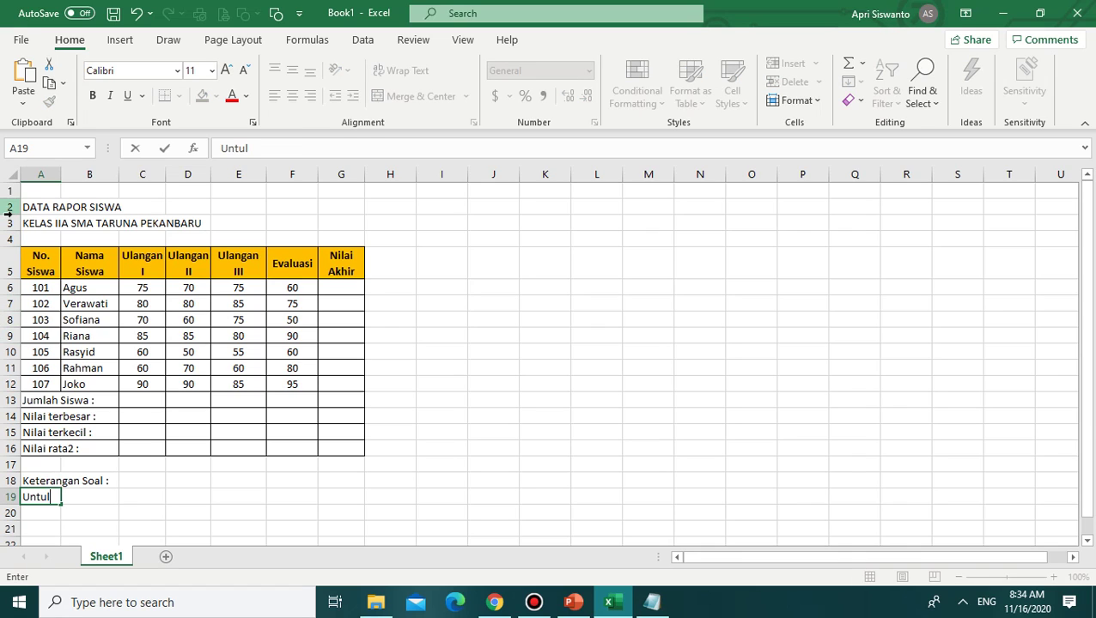
text( a)
key(BackSpace)
key(BackSpace)
key(BackSpace)
text(k ulangan 1)
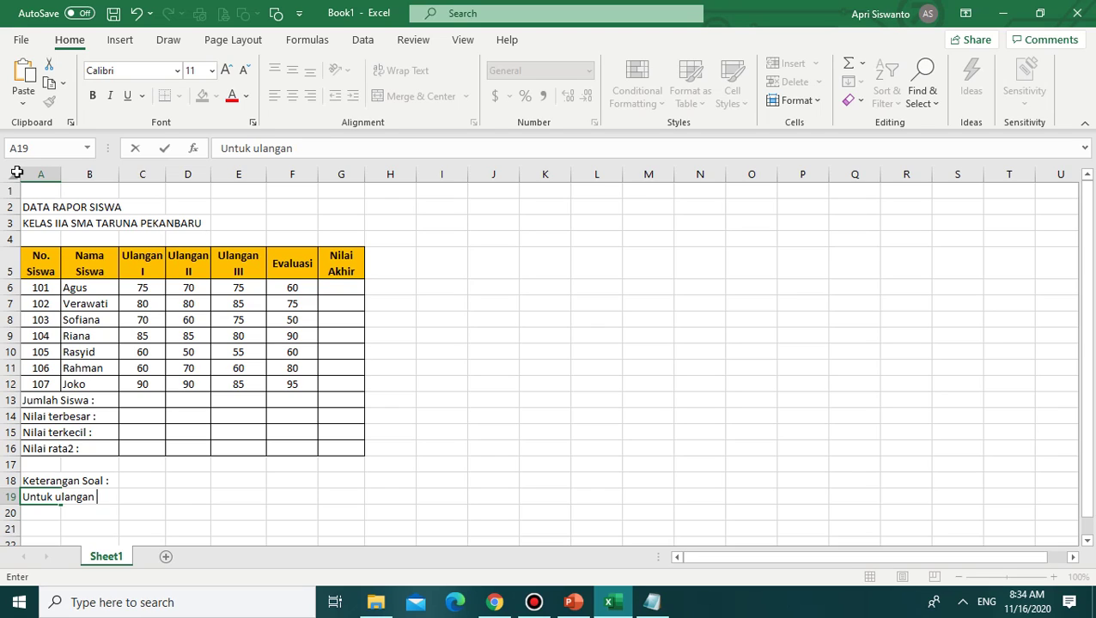
text(, ULAN)
key(BackSpace)
key(BackSpace)
key(BackSpace)
key(BackSpace)
text(ulangan II)
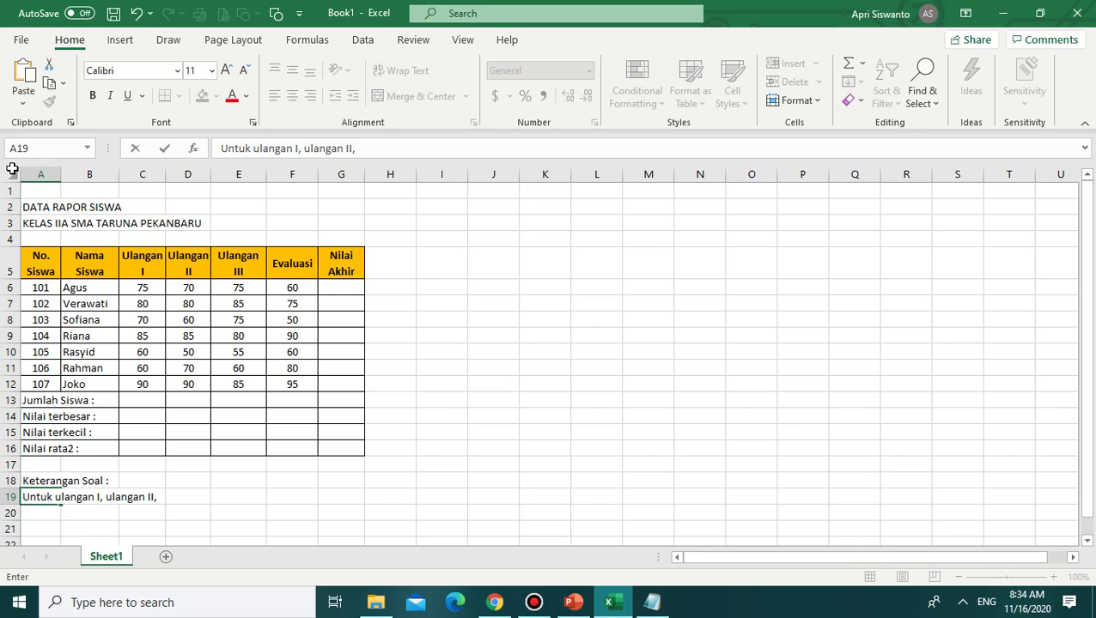
text(, dan ulan)
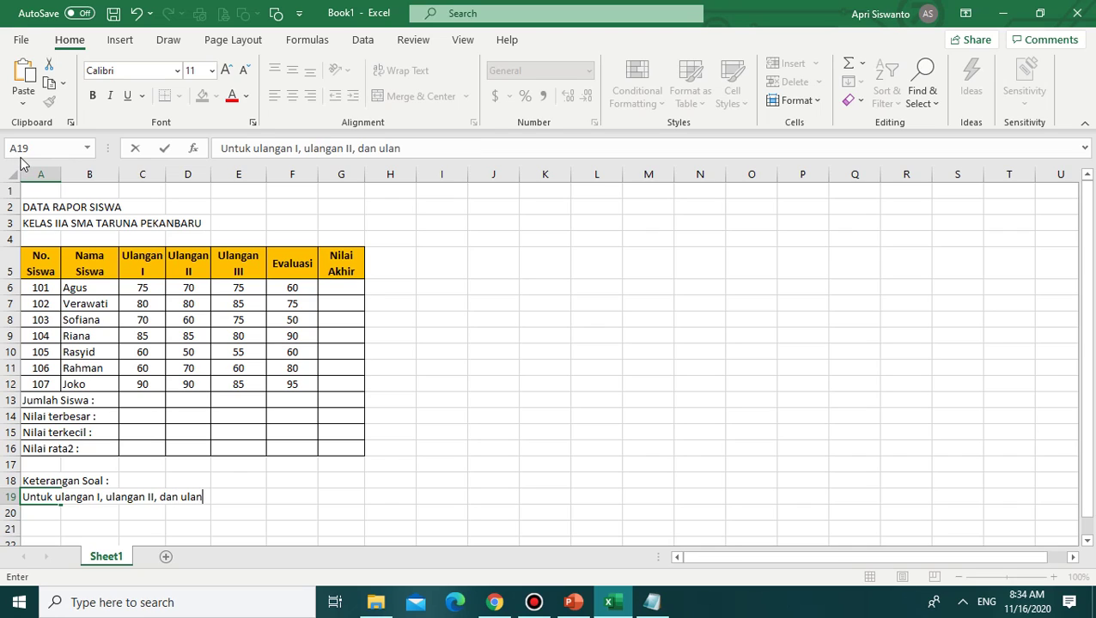
text(gan III )
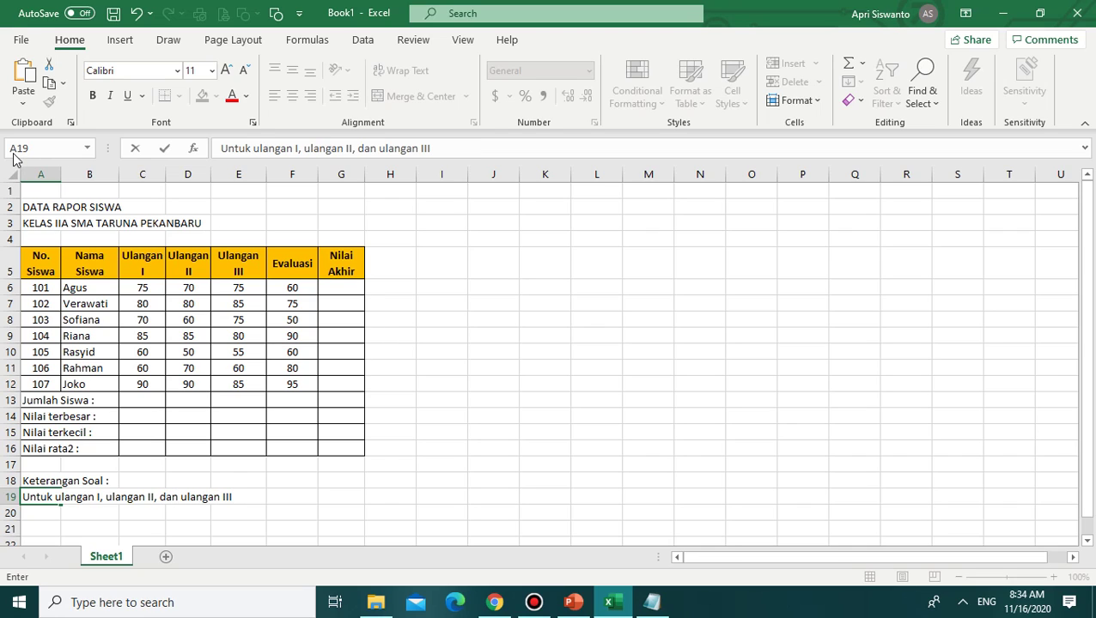
text(diberi bobot masin)
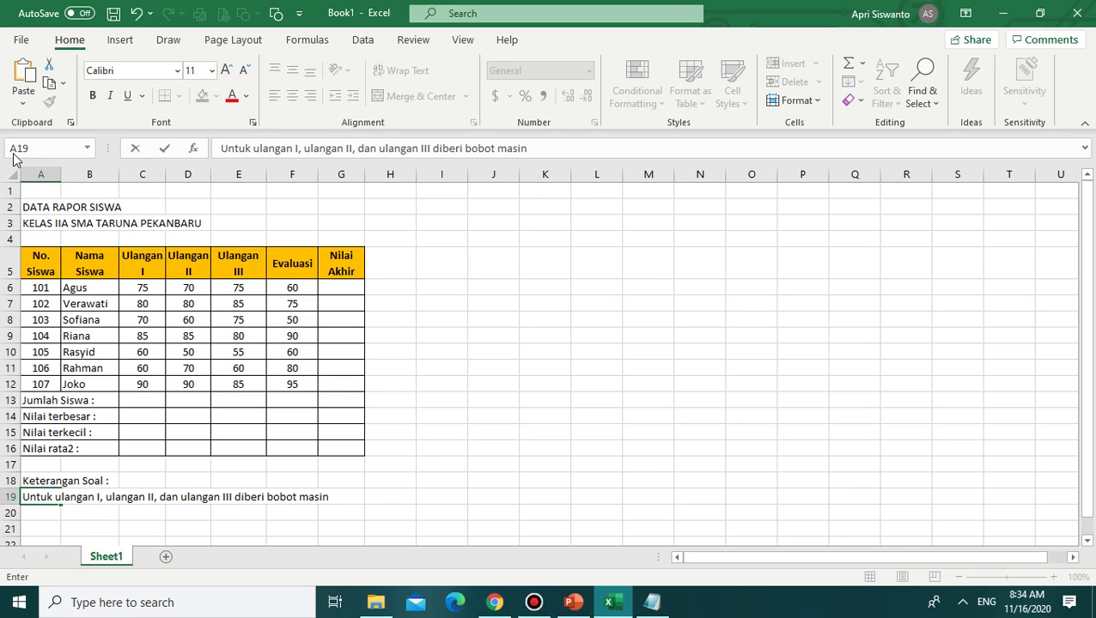
text(g2)
key(BackSpace)
text(g2 )
text(20)
text(5)
text(%)
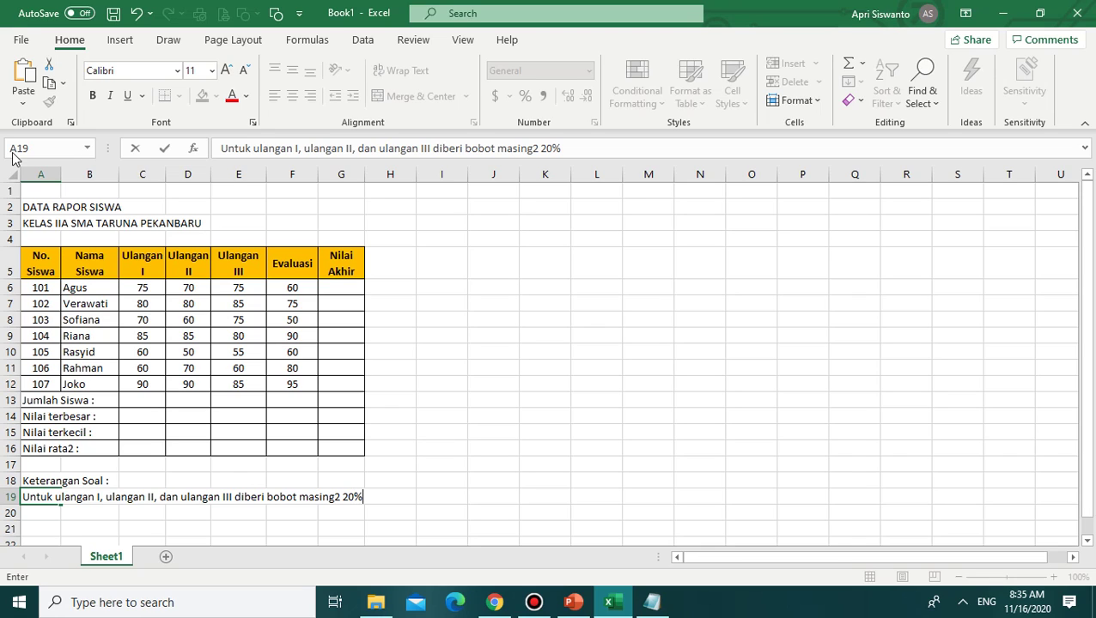
Step: Complete the weighting note in A19 with ", sedangkan evaluasi bobotnya 40%"
text(, sedangkan evaluasi)
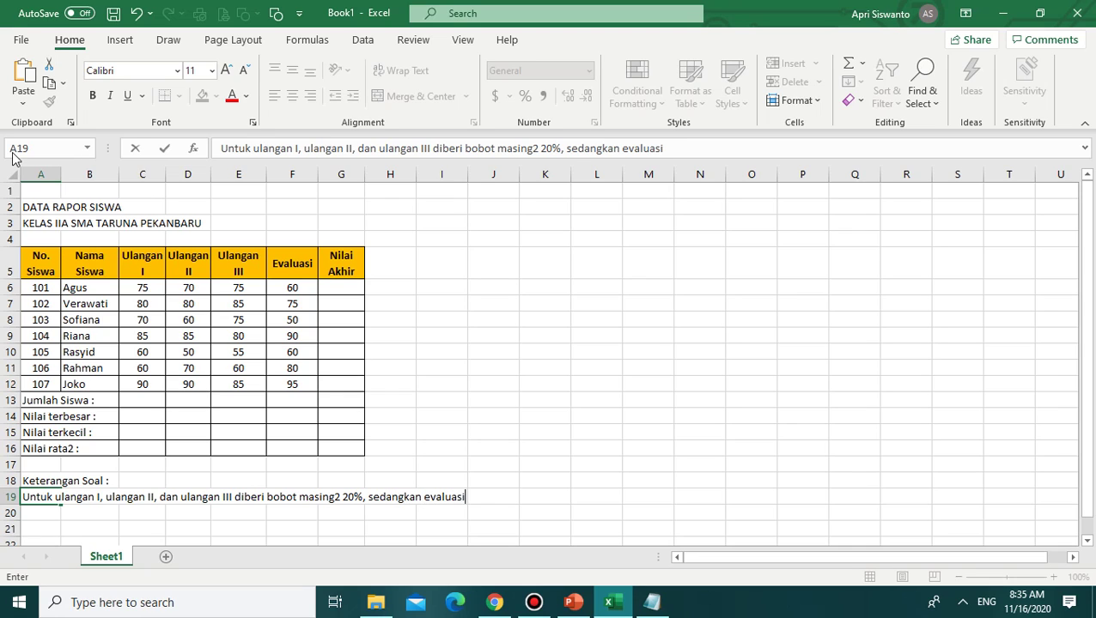
text( boboynya)
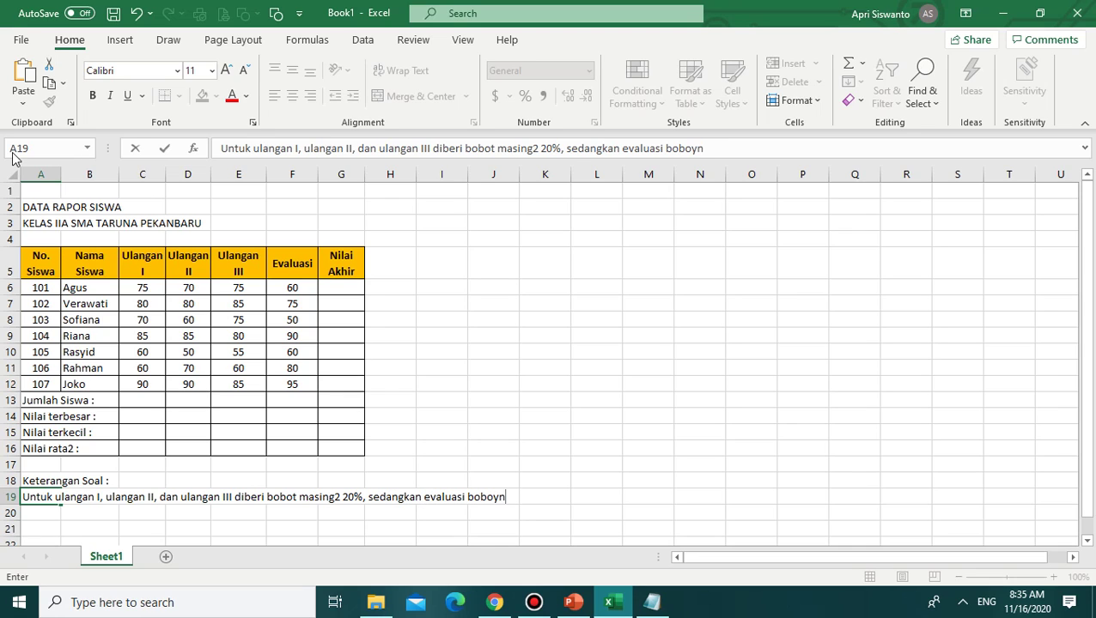
key(BackSpace)
key(BackSpace)
key(BackSpace)
key(BackSpace)
text(tnya 40%)
key(Return)
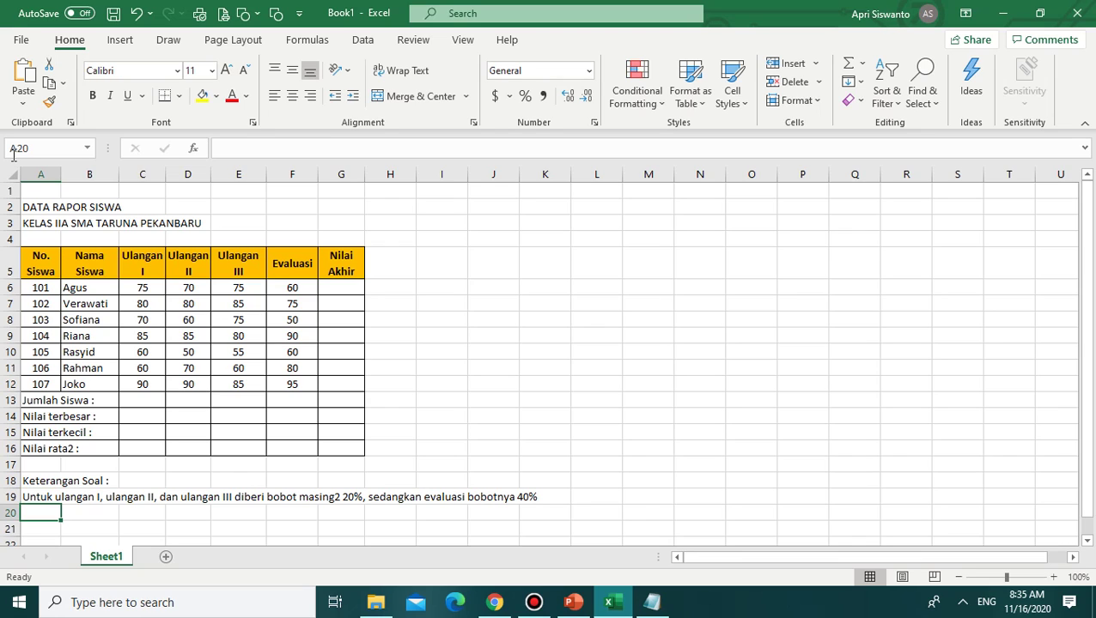
Step: Leave row 20 blank and enter the labels "Nilai Akhir" in A21 and "Jumlah Siswa" in A22
key(Return)
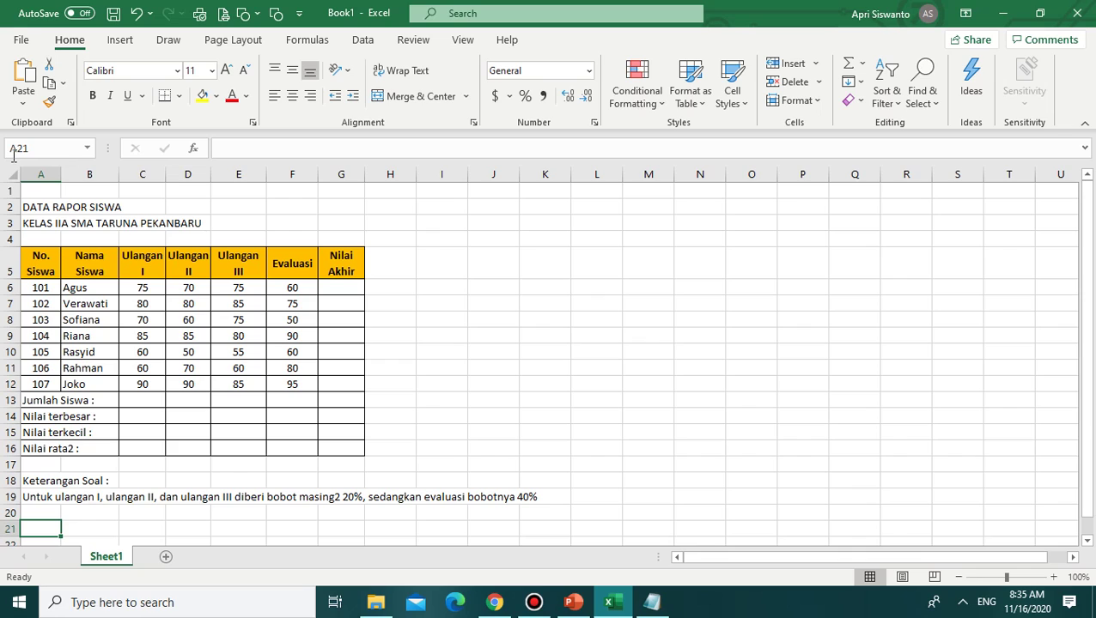
text(Nilai)
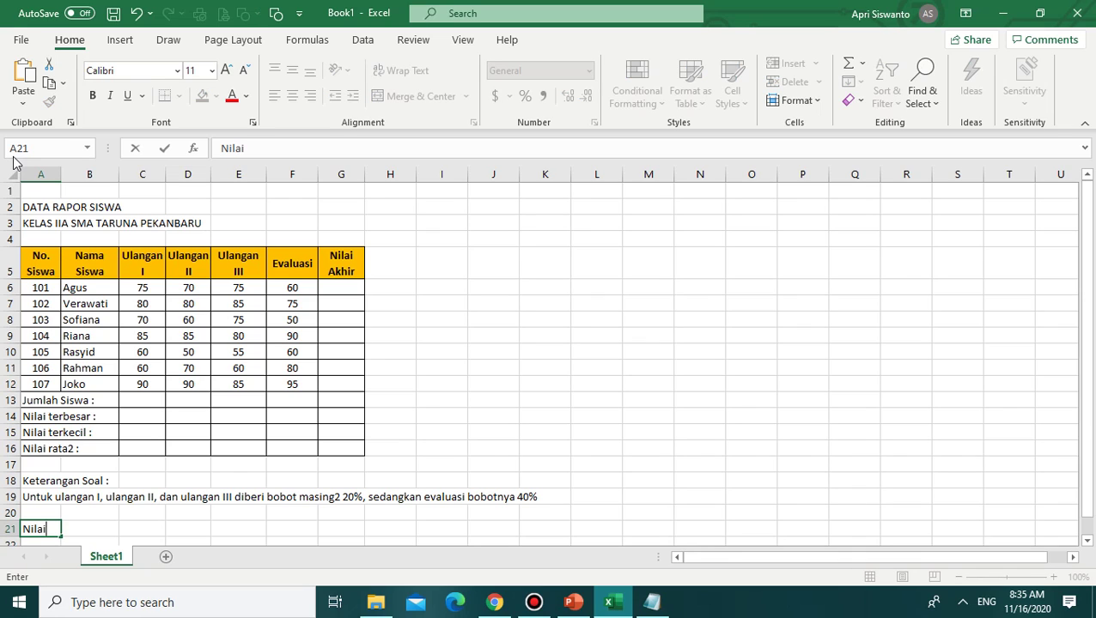
text( Akhir)
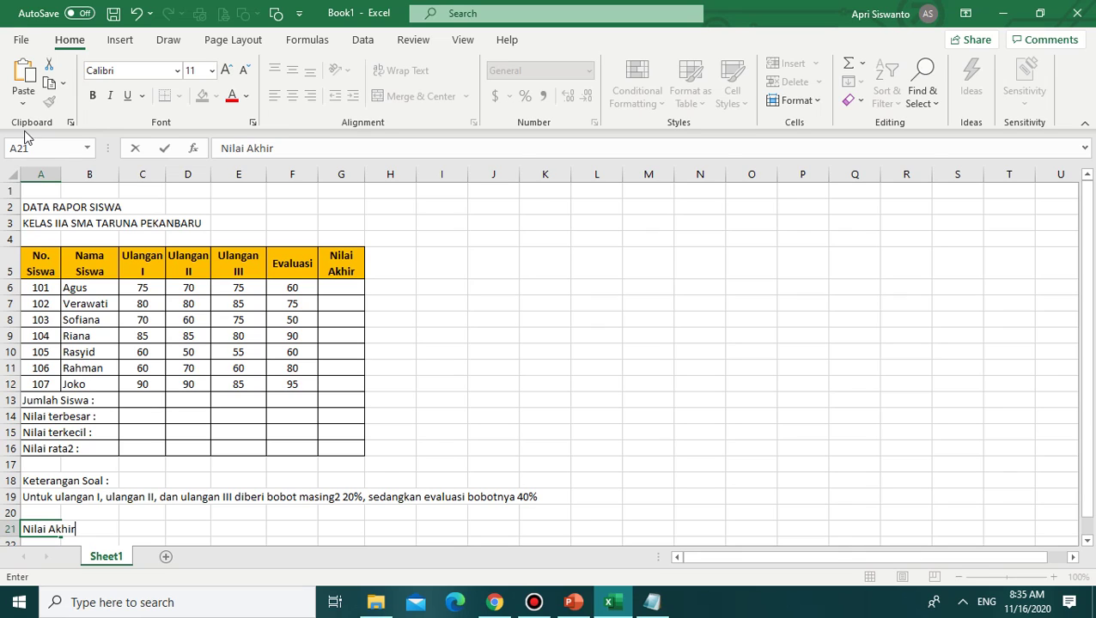
key(Return)
text(Jumlah Susw)
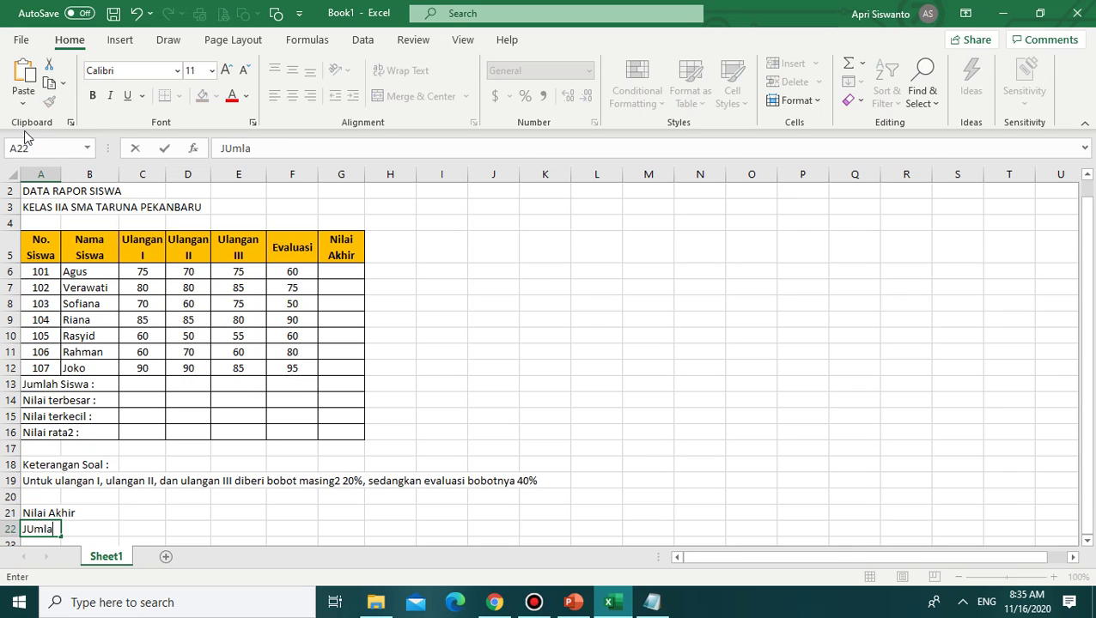
text(a)
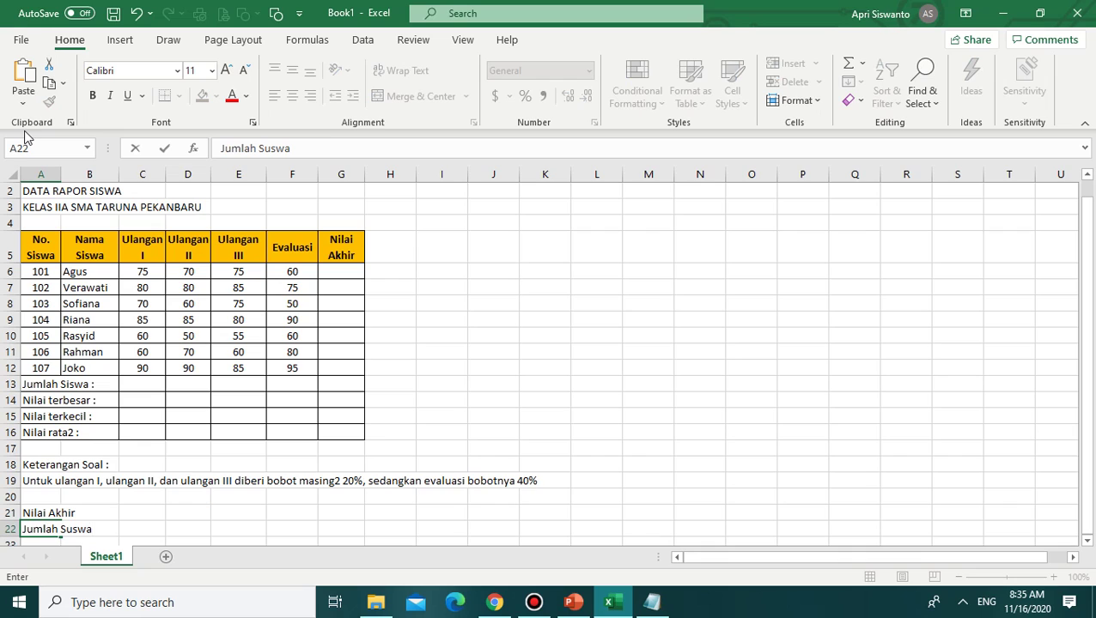
key(BackSpace)
key(BackSpace)
key(BackSpace)
key(BackSpace)
text(iswa)
click(122, 497)
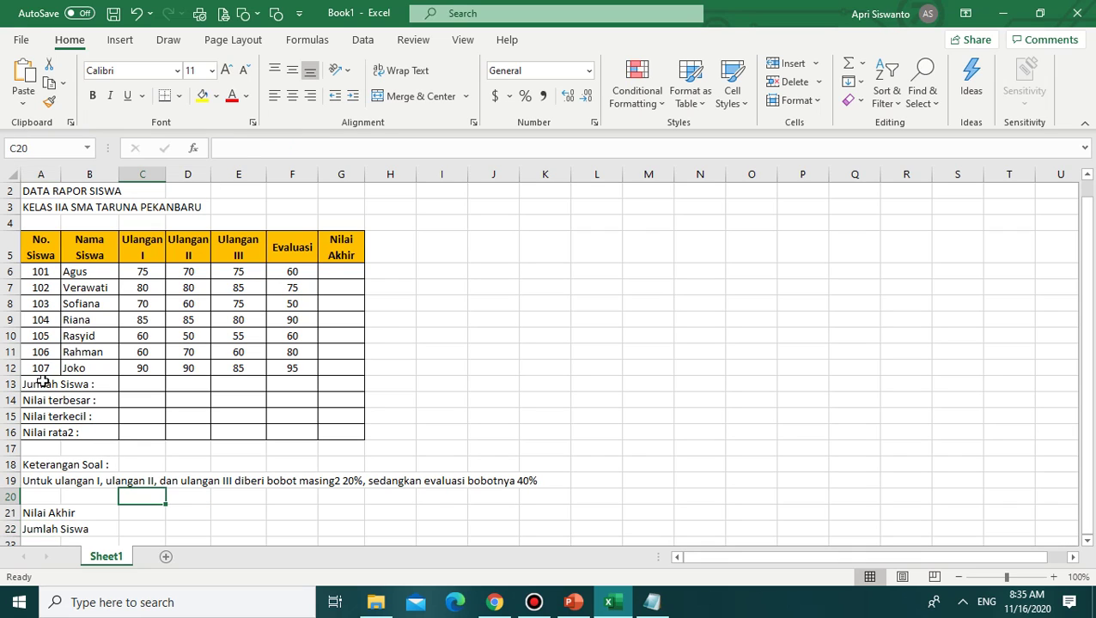
click(43, 383)
click(43, 400)
click(43, 416)
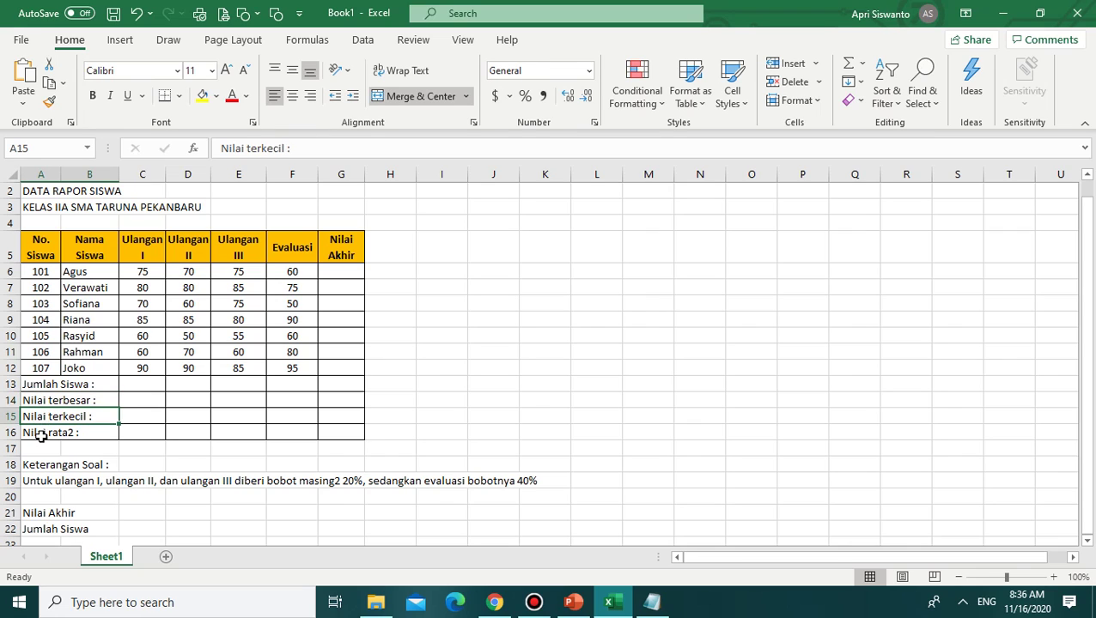
click(41, 435)
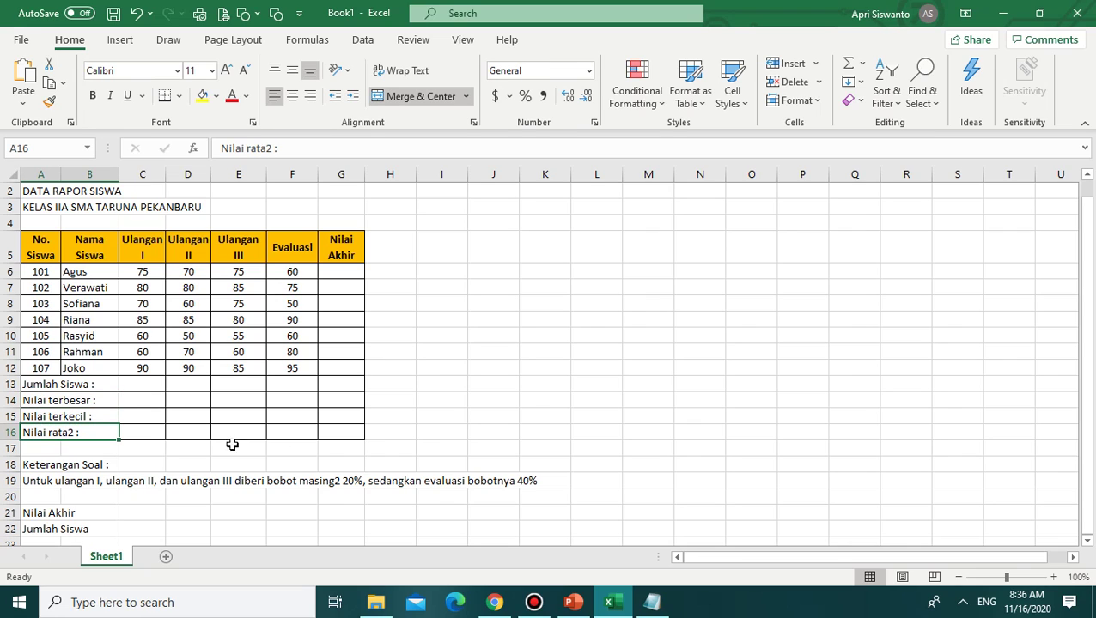
click(493, 334)
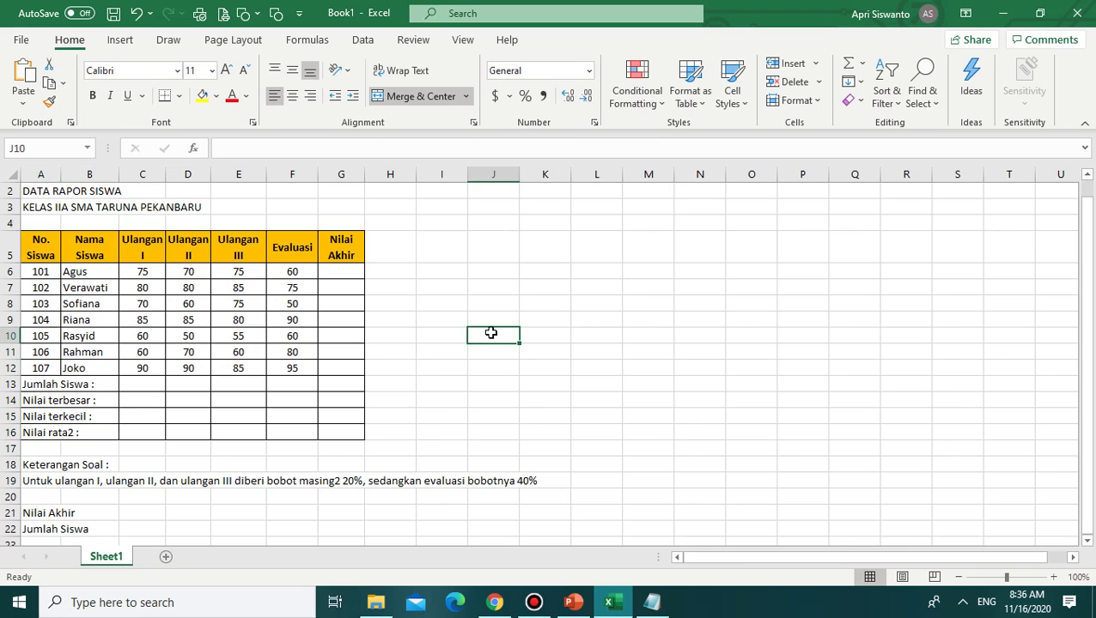
click(354, 274)
click(603, 340)
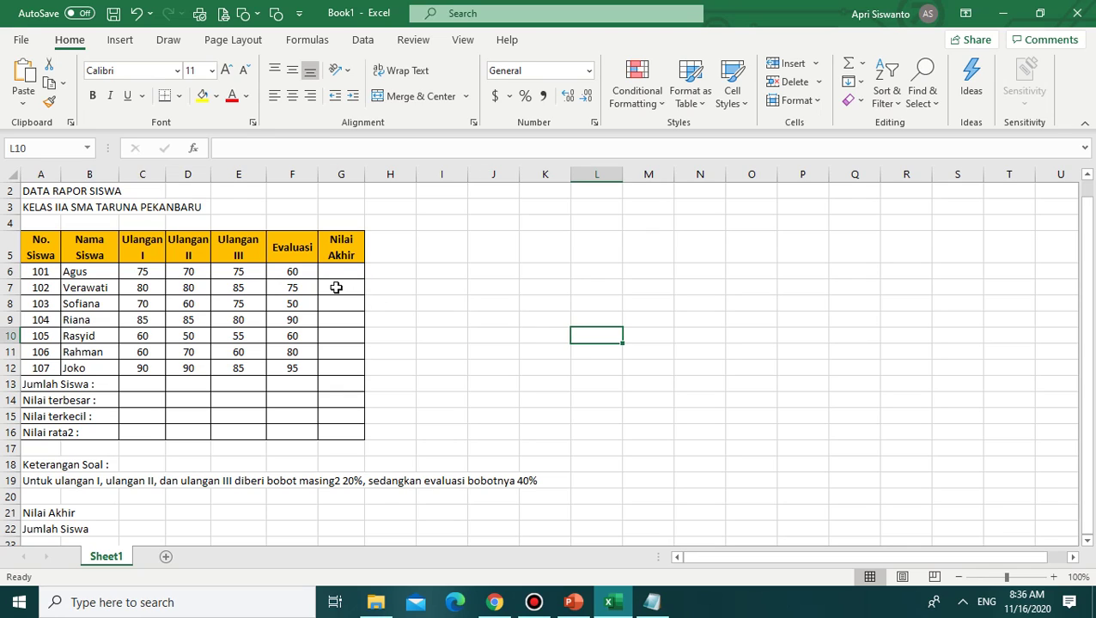
Step: Calculate the first student's weighted final score in G6 with the formula =(C6*20%)+(D6*20%)+(E6*20%)+(F6*40%)
click(335, 268)
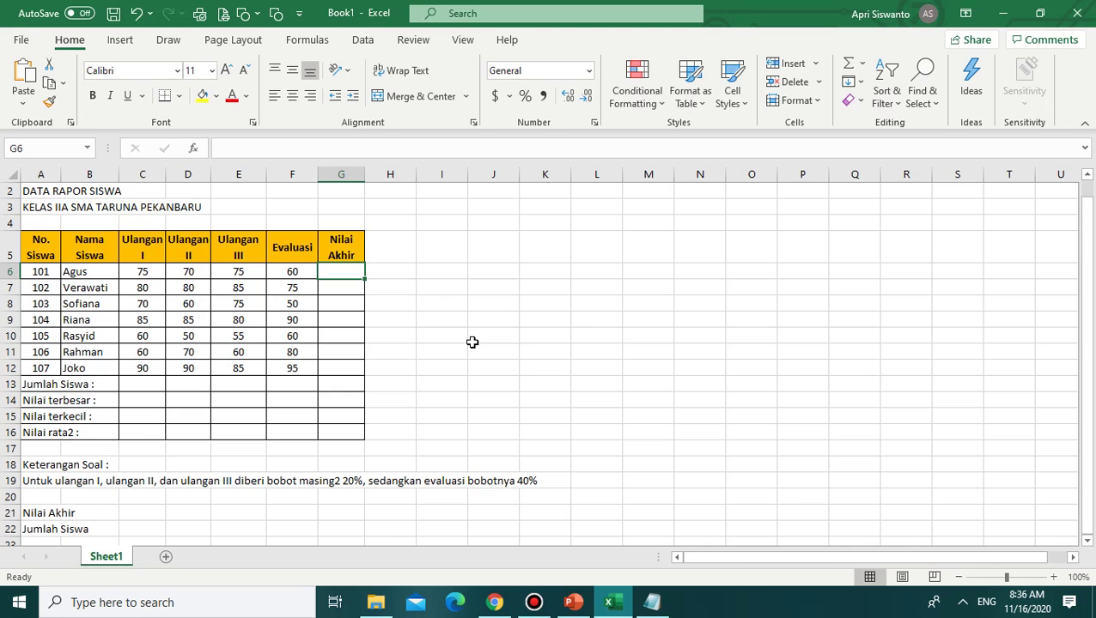
text(=)
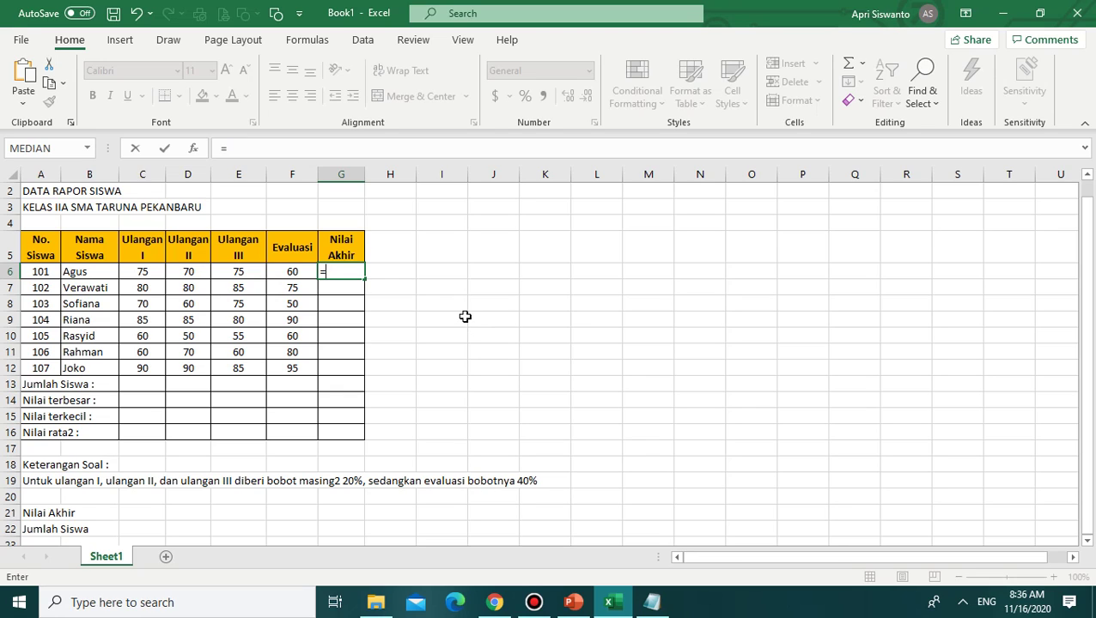
text(()
click(144, 270)
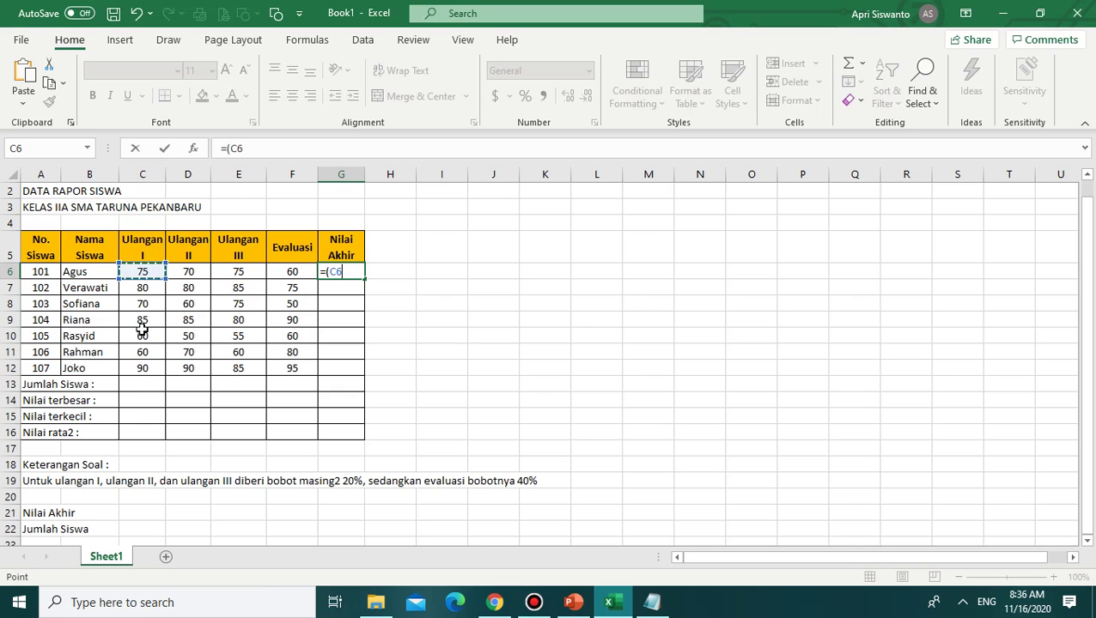
text(*20%)
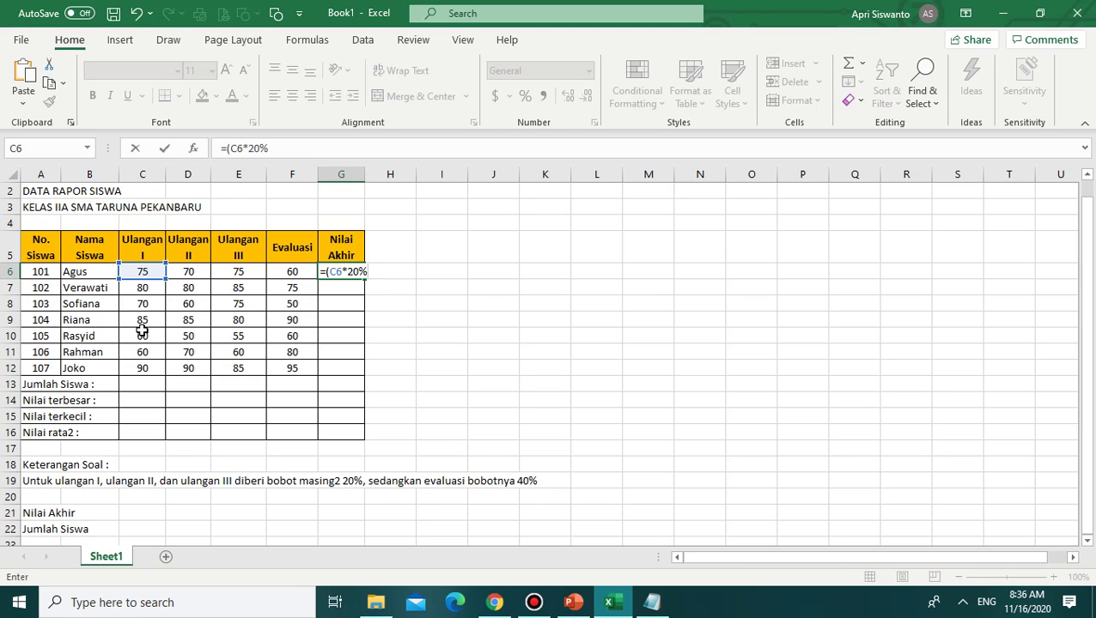
text()_)
key(BackSpace)
text(+()
click(192, 272)
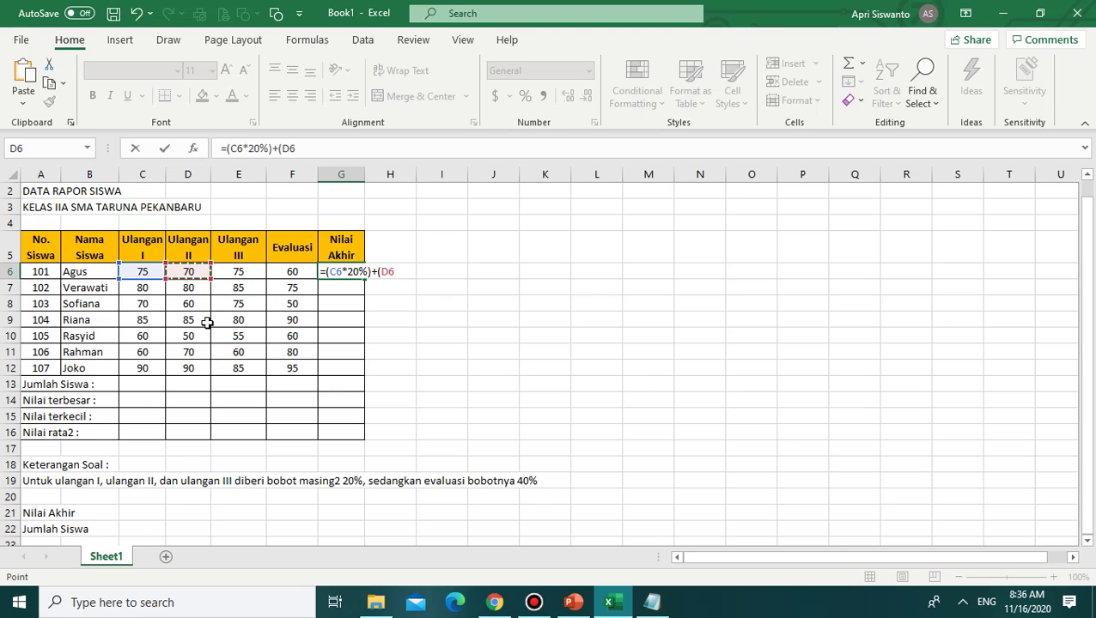
text(*20%)+)
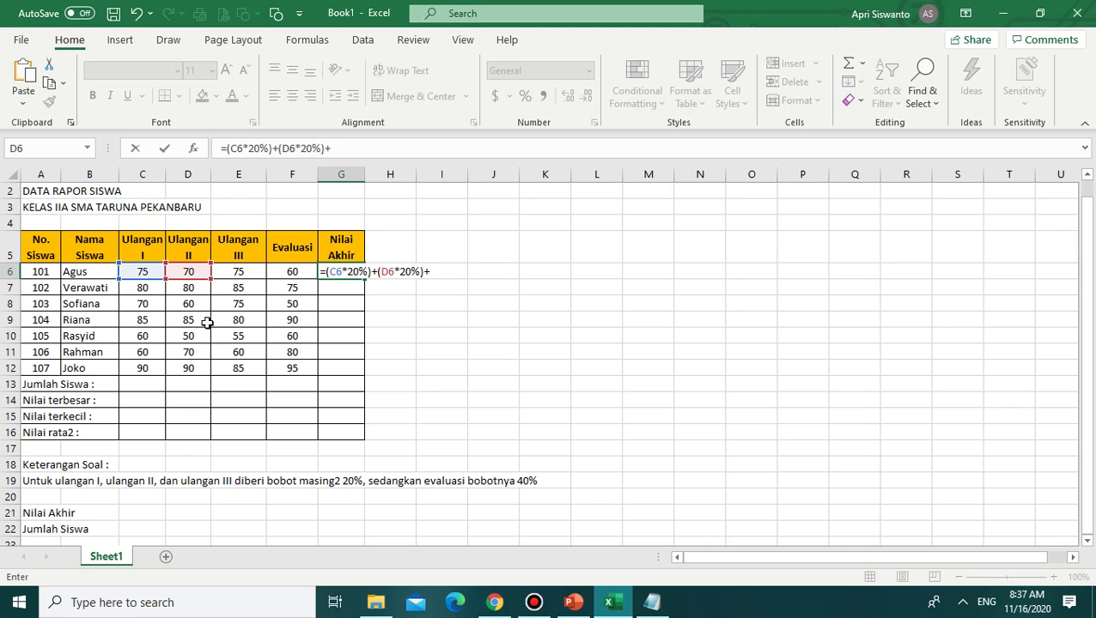
text(()
click(246, 271)
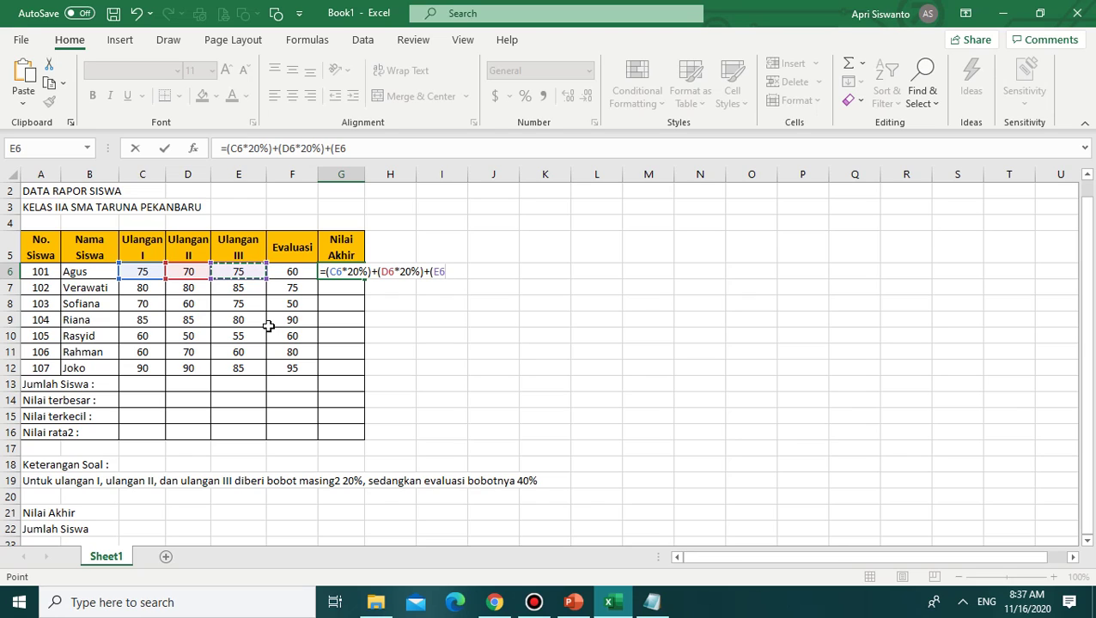
text(*20%))
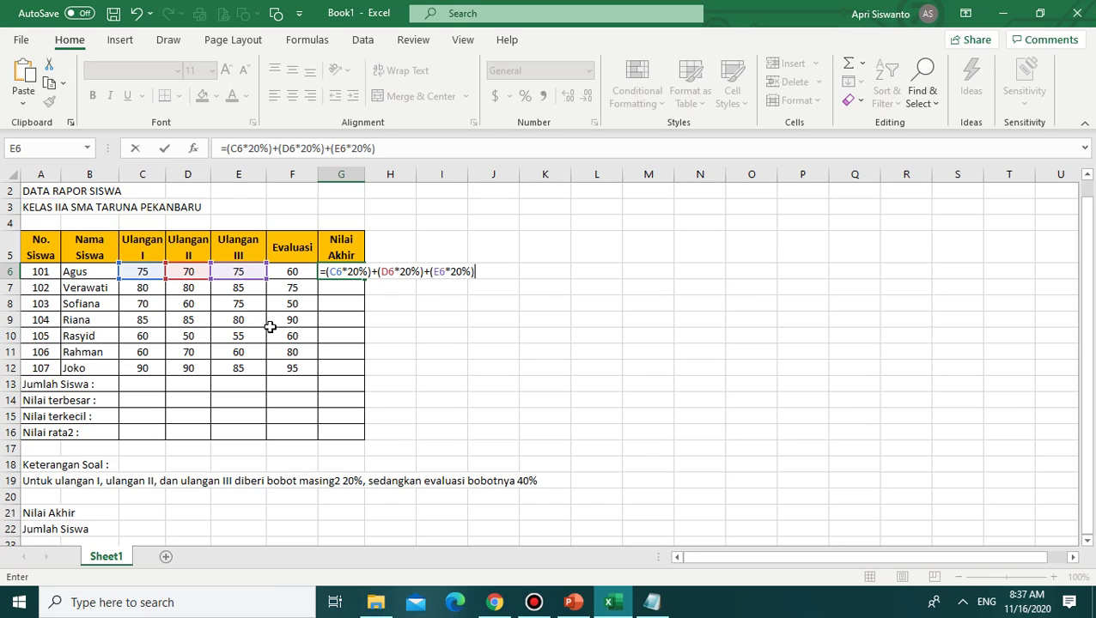
text(+()
click(298, 271)
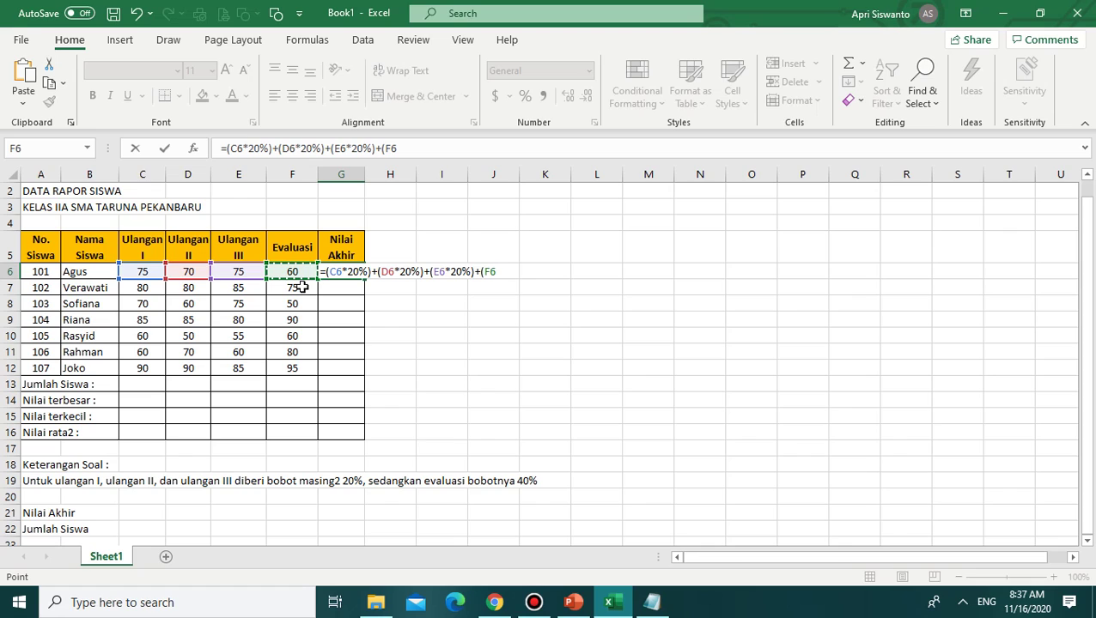
text(*40%))
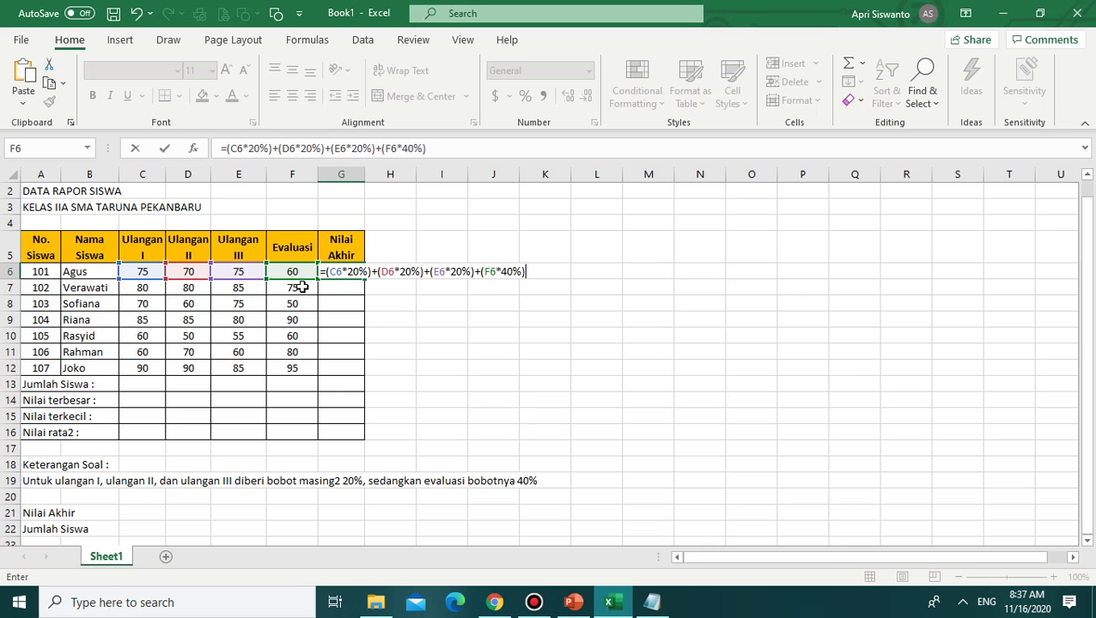
key(Return)
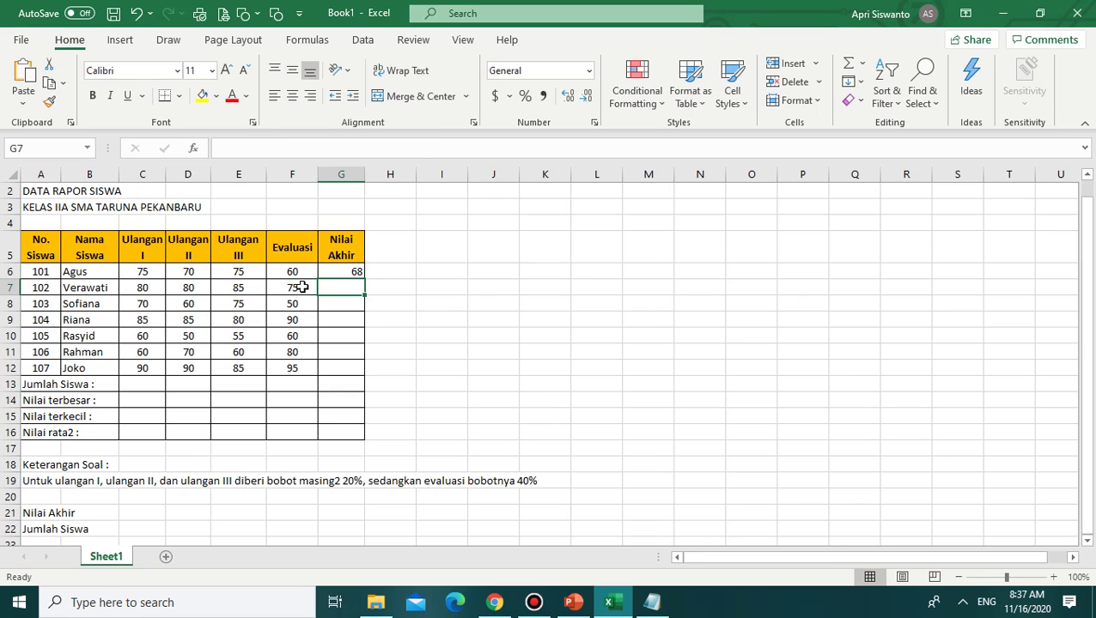
Step: Review the weighted final score formula in G6 without changing it
click(345, 272)
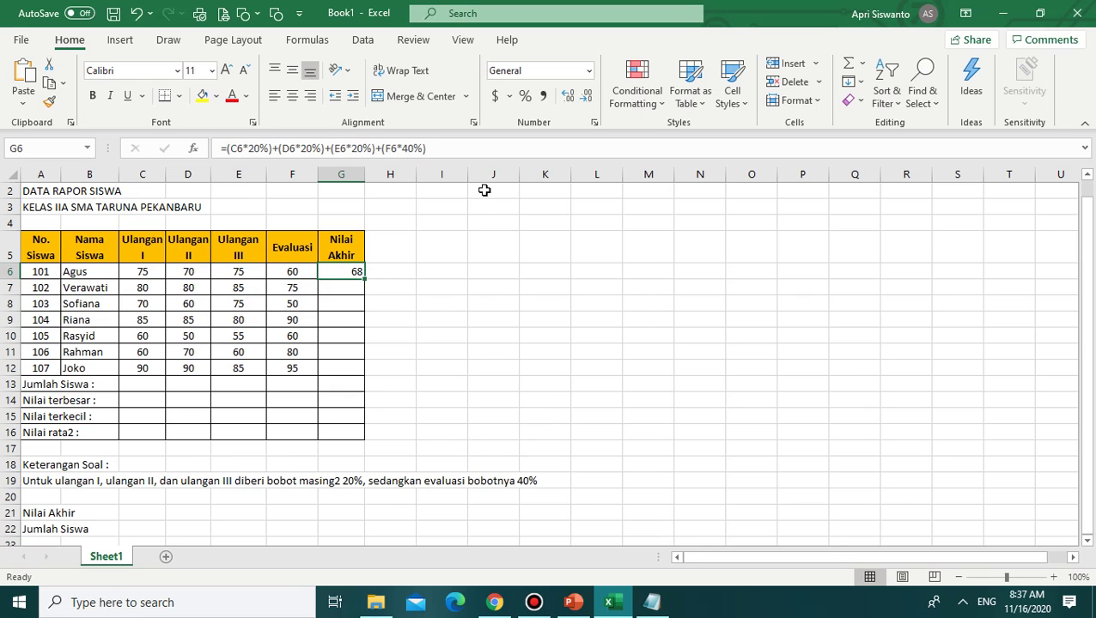
click(485, 149)
drag(485, 149, 220, 182)
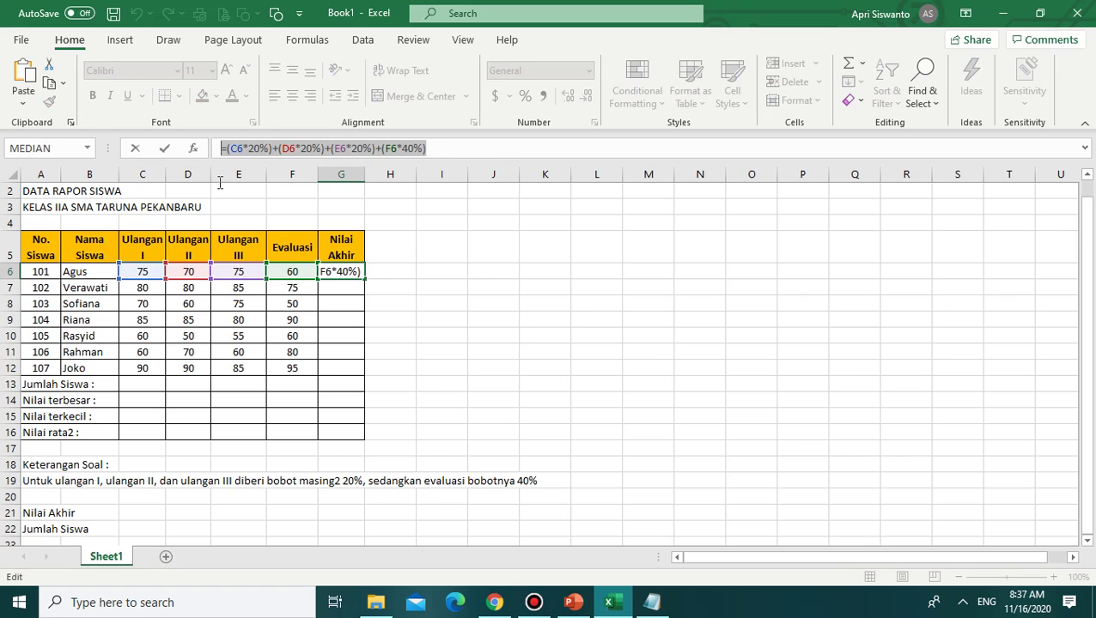
click(459, 149)
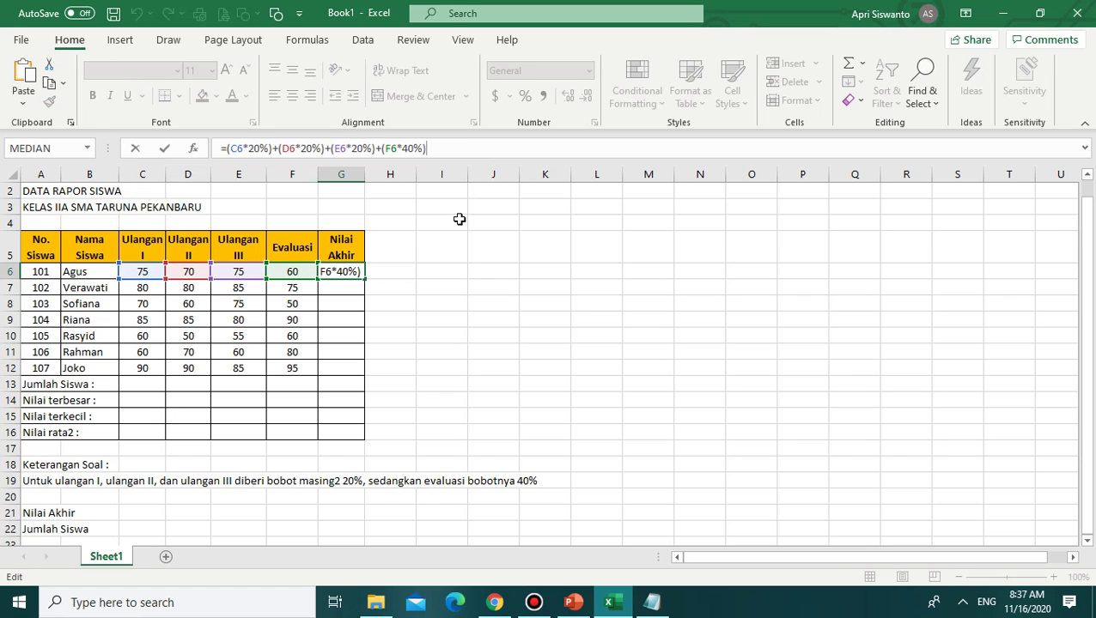
key(Return)
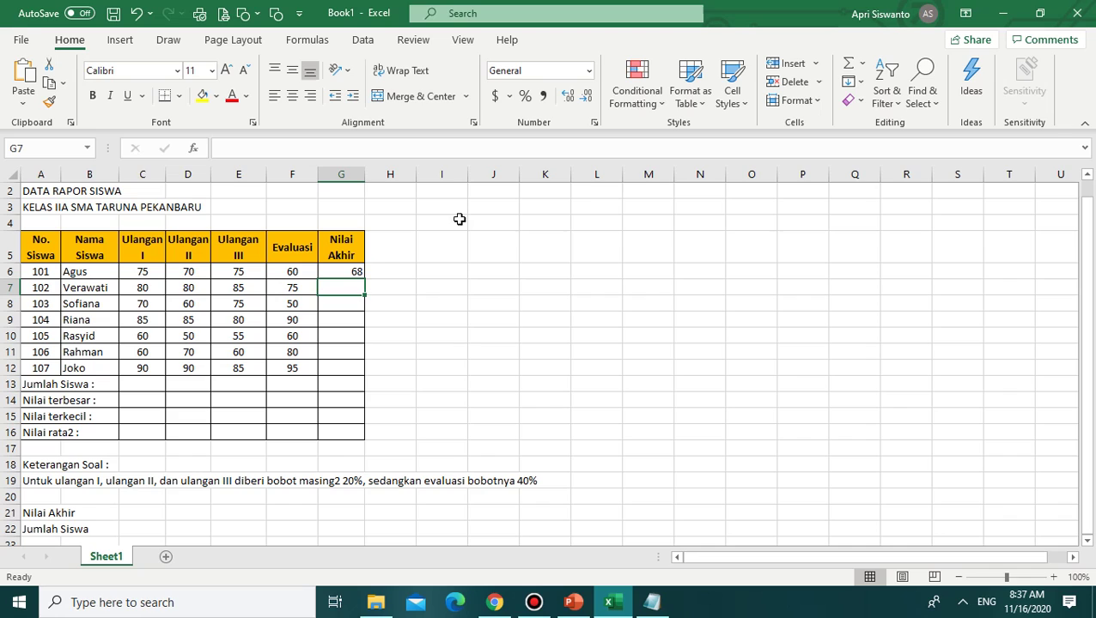
Step: Fill the weighted final score formula from G6 down through G12 for the remaining students
click(353, 272)
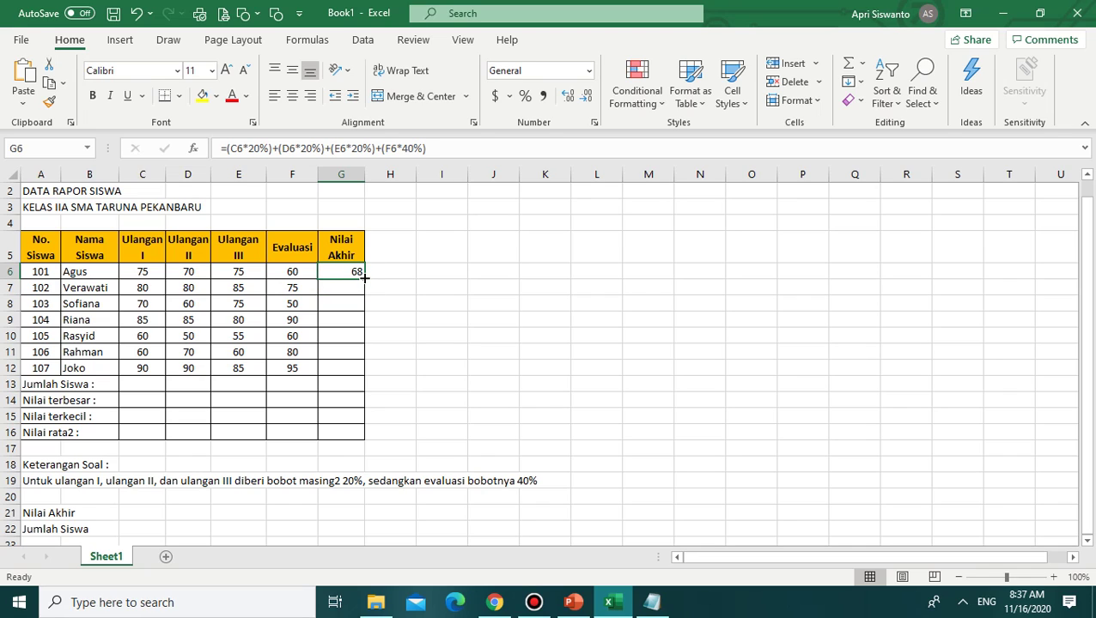
drag(364, 277, 358, 368)
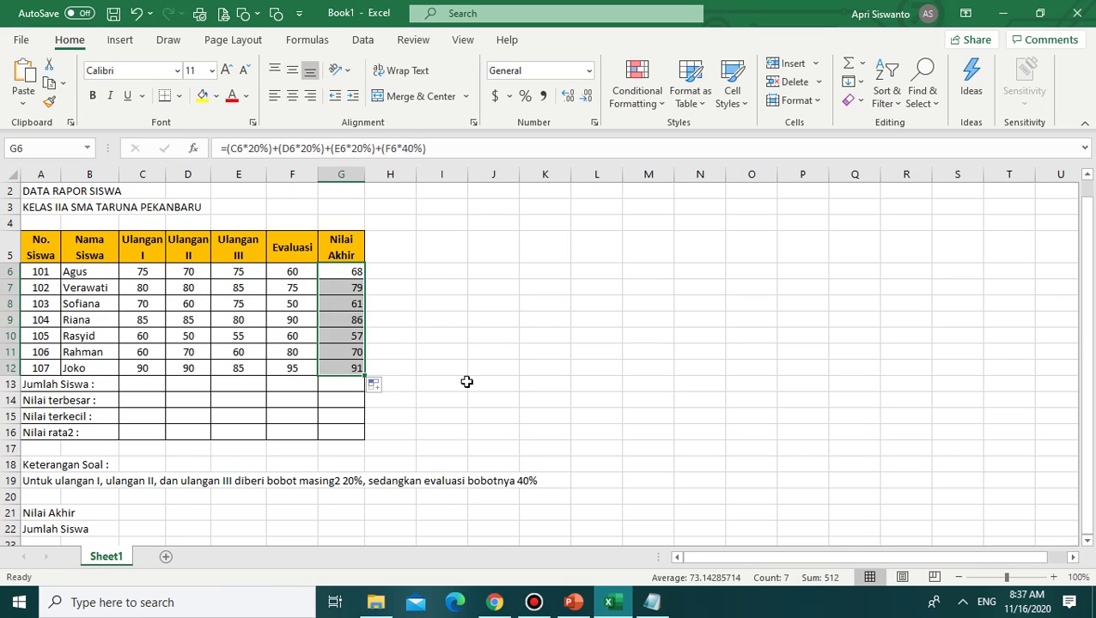
drag(464, 382, 472, 383)
Step: Make the final scores in G7:G12 bold and centre all the final scores in G6:G12
drag(348, 286, 356, 368)
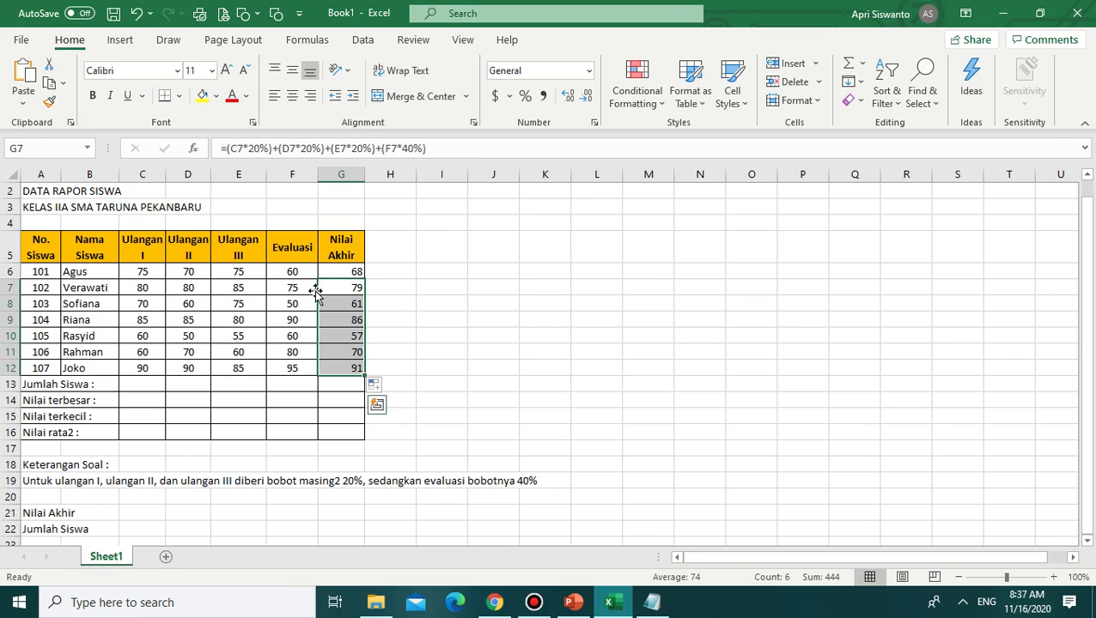
click(92, 96)
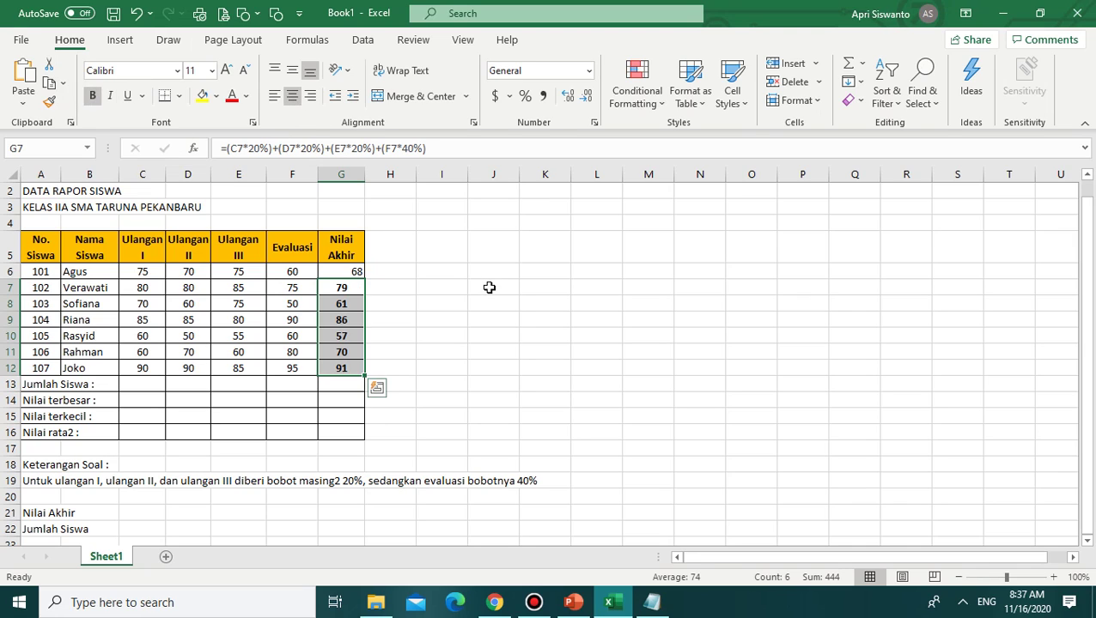
click(352, 272)
click(292, 96)
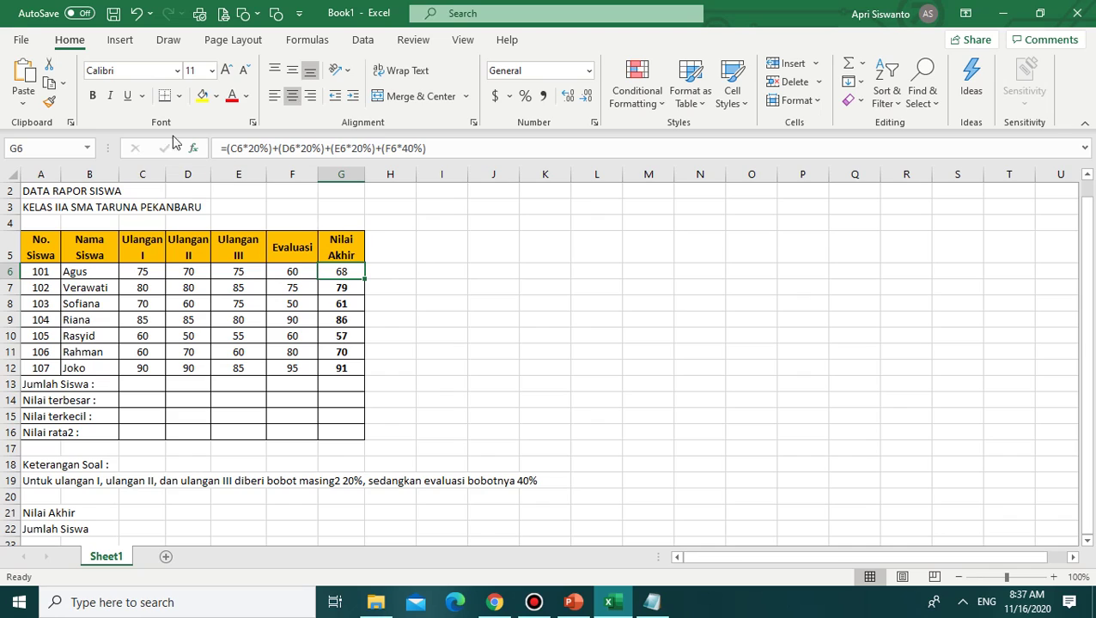
click(645, 335)
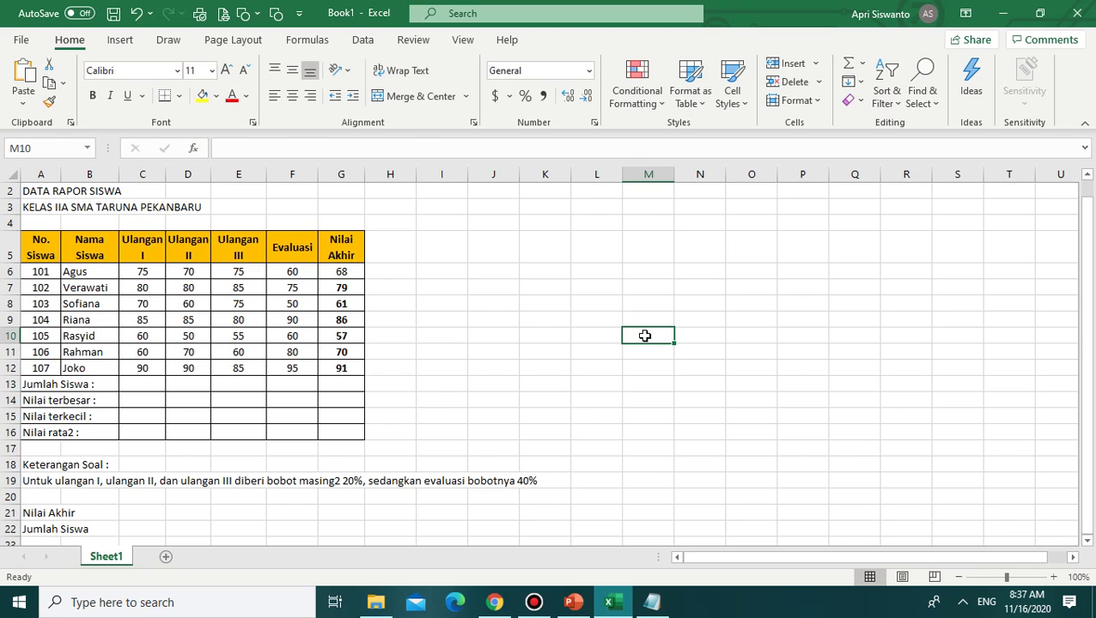
Step: Count the students in G13 with the formula =COUNT(G6:G12) and make the cell bold
click(132, 386)
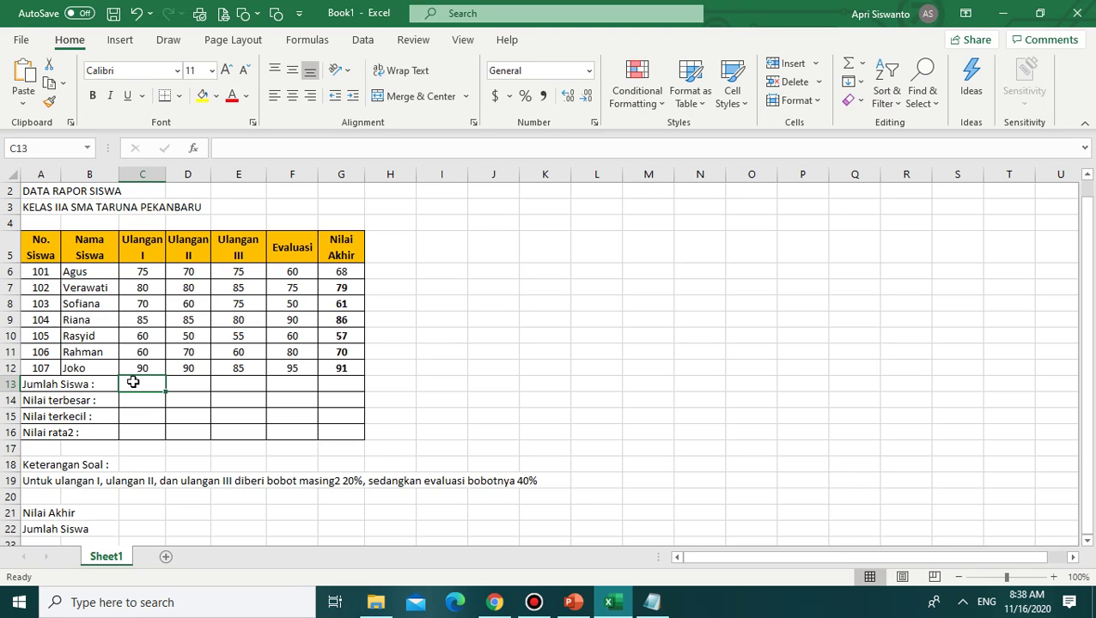
click(343, 380)
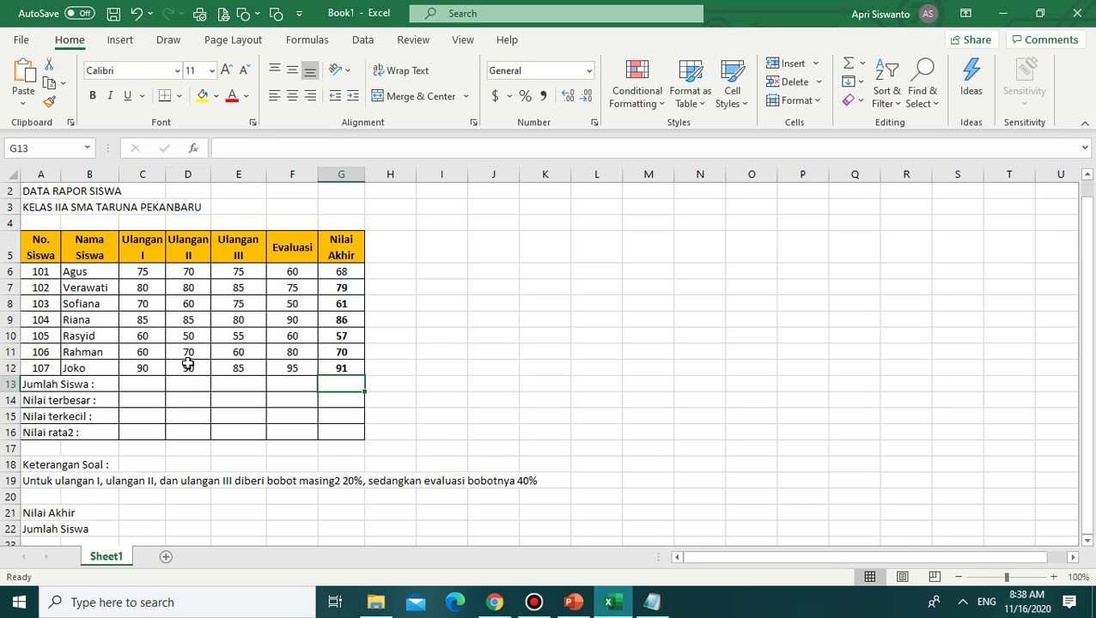
text(=c)
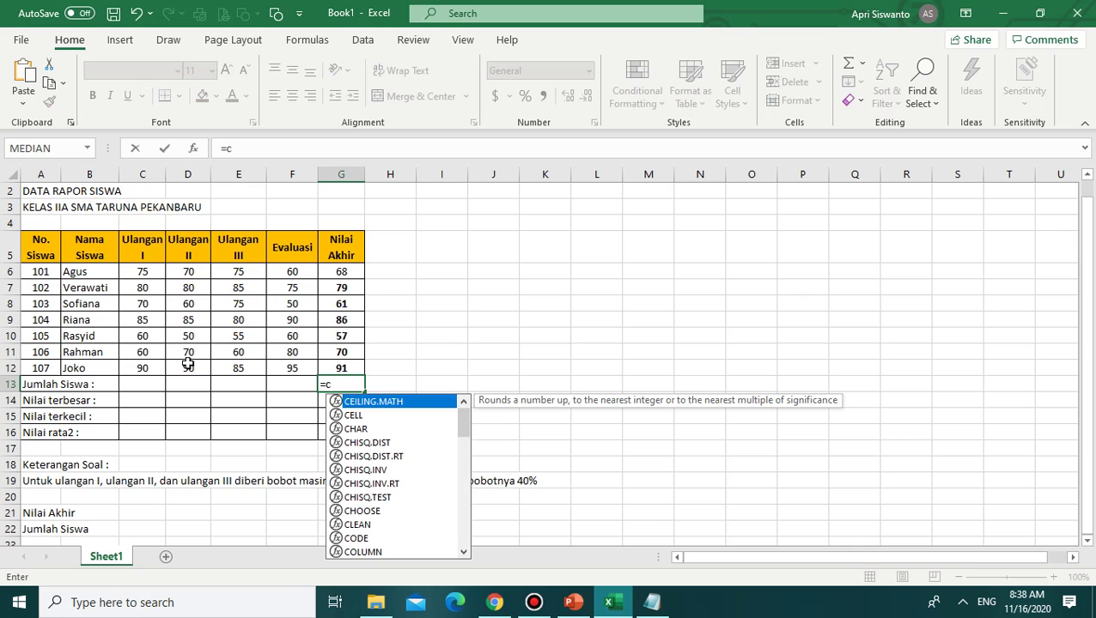
text(ount)
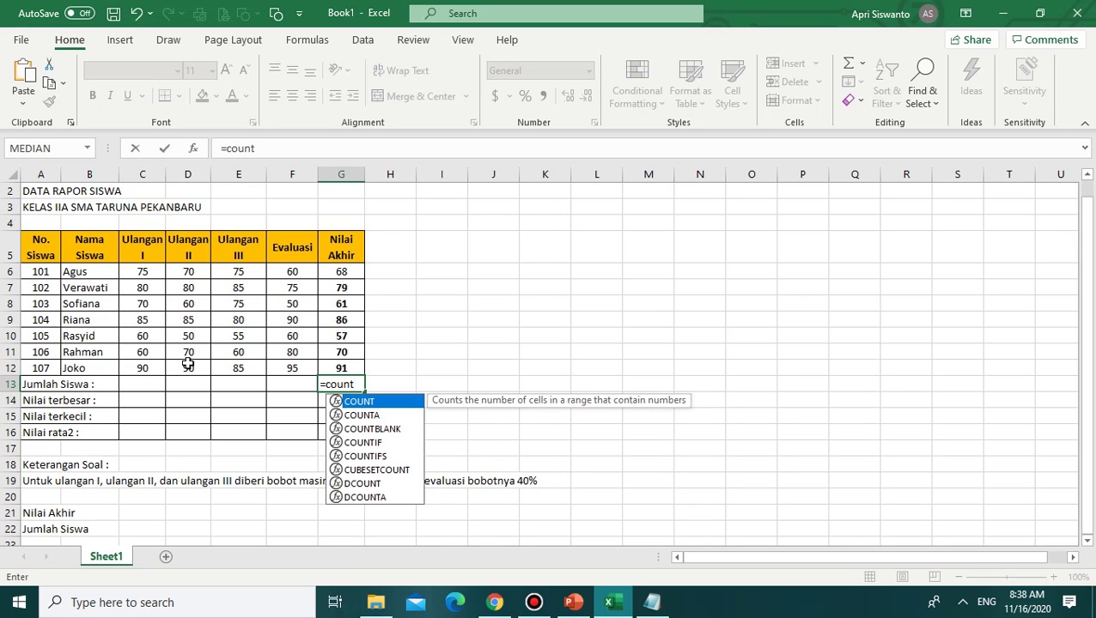
text(()
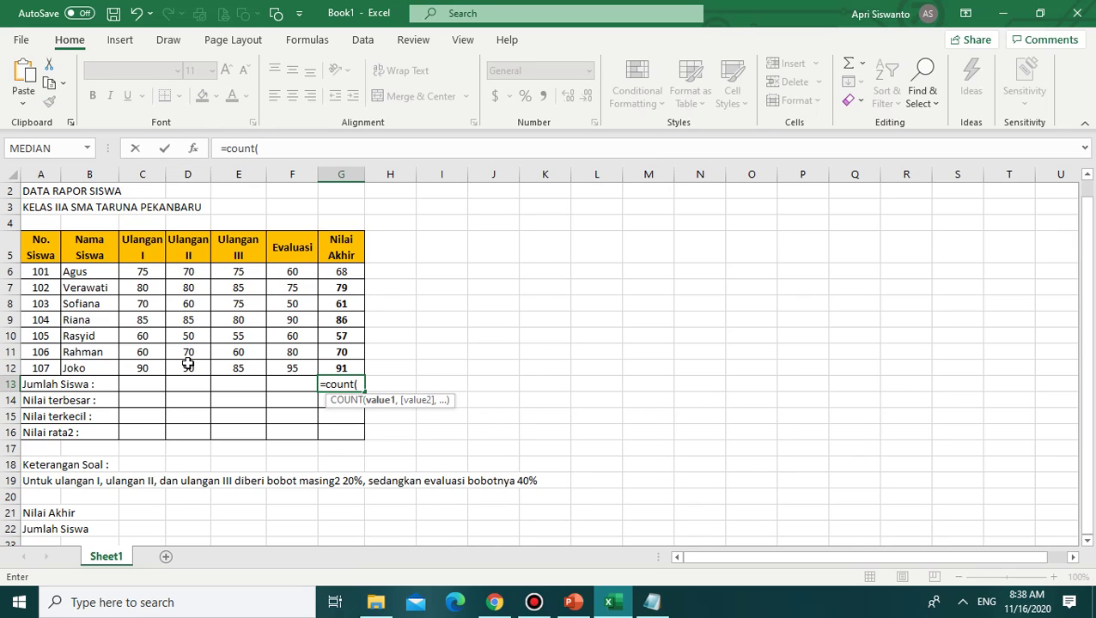
click(343, 273)
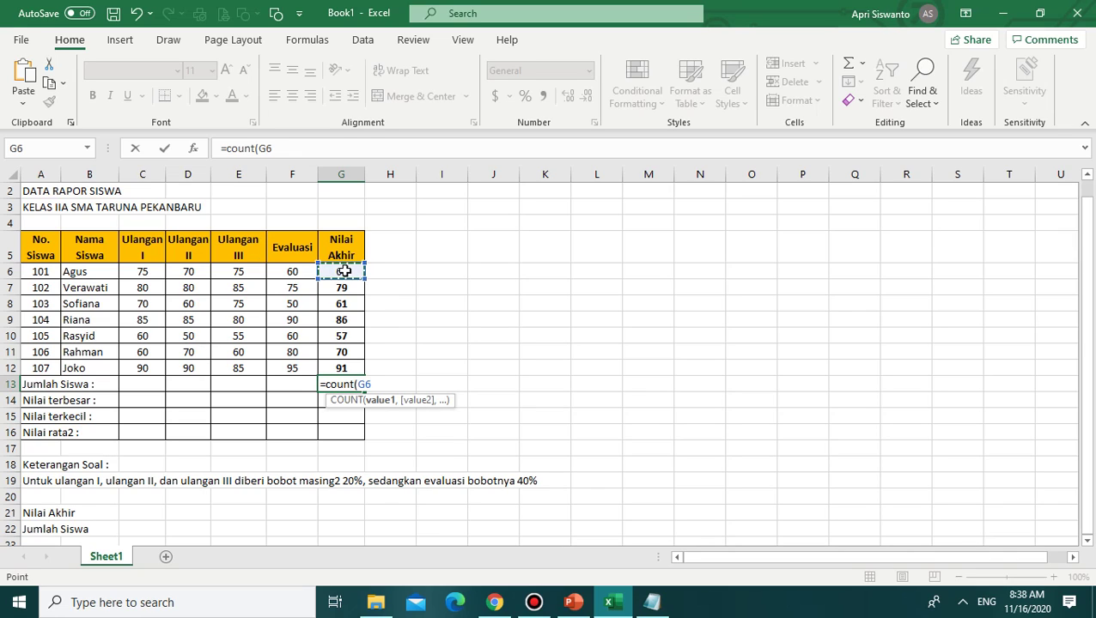
drag(344, 273, 346, 369)
text())
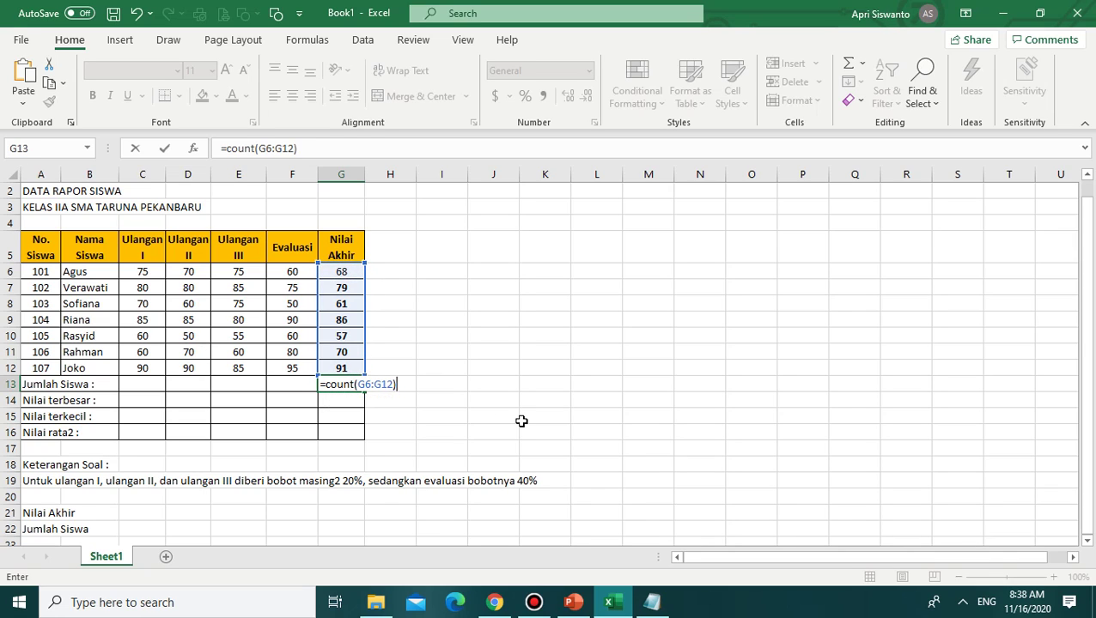
key(Return)
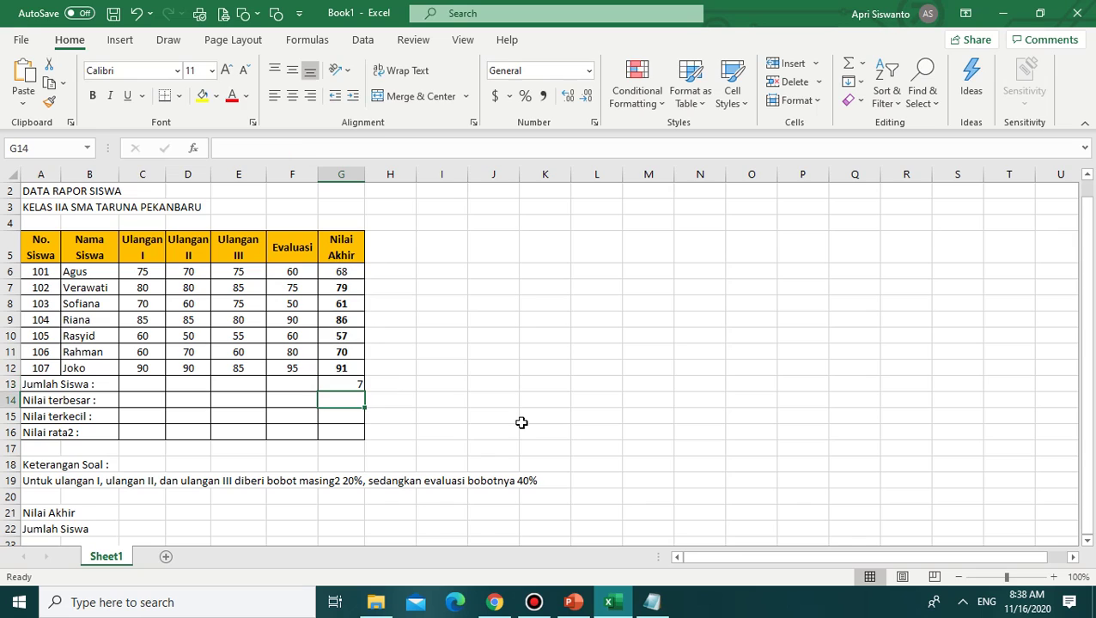
click(344, 385)
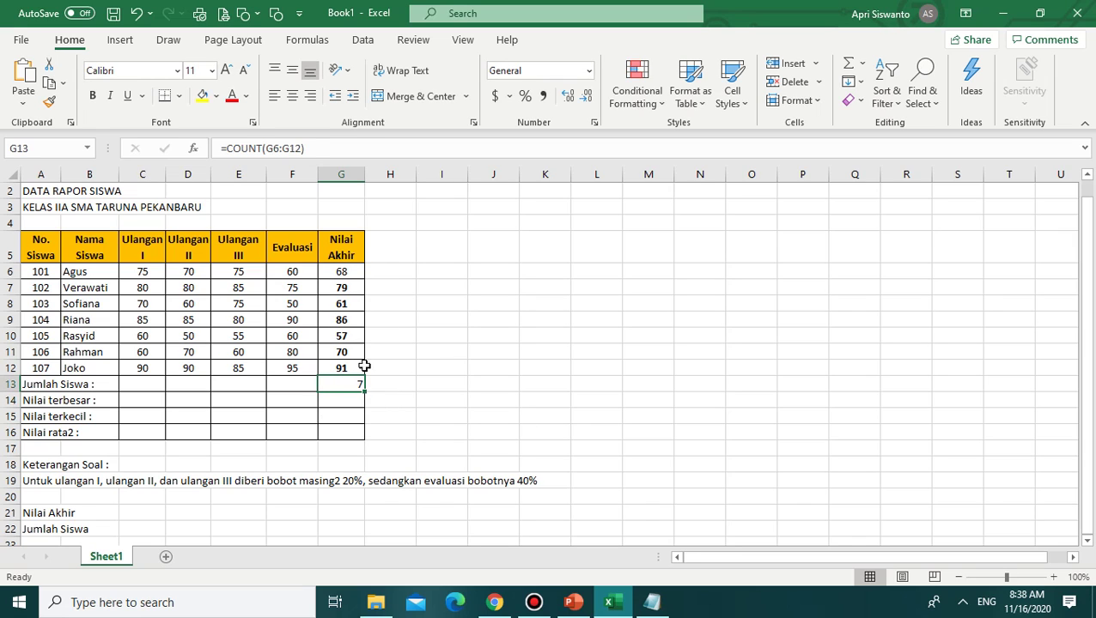
click(543, 319)
Step: Calculate the highest final score in G14 with the formula =MAX(G6:G12) and make the cell bold
click(352, 399)
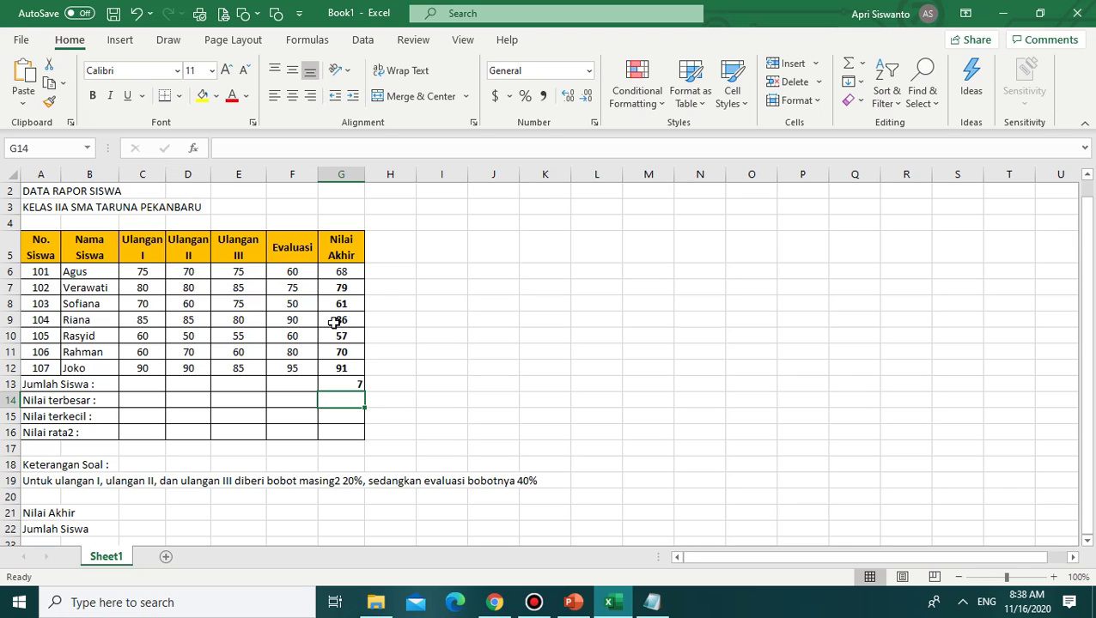
text(=)
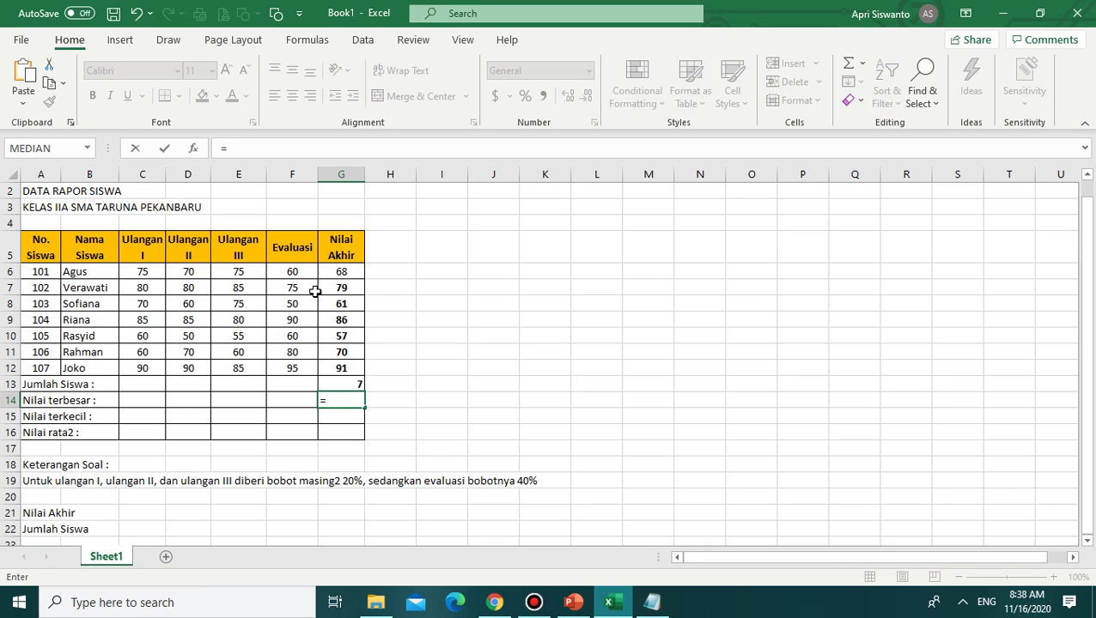
text(MA)
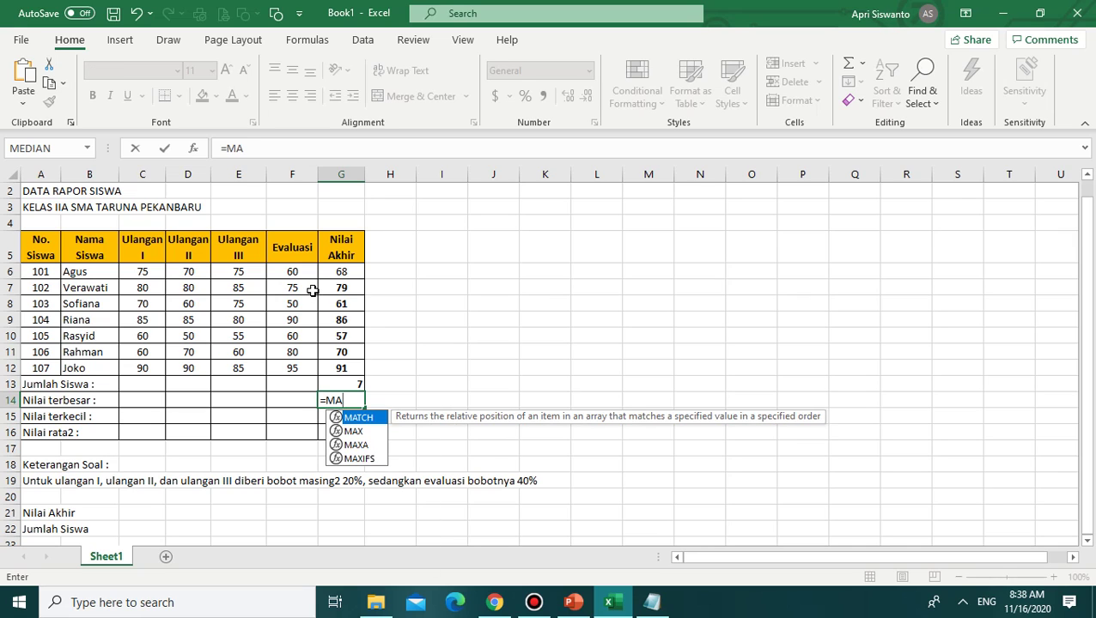
text(X()
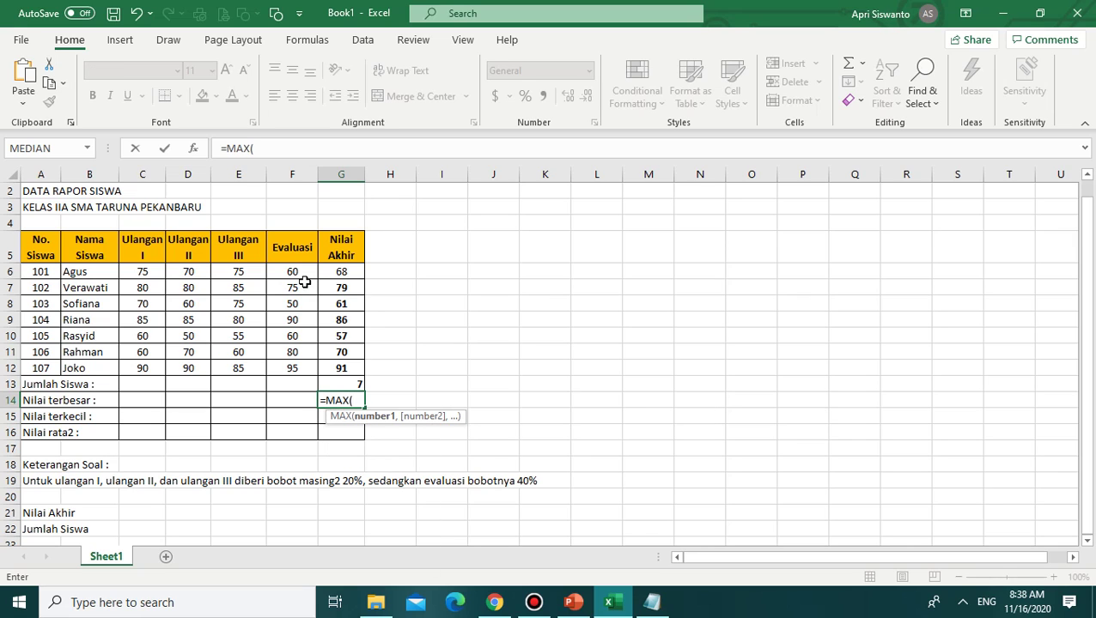
click(344, 275)
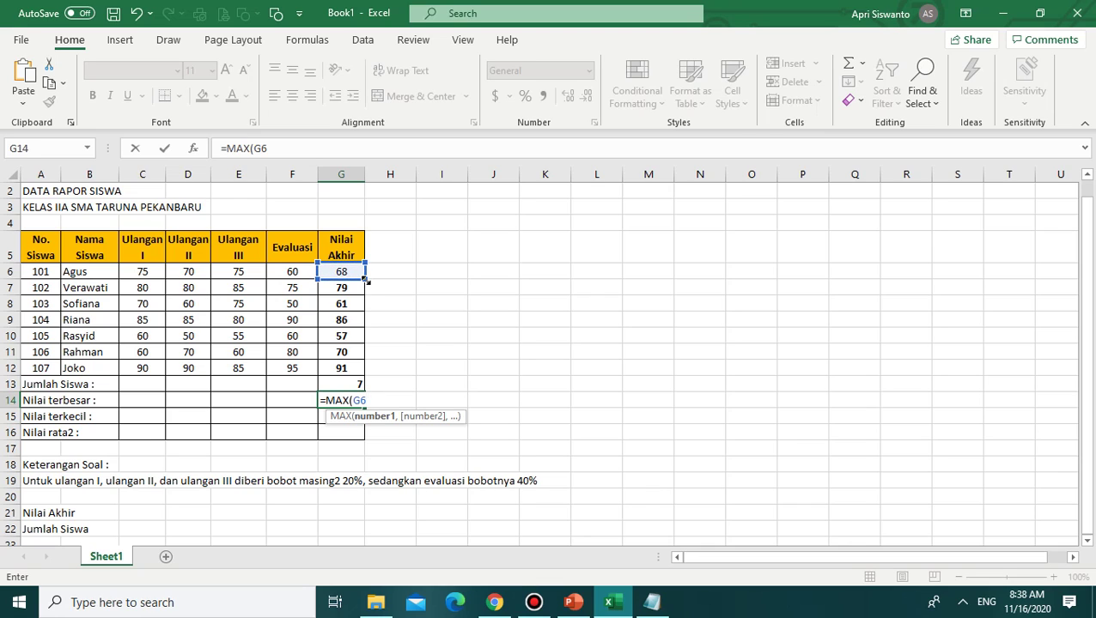
drag(366, 280, 349, 369)
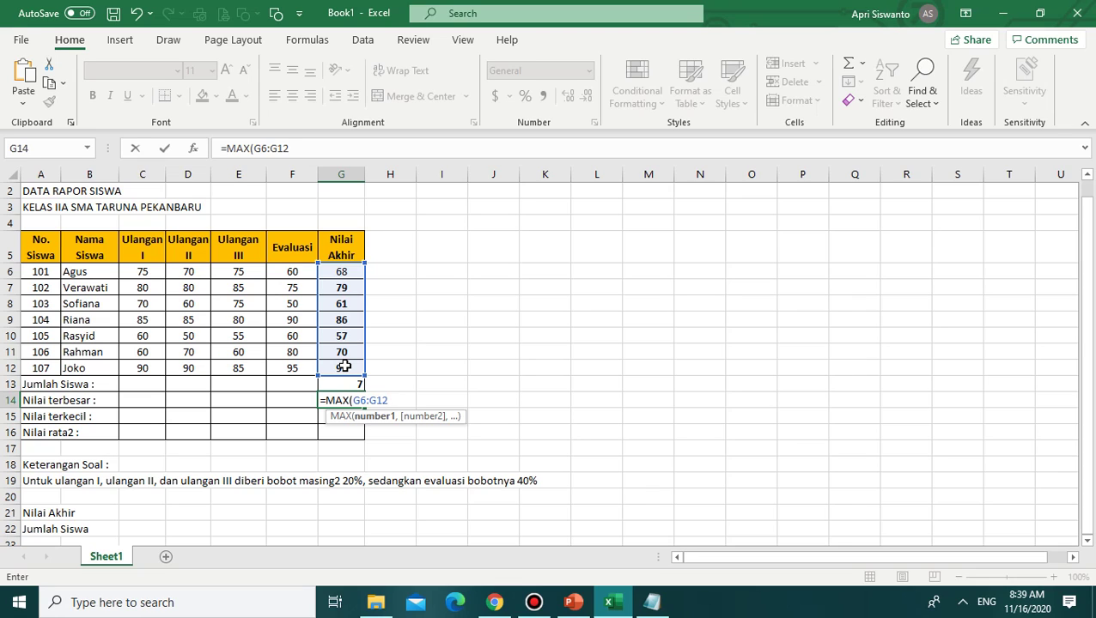
text())
key(Return)
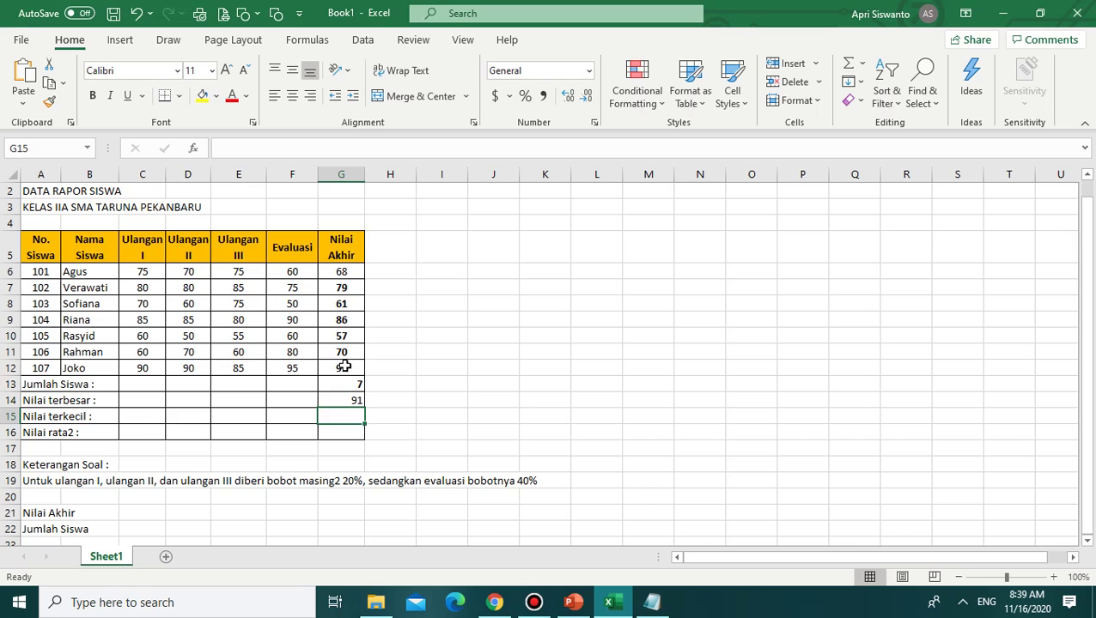
click(474, 434)
click(332, 400)
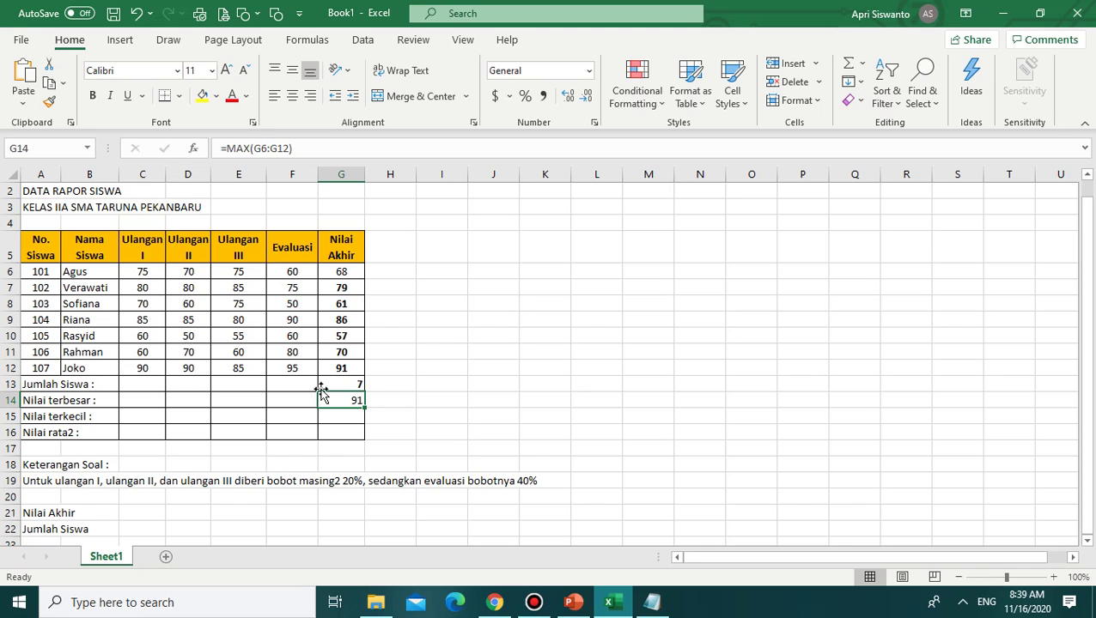
click(92, 95)
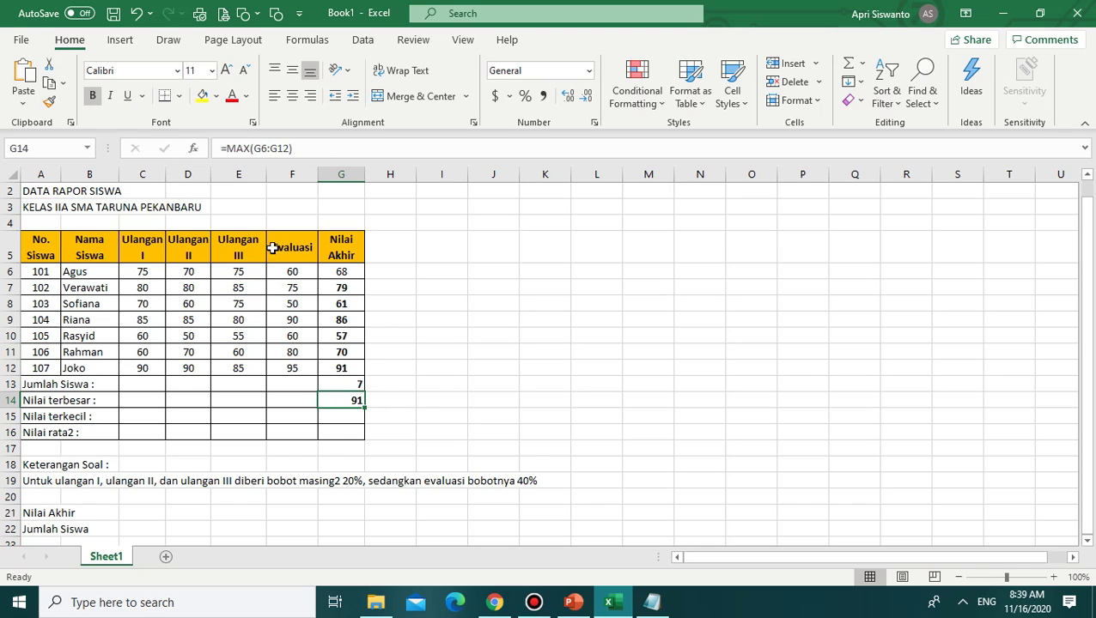
Step: Calculate the lowest final score in G15 with the formula =MIN(G6:G12) and make the cell bold
click(342, 416)
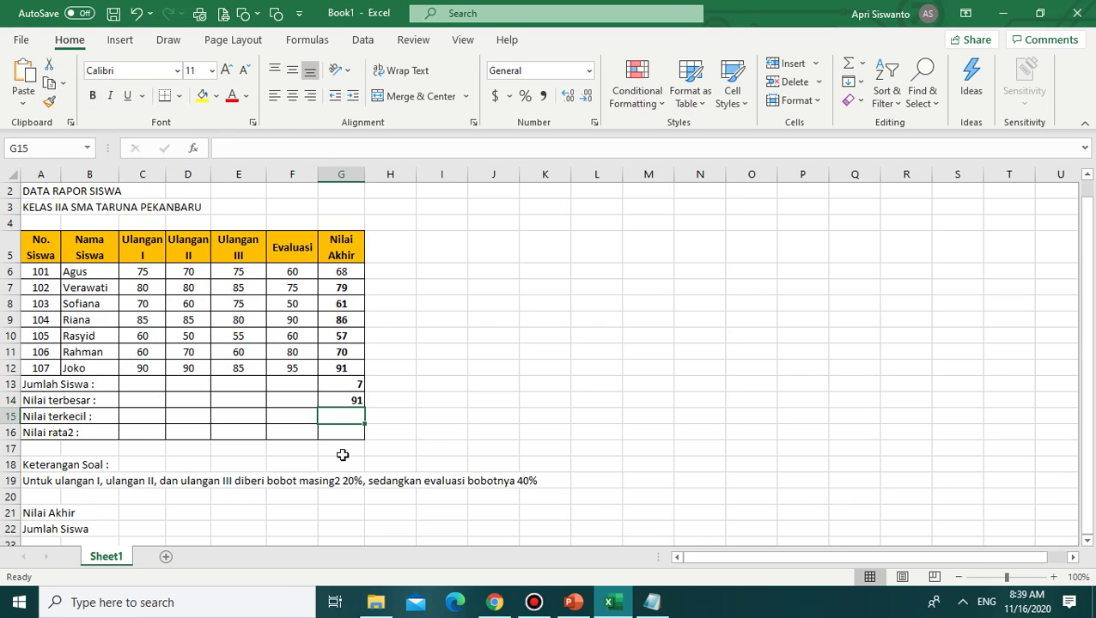
text(=M)
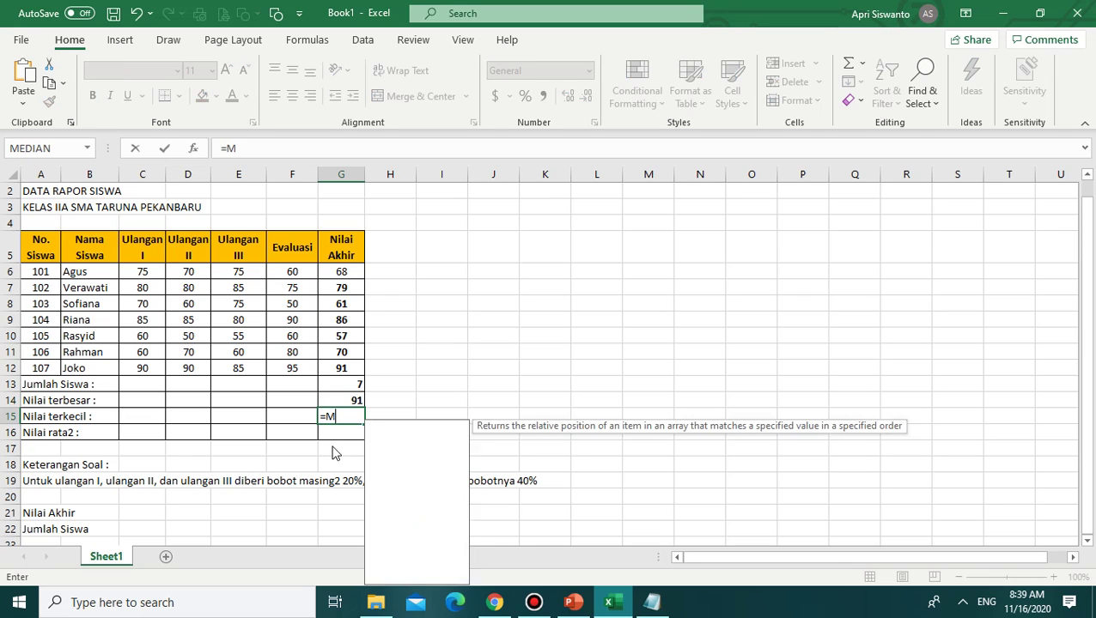
text(IN)
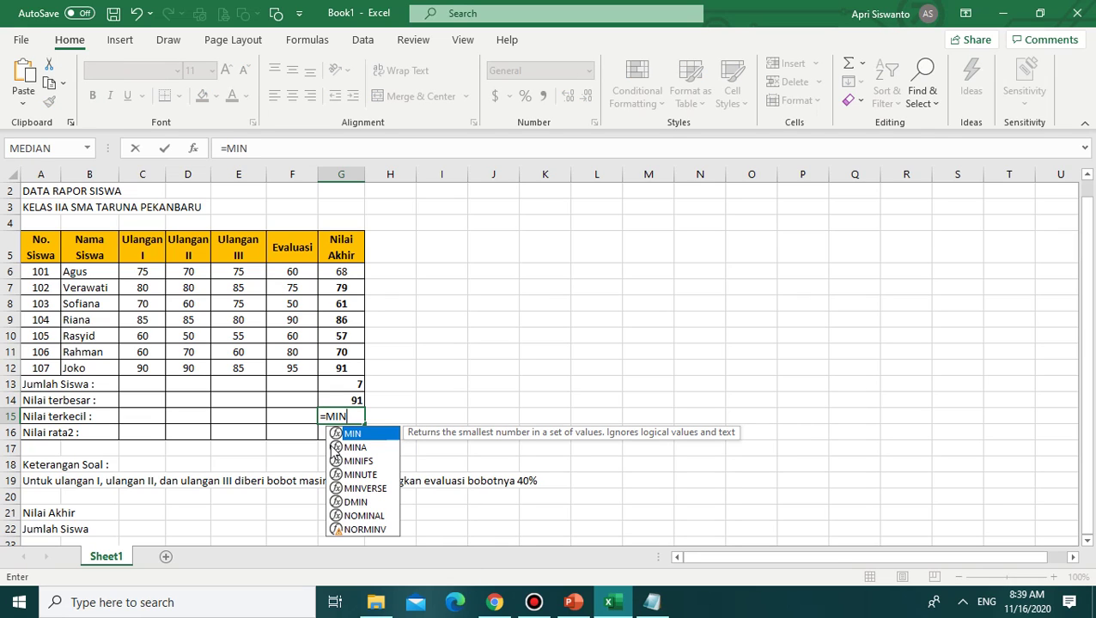
text(()
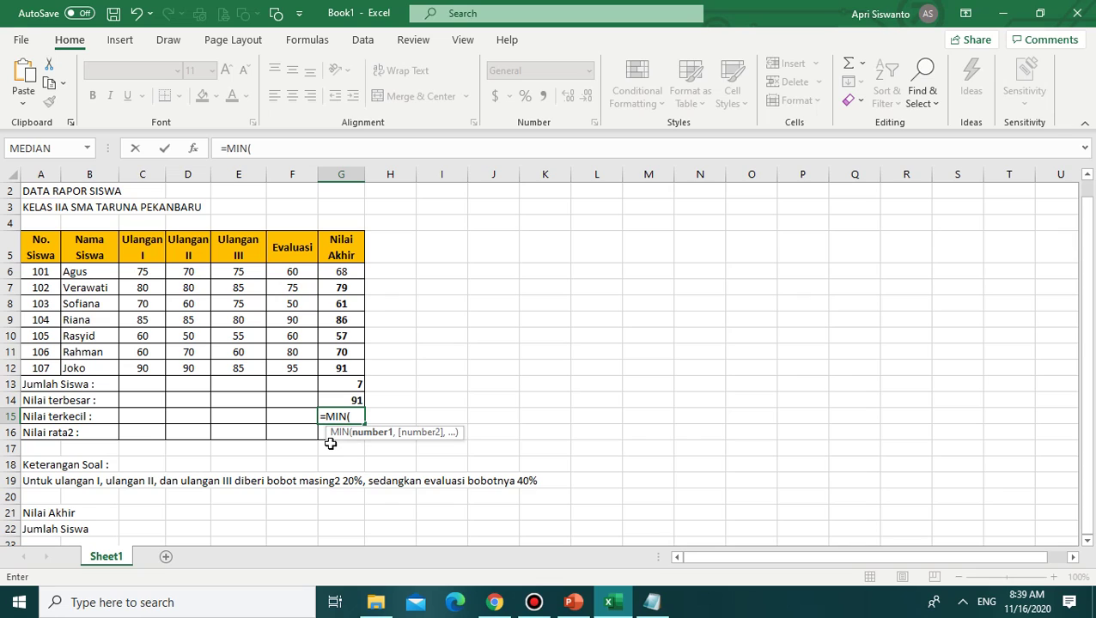
click(336, 269)
drag(337, 269, 369, 365)
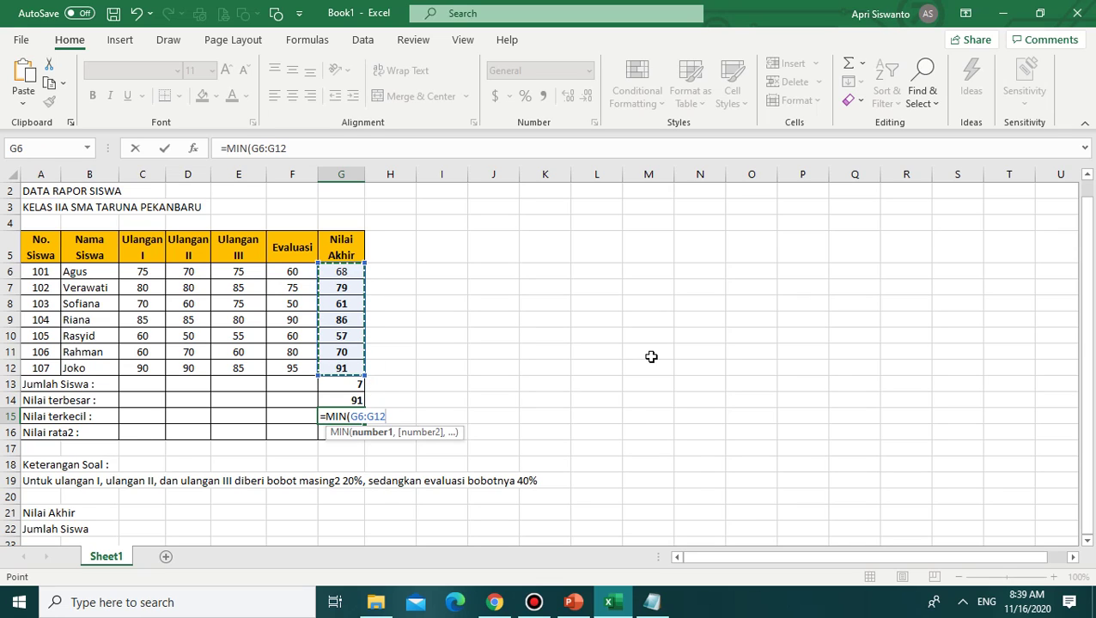
text())
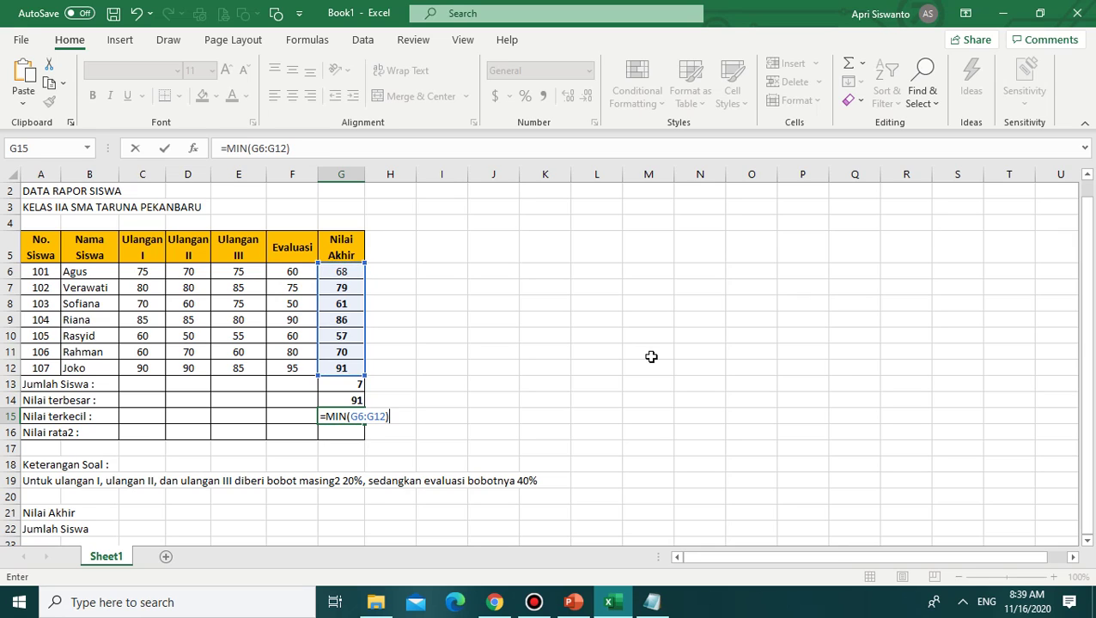
key(Return)
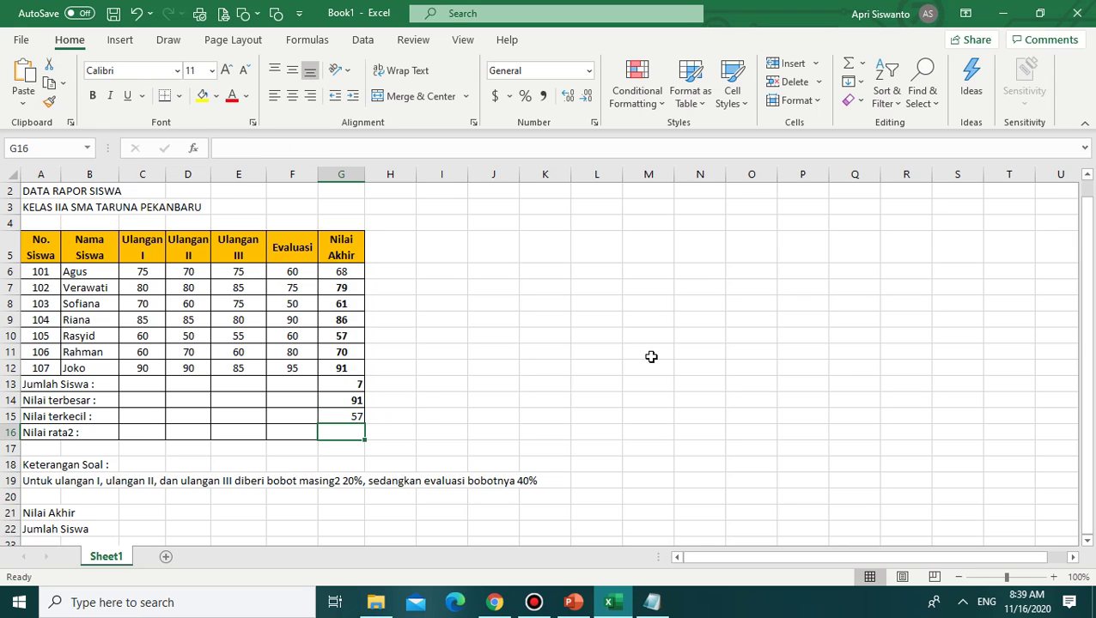
click(359, 416)
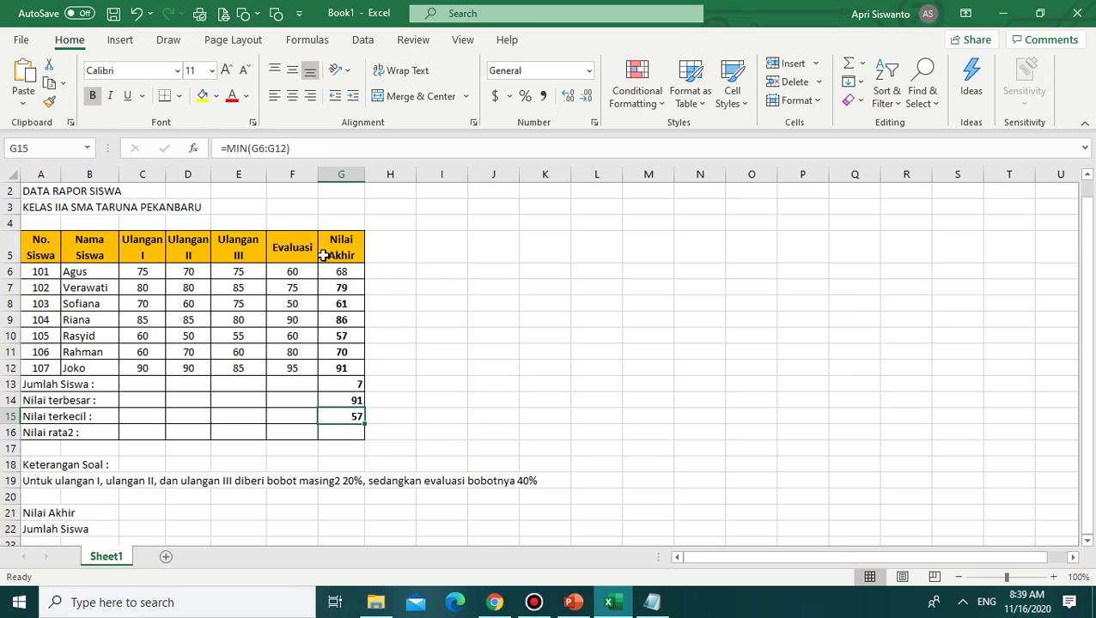
click(348, 335)
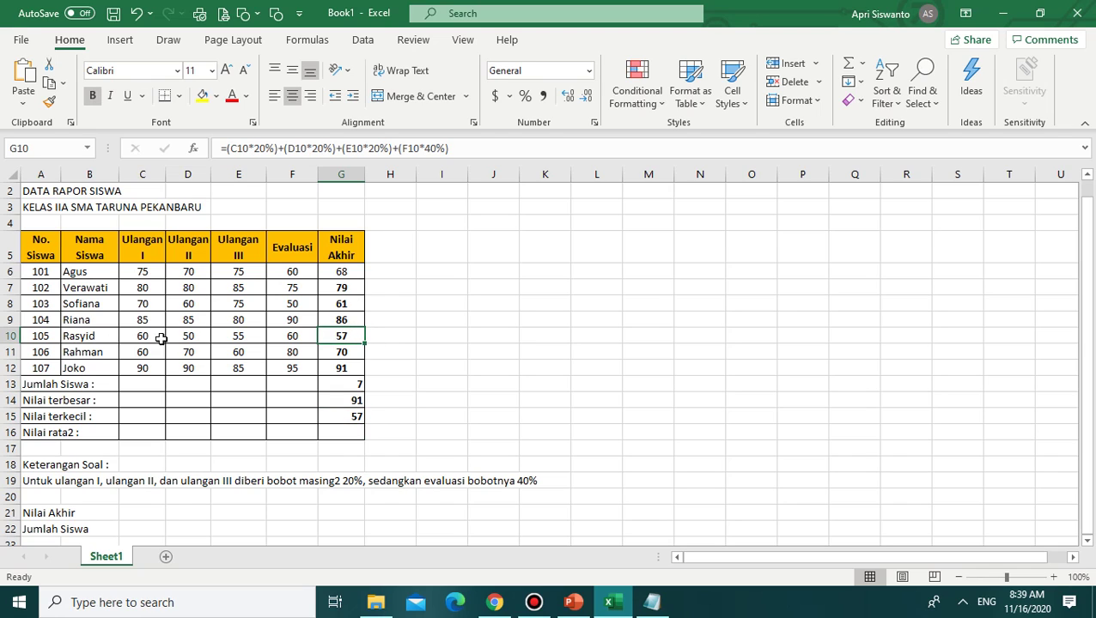
Step: Calculate the average final score in G16 with the formula =AVERAGE(G6:G12) and make the cell bold
click(344, 432)
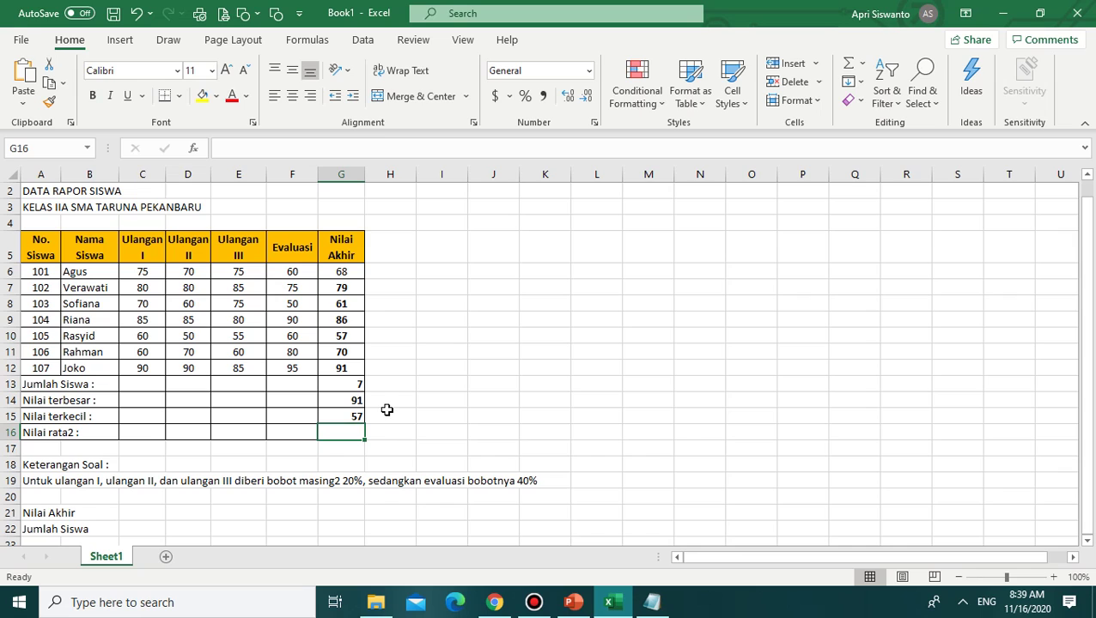
text(=AVERA)
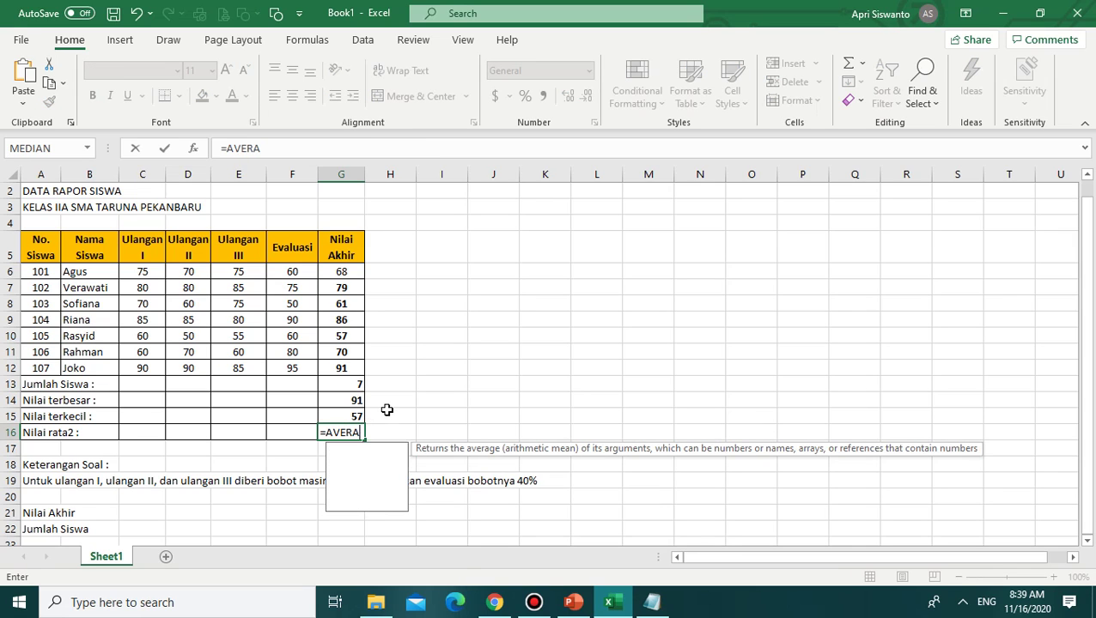
text(GE()
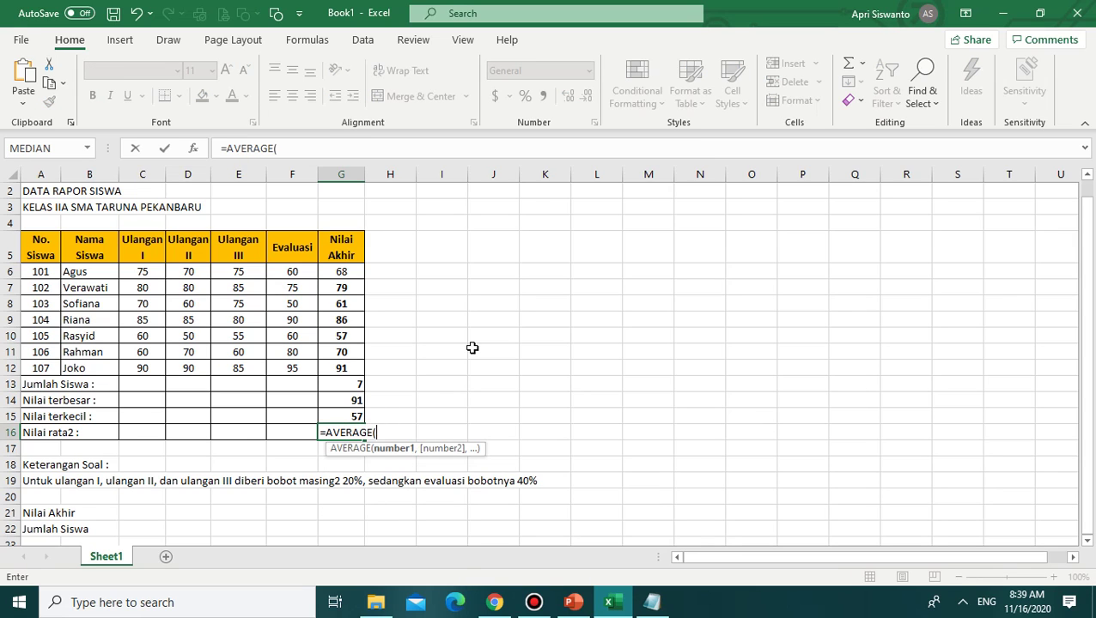
drag(339, 271, 350, 360)
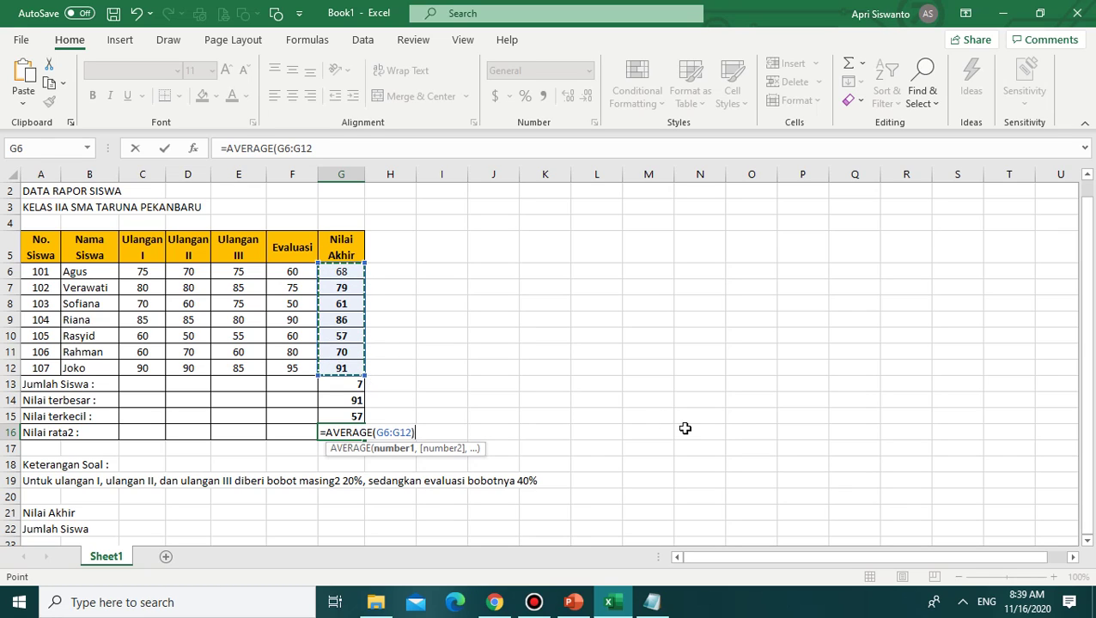
text())
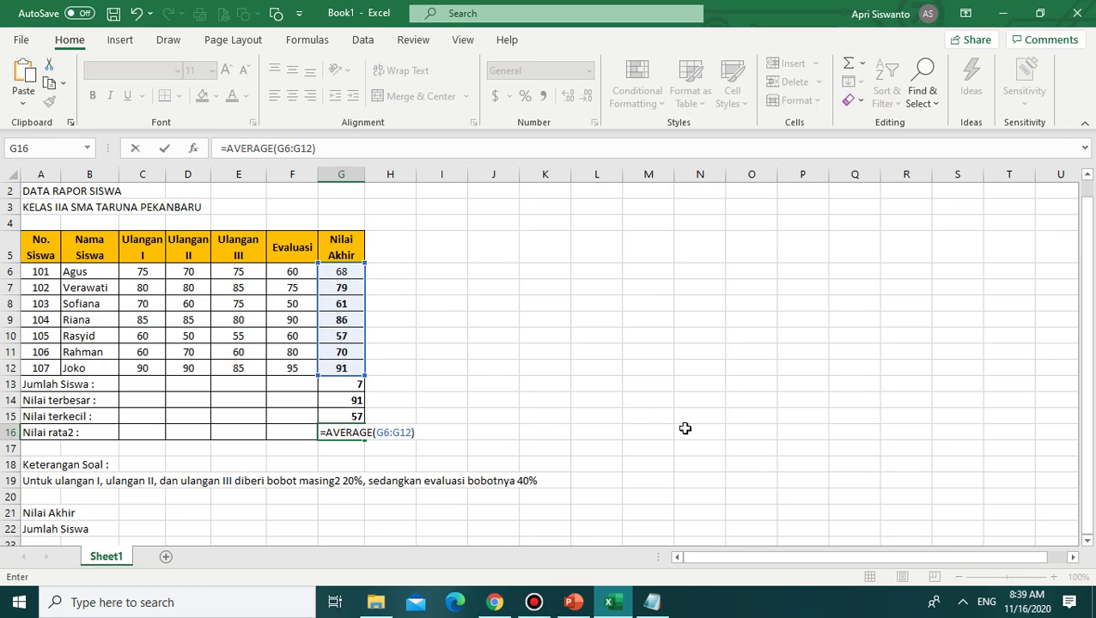
key(Return)
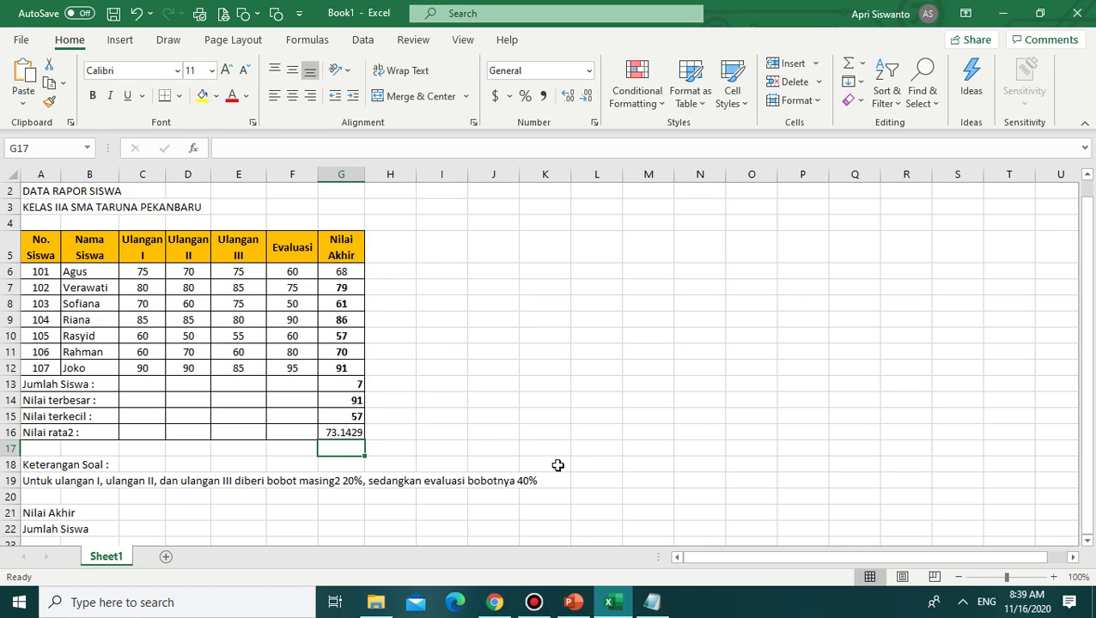
click(339, 433)
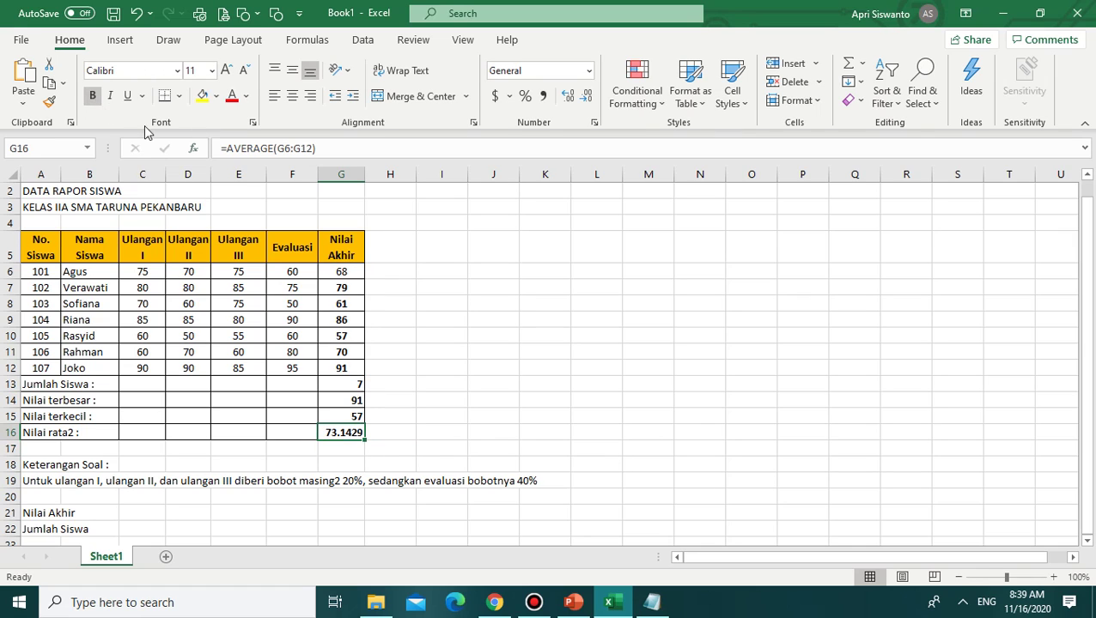
click(472, 319)
click(601, 427)
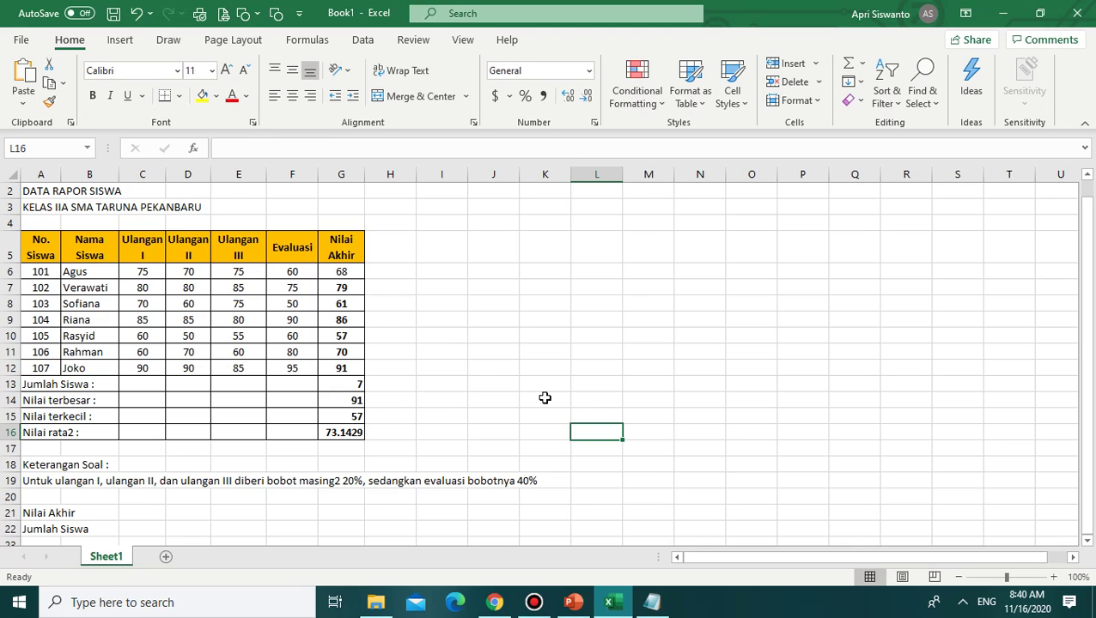
Step: Copy the MAX formula from G14 across C14:F14 to get the highest score of each test column
click(306, 401)
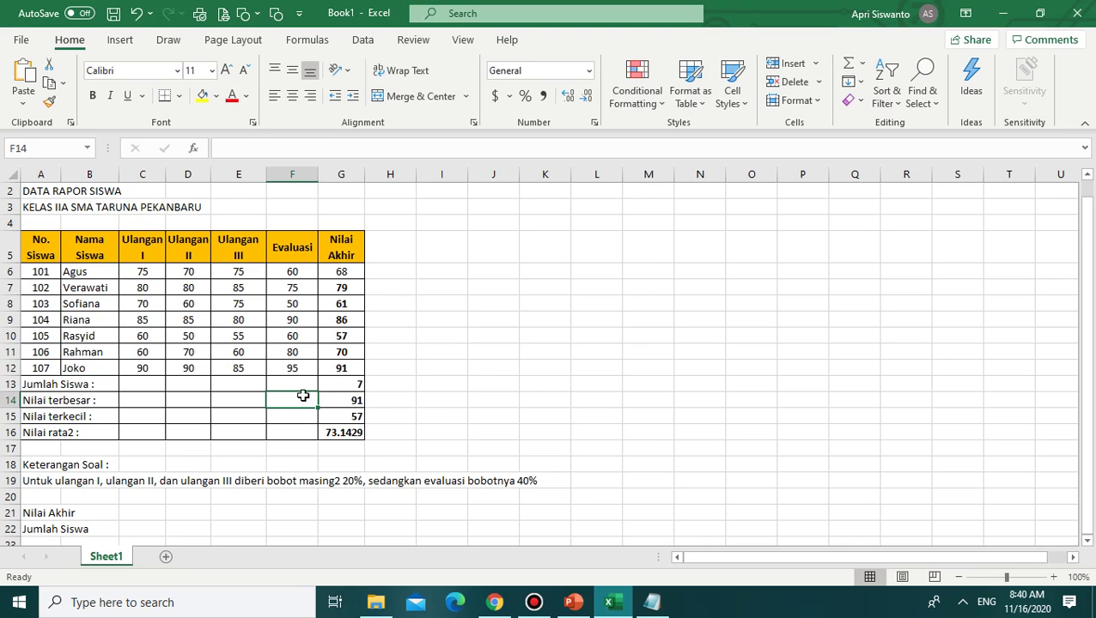
click(338, 400)
click(300, 401)
click(328, 401)
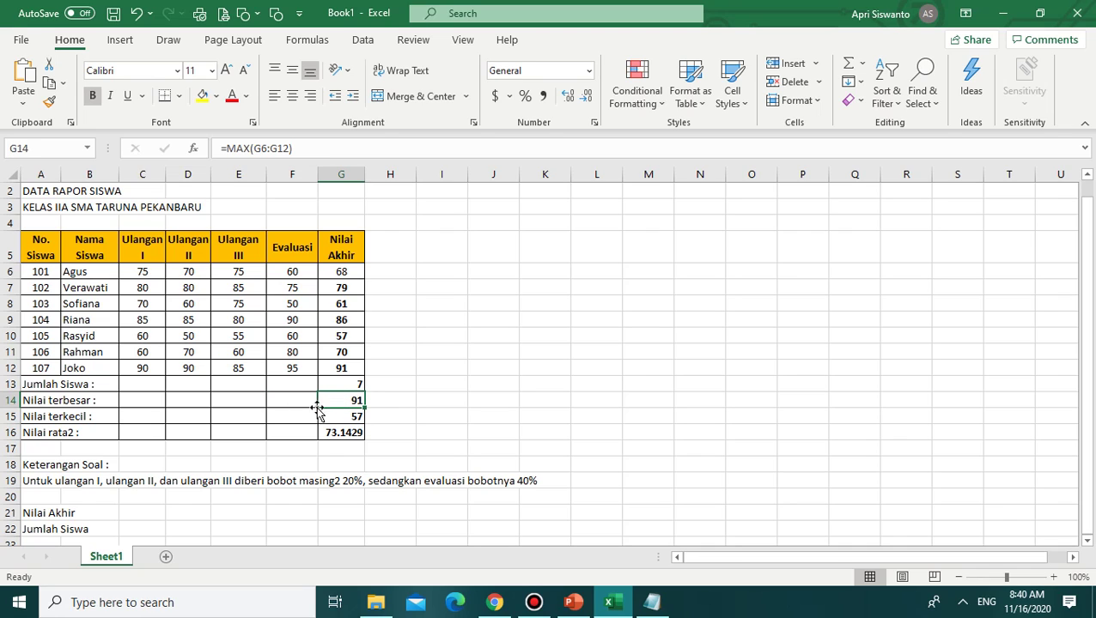
drag(362, 409, 126, 409)
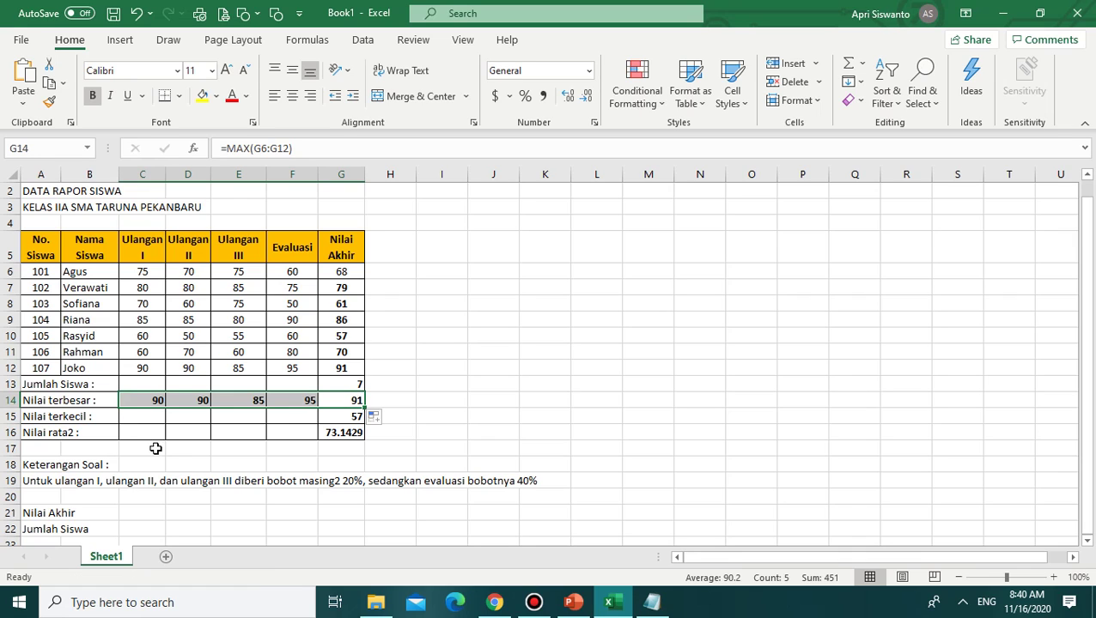
Step: Copy the MIN formula from G15 across C15:F15 and the AVERAGE formula from G16 across C16:F16
click(340, 416)
drag(364, 423, 127, 421)
click(336, 429)
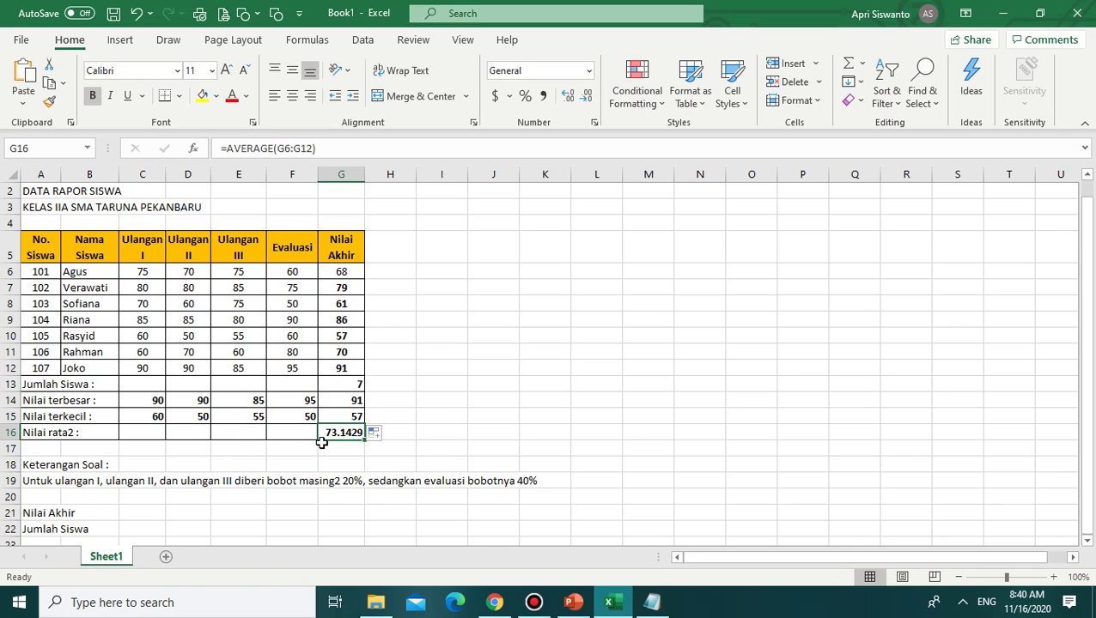
drag(362, 442, 143, 441)
click(171, 462)
click(542, 379)
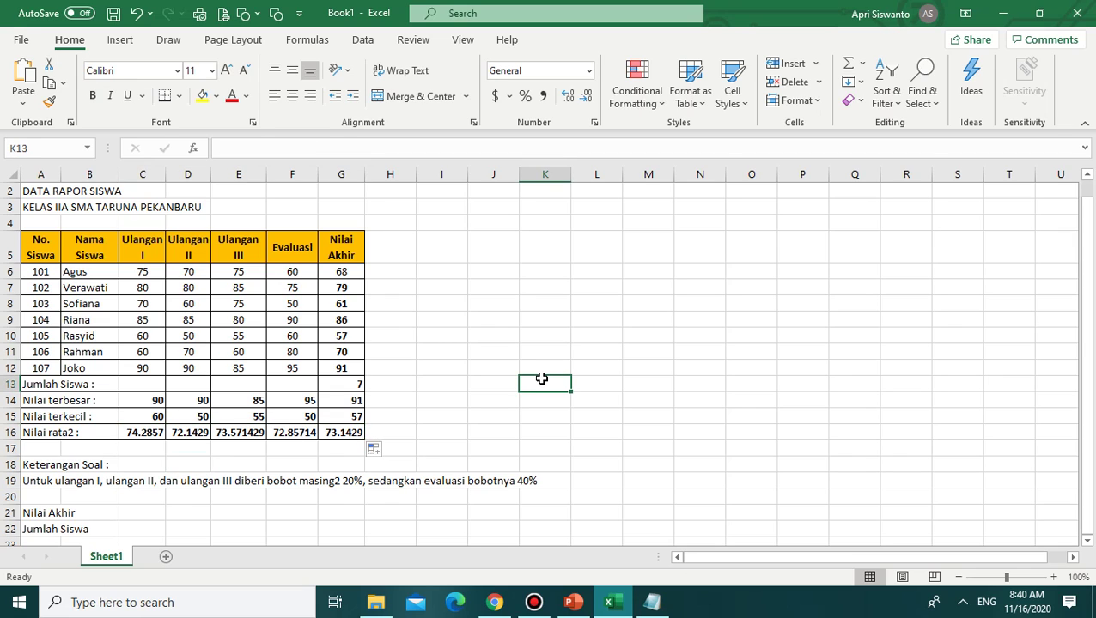
Step: Check the copied average, maximum and minimum formulas of the Ulangan I column against its scores in C6:C12
click(127, 432)
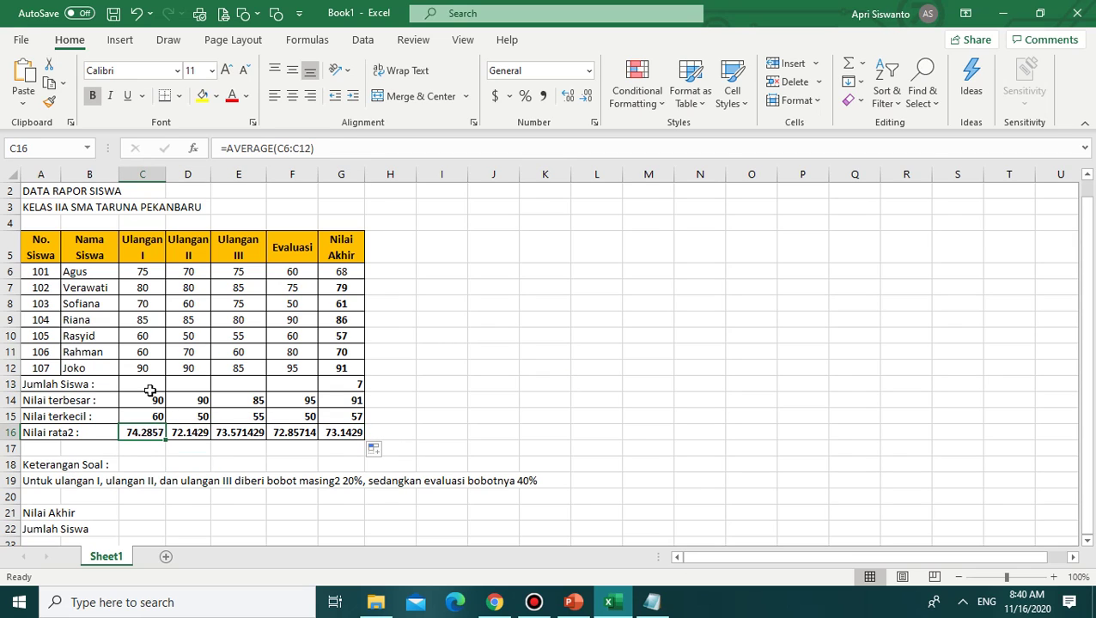
drag(146, 271, 144, 367)
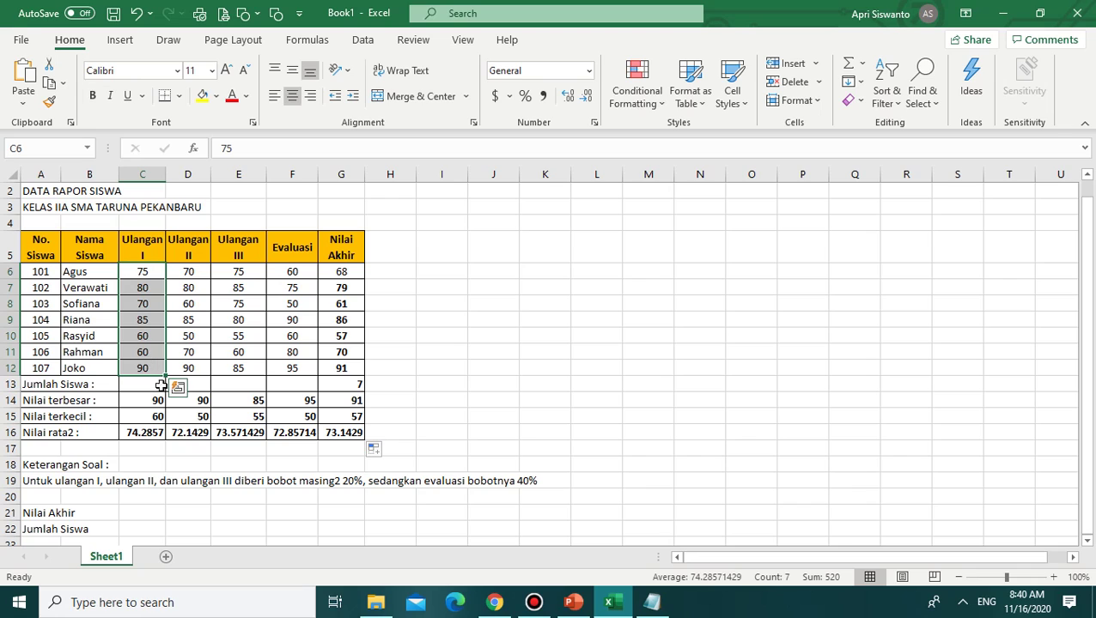
click(143, 403)
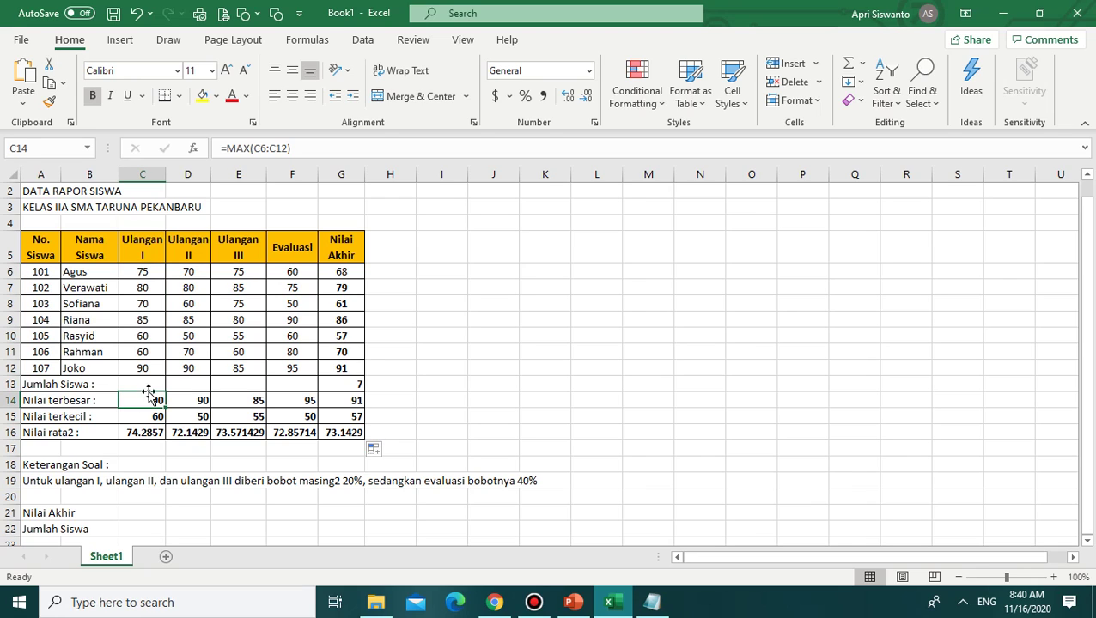
click(138, 367)
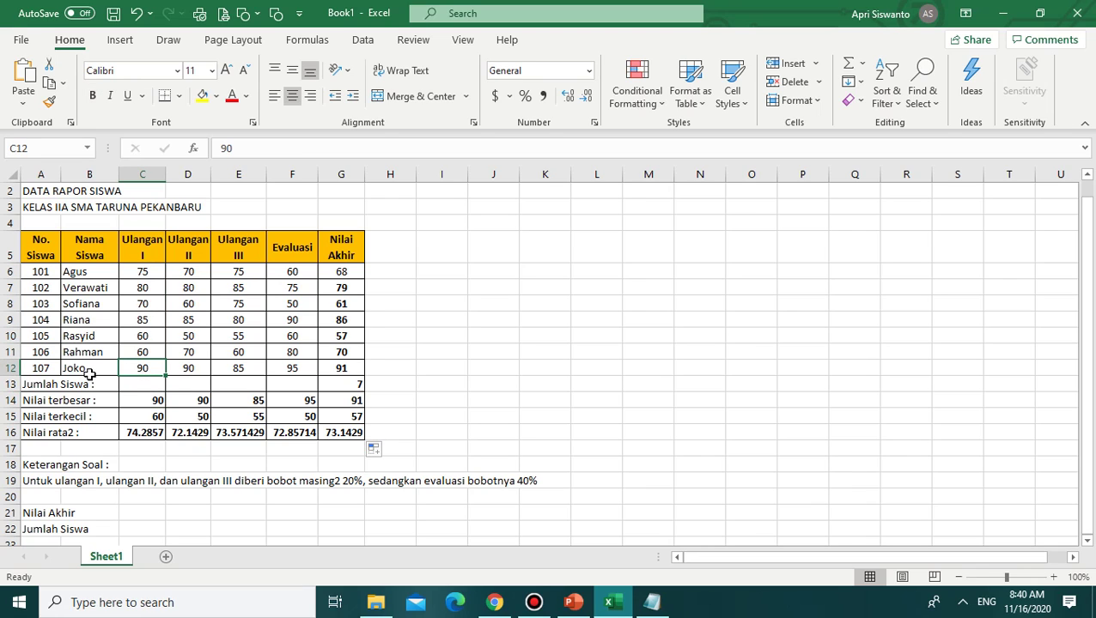
click(147, 417)
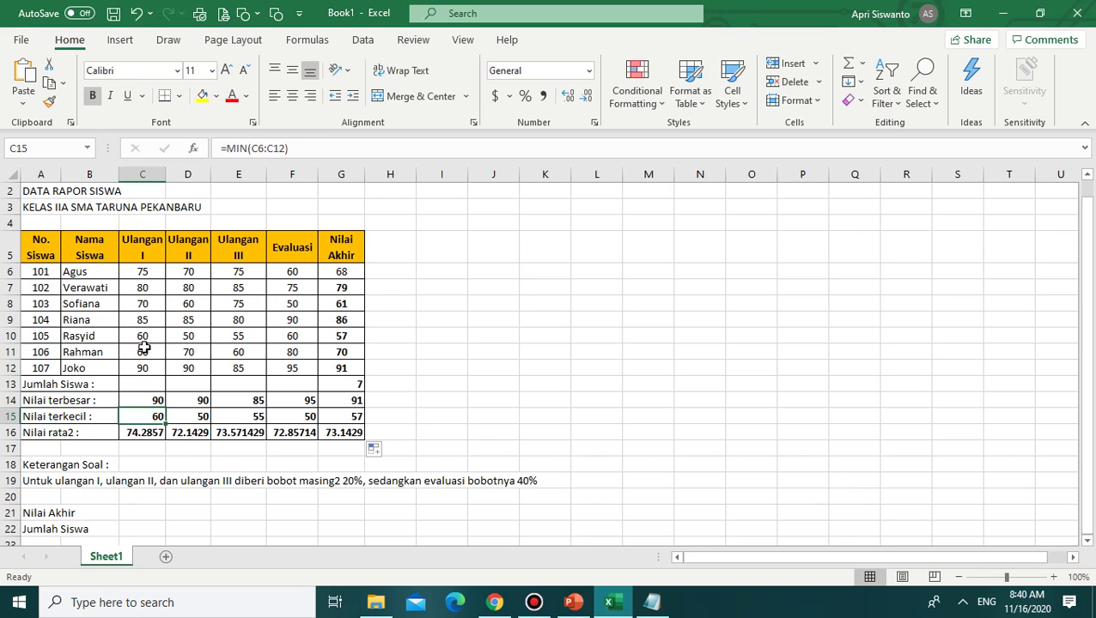
click(141, 337)
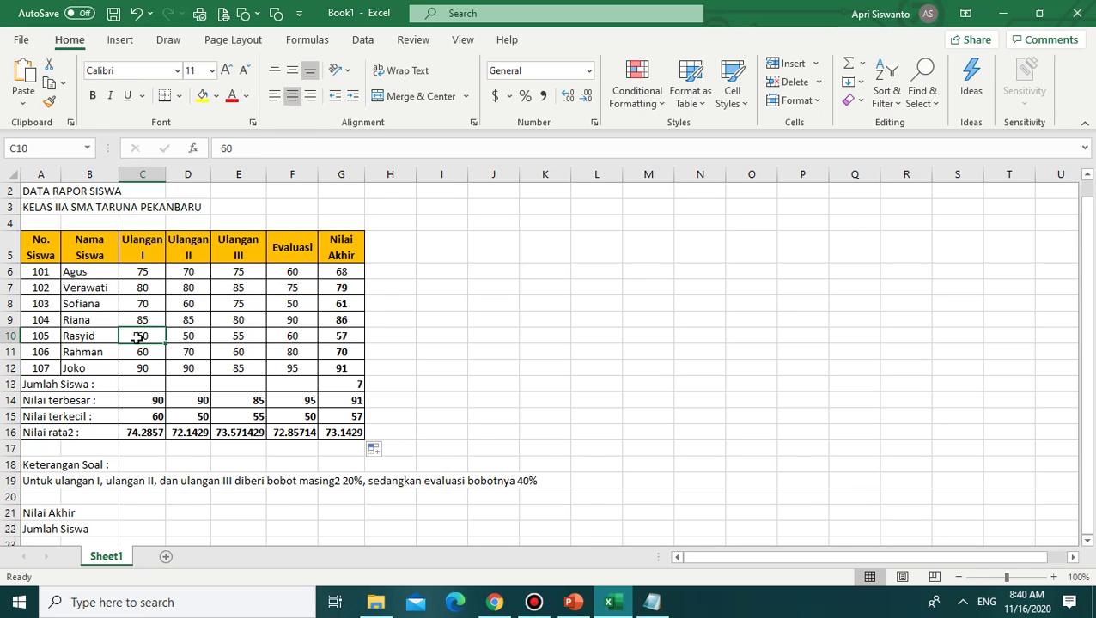
Step: Check the copied maximum and minimum formulas of the Ulangan II and Ulangan III columns against their student scores
click(202, 401)
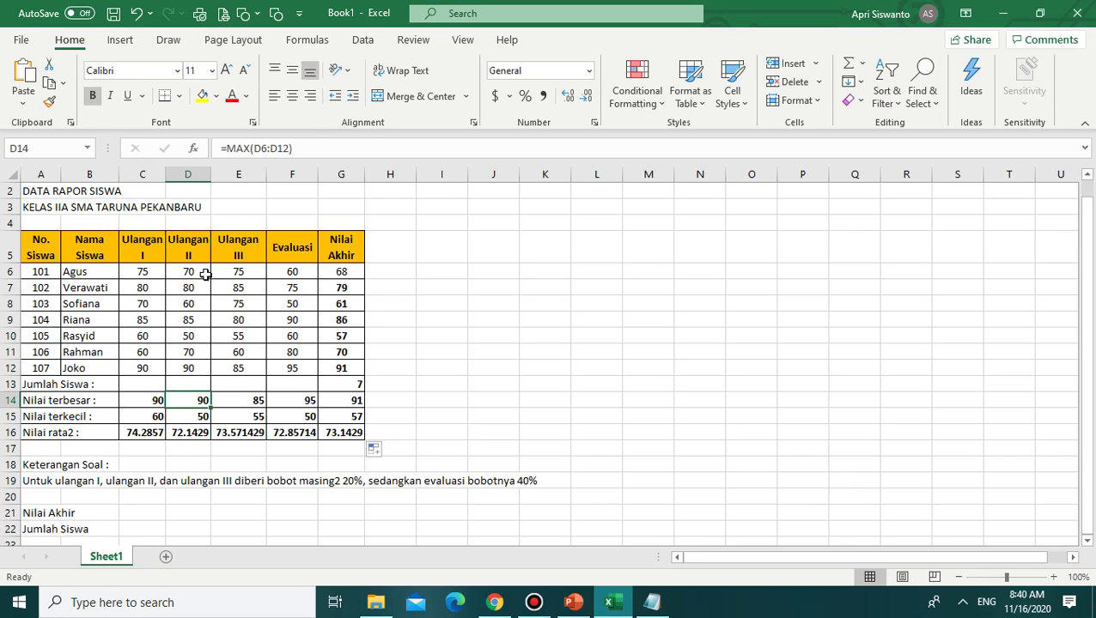
click(190, 367)
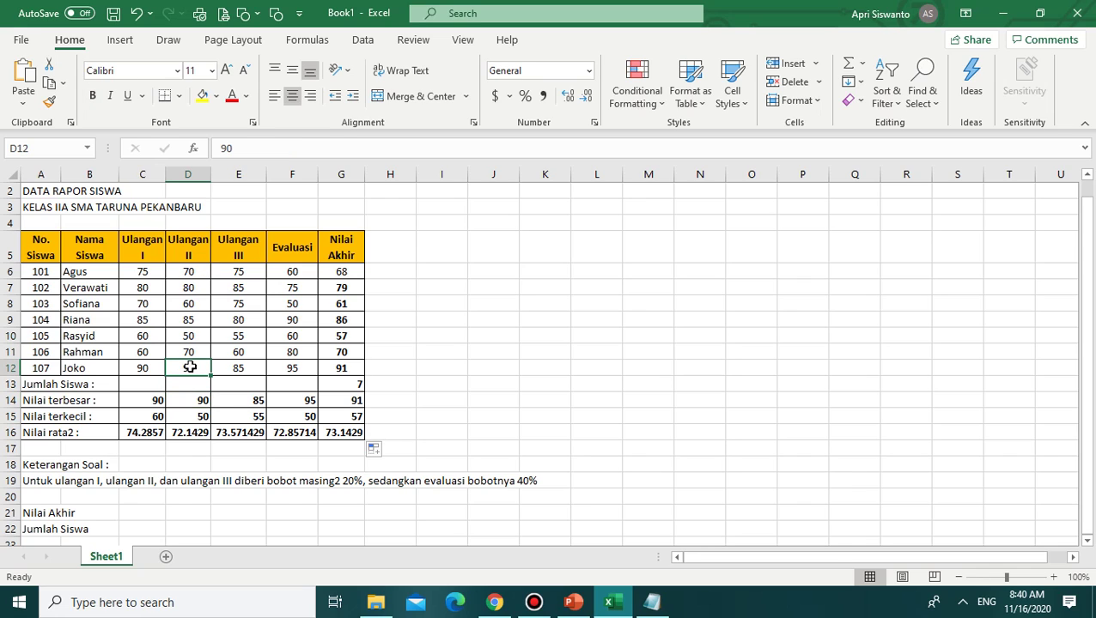
click(206, 418)
click(197, 346)
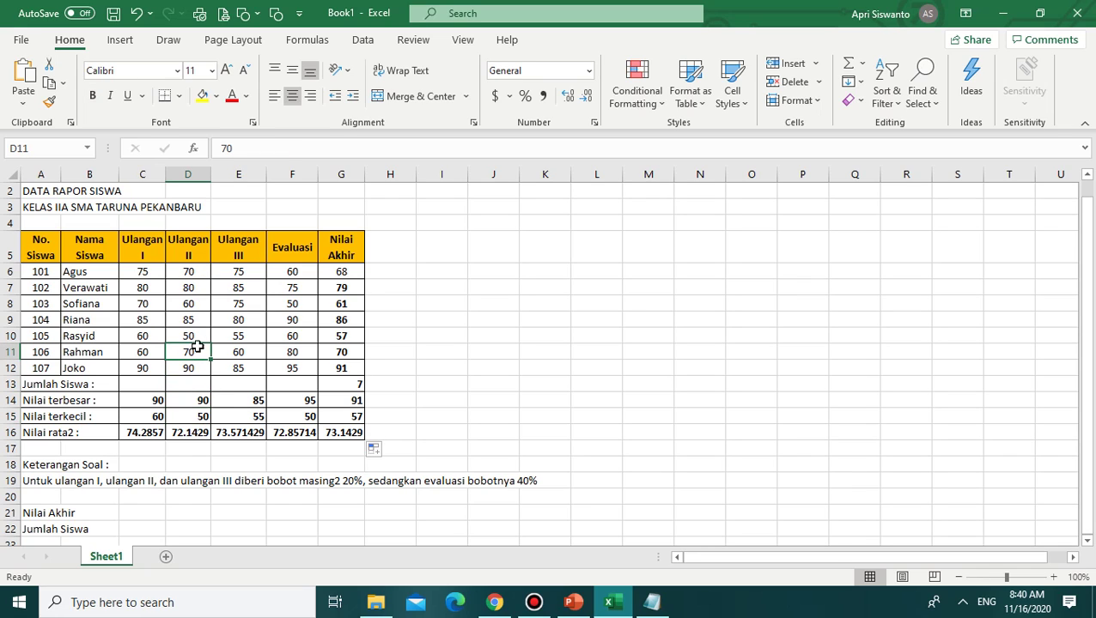
click(249, 400)
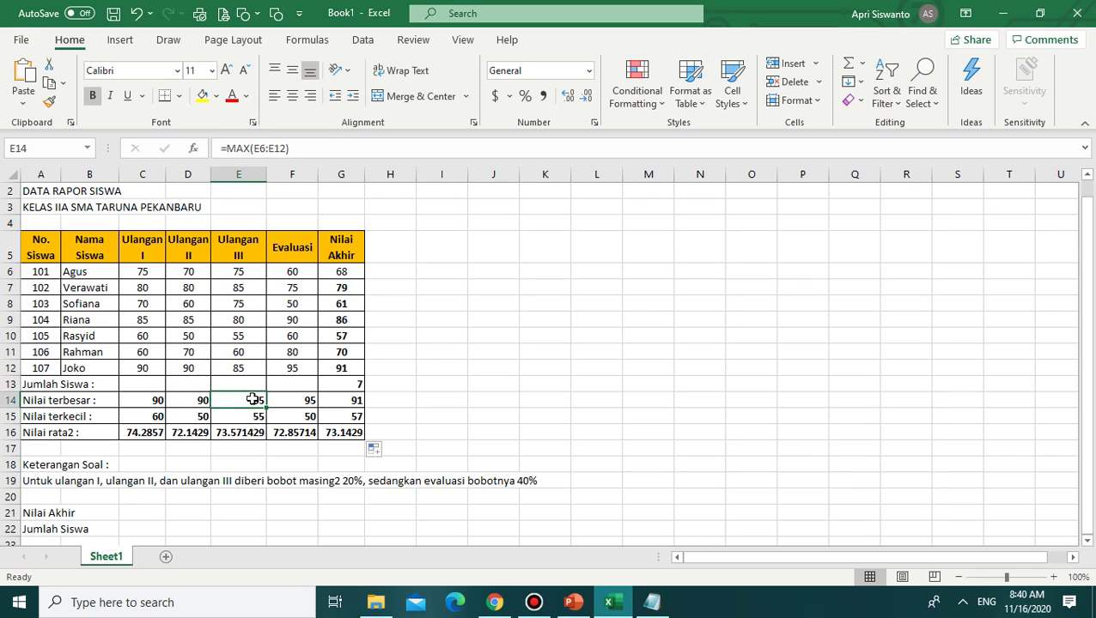
click(247, 290)
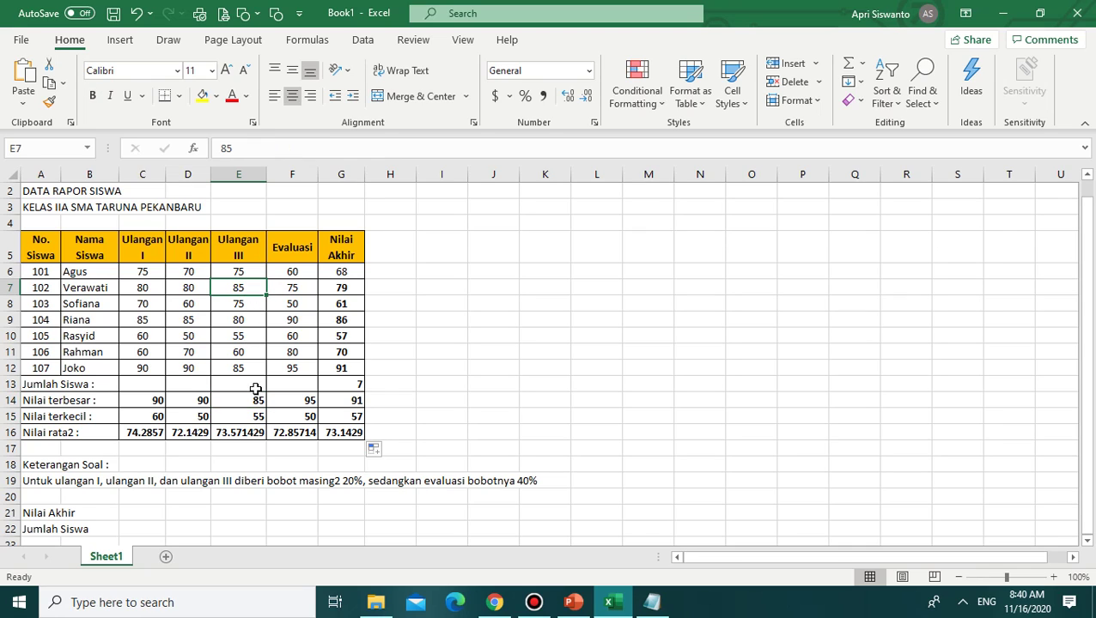
click(256, 419)
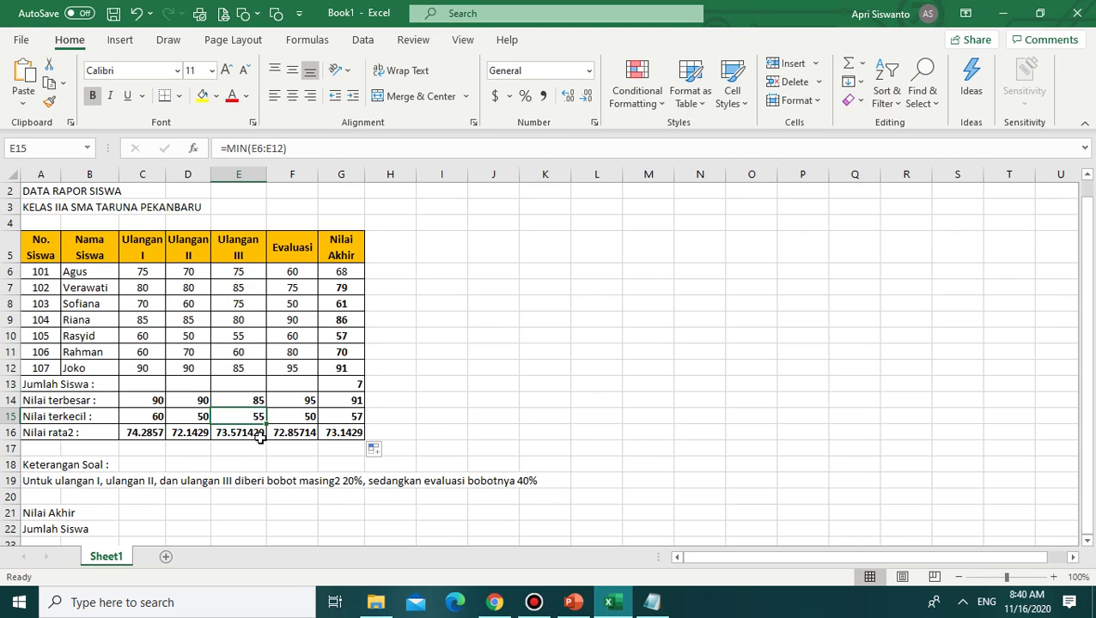
click(421, 398)
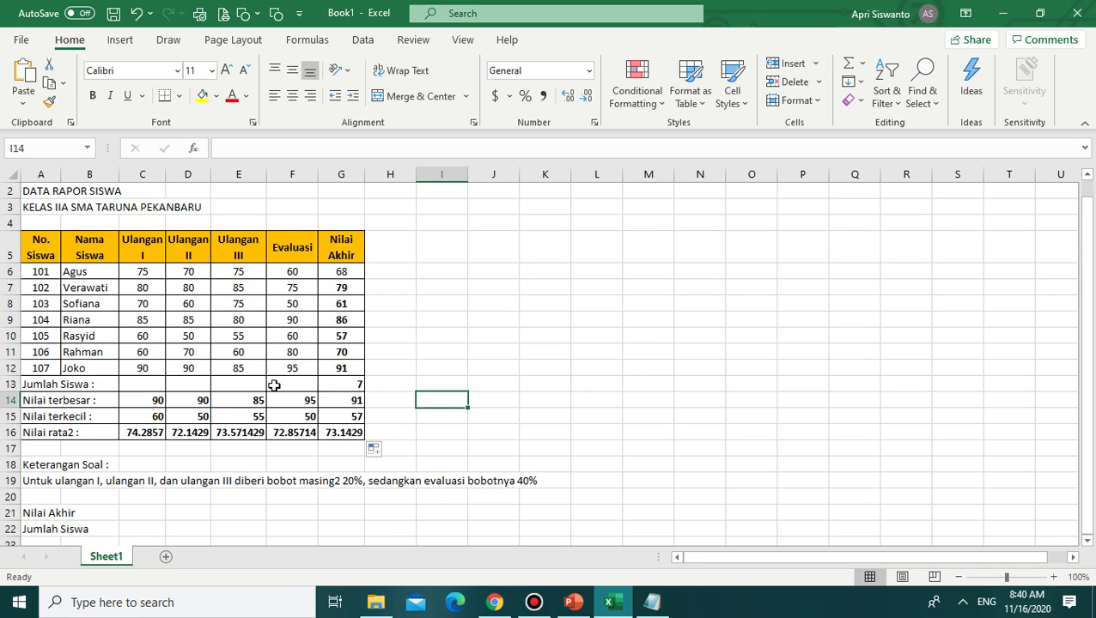
Step: Review the Notepad topic lines on filling sequential data and setting the number display format, and return to the Excel workbook
click(652, 602)
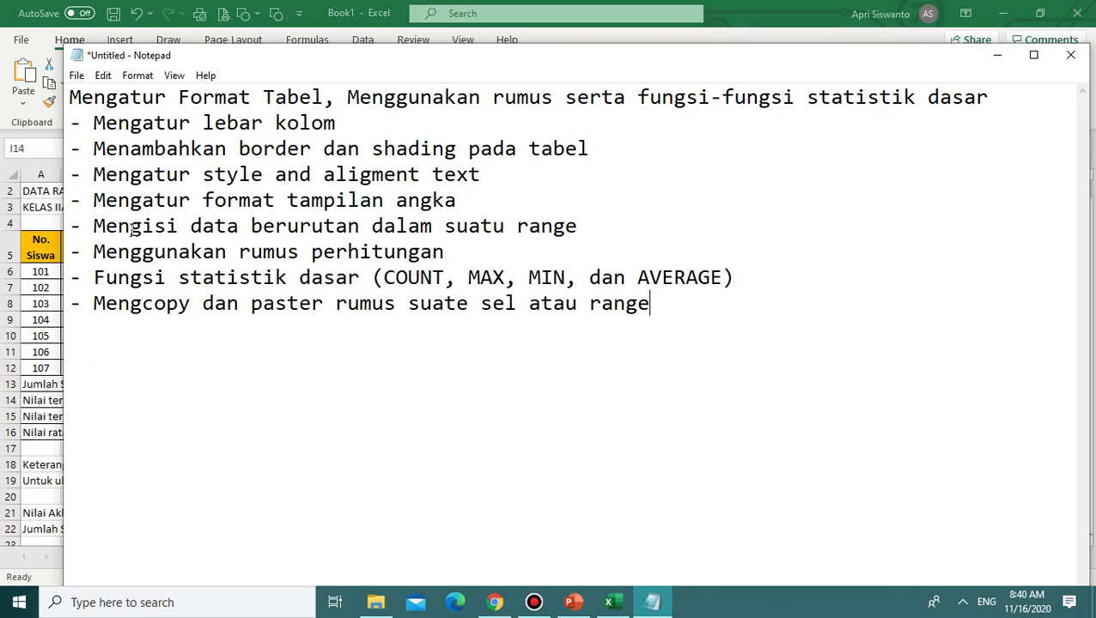
drag(123, 226, 597, 228)
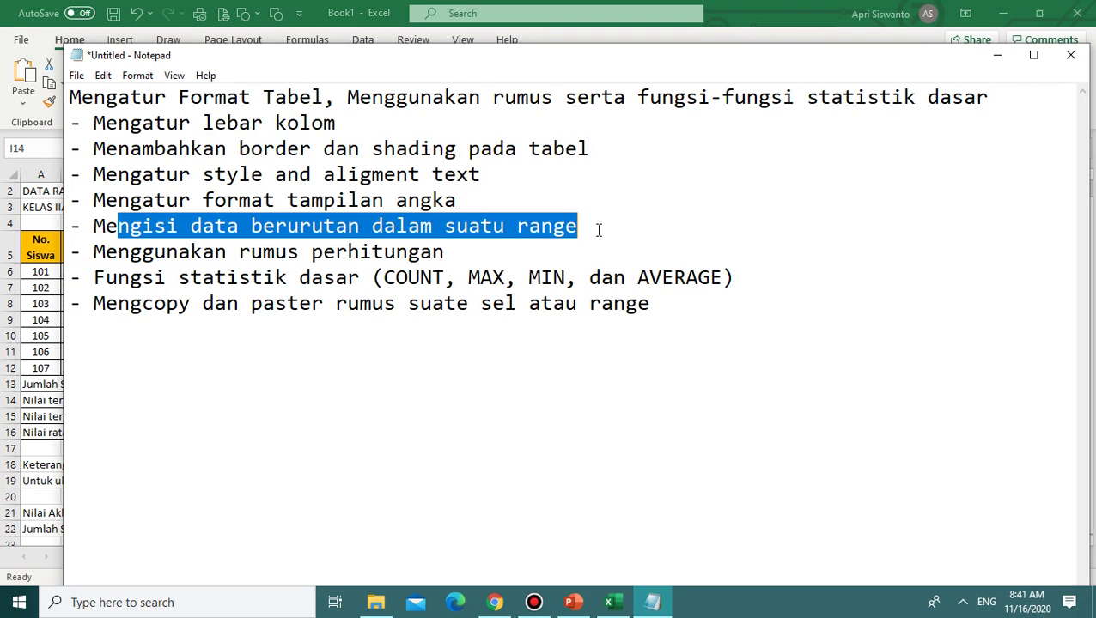
click(486, 228)
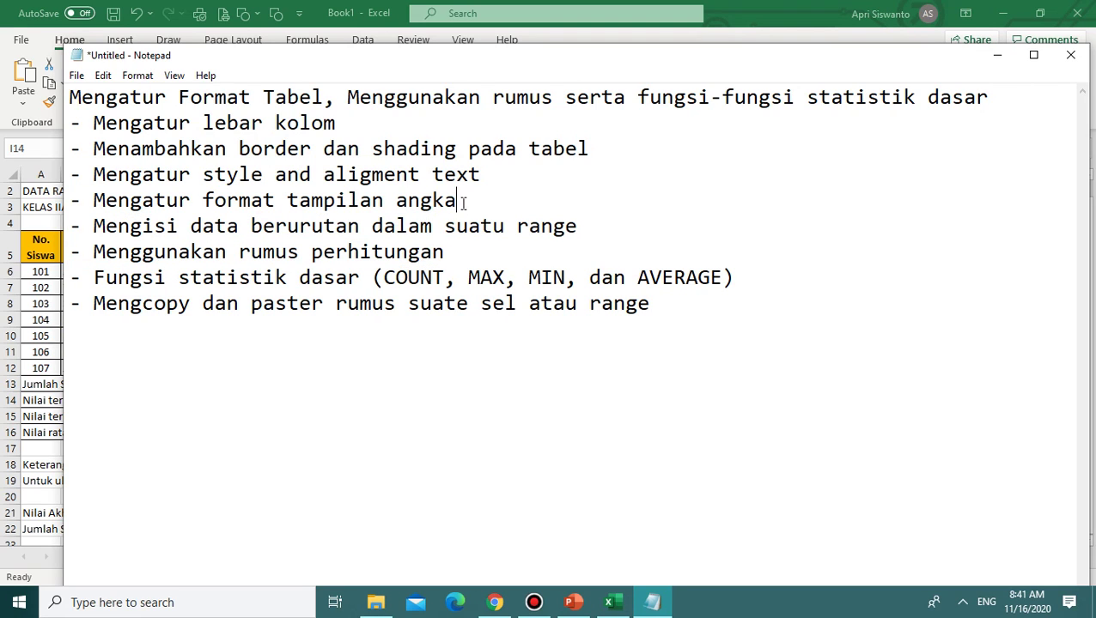
drag(463, 202, 92, 200)
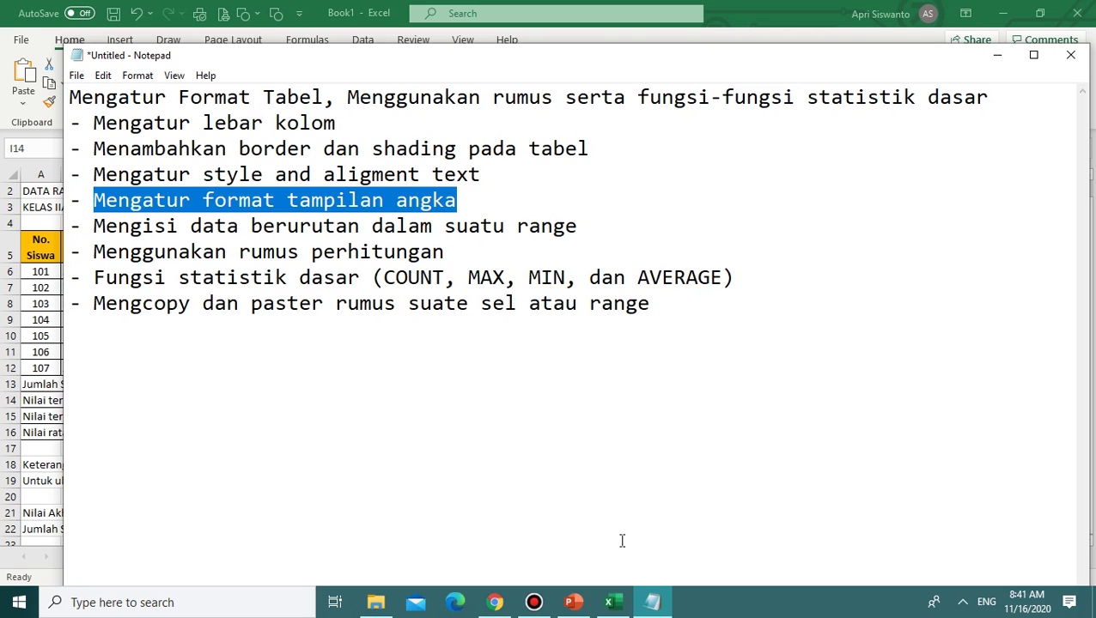
click(617, 601)
click(555, 378)
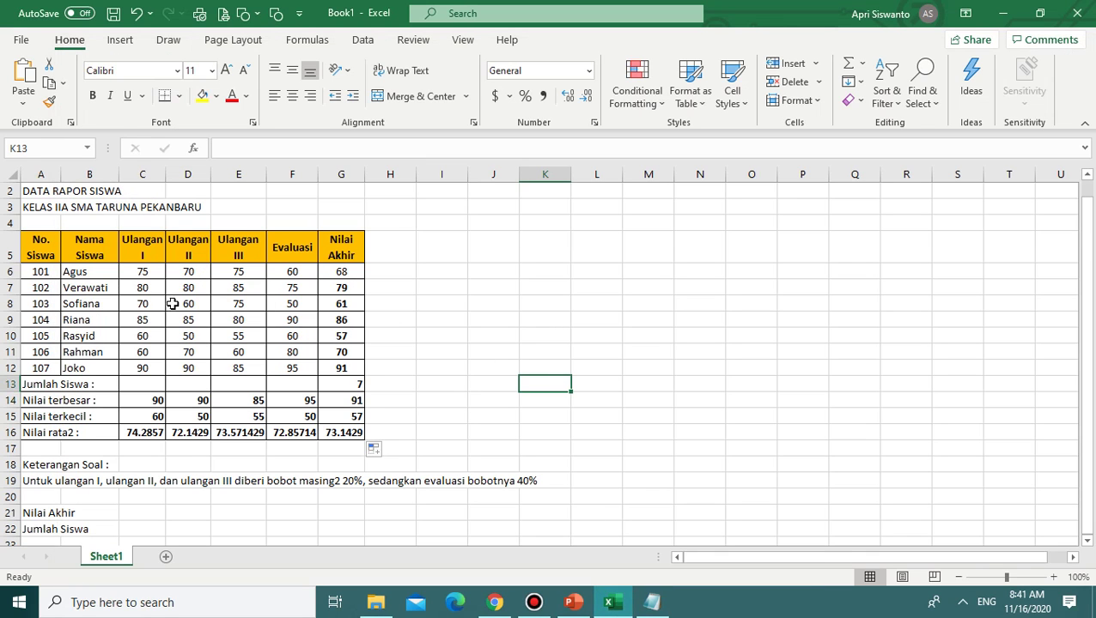
click(130, 267)
drag(130, 267, 348, 373)
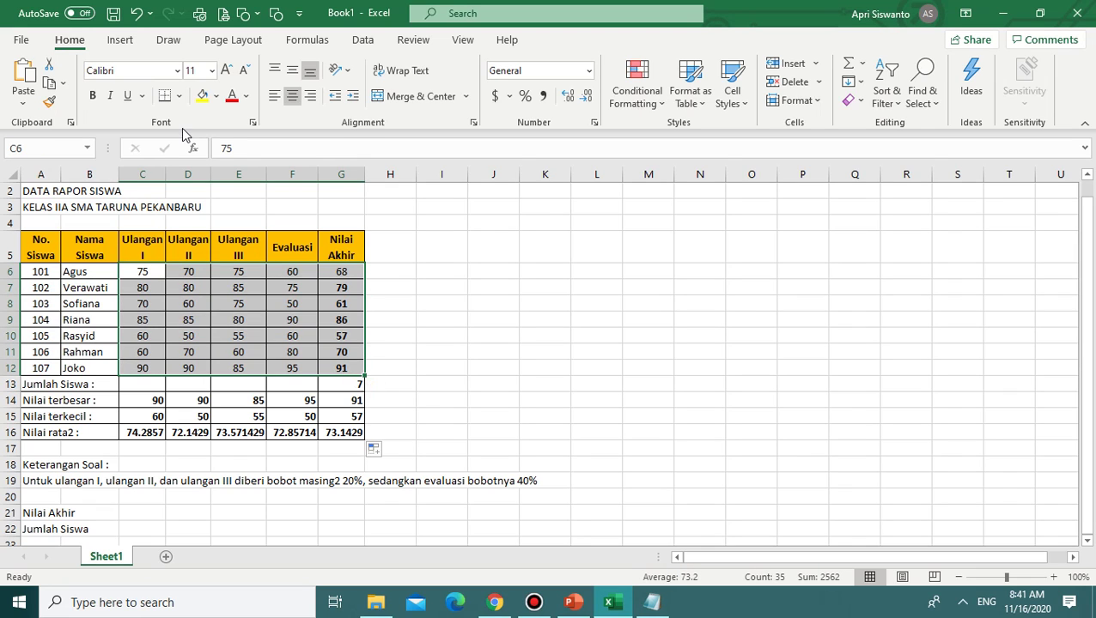
click(176, 73)
click(587, 227)
click(392, 287)
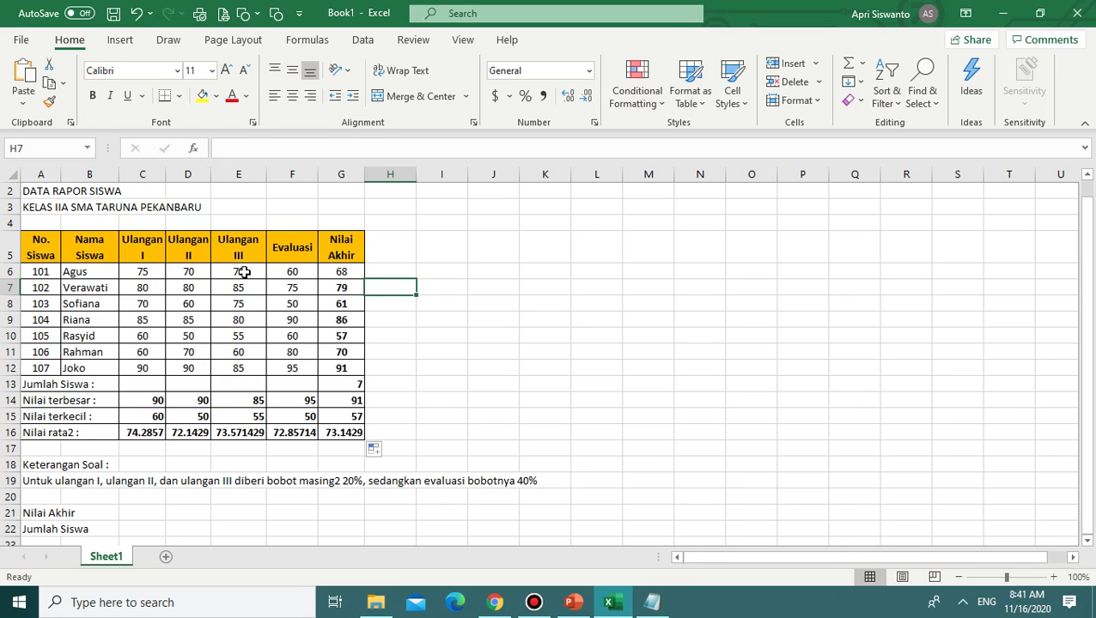
Step: Apply the Number format to the Ulangan I score in C6
click(155, 271)
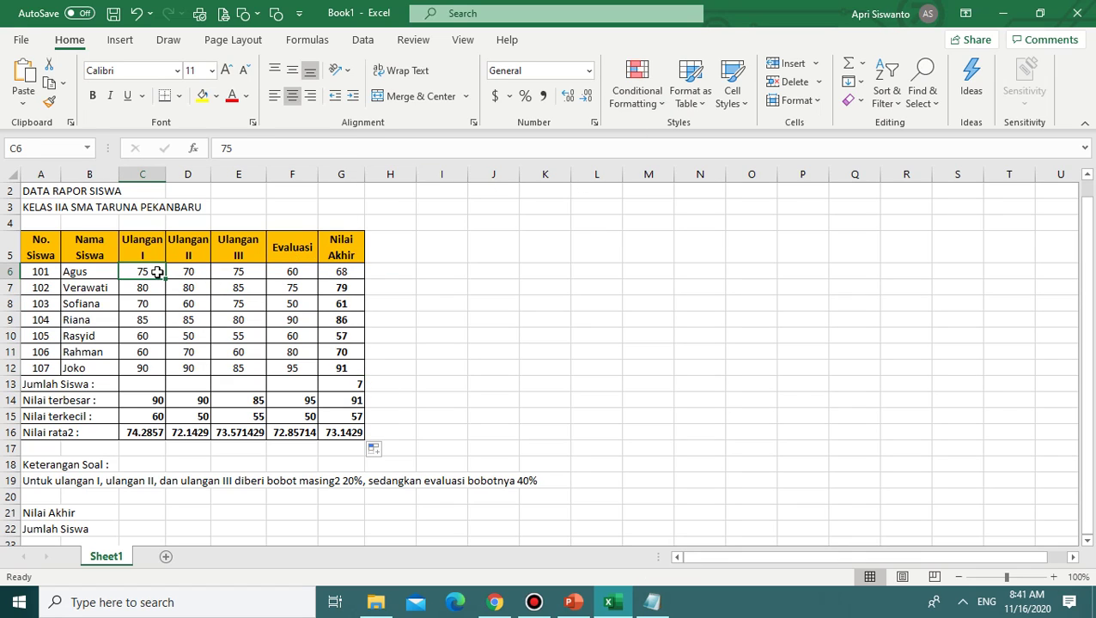
click(588, 70)
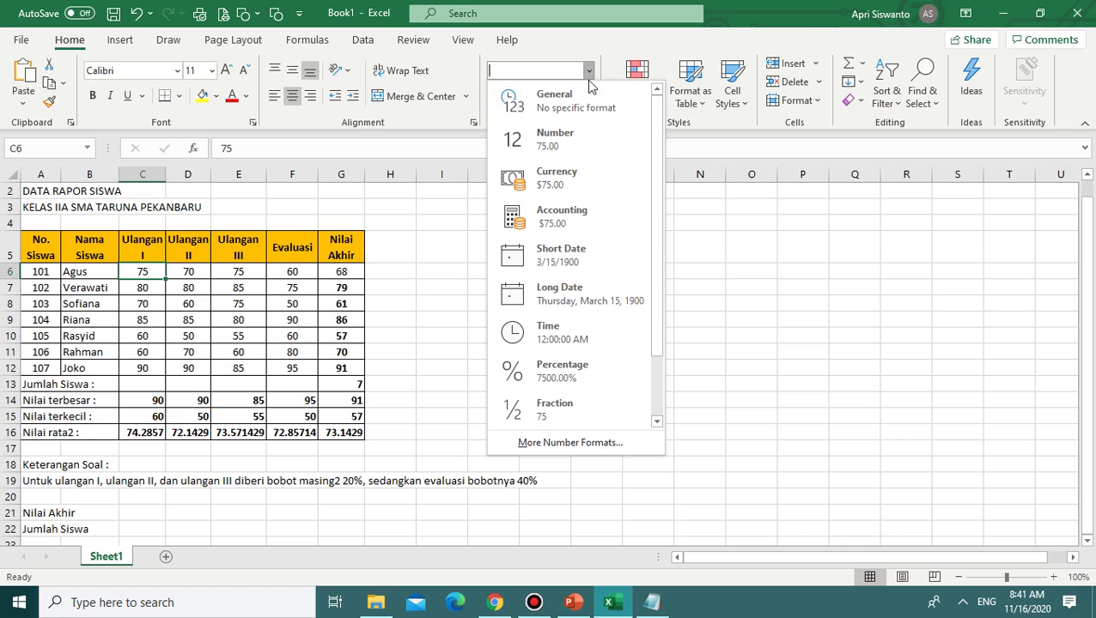
click(574, 146)
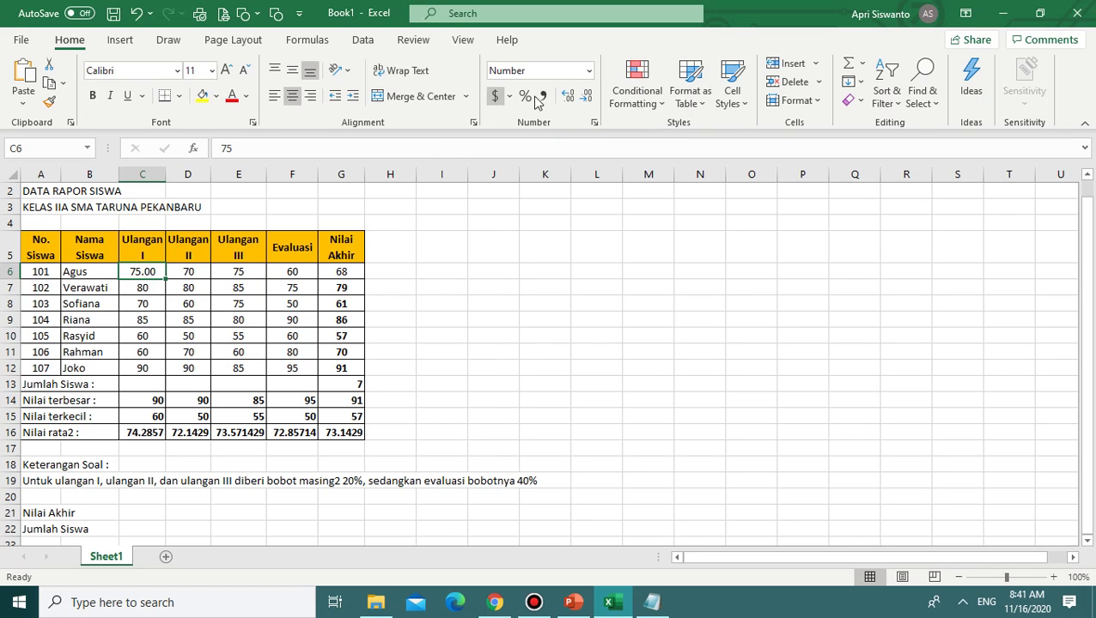
click(588, 70)
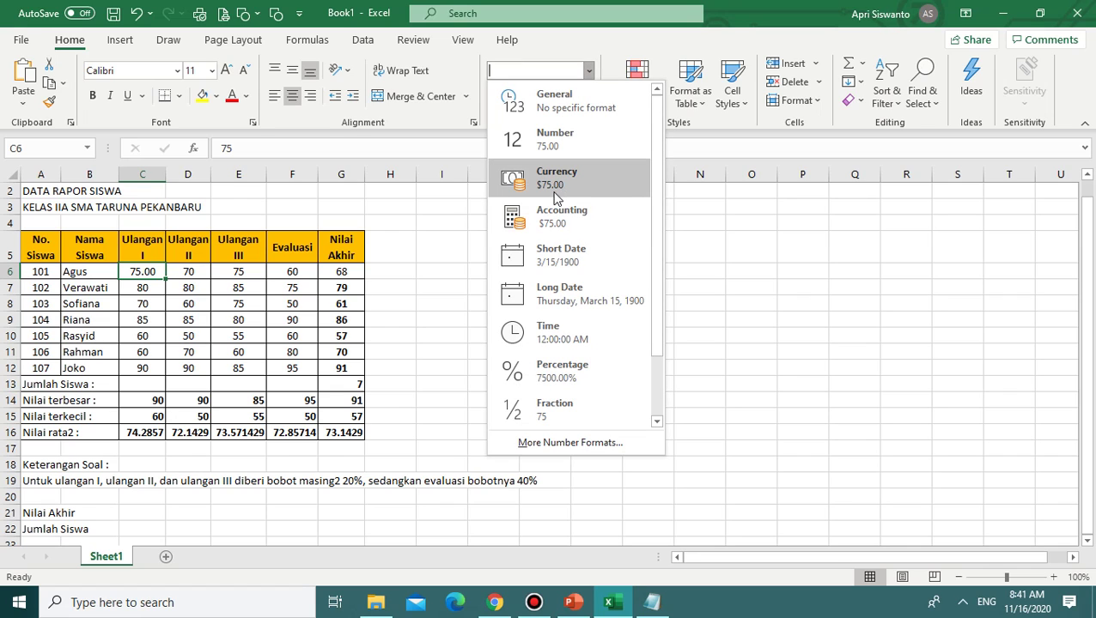
click(558, 143)
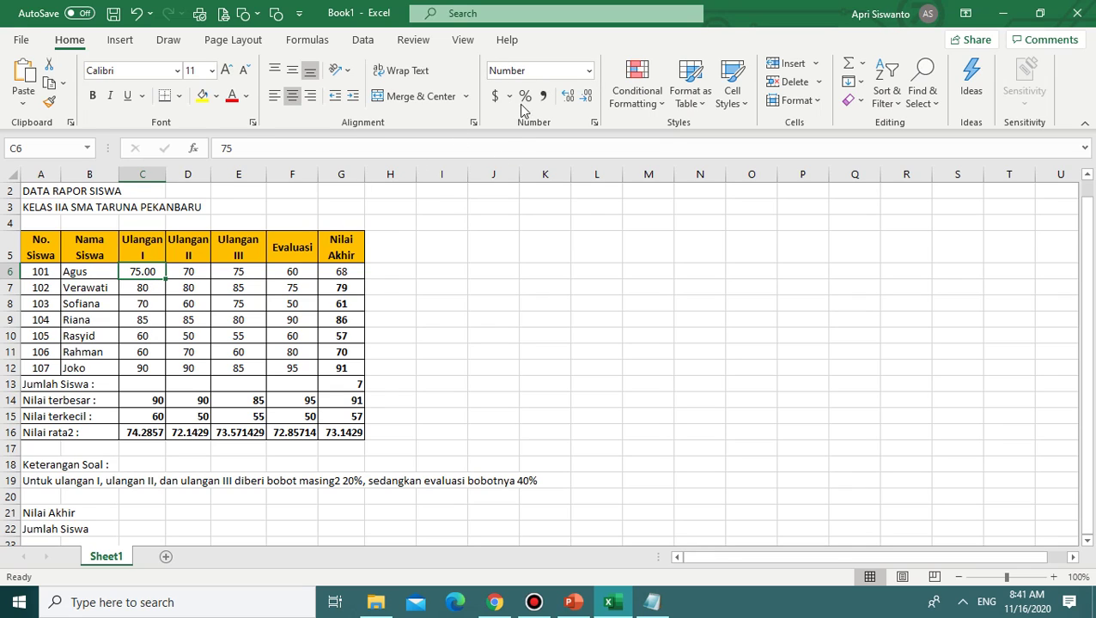
Step: Examine the Accounting, Currency, Time, Text and Custom number categories in Format Cells for C6, and leave without applying any
click(589, 76)
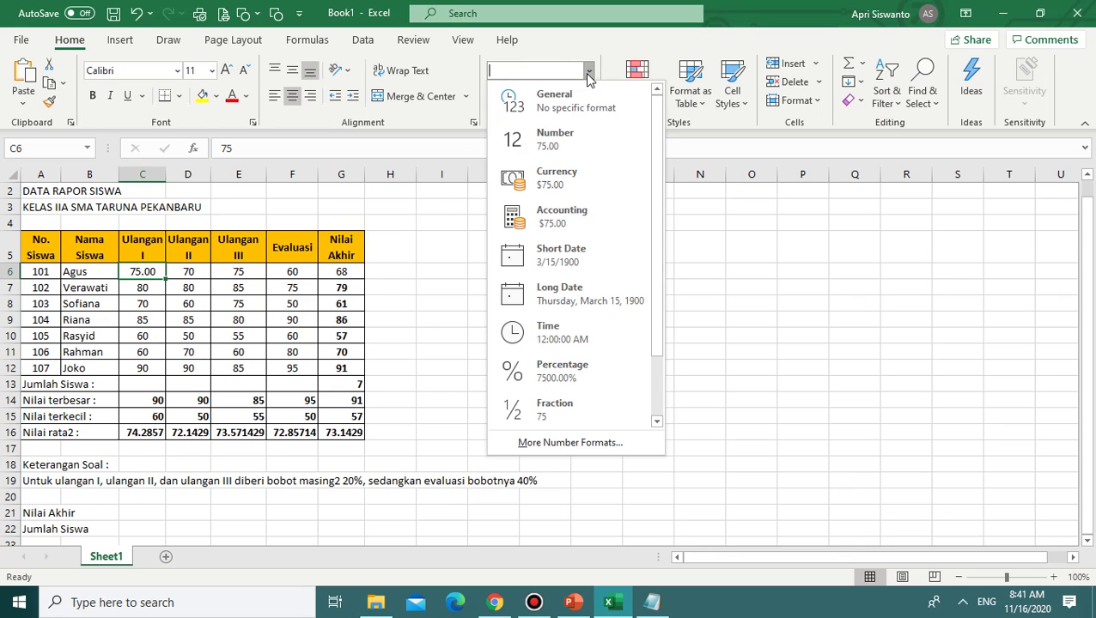
click(580, 441)
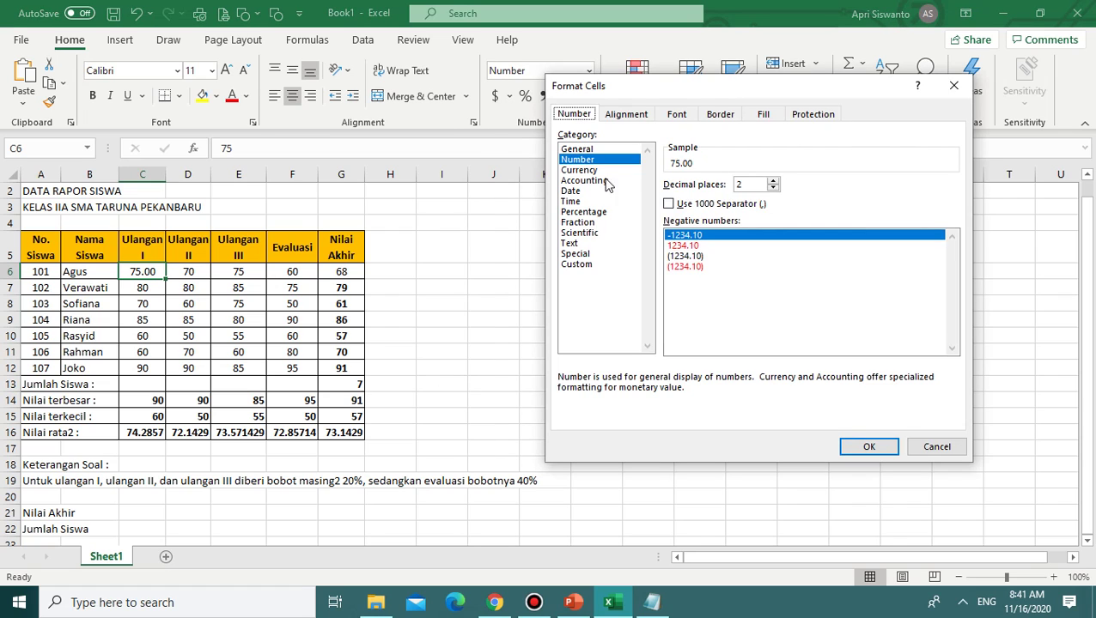
click(592, 180)
click(580, 170)
click(575, 201)
click(572, 244)
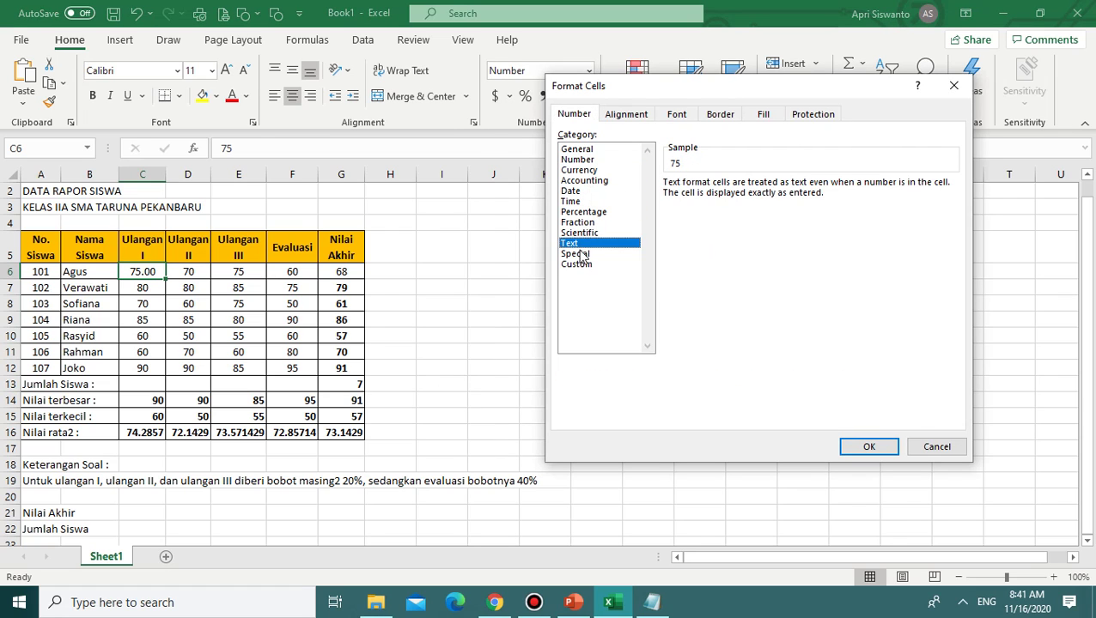
click(575, 263)
click(936, 447)
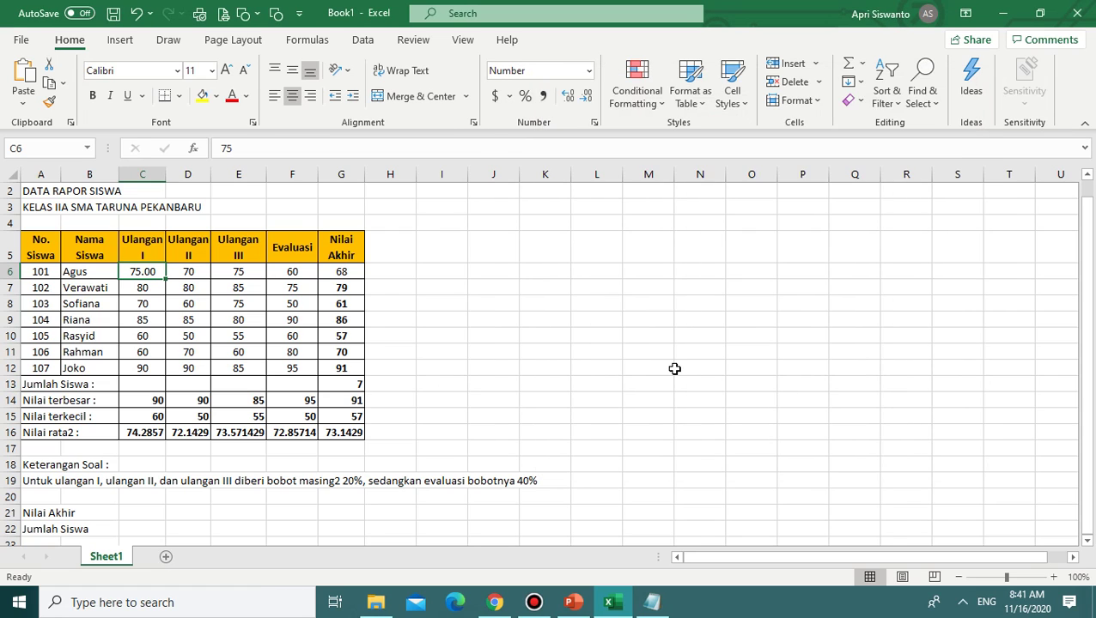
Step: Undo the Number format applied to the Ulangan I score in C6
key(ctrl+z)
click(447, 333)
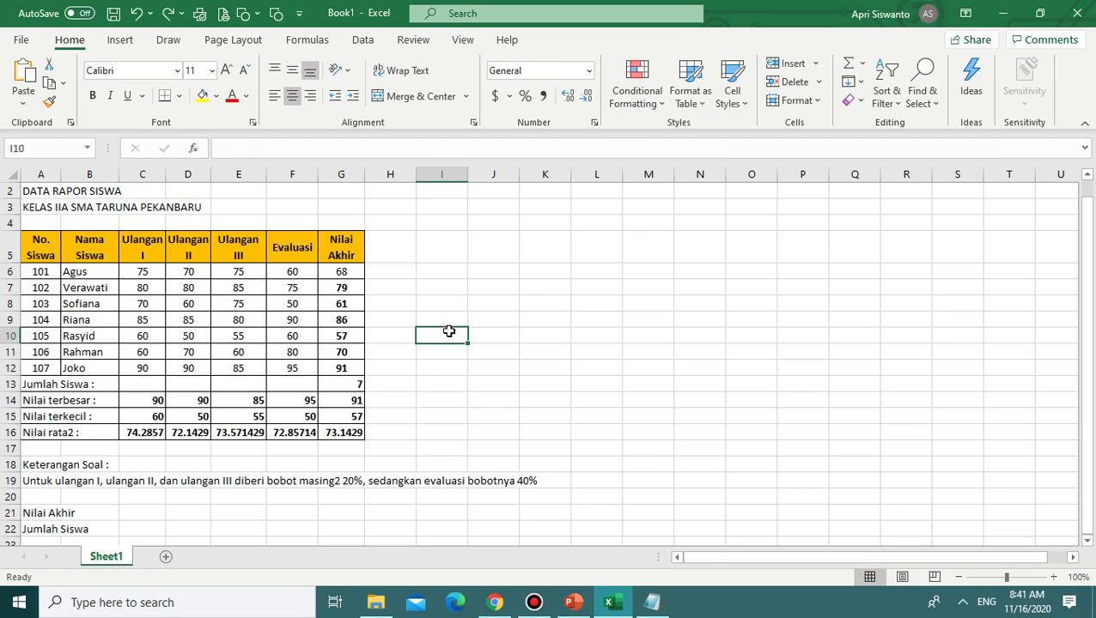
click(147, 318)
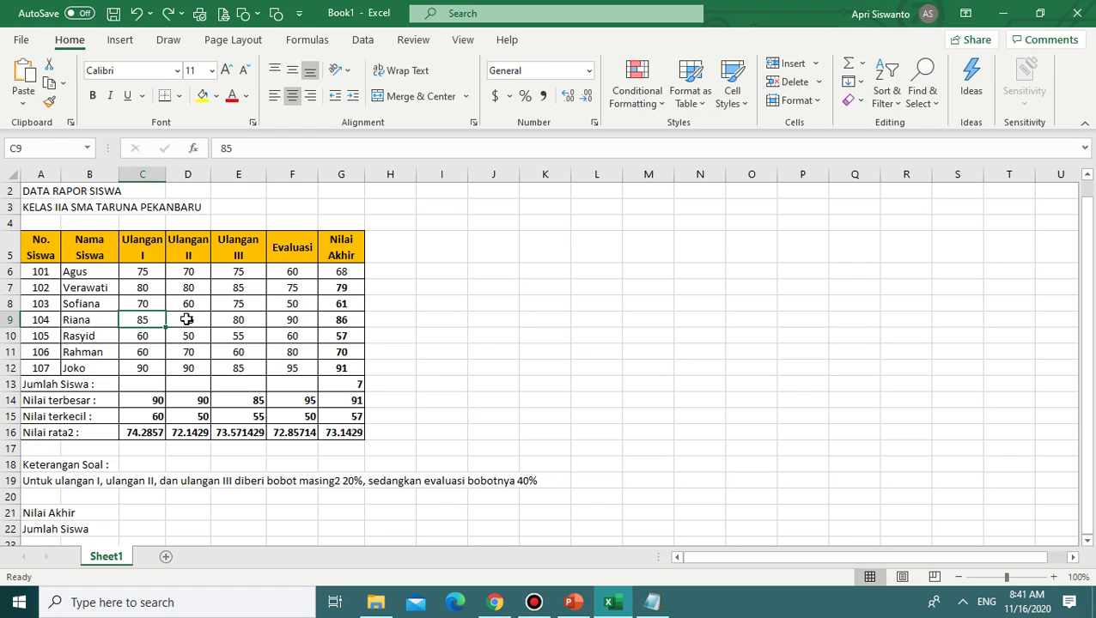
Step: Review the Notepad topic lines on calculation formulas, statistical functions and copying formulas, and return to the Excel workbook
click(652, 602)
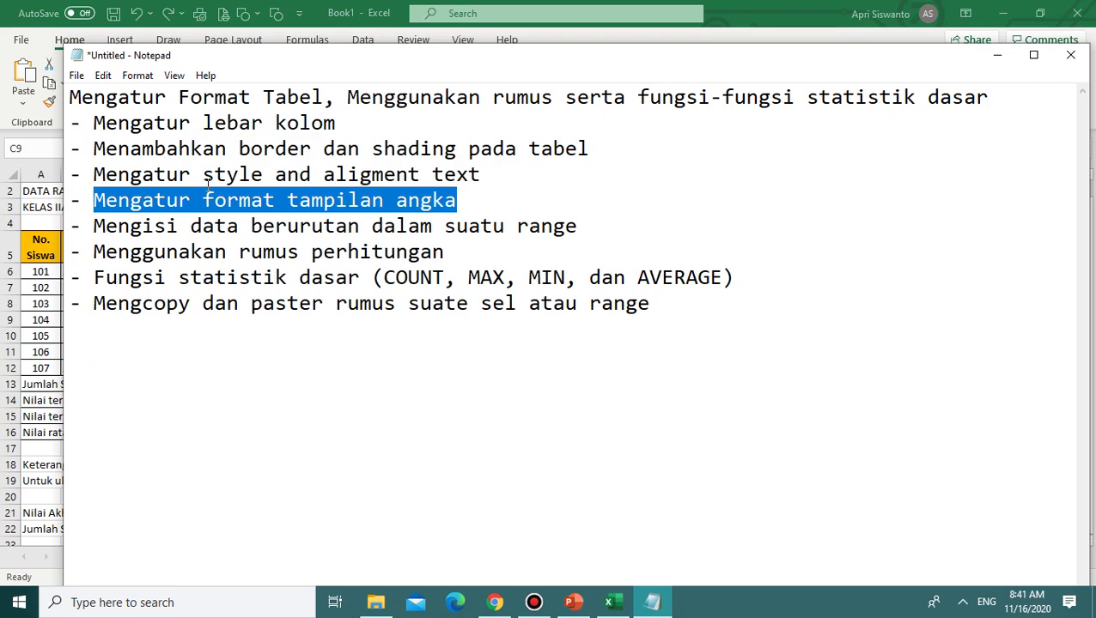
click(220, 250)
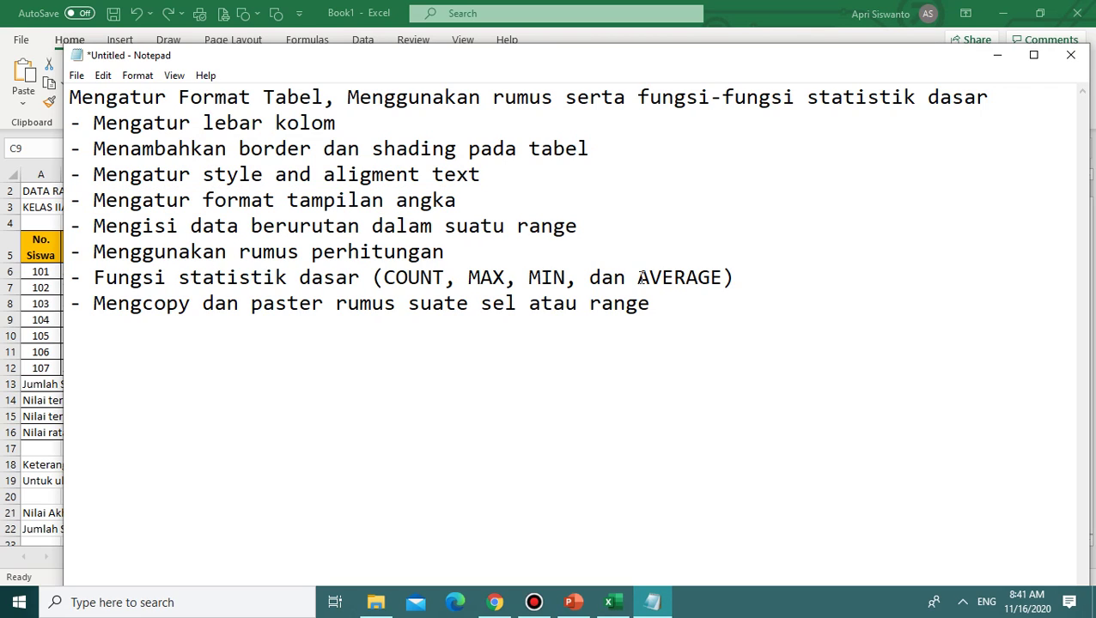
click(389, 306)
click(611, 602)
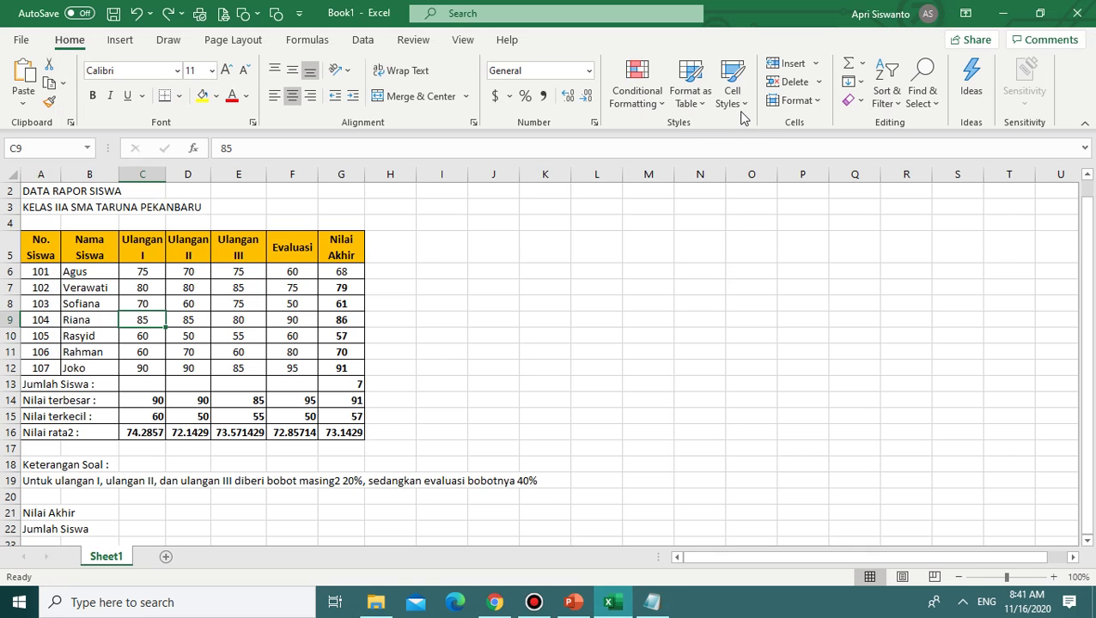
Step: Examine the Border, Fill and Protection settings in Format Cells for C9, and leave without changing anything
click(791, 100)
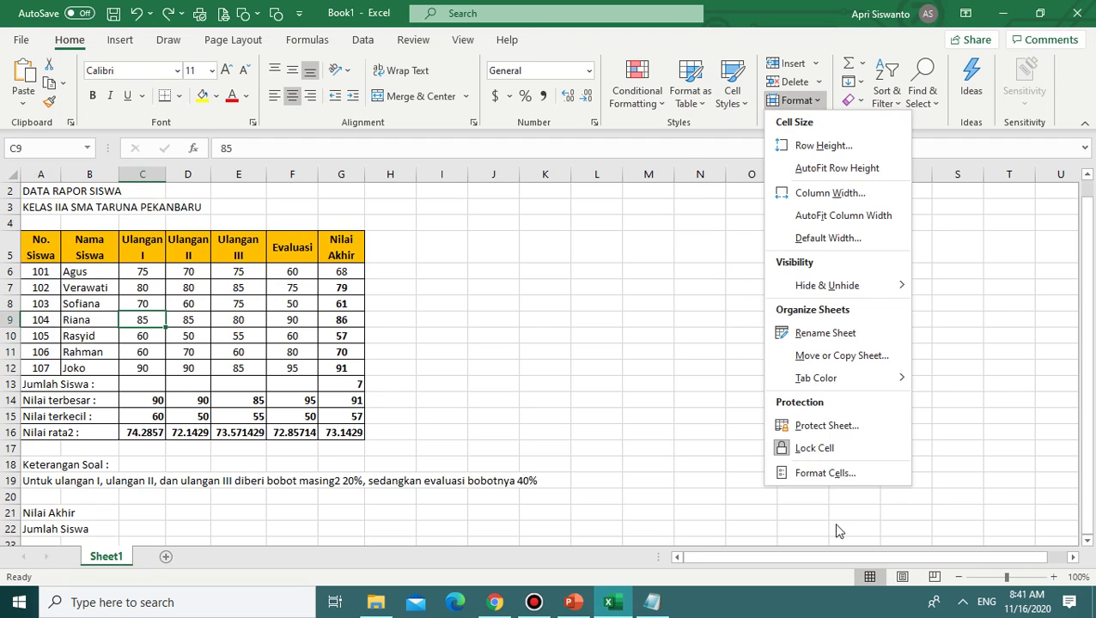
click(811, 472)
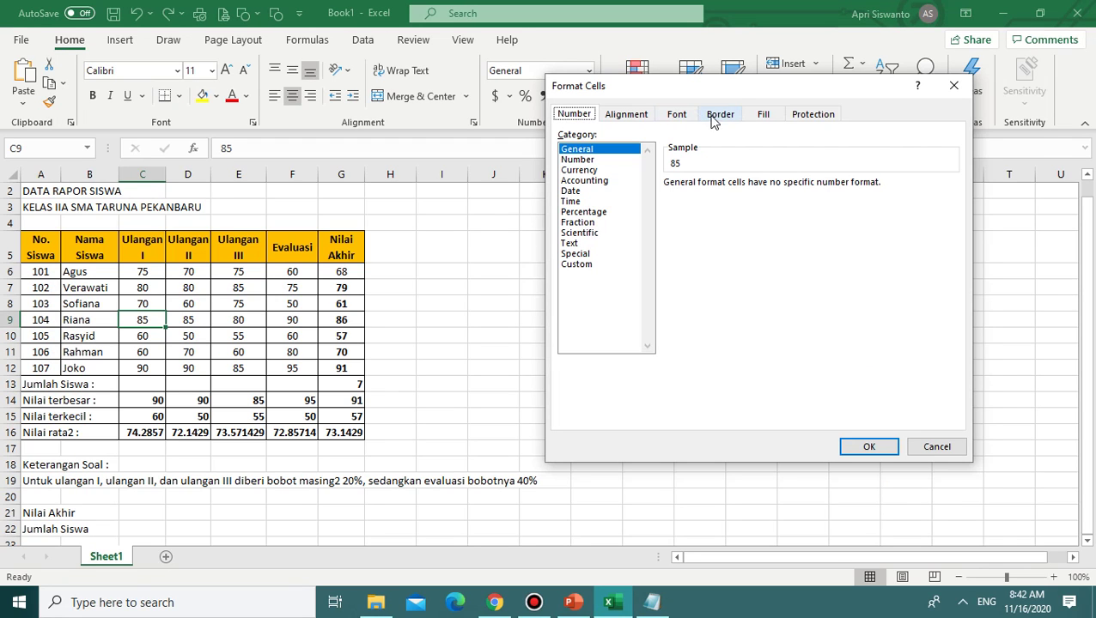
click(714, 118)
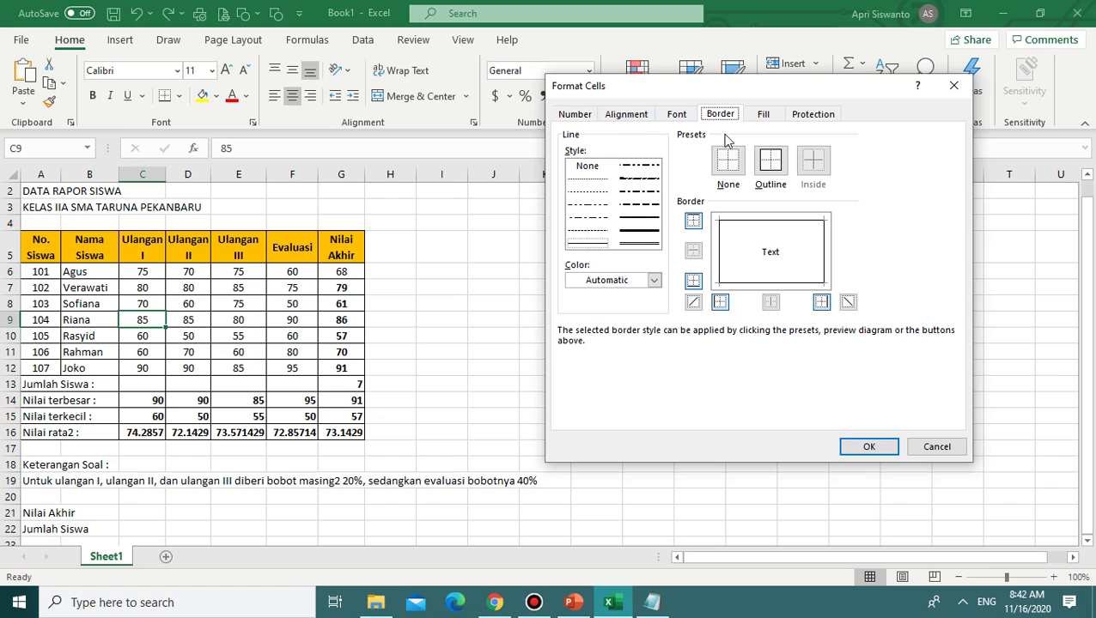
click(767, 115)
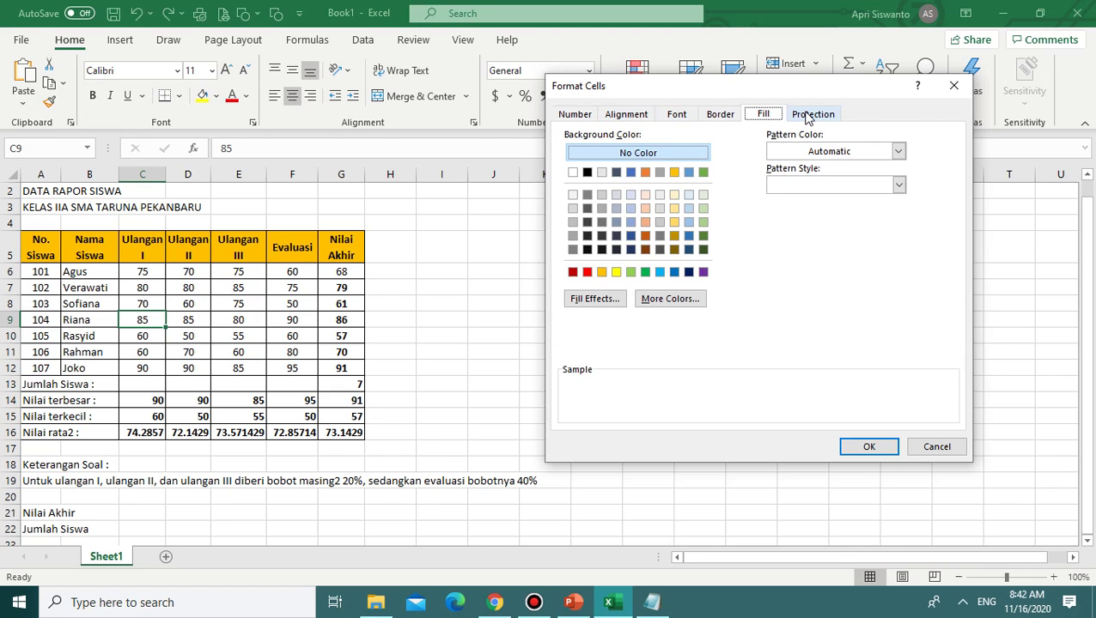
click(808, 117)
click(937, 446)
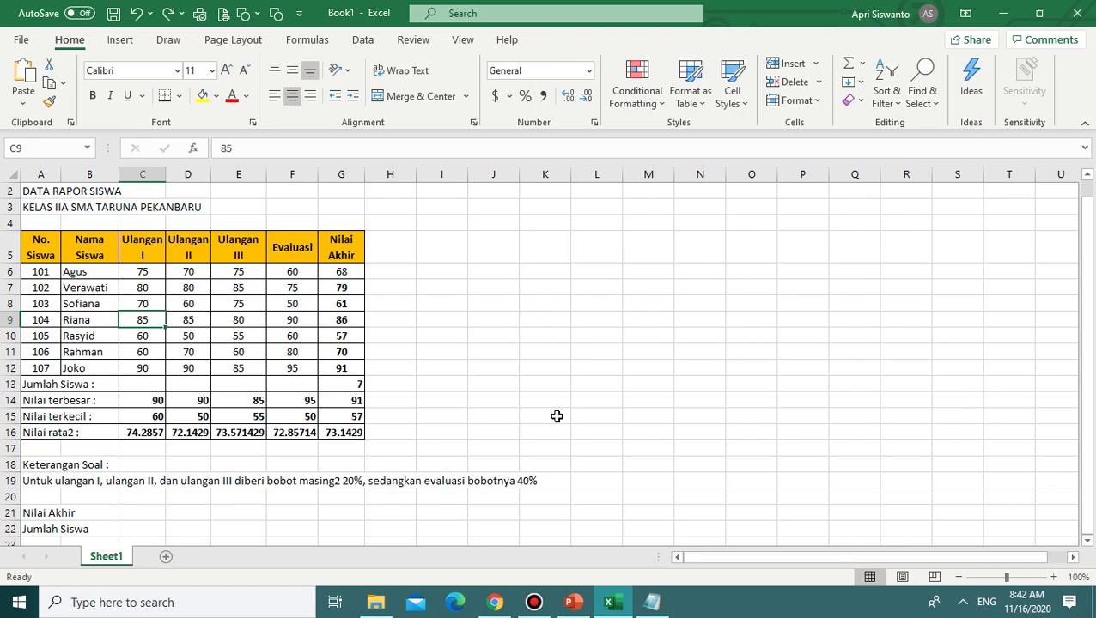
Step: Merge and center the title DATA RAPOR SISWA across A2:G2 and make it bold
click(549, 415)
scroll(407, 406, up, 1)
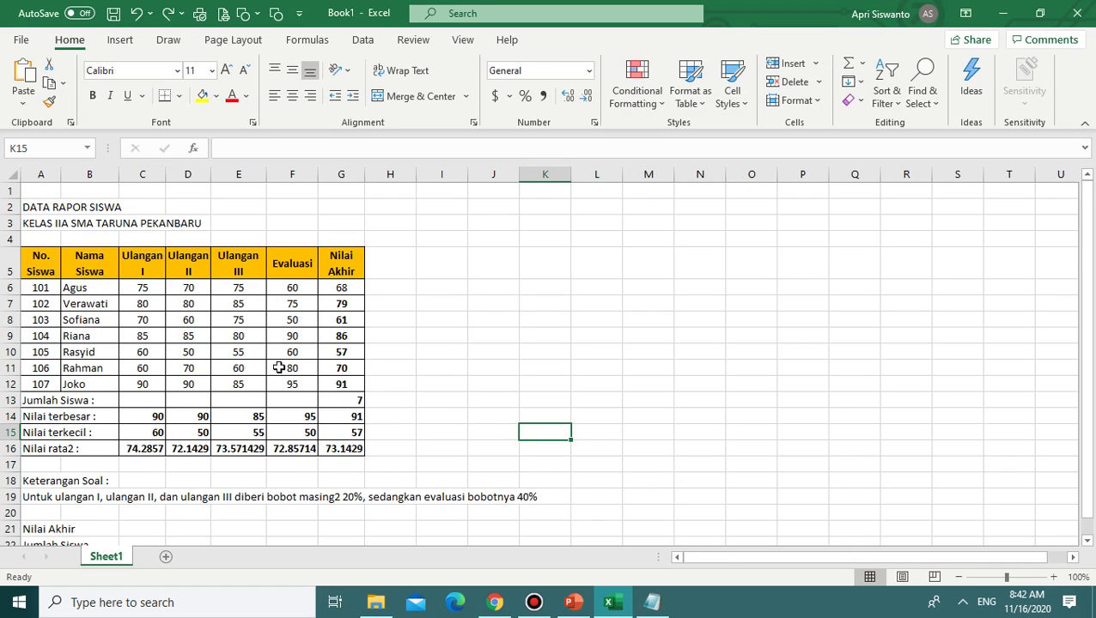
click(476, 252)
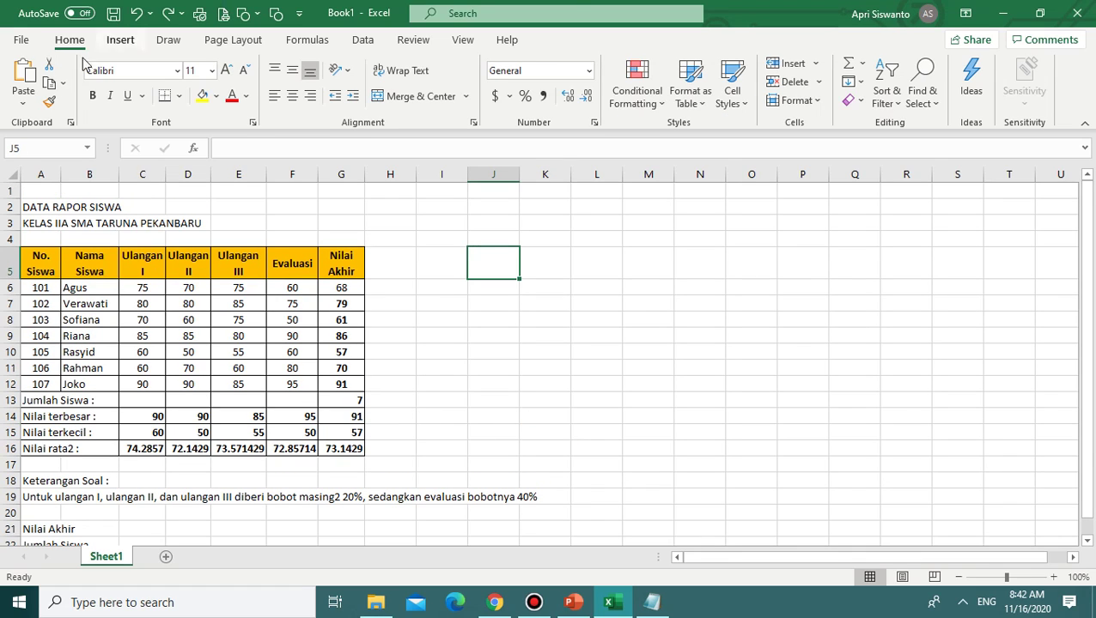
click(28, 208)
drag(28, 207, 336, 204)
click(405, 97)
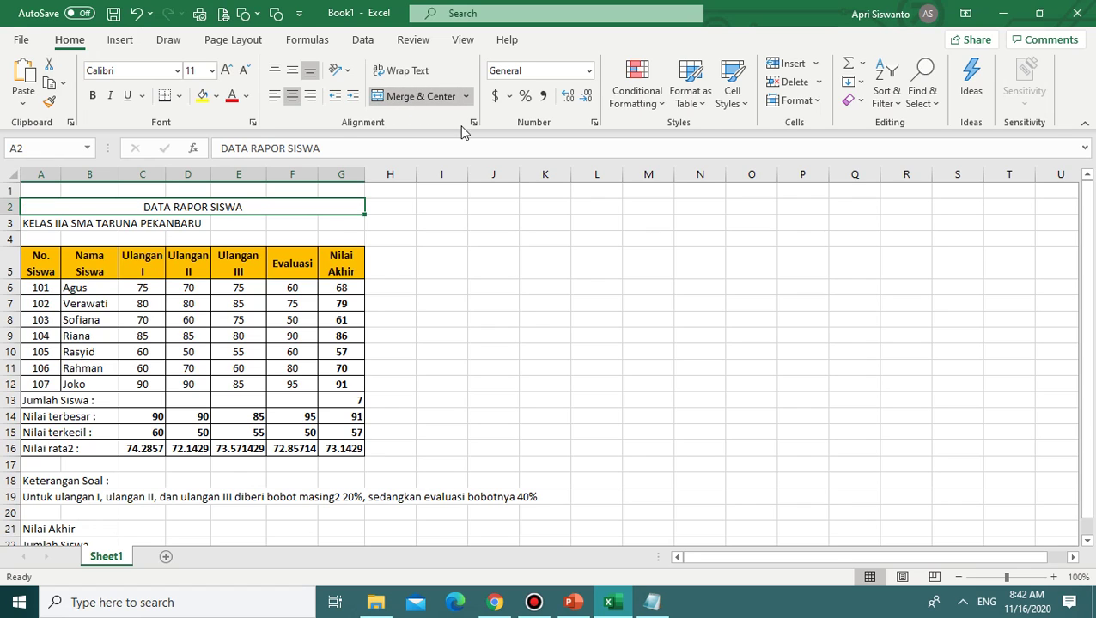
click(480, 220)
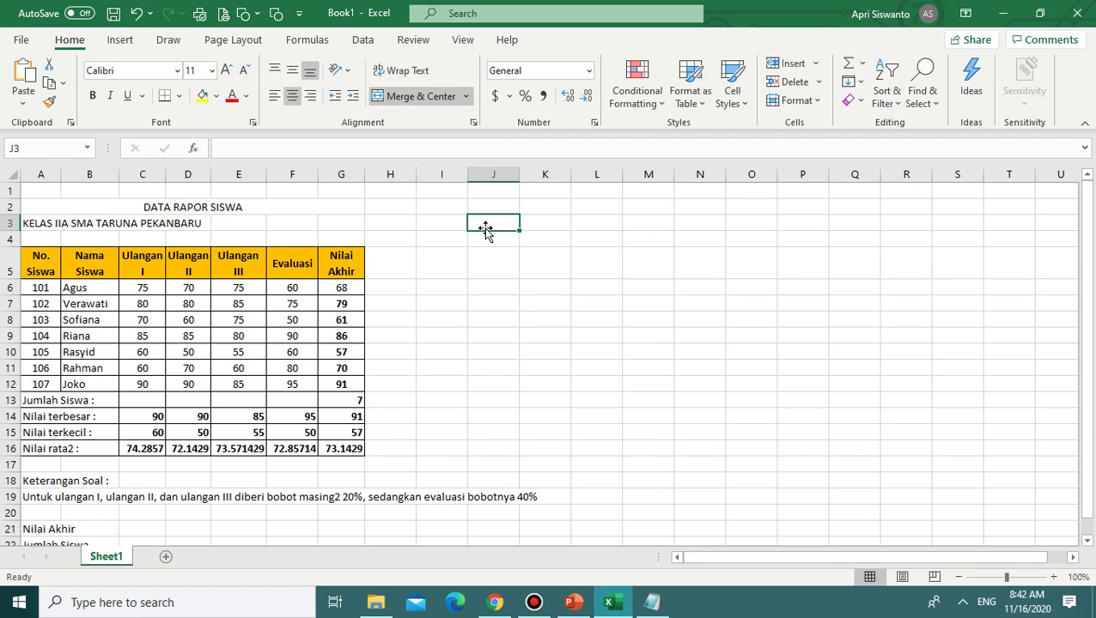
click(162, 202)
click(92, 96)
click(587, 264)
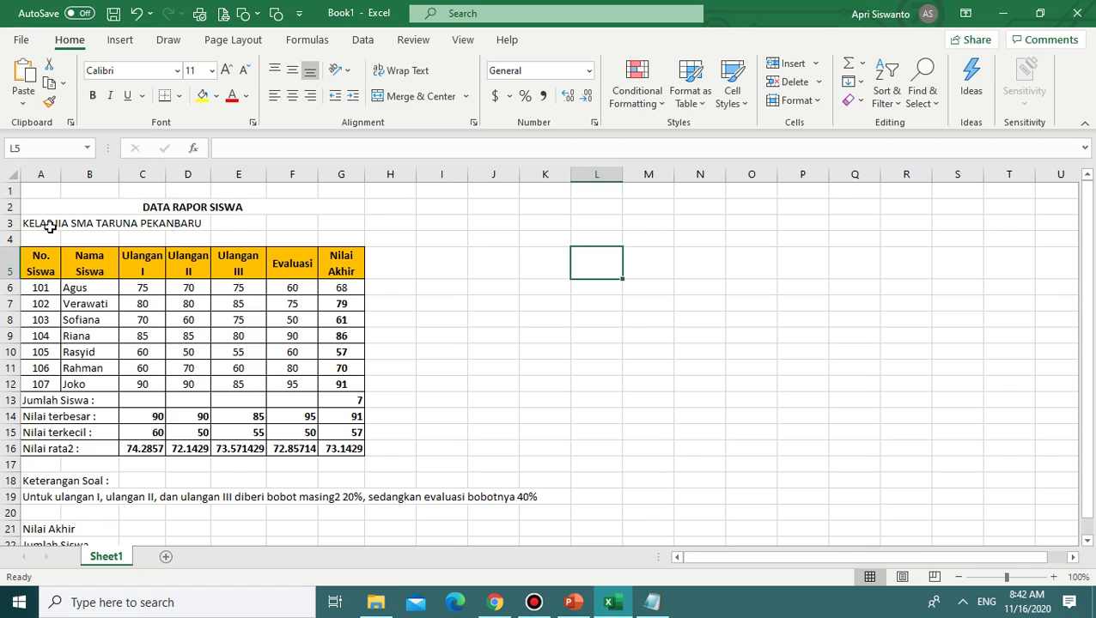
Step: Merge and center the subtitle KELAS IIA SMA TARUNA PEKANBARU across A3:G3 and make it bold
drag(24, 222, 356, 221)
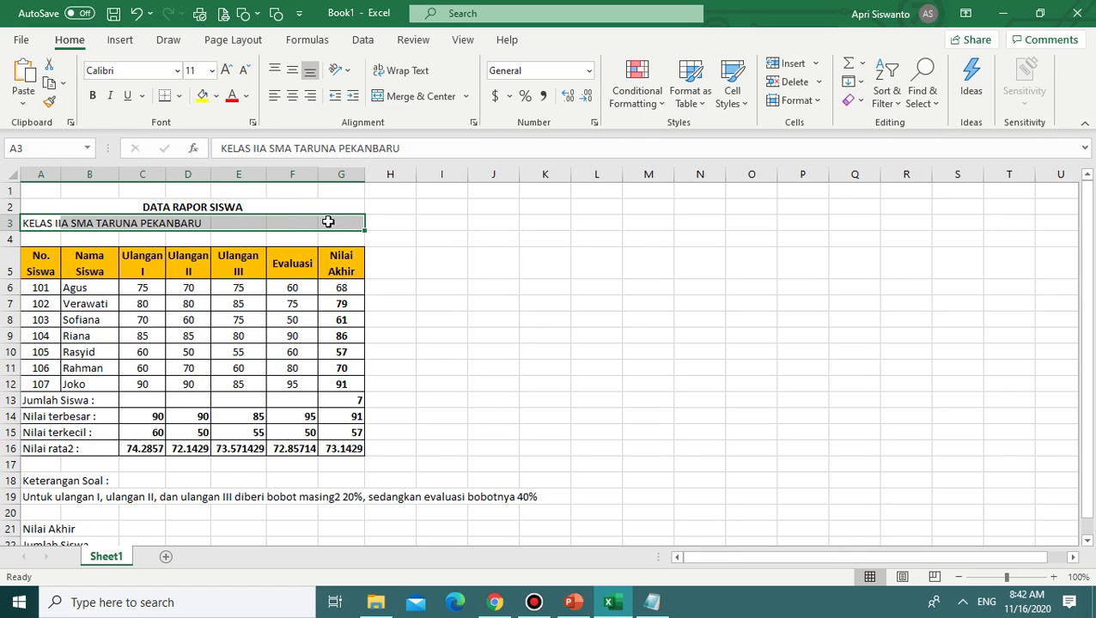
click(416, 97)
click(92, 95)
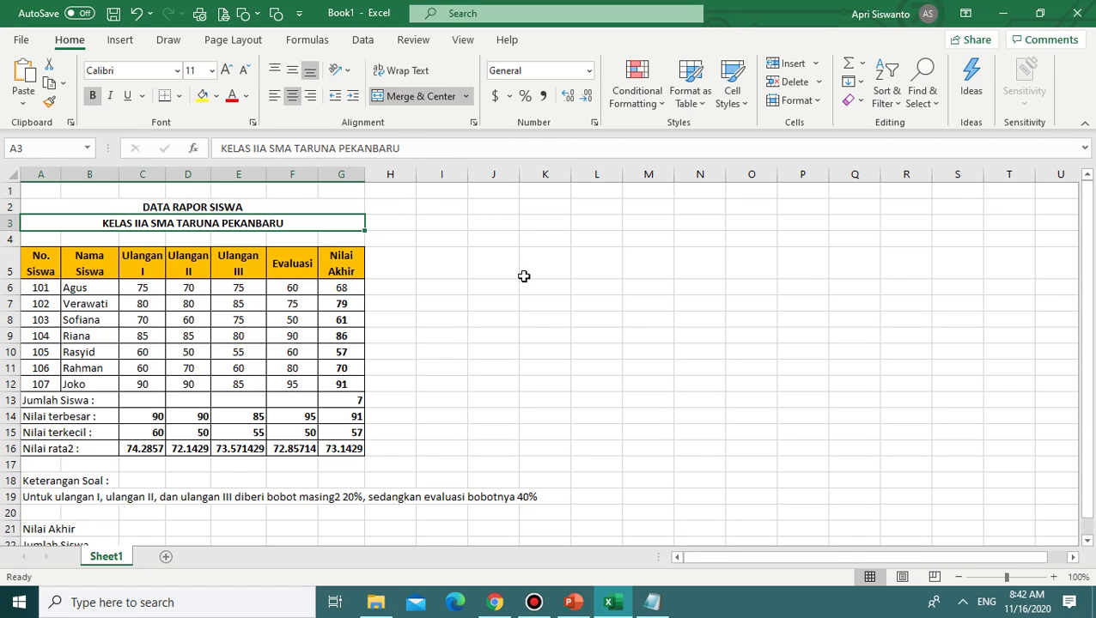
click(528, 273)
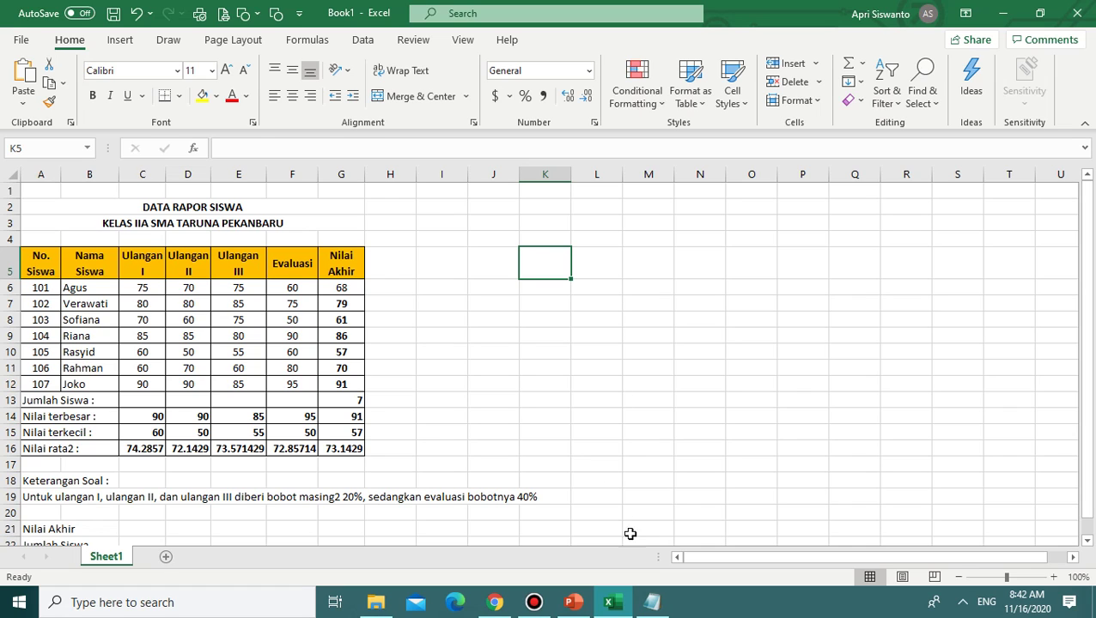
Step: Switch to Notepad and review the full list of topics, from column width to copying and pasting formulas
click(651, 602)
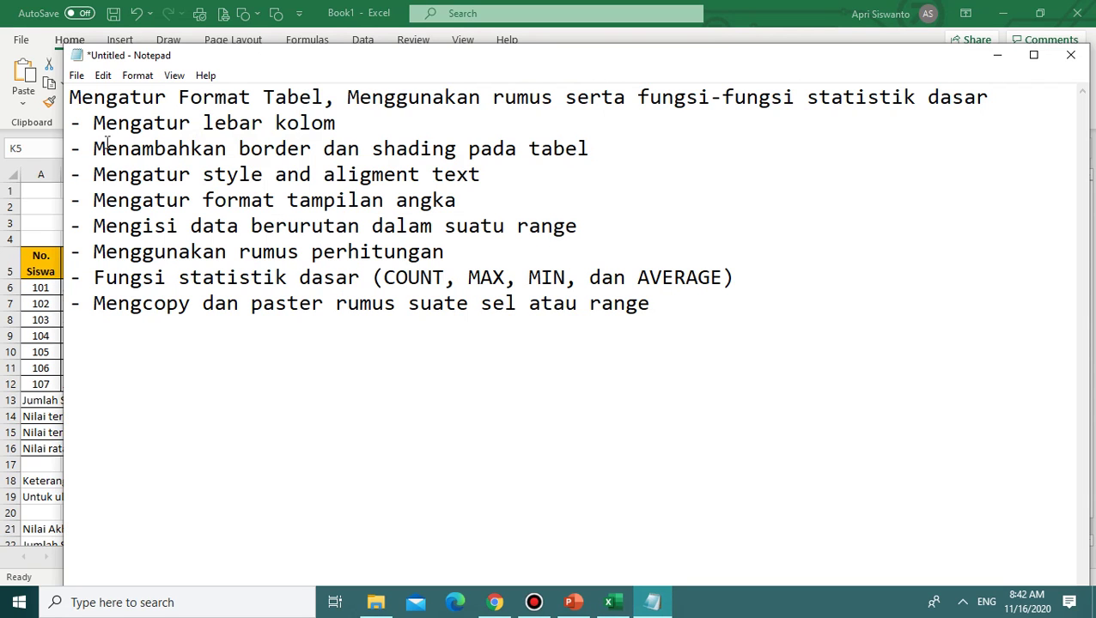
drag(97, 116, 299, 123)
drag(613, 215, 715, 364)
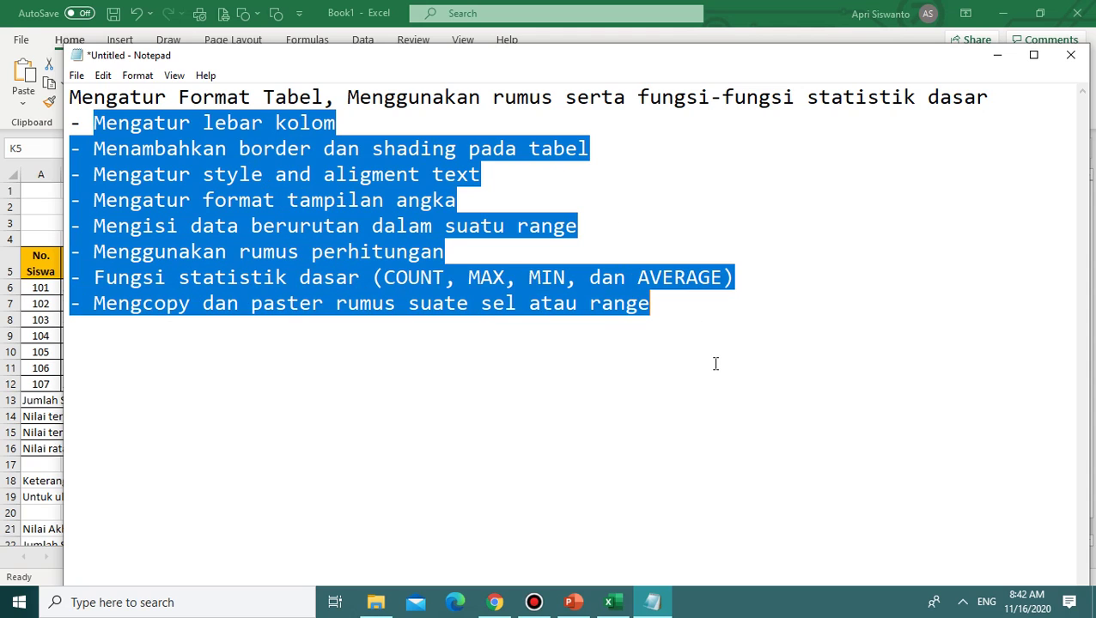
click(715, 361)
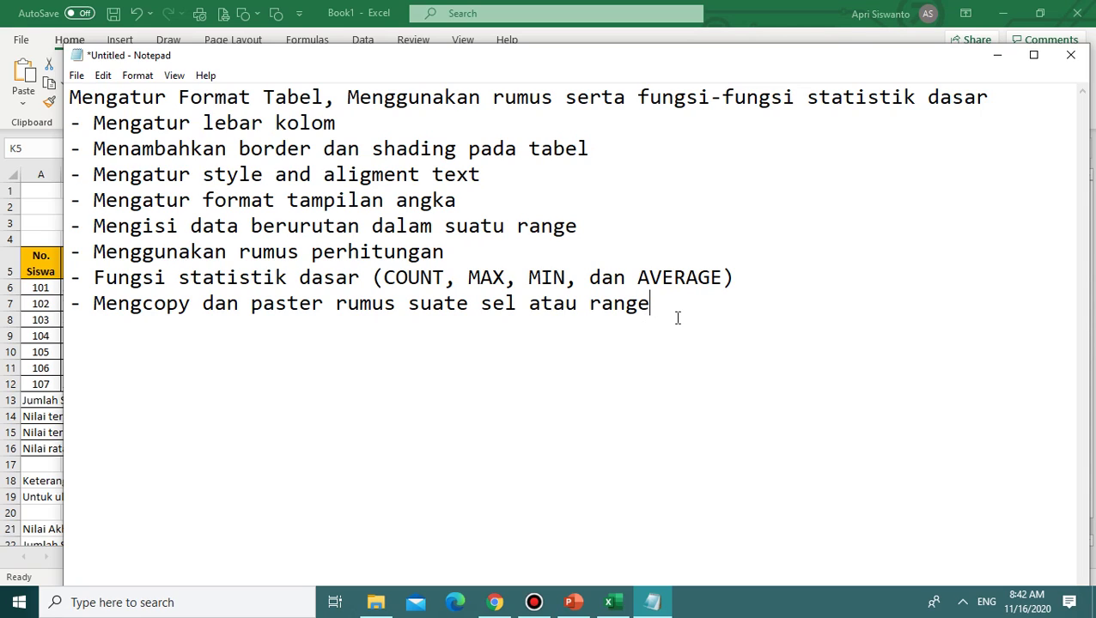
click(534, 603)
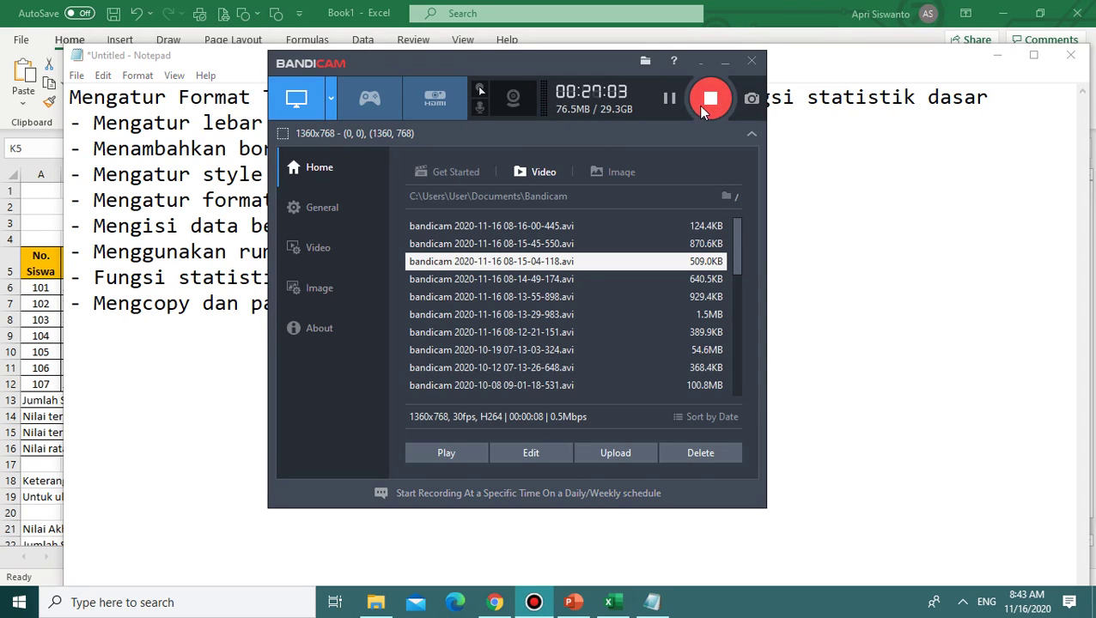